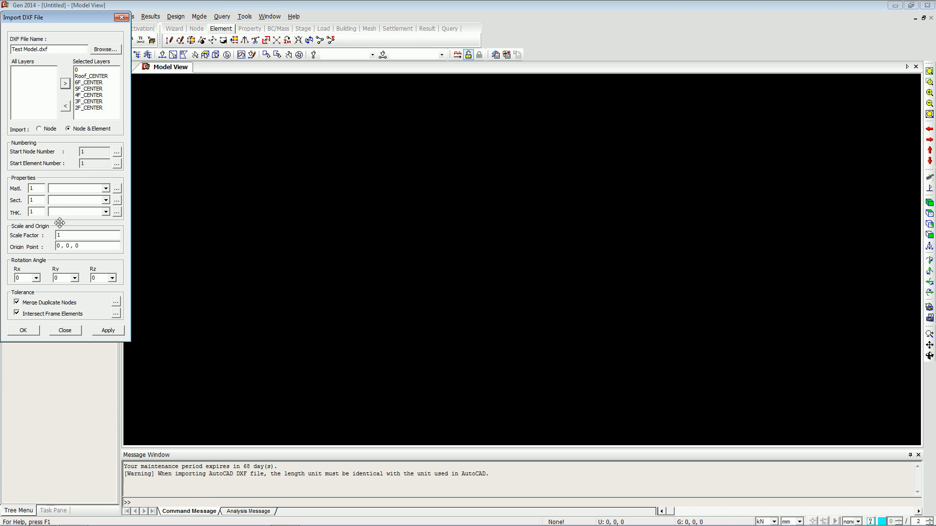
Add a Concrete material using the EN04(RC) standard with grade C30/37.
left_click(117, 189)
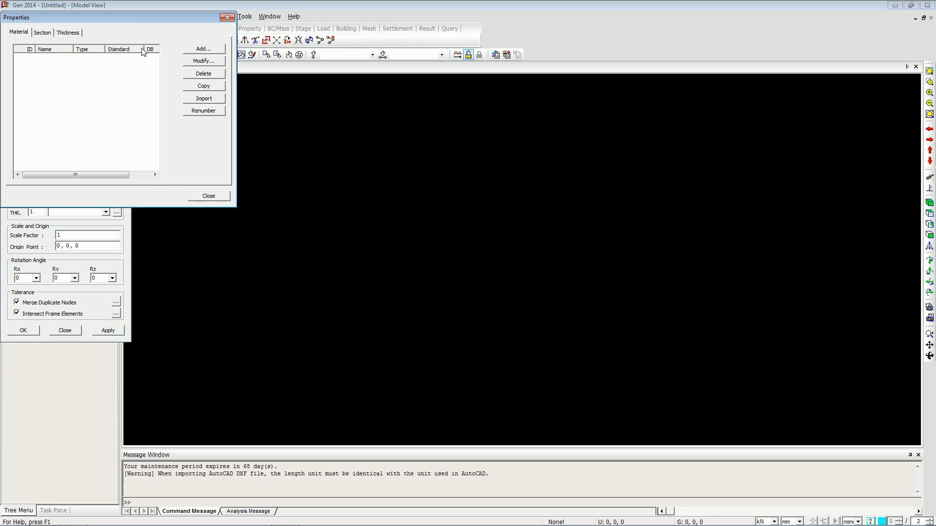
left_click(204, 49)
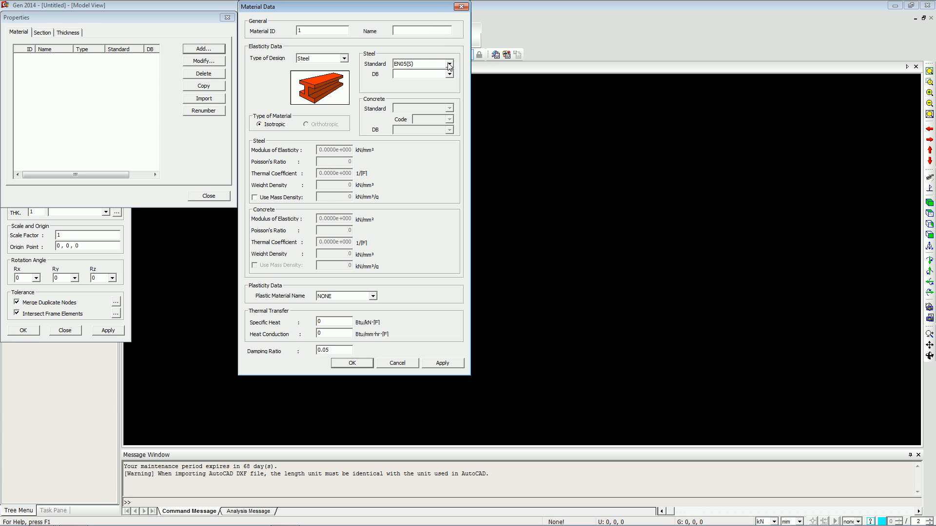
left_click(322, 58)
left_click(317, 72)
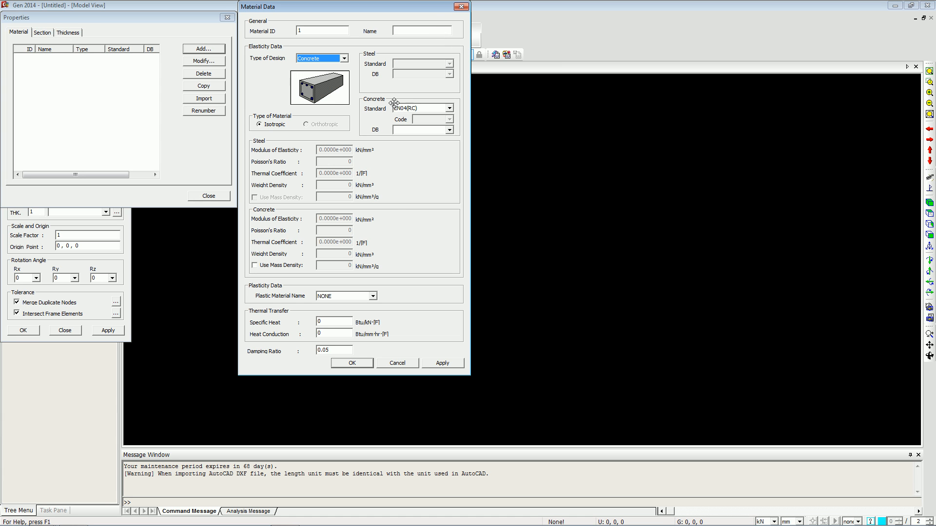
left_click(449, 130)
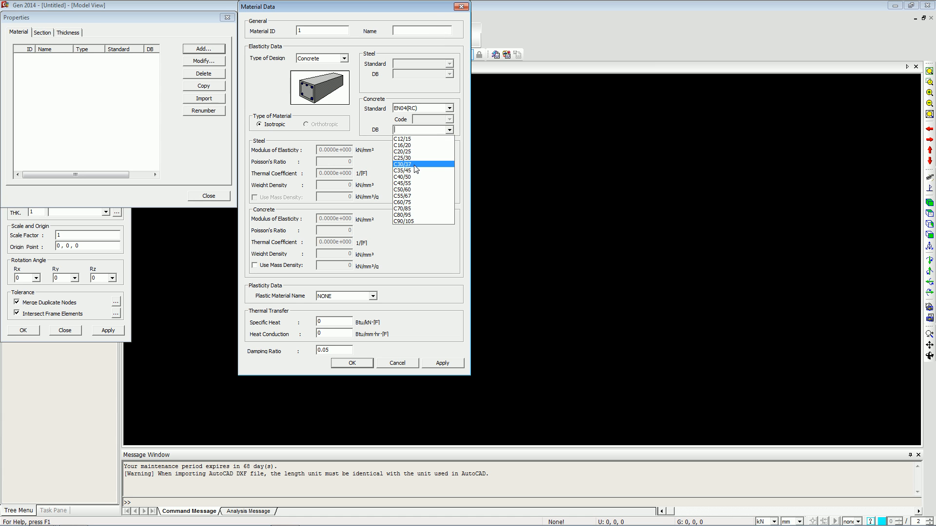
left_click(412, 163)
left_click(366, 363)
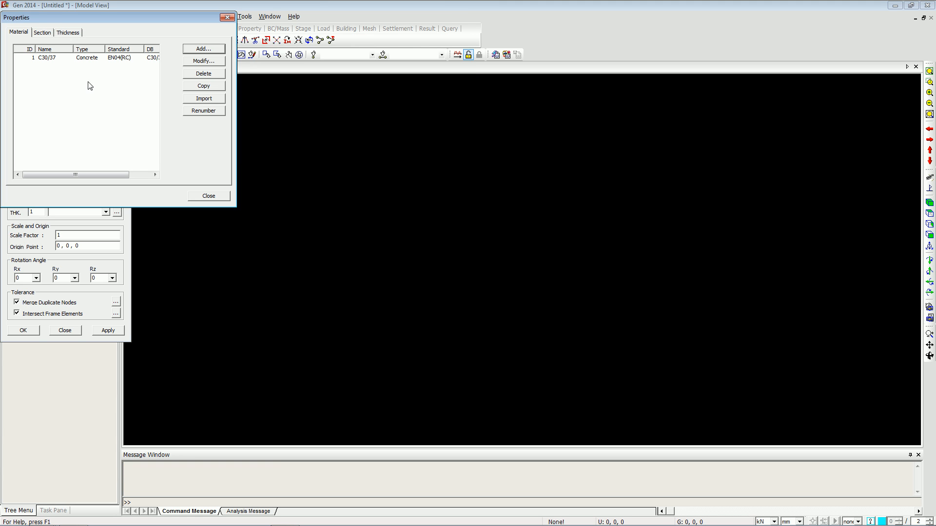
Add a solid rectangle section named Section, 400 mm by 400 mm.
left_click(43, 34)
left_click(191, 48)
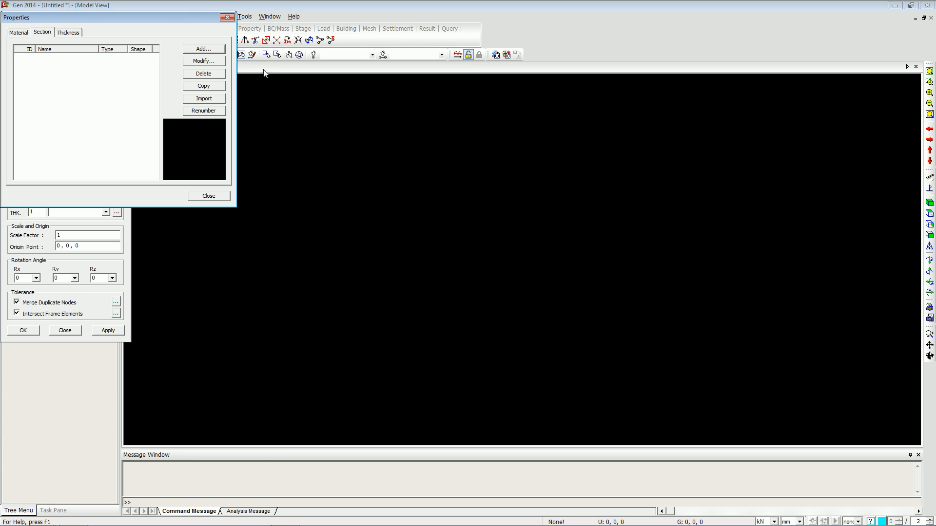
left_click(349, 53)
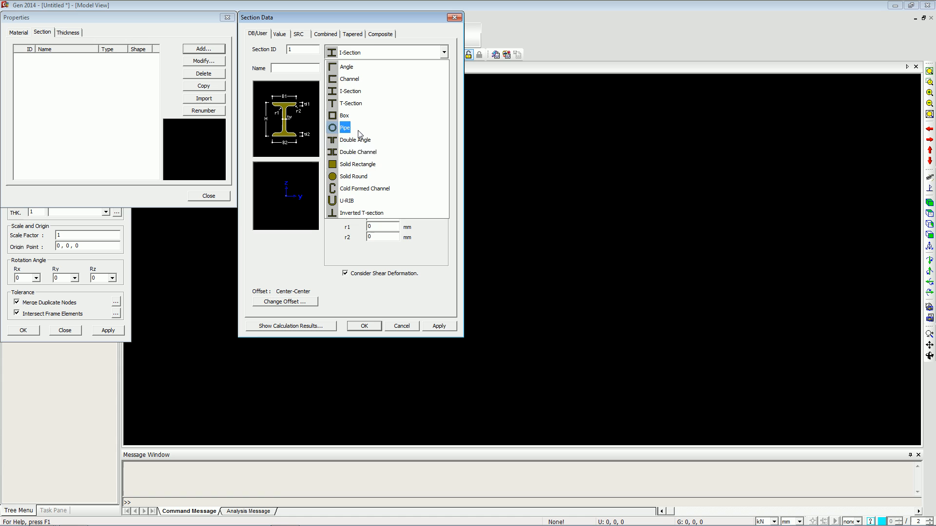
left_click(357, 164)
left_click(297, 69)
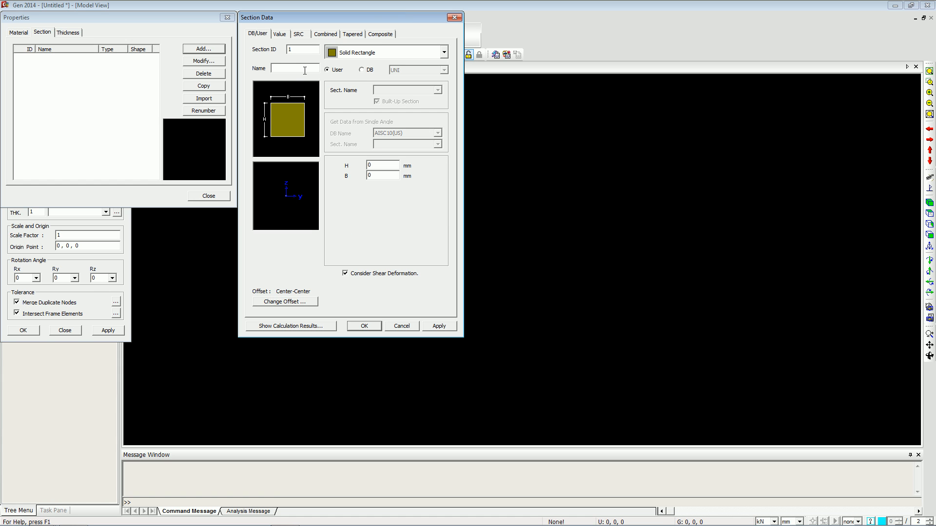
key("Tab")
type("4")
key("Tab")
type("400")
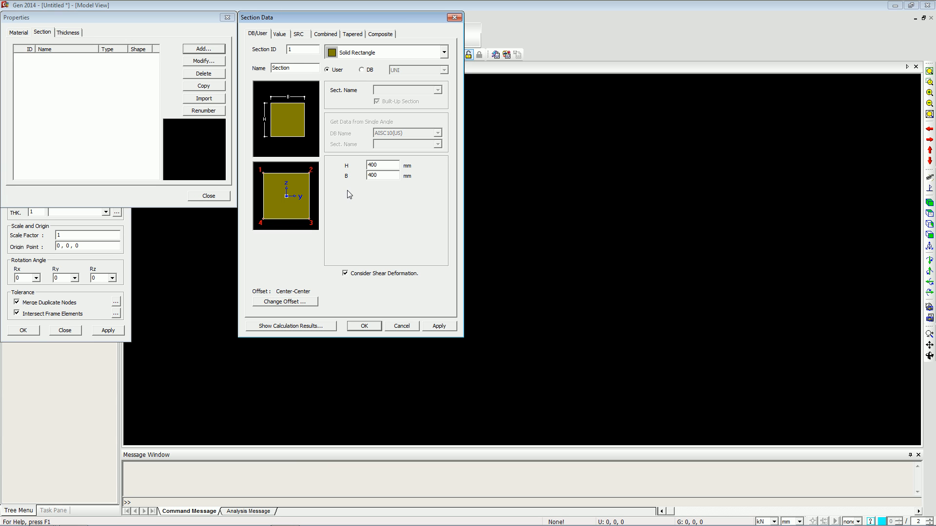
left_click(358, 326)
Add a 200 mm in-plane and out-of-plane plate thickness.
left_click(66, 33)
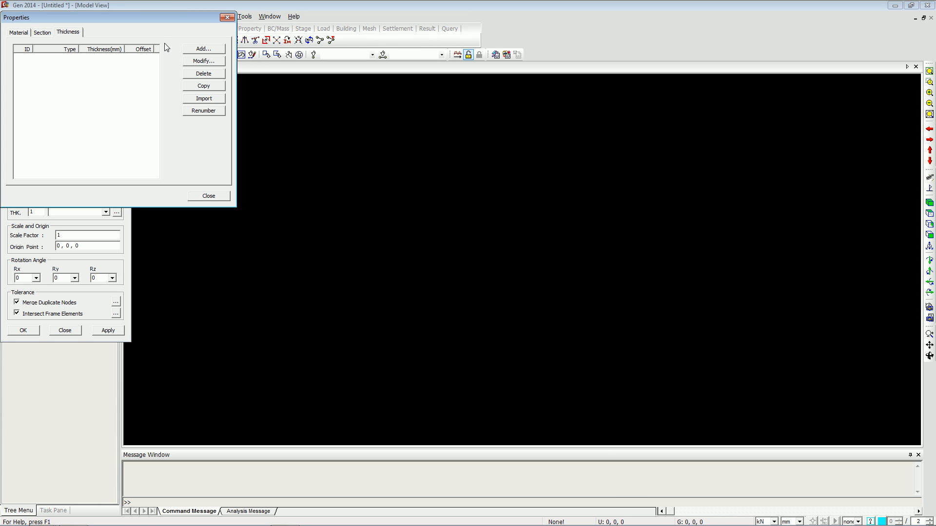
left_click(203, 48)
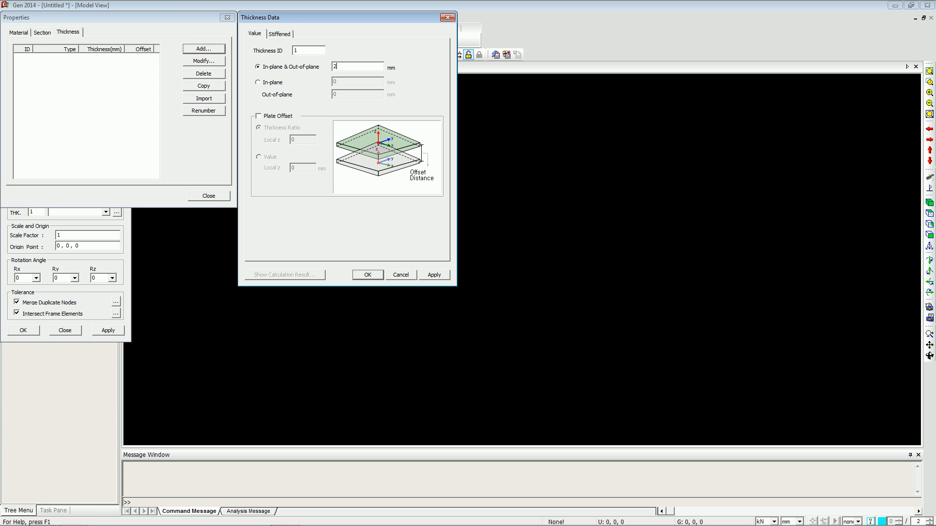
left_click(363, 275)
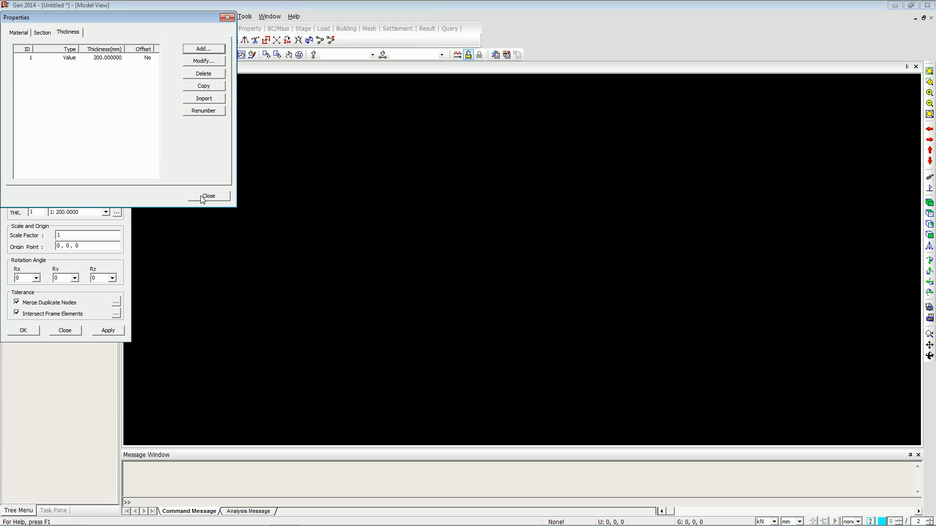
Close the properties and import Test Model.dxf as nodes and elements.
left_click(200, 195)
left_click(23, 330)
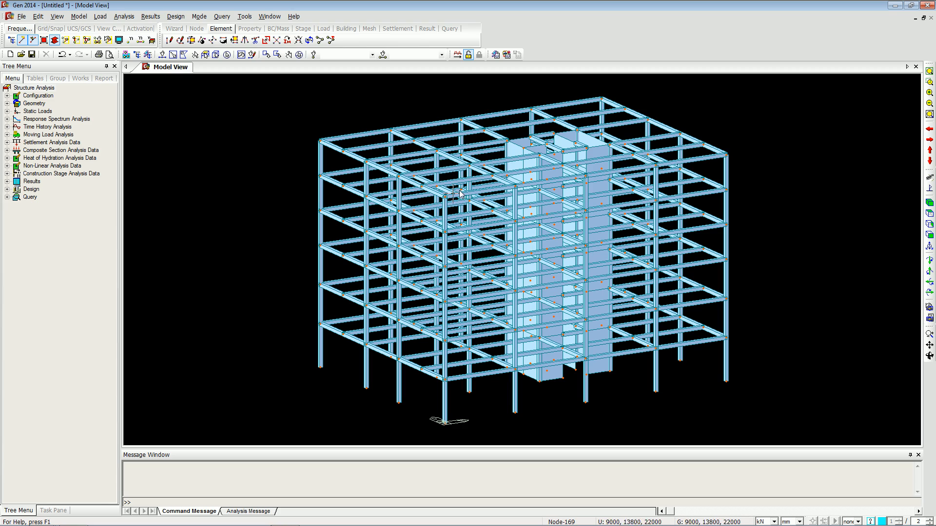
left_click(929, 356)
left_click_drag(813, 340, 741, 329)
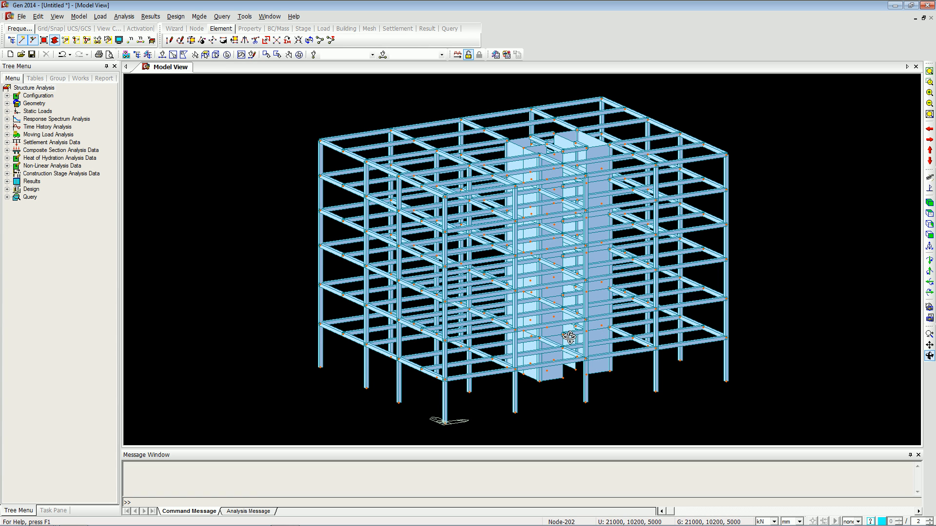
Open the recent project 0. modelling without saving changes, and expand its material and section lists.
left_click(19, 17)
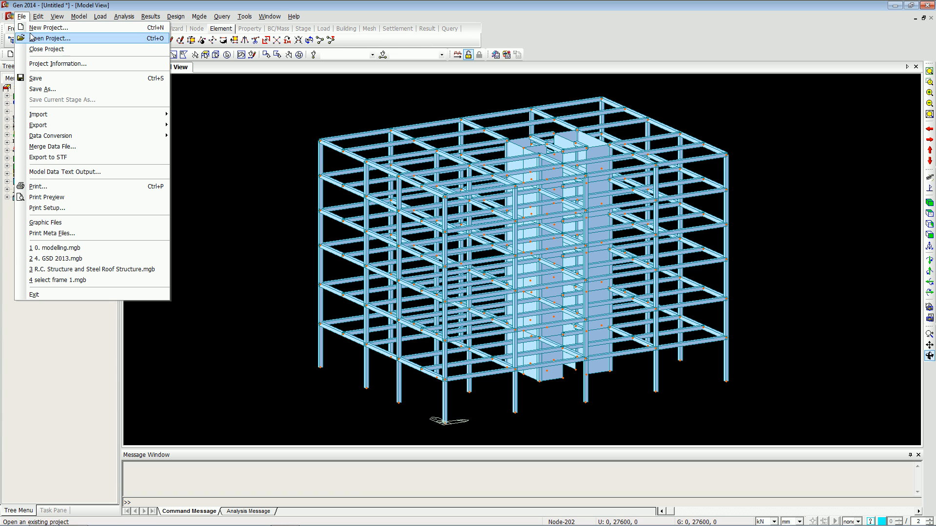
left_click(53, 249)
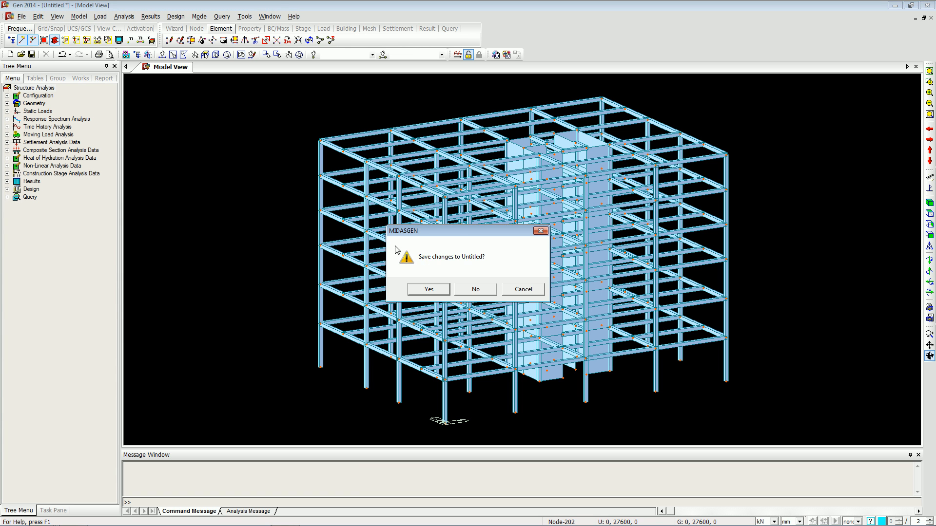
left_click(469, 287)
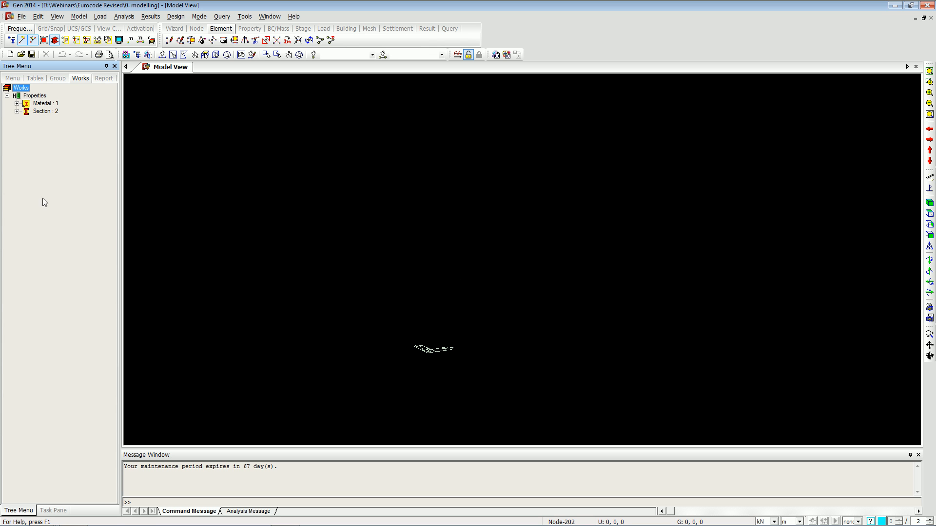
double_click(45, 104)
double_click(45, 119)
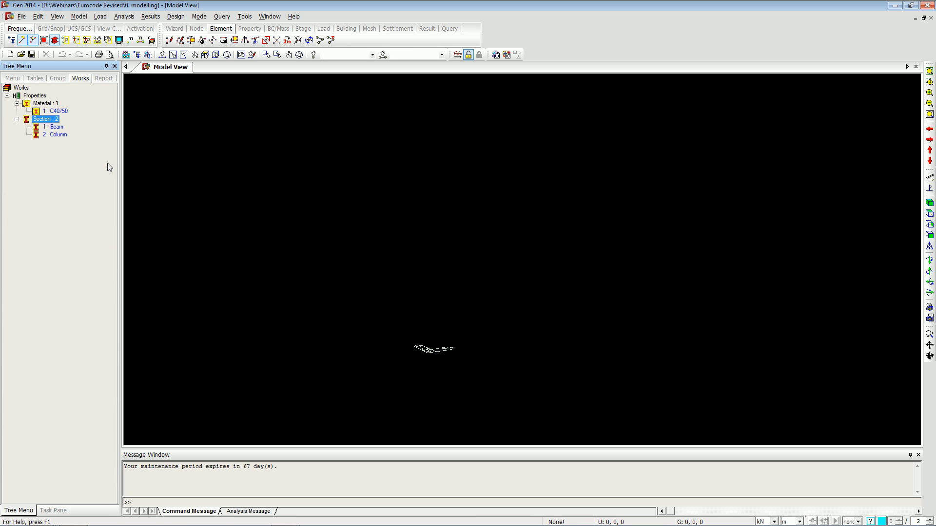
Start the Frame wizard and add X coordinates every 6 m repeated 4 times and Z coordinates every 8 m repeated 3 times.
left_click(79, 16)
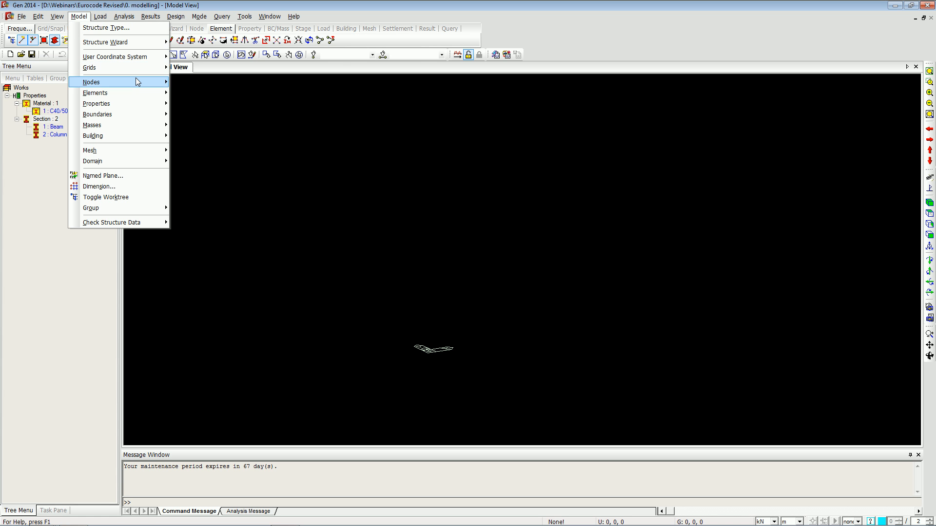
mouse_move(137, 79)
mouse_move(141, 43)
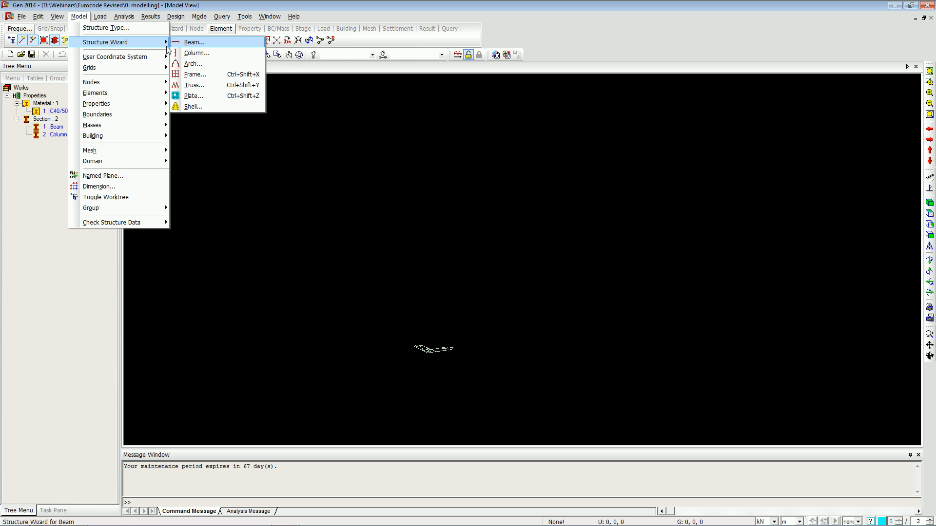
left_click(195, 75)
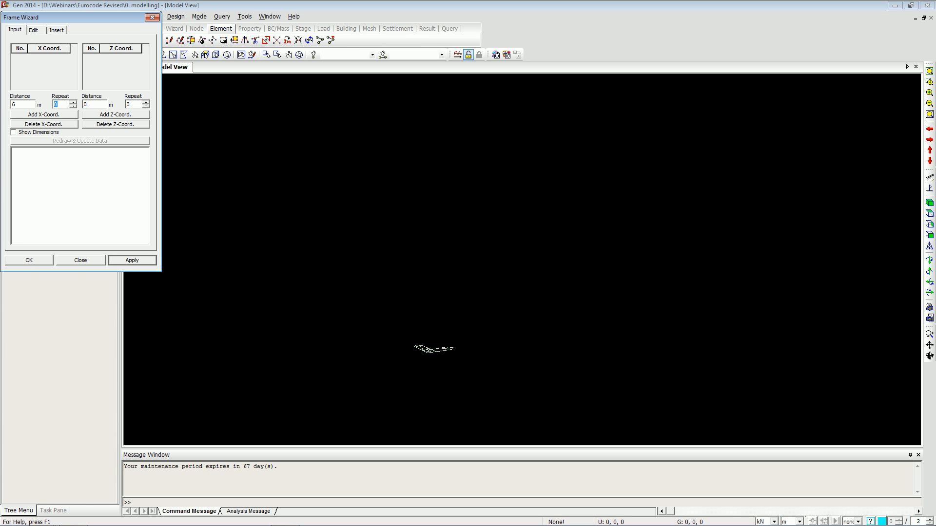
key("Tab")
left_click(52, 116)
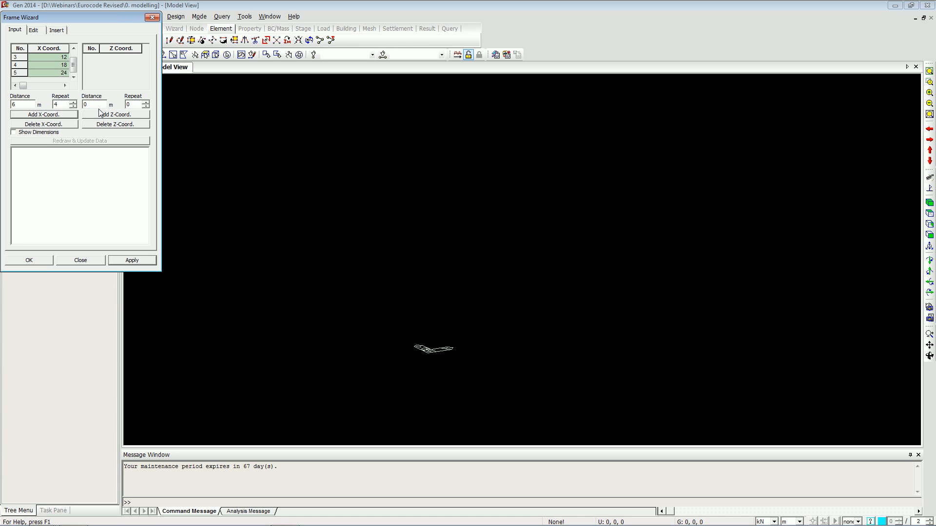
left_click(134, 103)
left_click(112, 117)
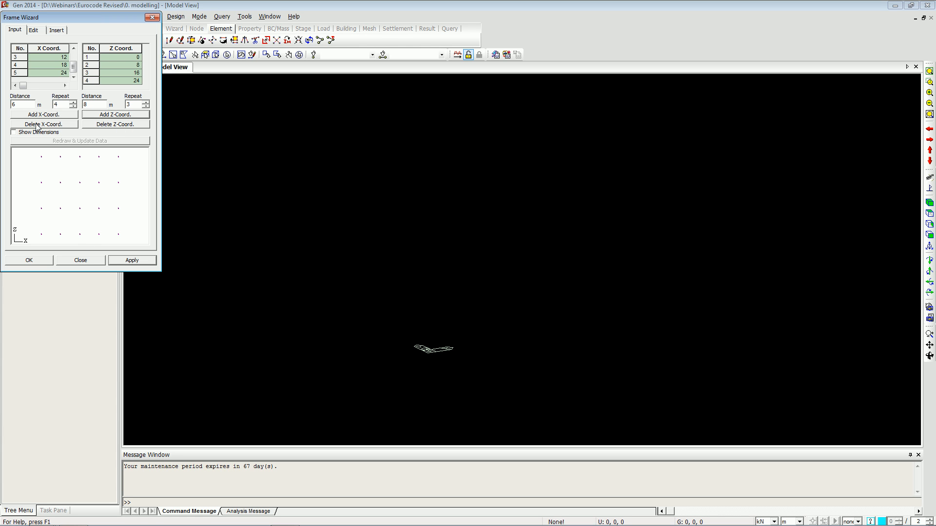
Generate the frame and assign material C40/50 and section Beam.
left_click(33, 31)
left_click(46, 101)
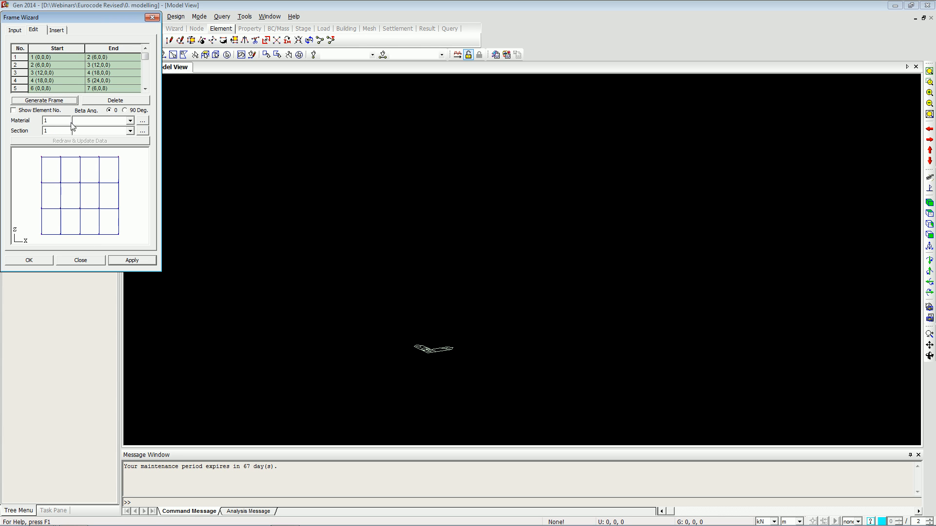
left_click(112, 120)
left_click(109, 128)
left_click(110, 131)
left_click(111, 140)
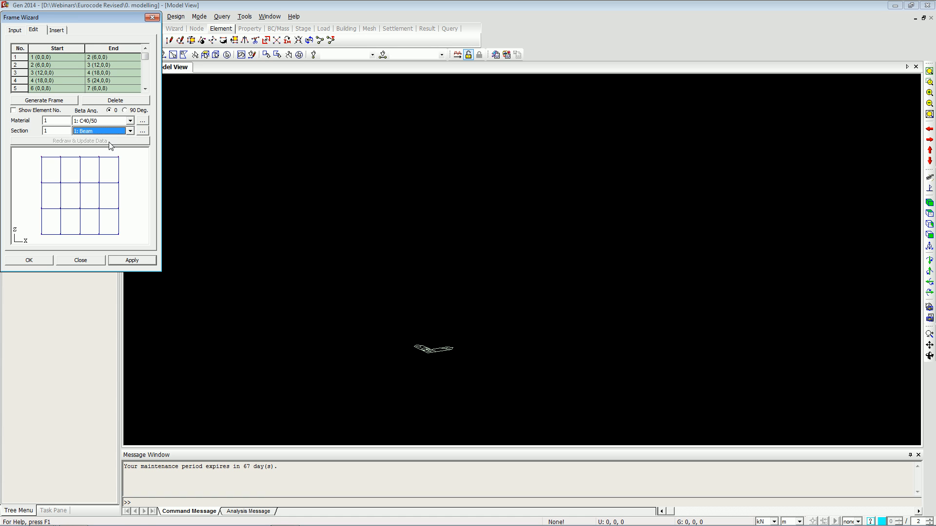
Insert the frame at point 0, 0, 3 with Alpha rotation -90.
left_click(56, 30)
left_click(63, 58)
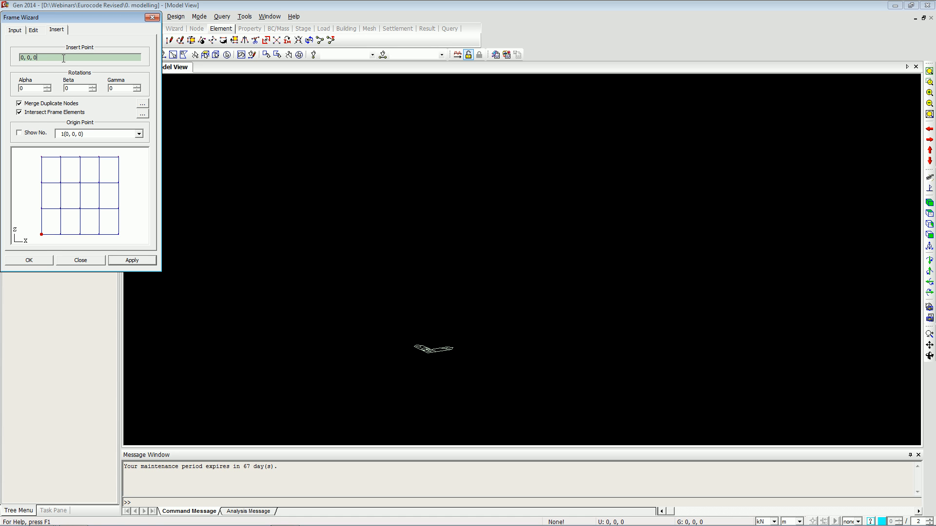
key("BackSpace")
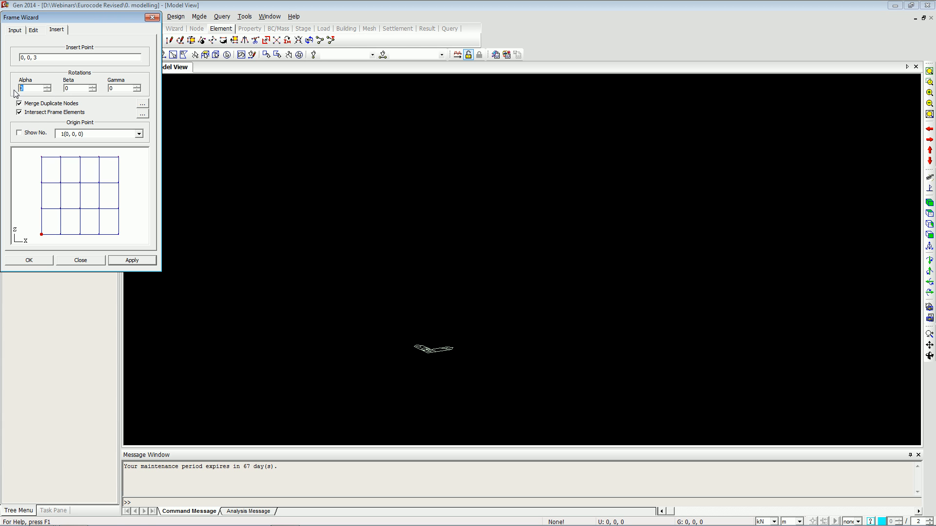
left_click(42, 262)
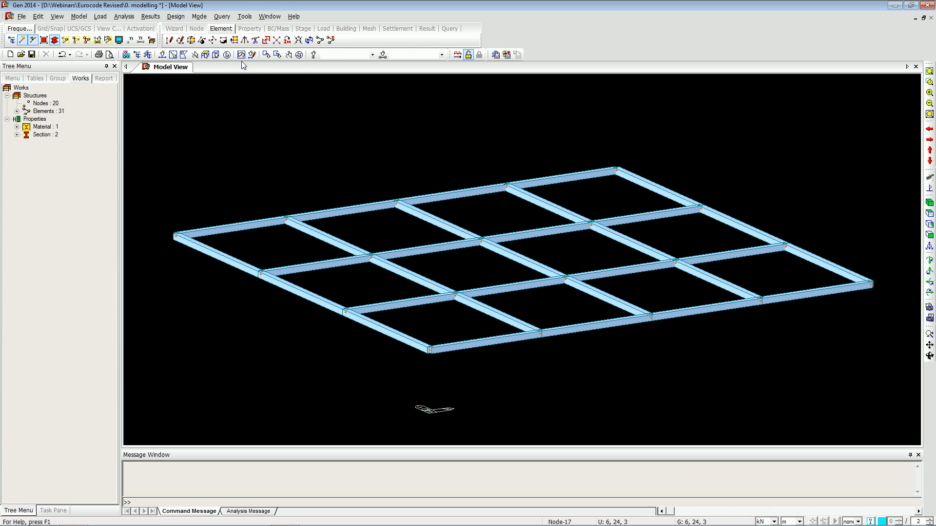
Extrude the grid's nodes into Column line elements with dx,dy,dz of 0, 0, -3.
double_click(45, 103)
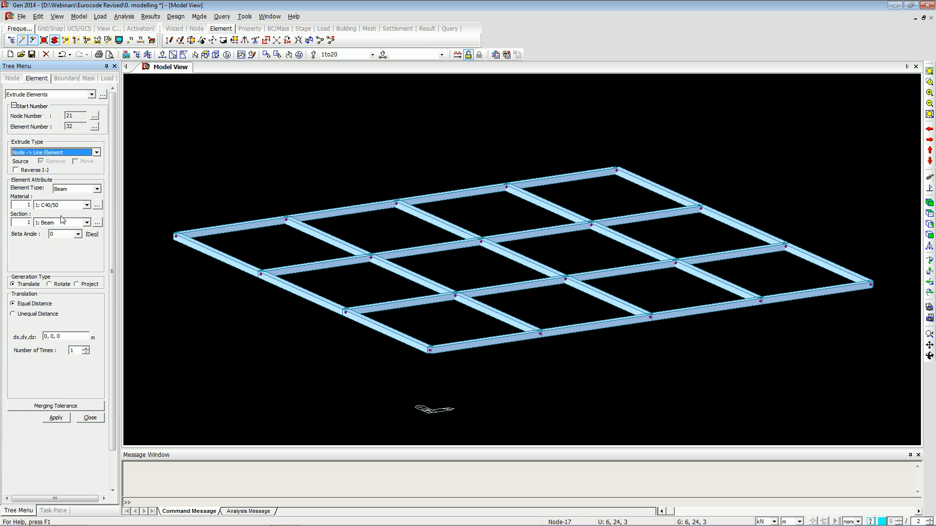
left_click(67, 223)
left_click(63, 238)
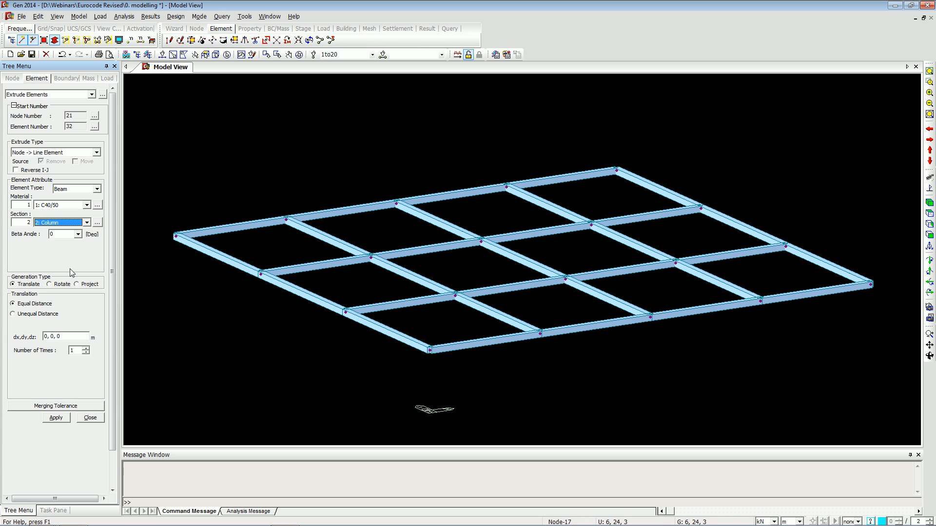
left_click(73, 334)
key("BackSpace")
type("-3")
left_click(56, 417)
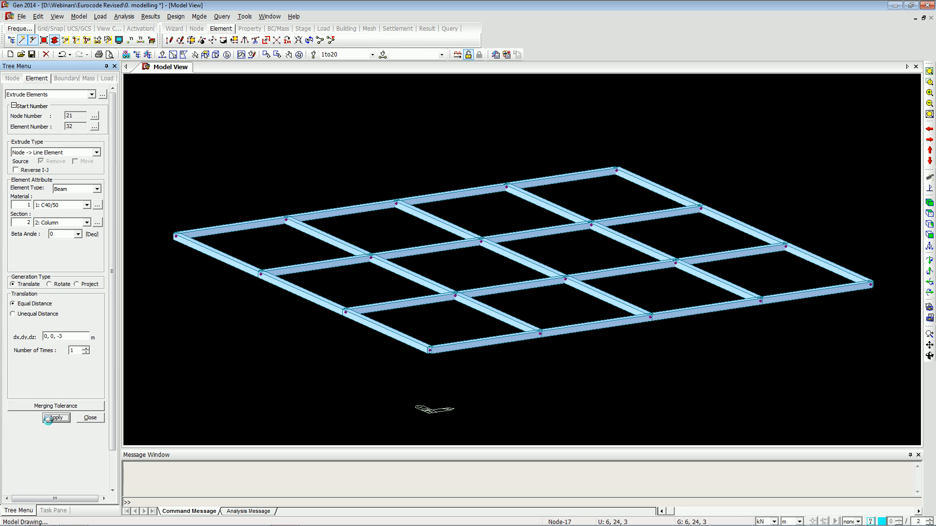
left_click(101, 419)
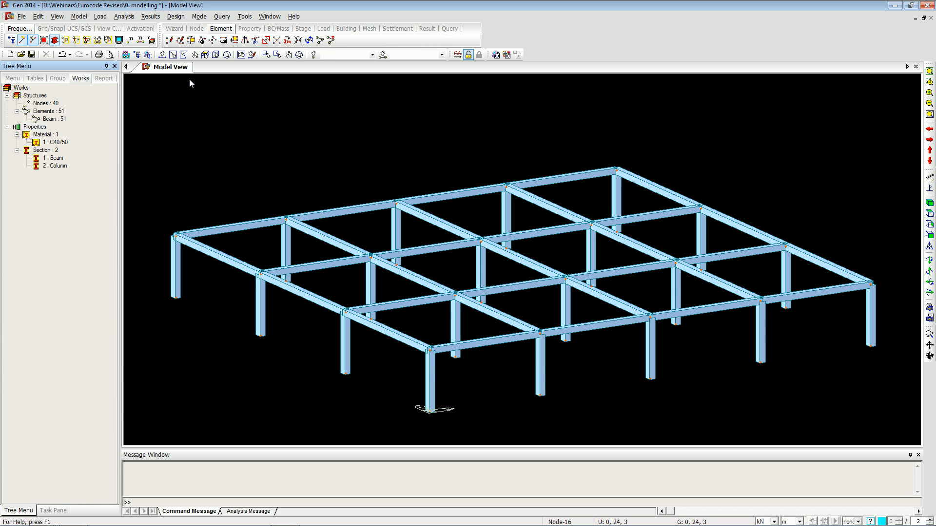
Select all elements, open Building Generation, and add 1 copy at a distance of 3 m.
left_click(227, 55)
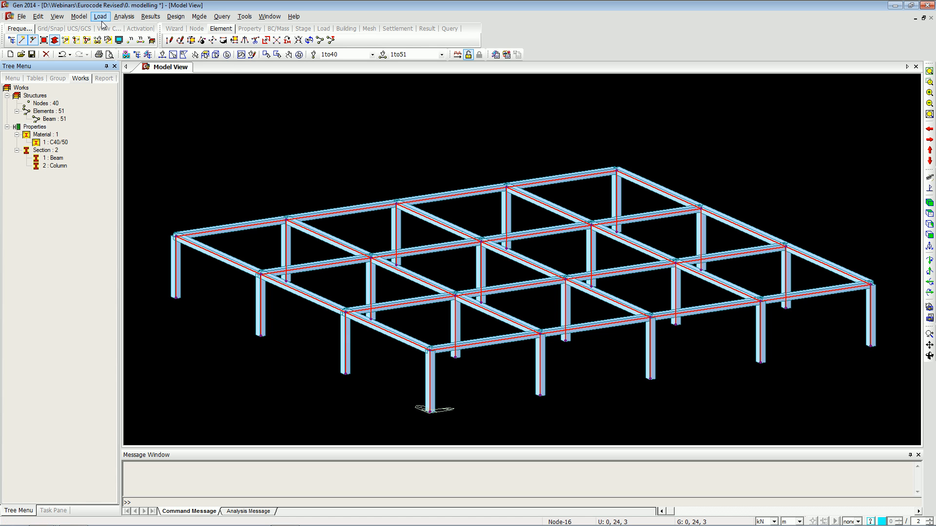
left_click(80, 18)
mouse_move(155, 136)
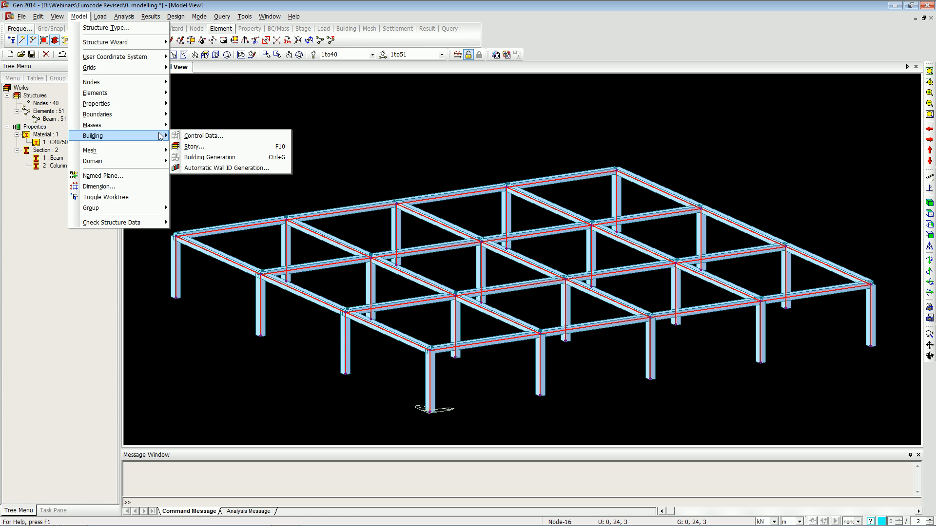
left_click(201, 157)
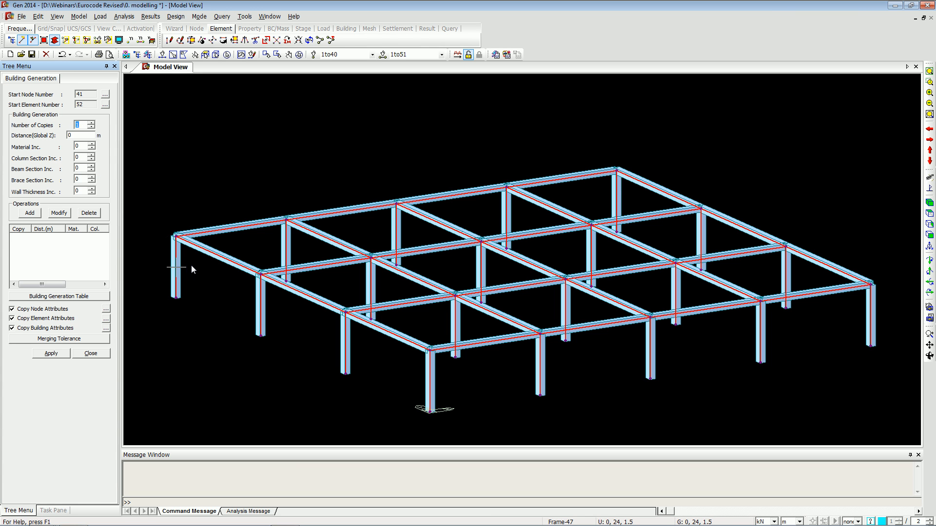
mouse_move(192, 266)
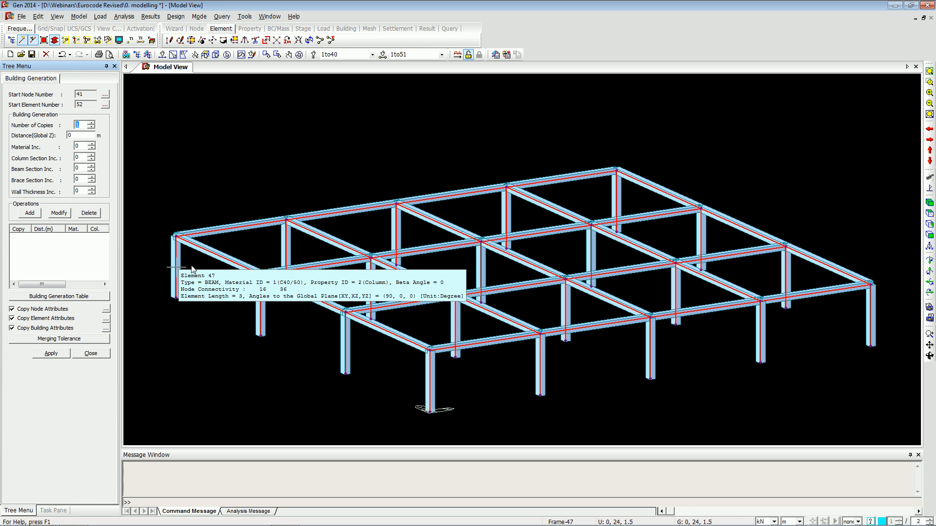
key("Tab")
type("3")
left_click(30, 214)
Add 2 copies at 2.8 m and 2 copies at 2.75 m to the building generation list.
double_click(69, 125)
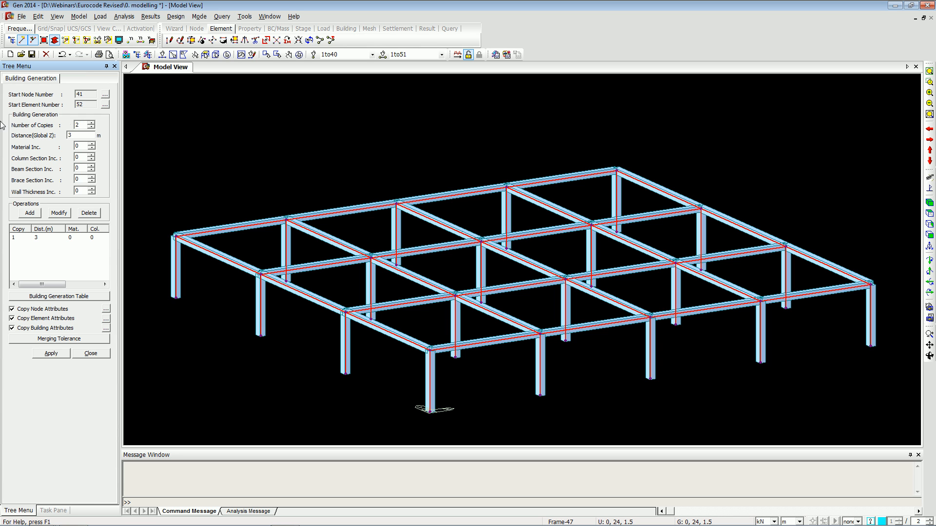
double_click(76, 136)
type("2.8")
left_click(28, 214)
double_click(80, 136)
type("2.75")
left_click(28, 215)
Apply the building generation, fit the model in view, and close the dialog.
left_click(49, 357)
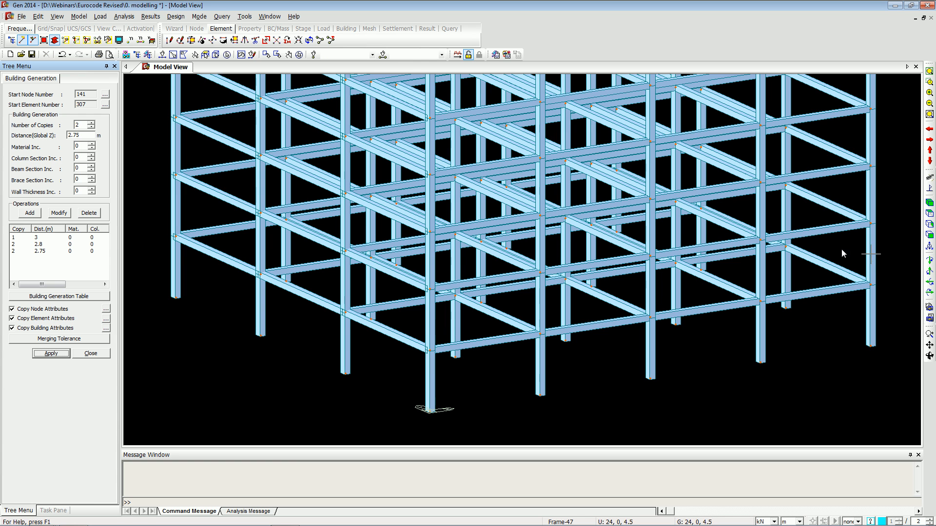
left_click(929, 203)
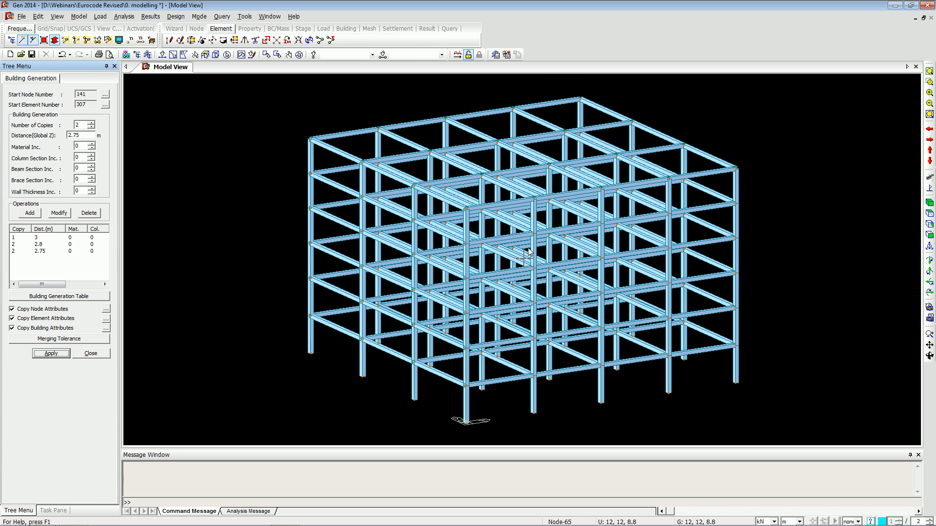
left_click(98, 355)
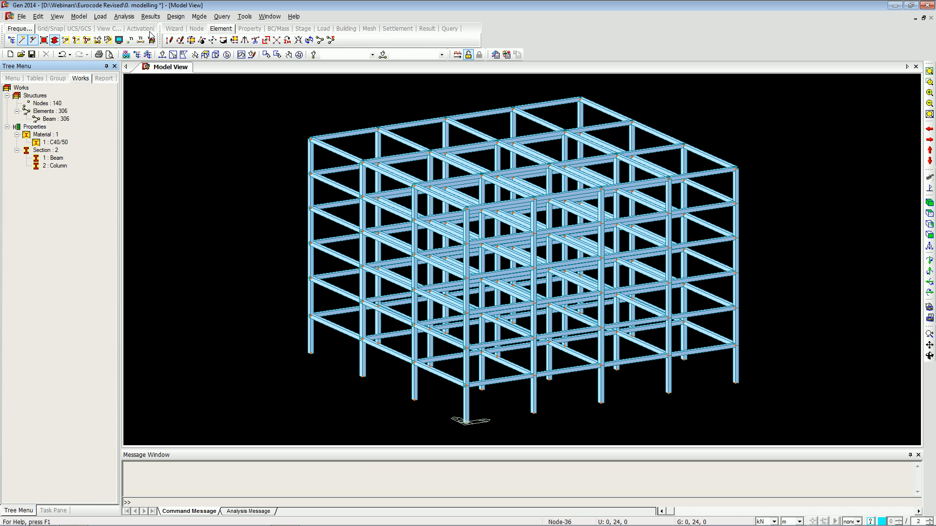
Check the structure type settings and confirm the dialog.
left_click(99, 16)
left_click(100, 29)
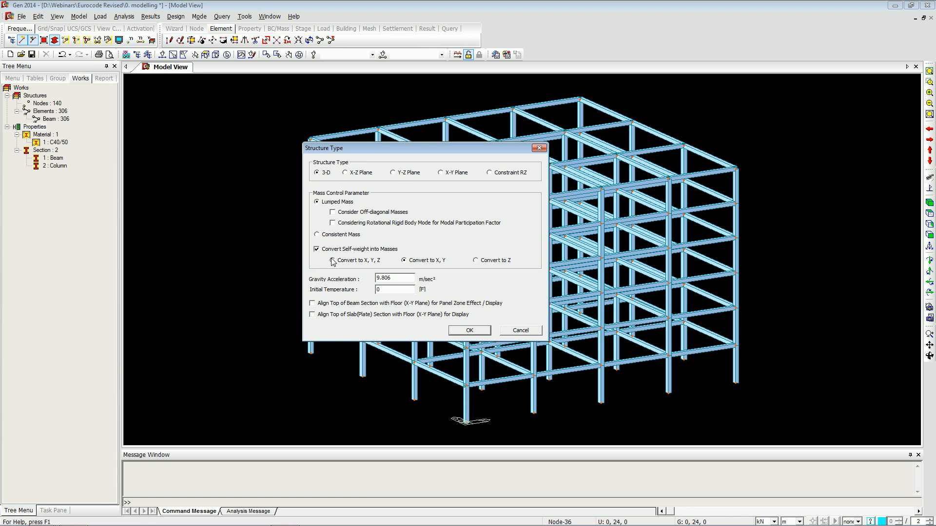
left_click(482, 331)
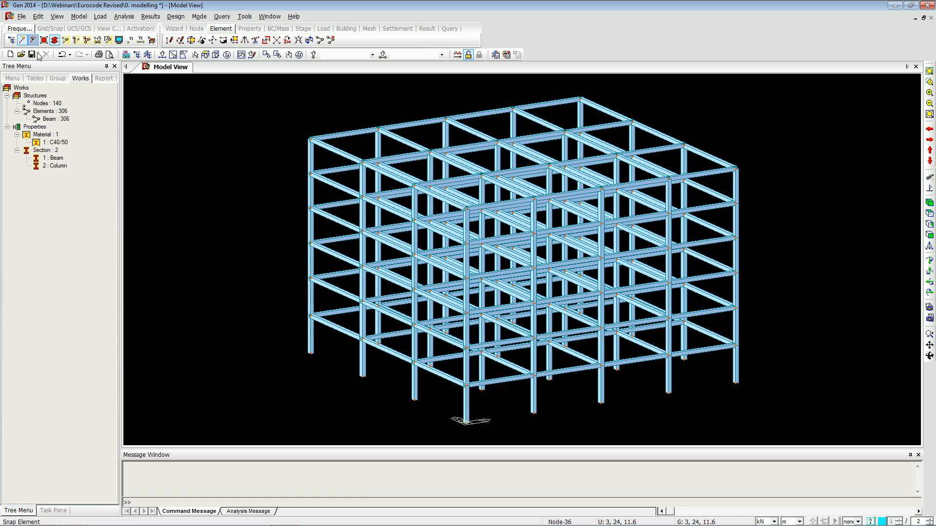
left_click(79, 16)
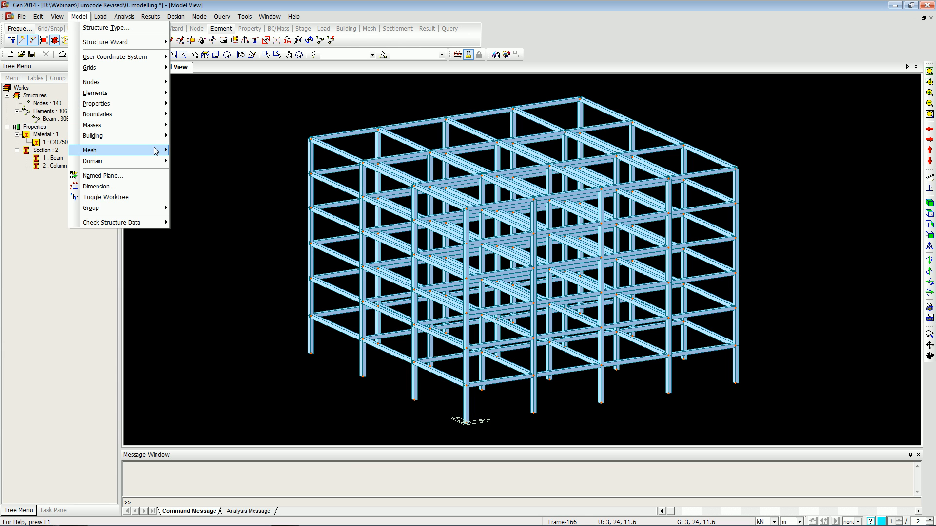
Open Wind Loads, add a new wind load and set its code to Eurocode-1(2005).
mouse_move(155, 152)
left_click(100, 16)
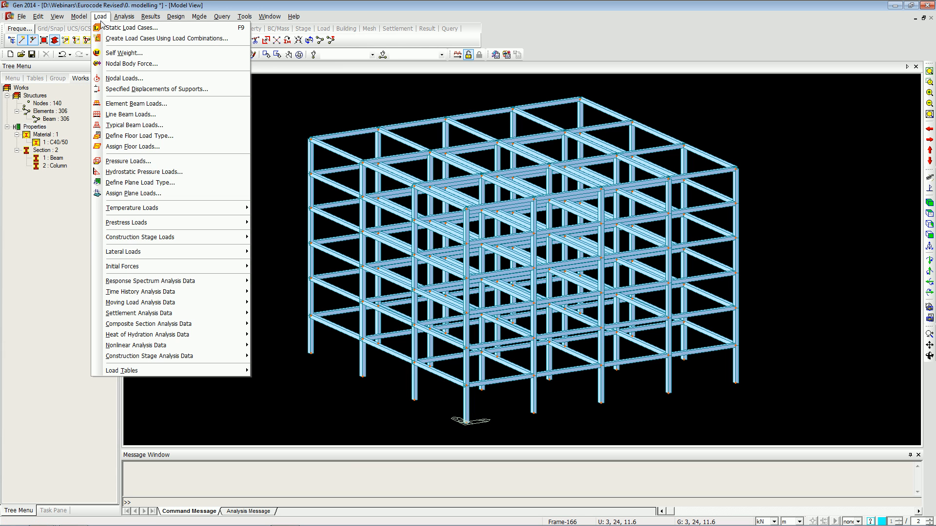
mouse_move(221, 250)
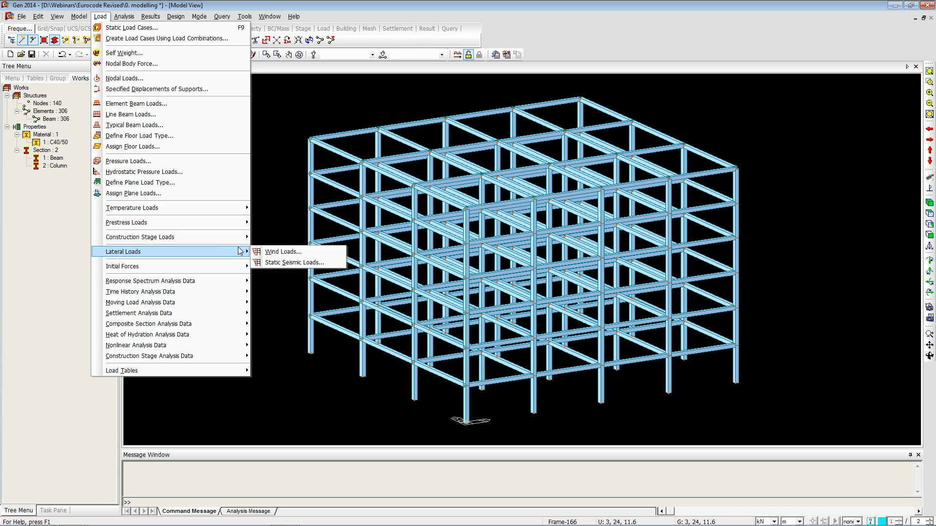
left_click(264, 252)
left_click(184, 43)
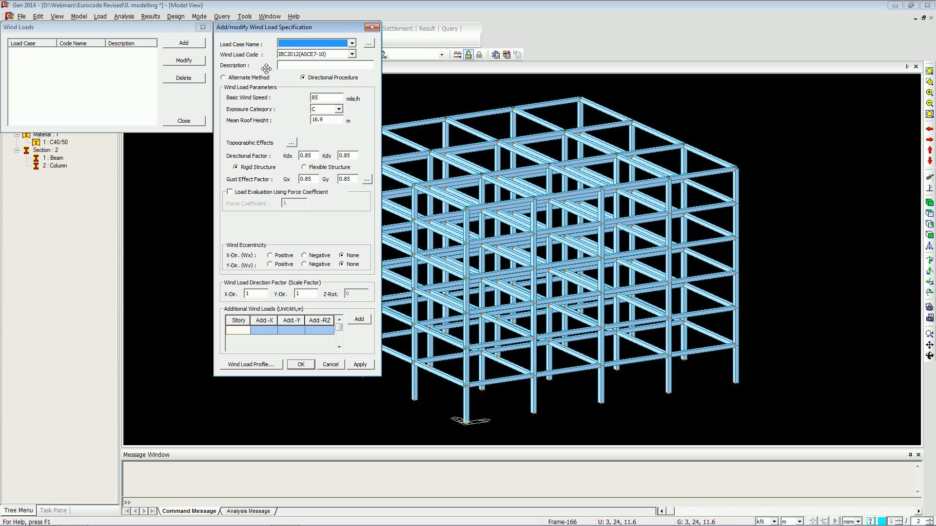
left_click(320, 55)
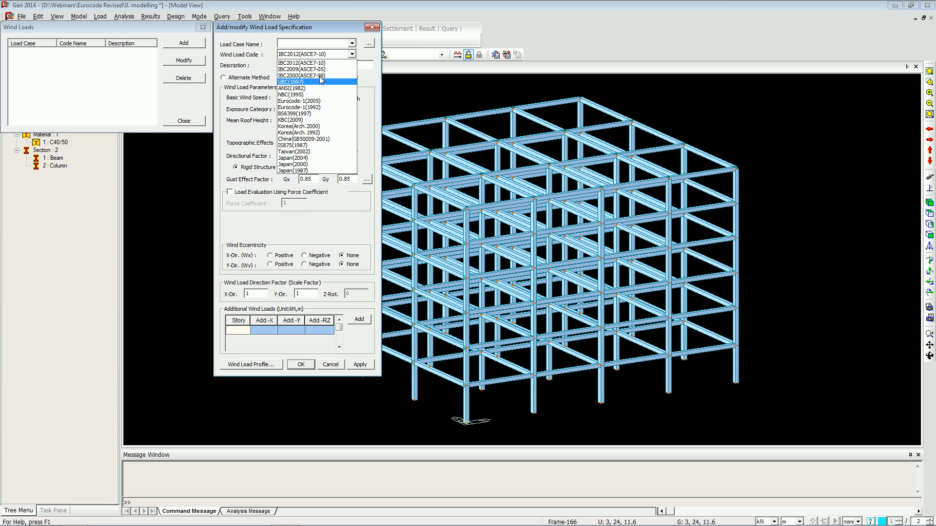
left_click(324, 101)
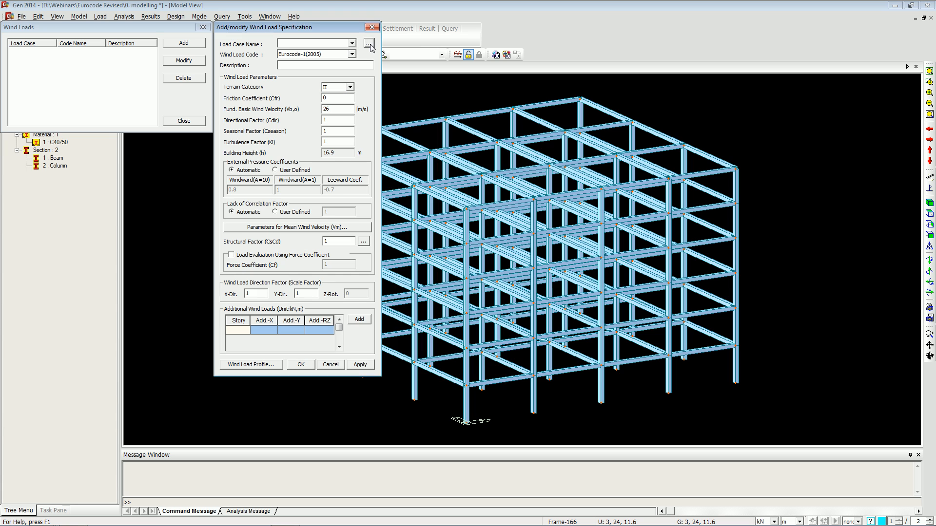
Create static load cases WX and WY of type Wind Load on Structure (W).
left_click(369, 44)
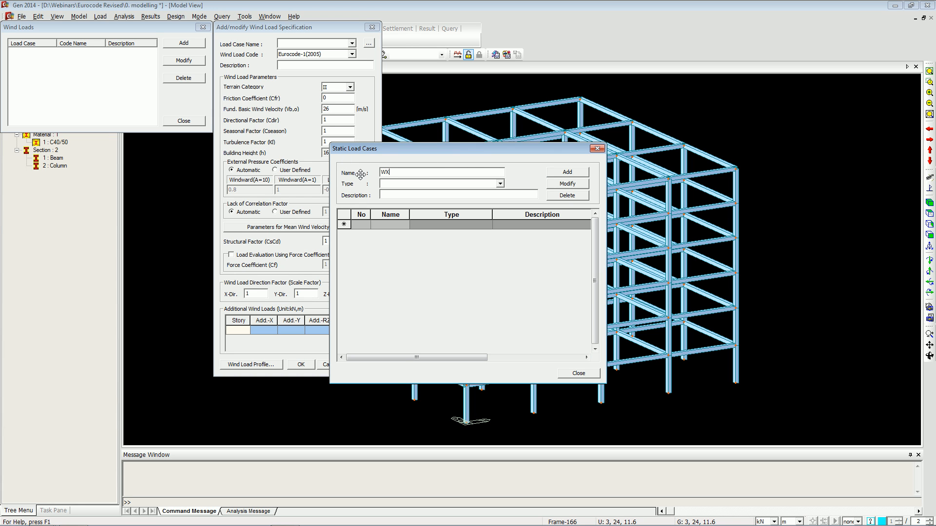
key("Tab")
key("w")
left_click(563, 174)
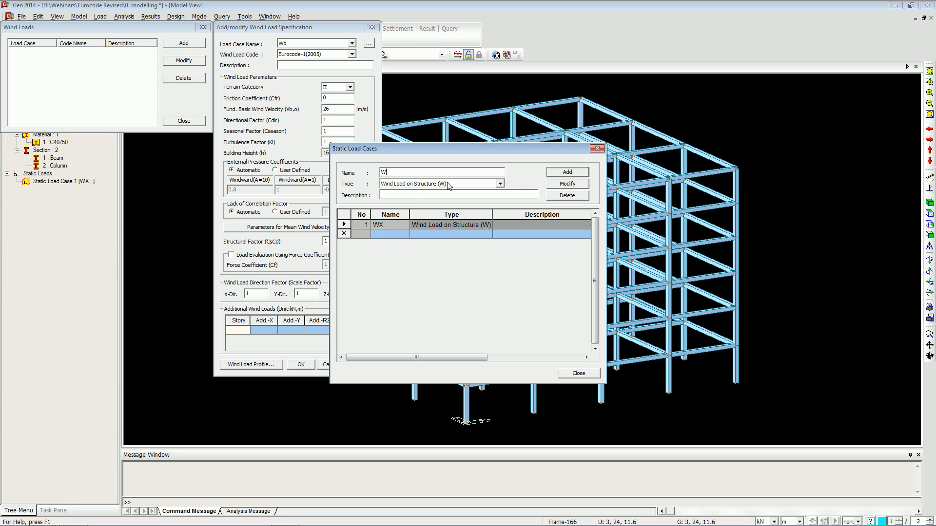
left_click(566, 172)
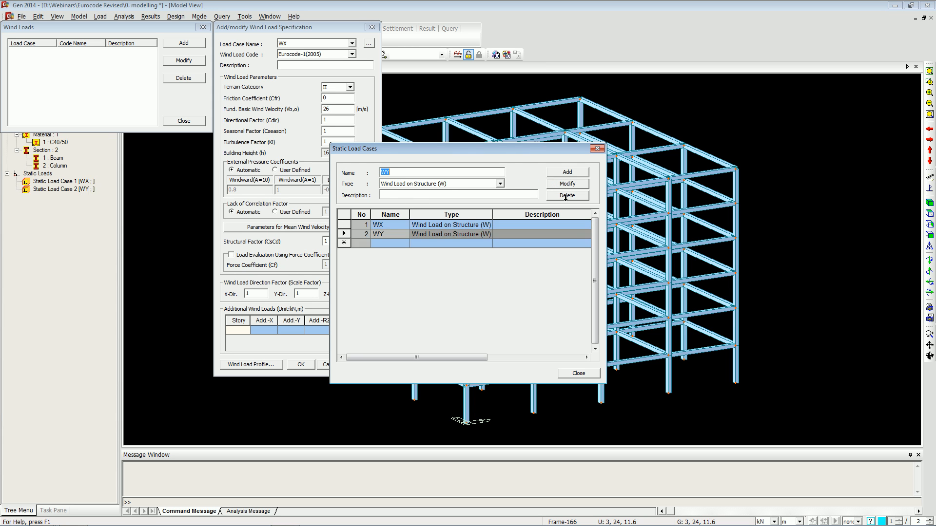
left_click(578, 372)
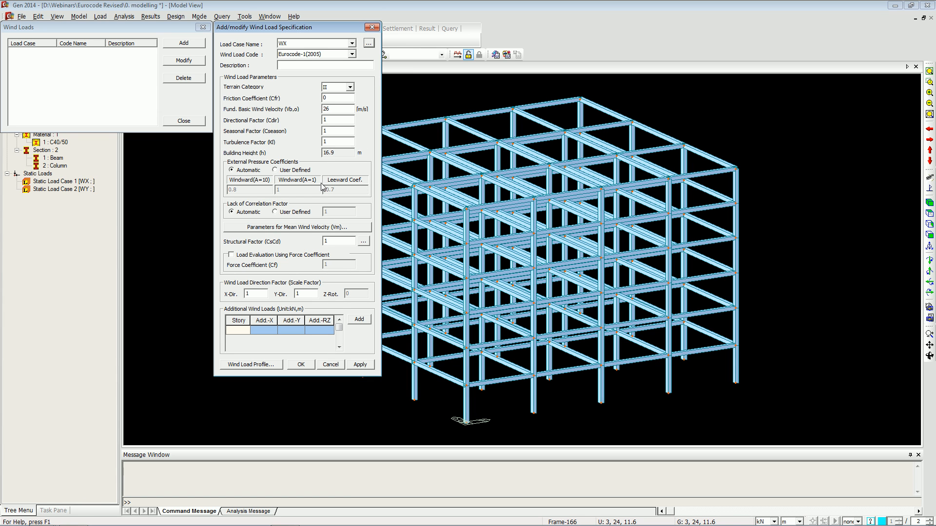
Set the WX Y-direction scale factor to 0 and display the wind load profile as overturning moment.
left_click(310, 294)
left_click(262, 364)
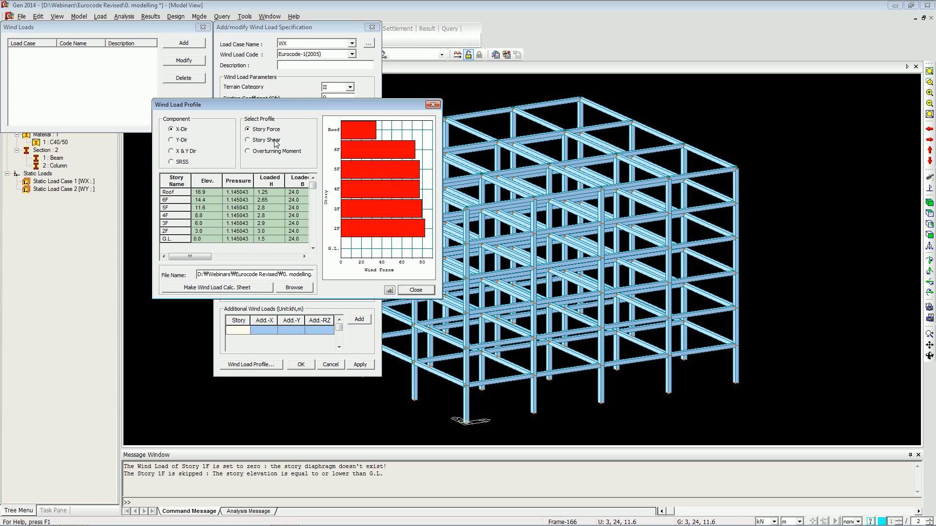
left_click(266, 141)
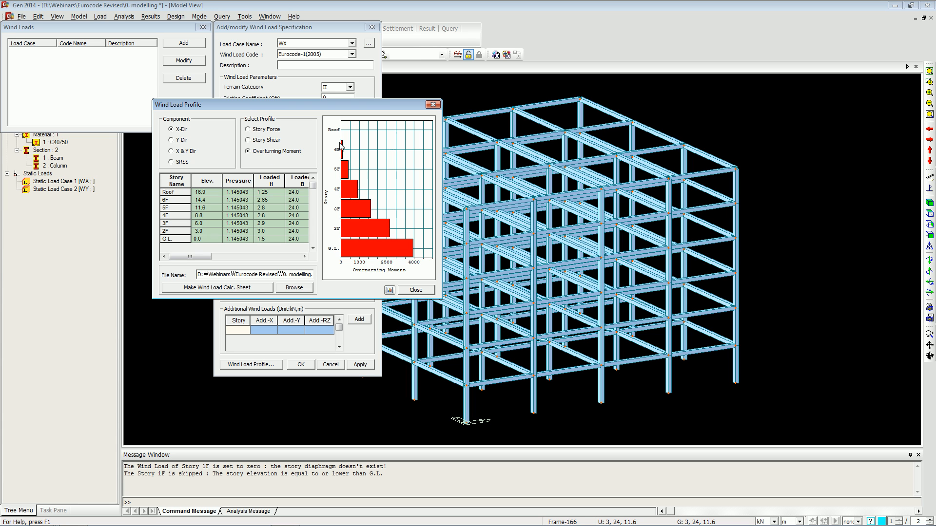
left_click_drag(203, 259, 256, 252)
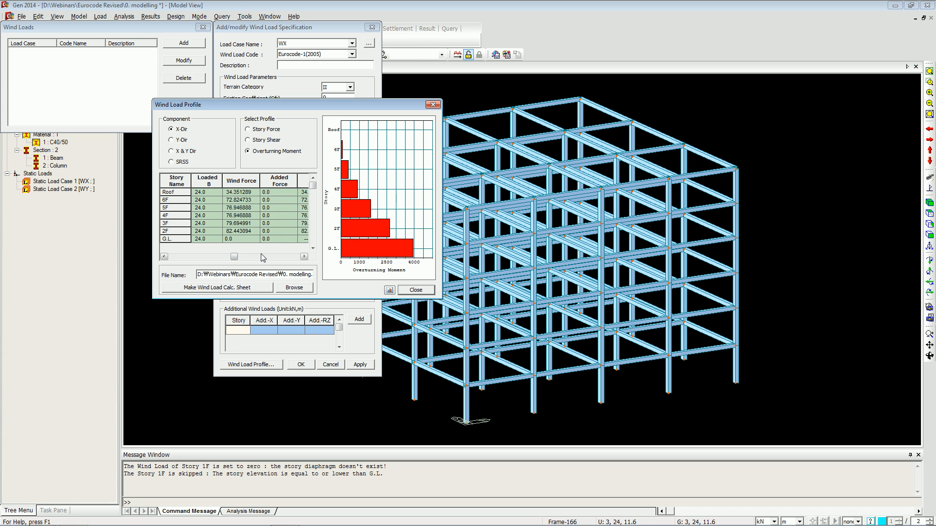
left_click(261, 253)
Make the wind load calculation sheet as an added file, scroll through it, and close the profile.
left_click(235, 289)
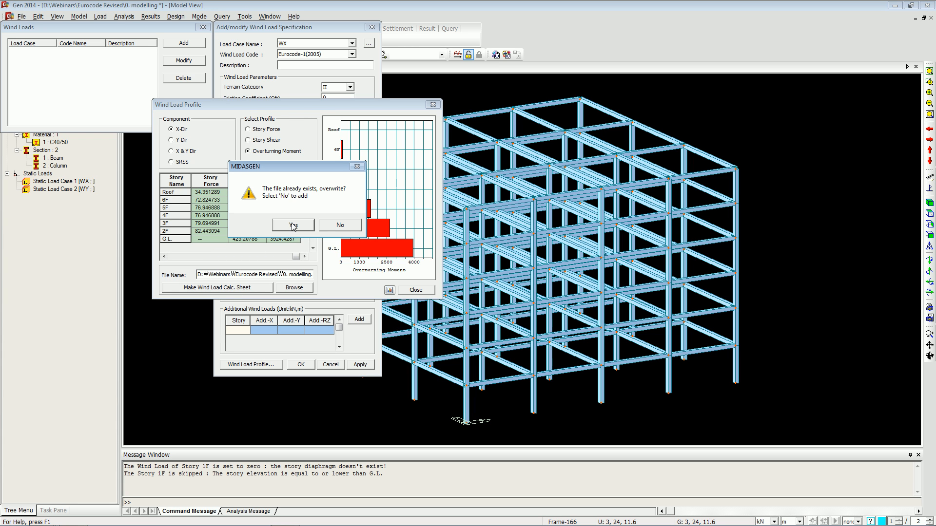
left_click(333, 229)
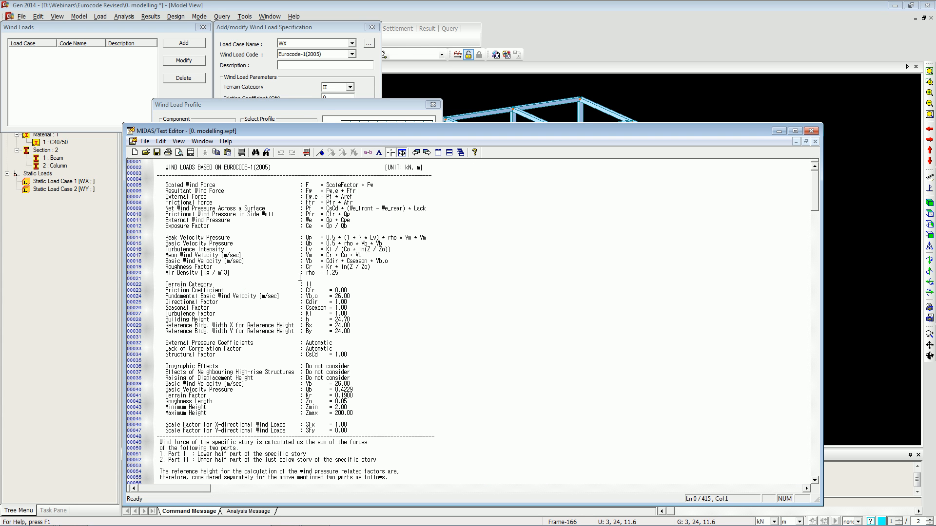
scroll(359, 295, "down", 1)
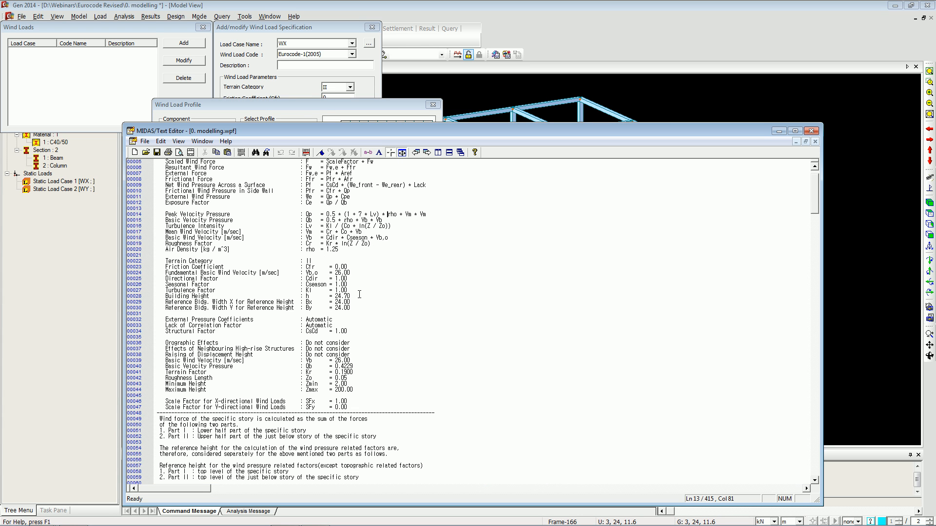
scroll(360, 295, "down", 7)
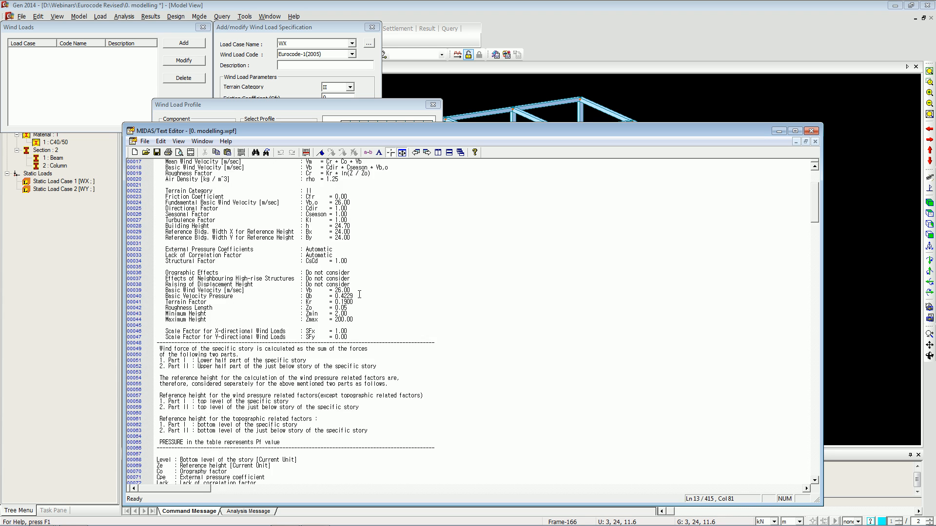
scroll(359, 294, "down", 2)
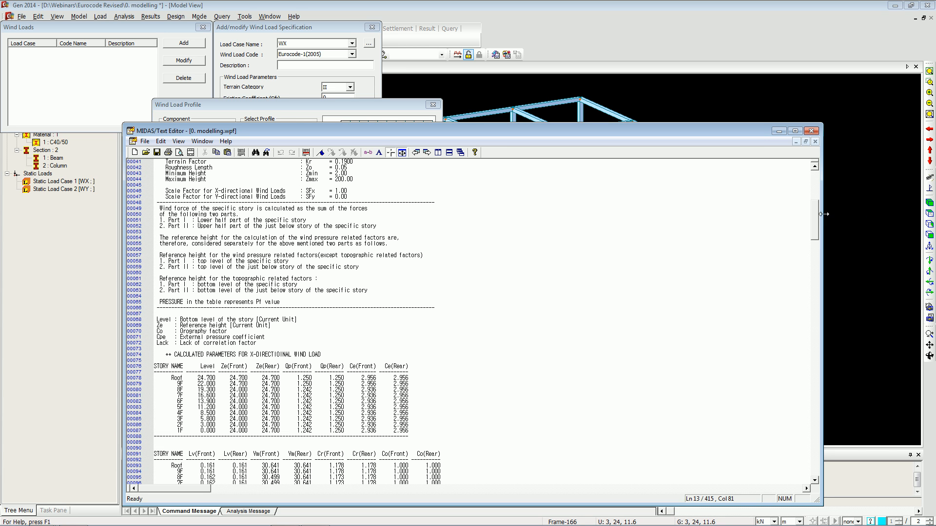
left_click_drag(817, 217, 826, 358)
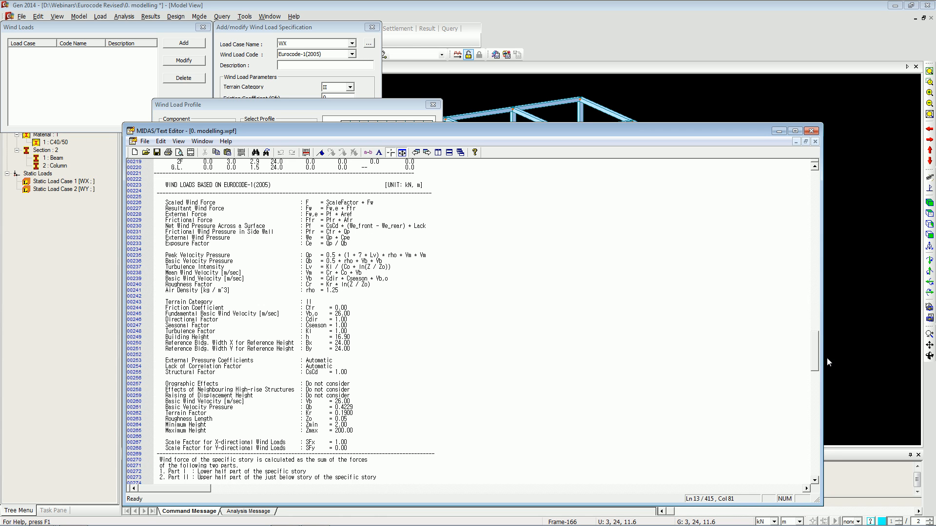
left_click(811, 131)
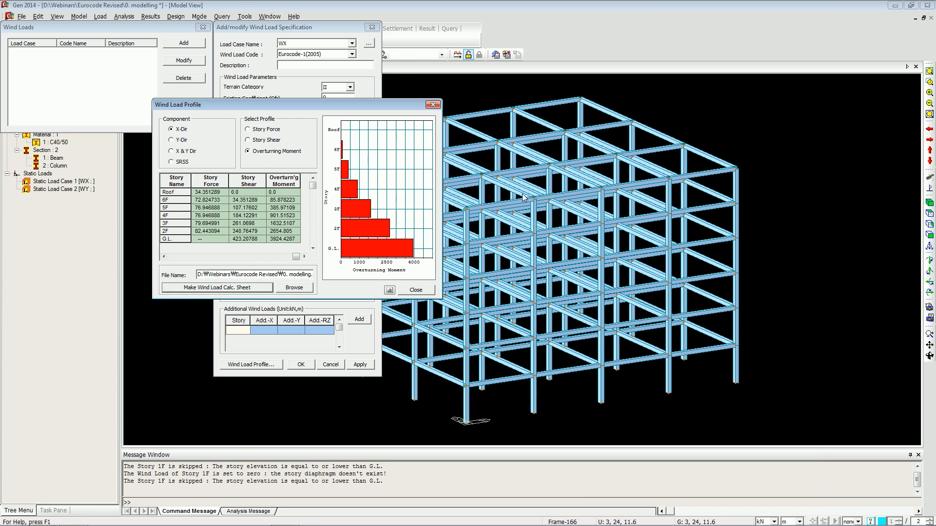
left_click(431, 107)
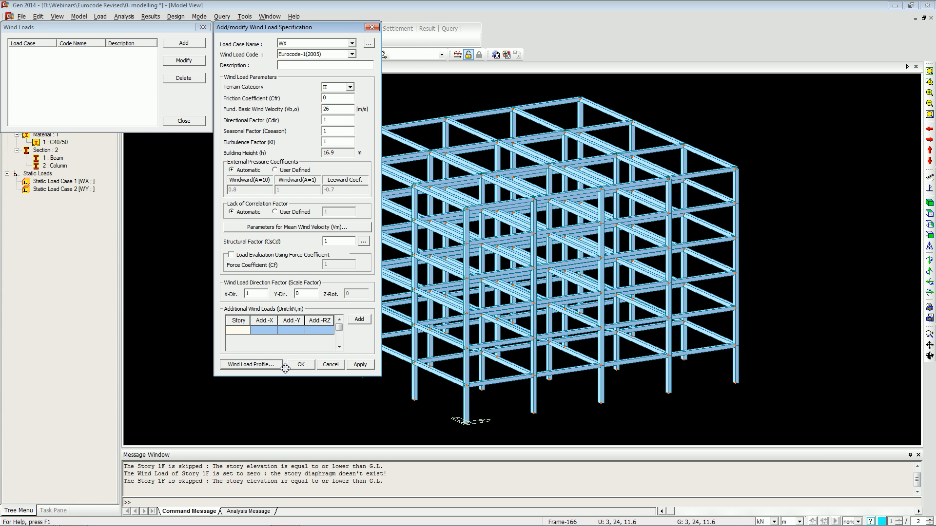
Apply the WX wind load and add a WY wind load with X-direction factor 0 and Y-direction factor 1.
left_click(360, 365)
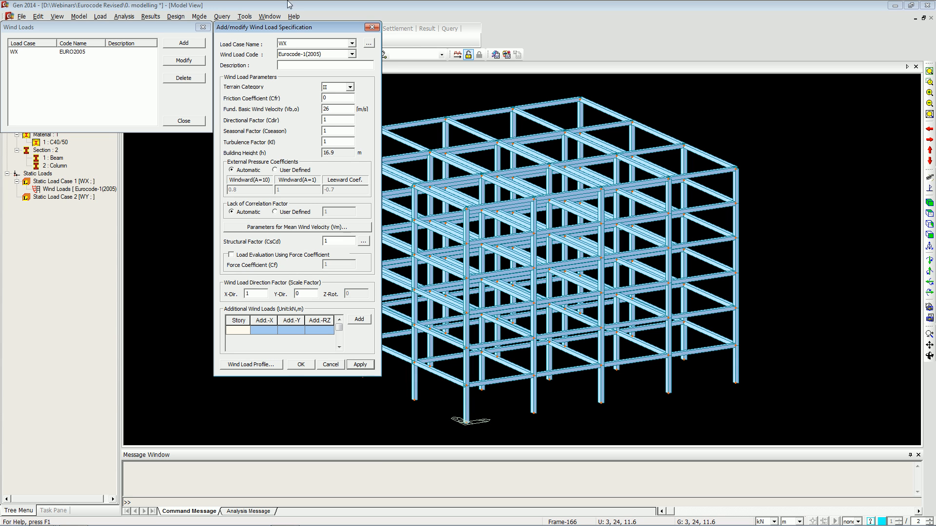
left_click(298, 45)
left_click(300, 59)
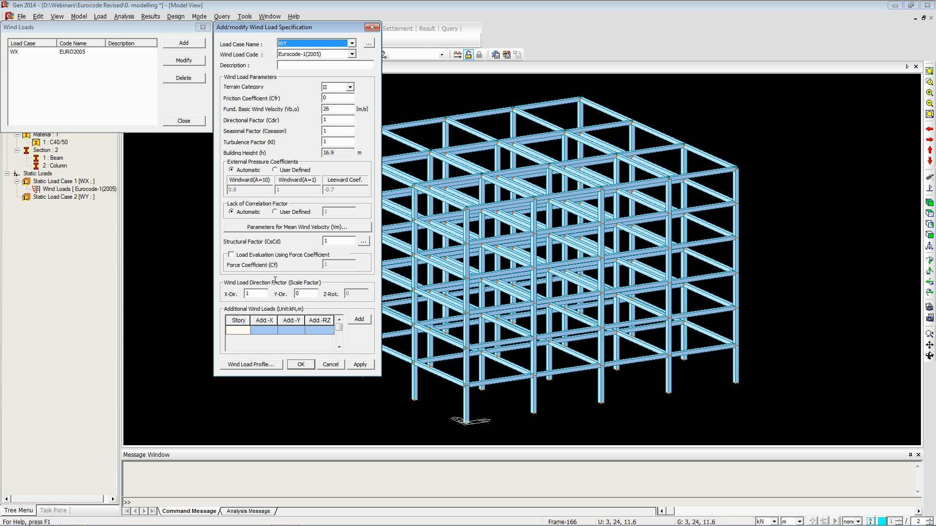
double_click(261, 293)
type("0")
double_click(298, 293)
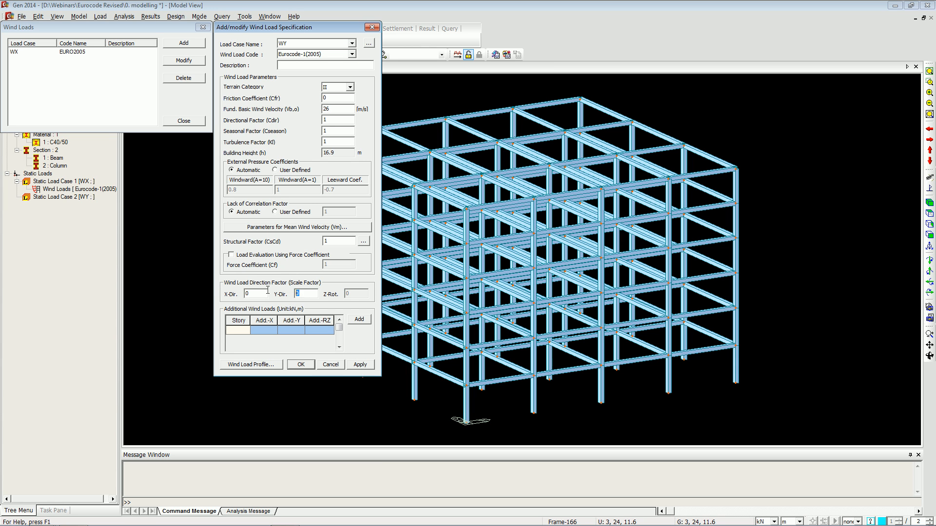
left_click(298, 366)
Start a new static seismic load and choose the Eurocode-8(2004) seismic load code.
left_click(184, 120)
left_click(100, 16)
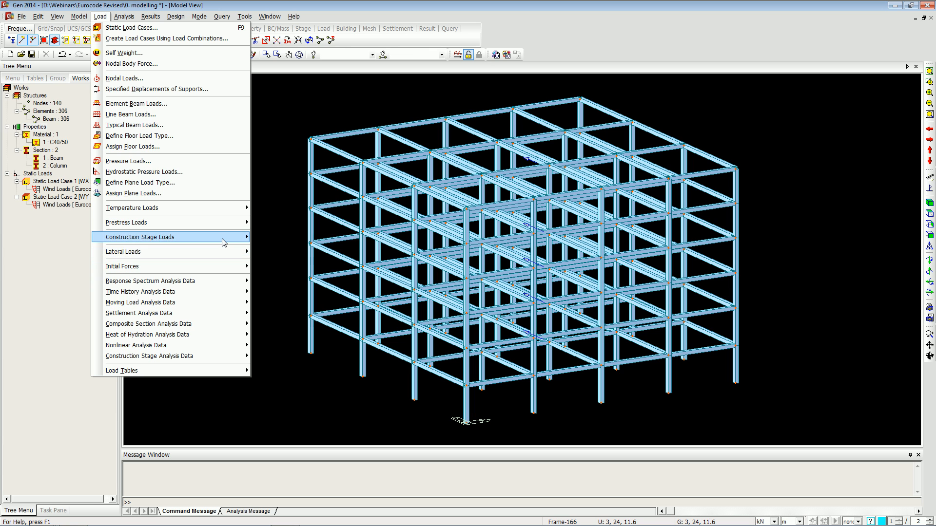
mouse_move(224, 242)
left_click(268, 259)
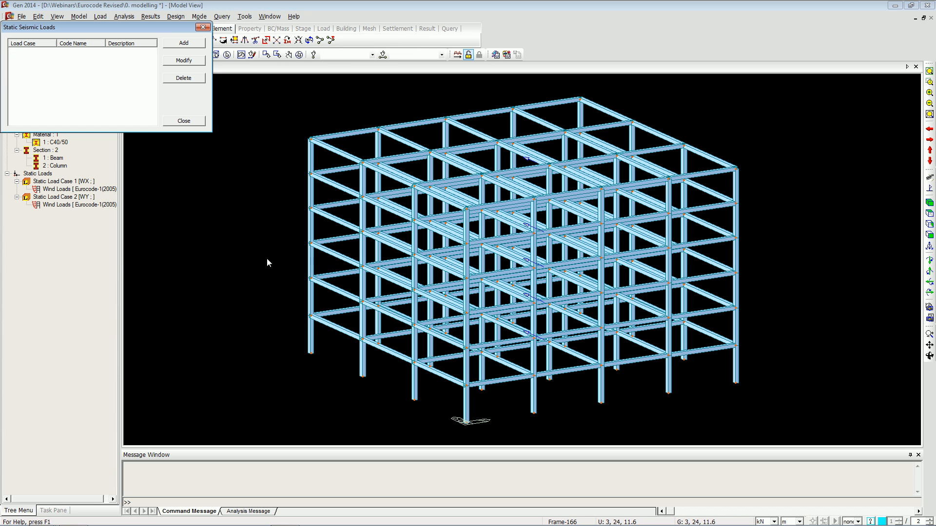
left_click_drag(176, 27, 235, 36)
left_click(244, 52)
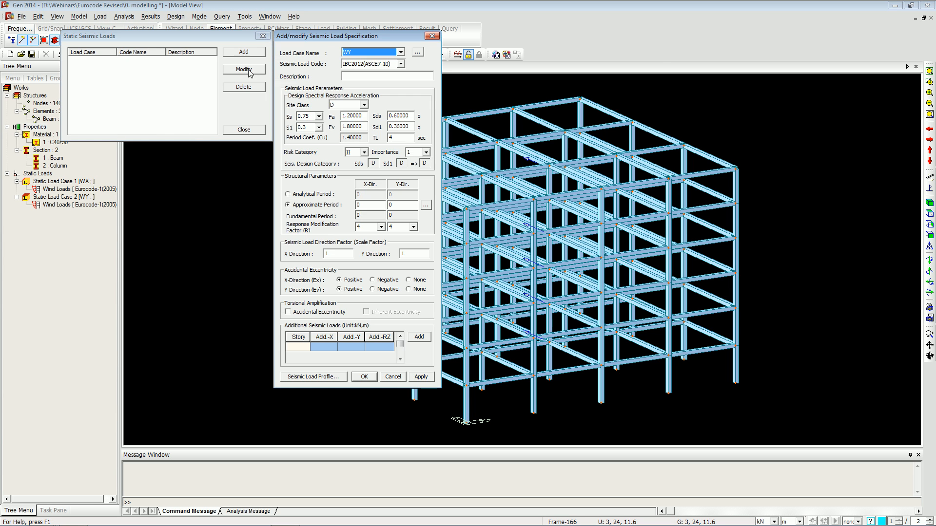
left_click(400, 64)
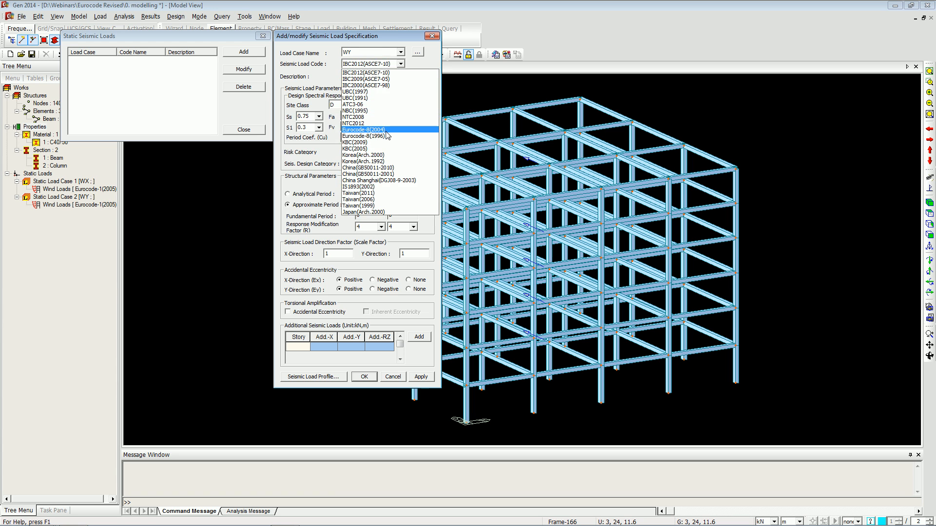
left_click(390, 126)
Create static load cases EX and EY of type Earthquake (E).
left_click(418, 52)
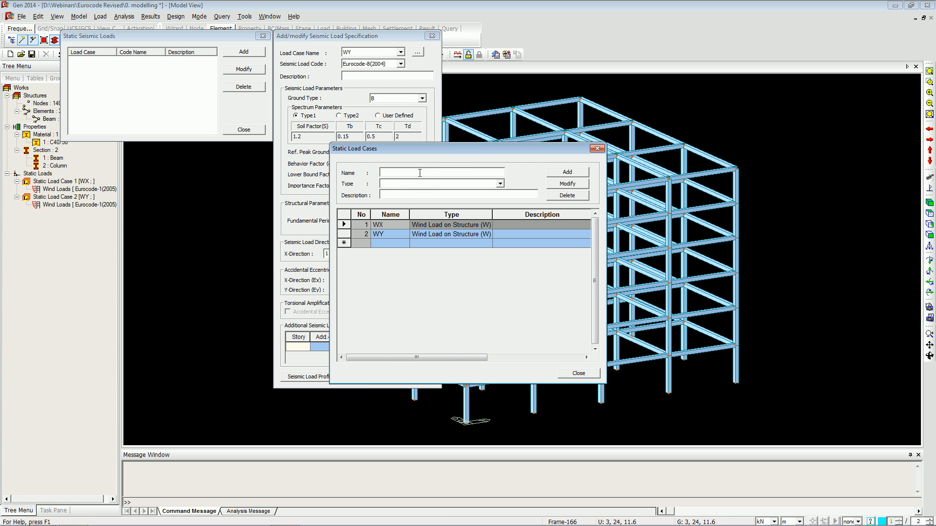
type("WX")
key("Tab")
key("e")
key("Return")
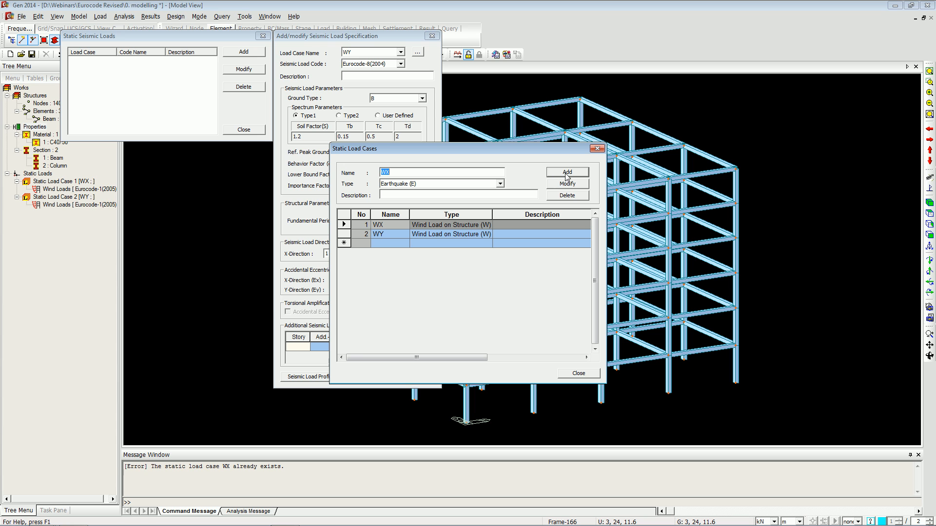
left_click(458, 173)
key("Left")
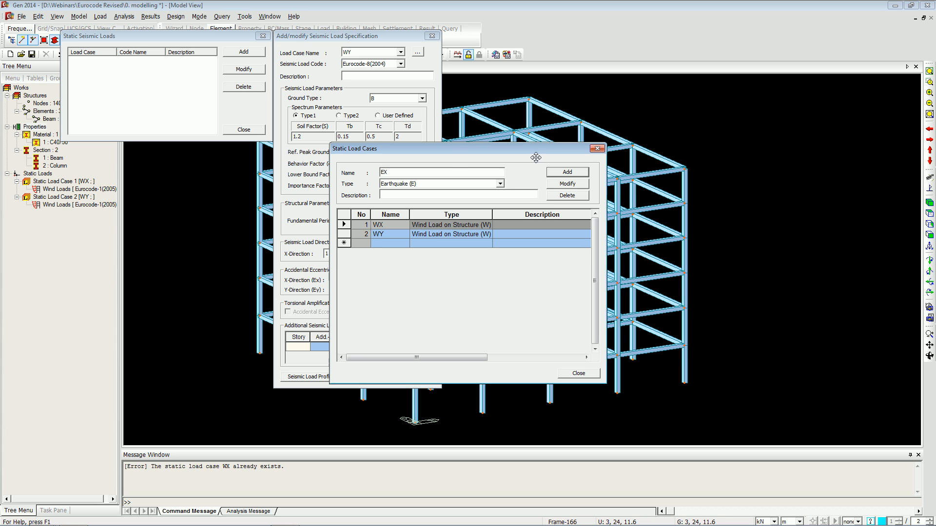
left_click(567, 172)
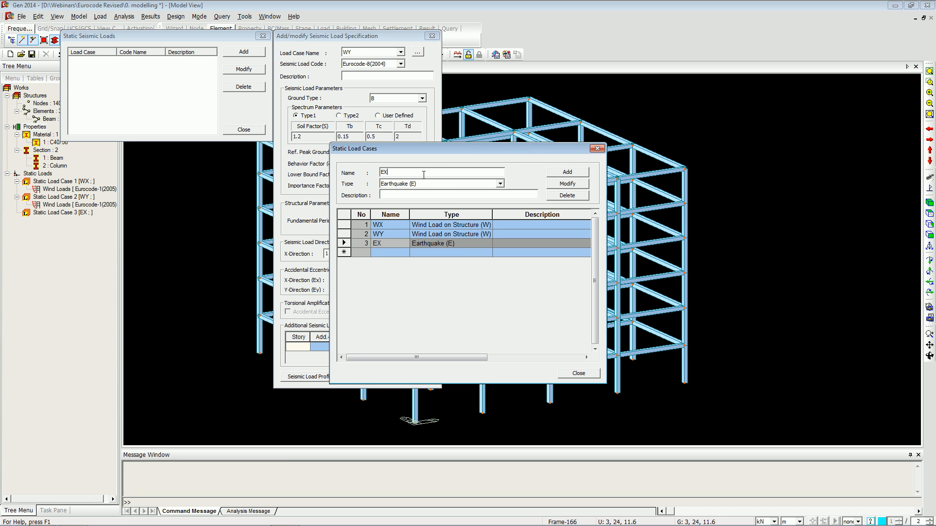
left_click(566, 172)
left_click(579, 372)
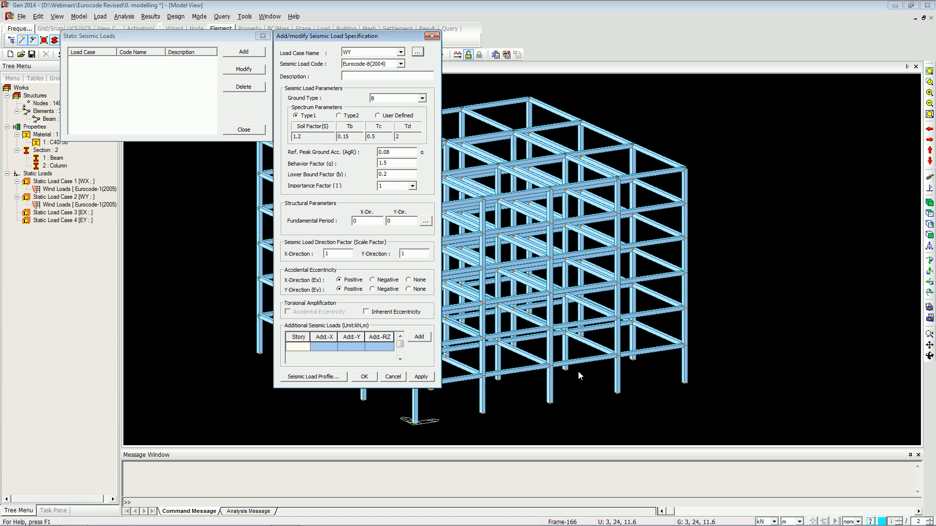
Apply the EX seismic load with X-direction scale factor 1 and Y-direction scale factor 0.
left_click(373, 53)
left_click(365, 74)
left_click_drag(337, 254, 320, 253)
left_click_drag(407, 251, 383, 252)
type("0")
left_click(364, 378)
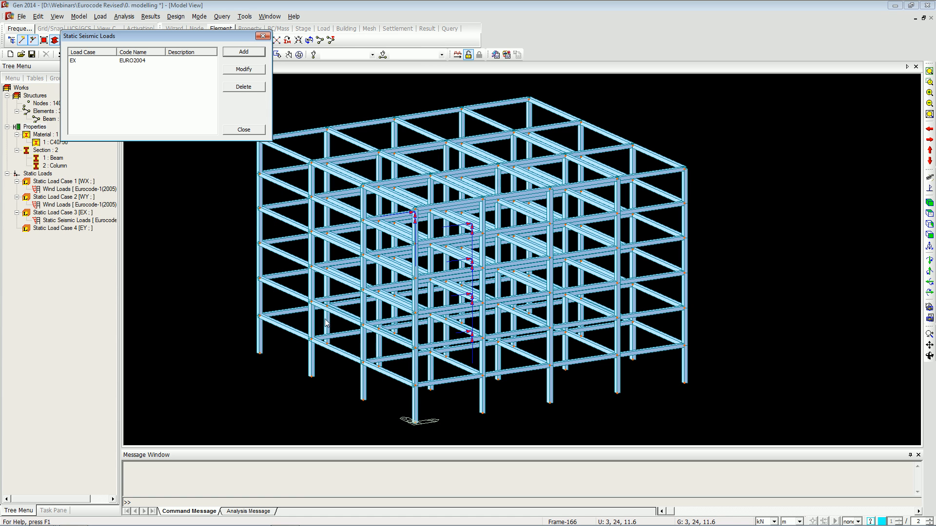
Review the EX seismic load profile as story force, story shear and overturning moment.
double_click(186, 62)
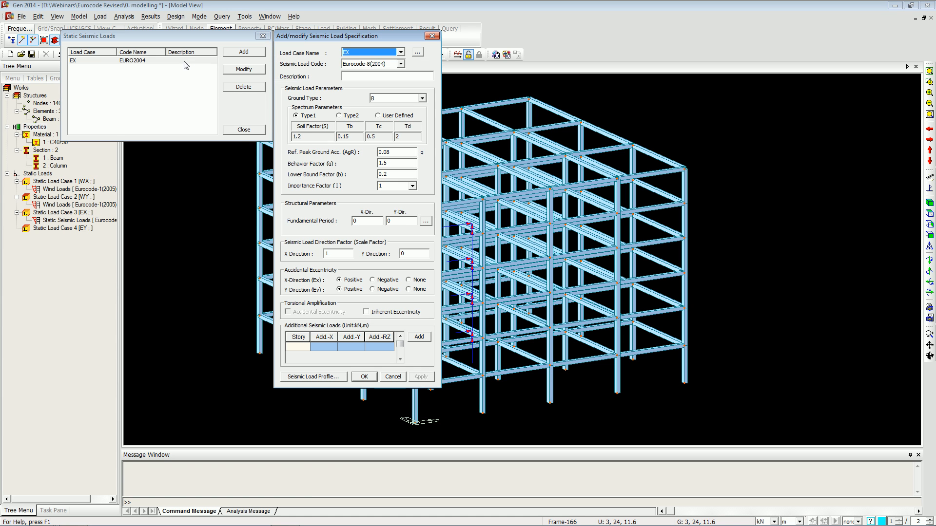
left_click(312, 376)
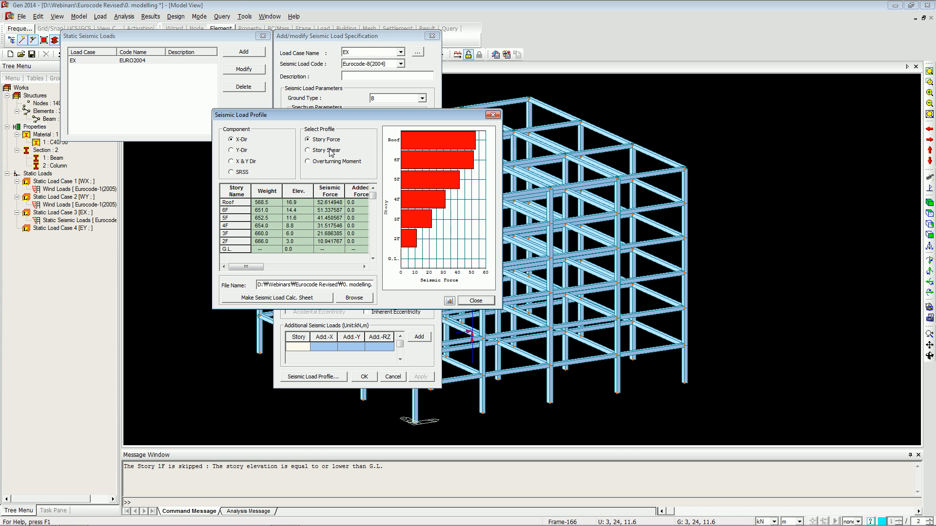
left_click(331, 152)
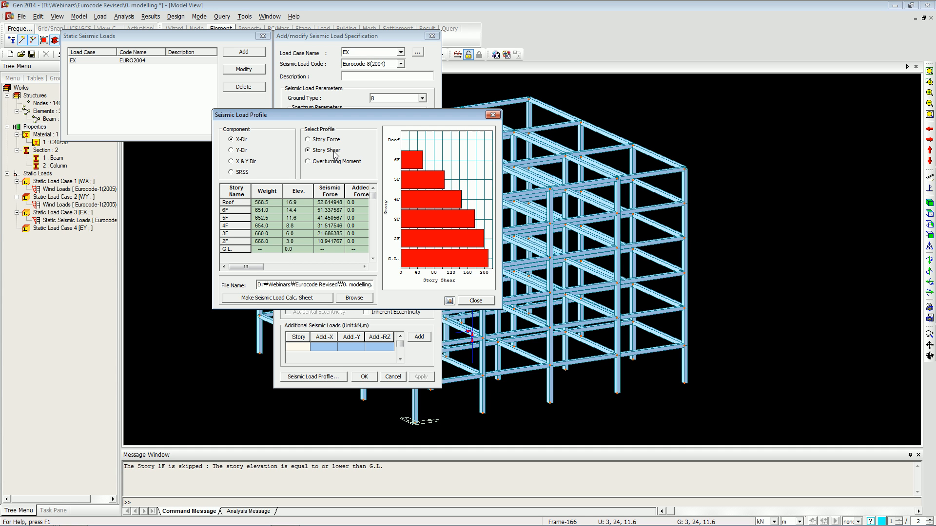
left_click(342, 163)
left_click(476, 300)
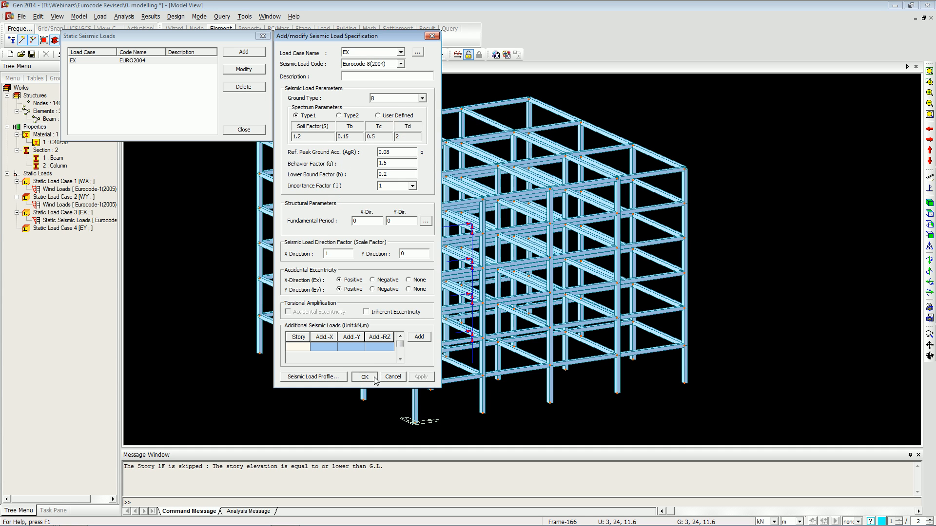
left_click(374, 377)
Add the EY seismic load with code Eurocode-8(2004), X-direction factor 0 and Y-direction factor 1.
left_click(243, 52)
left_click(365, 52)
left_click(352, 81)
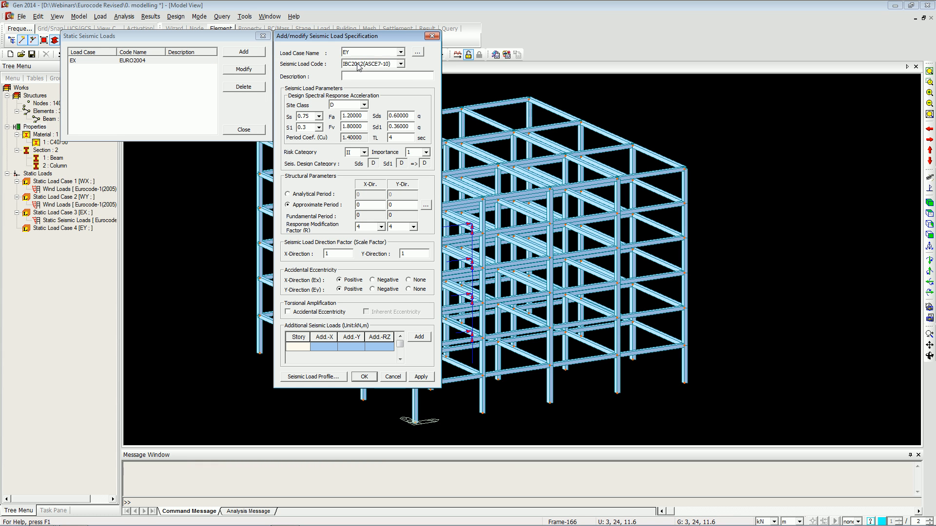
left_click(359, 64)
left_click(378, 129)
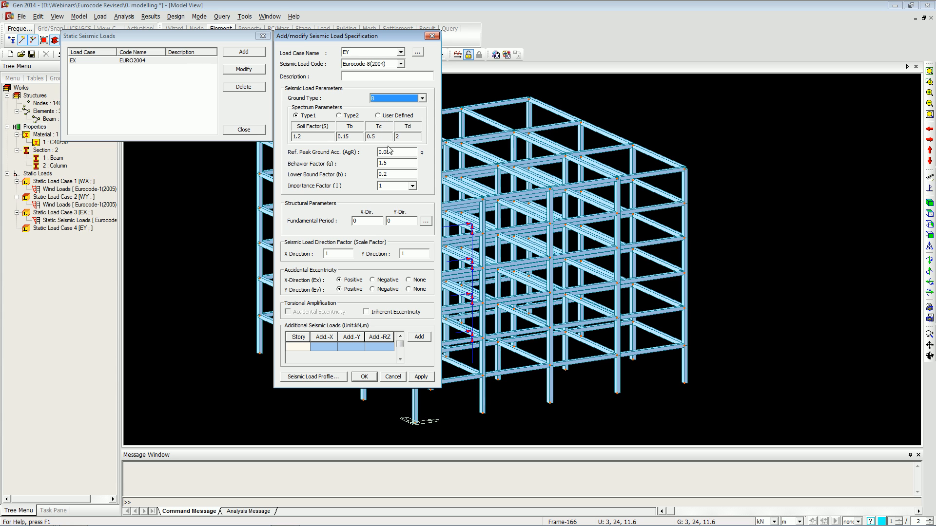
left_click(327, 253)
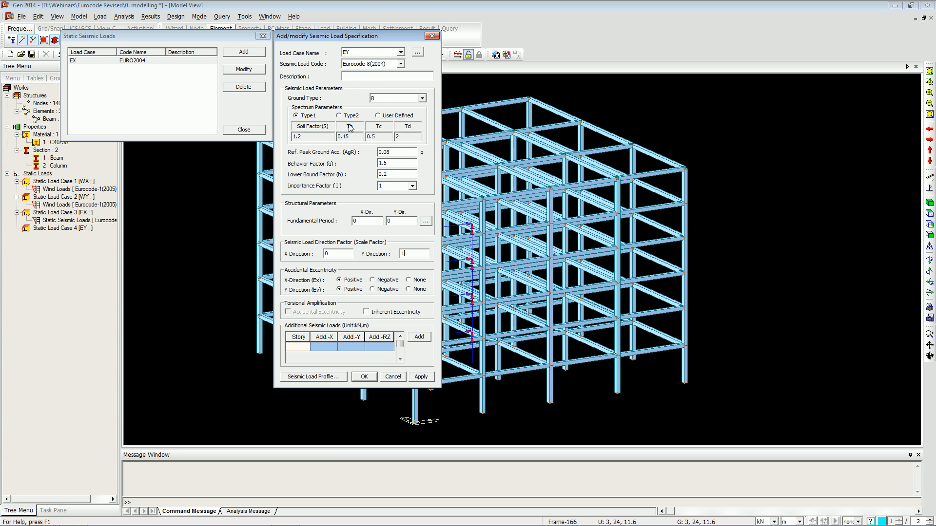
left_click_drag(345, 35, 344, 34)
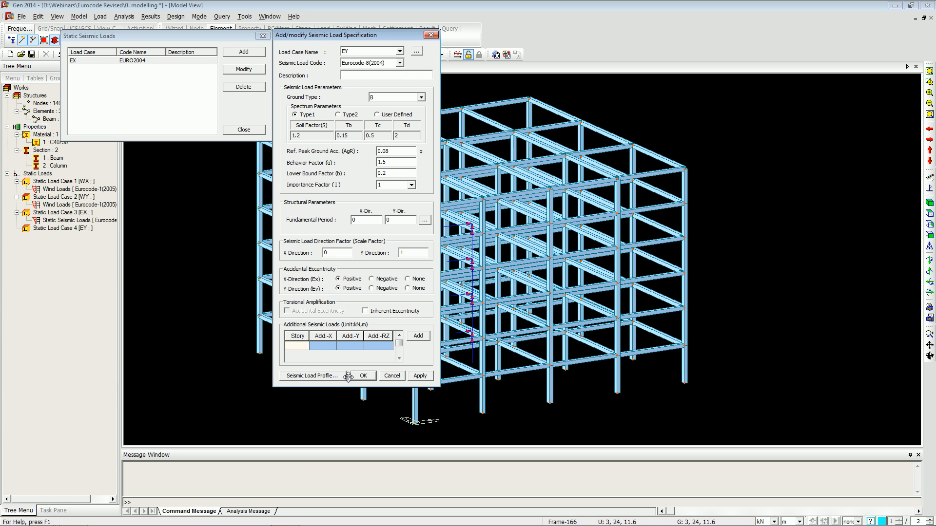
left_click(363, 376)
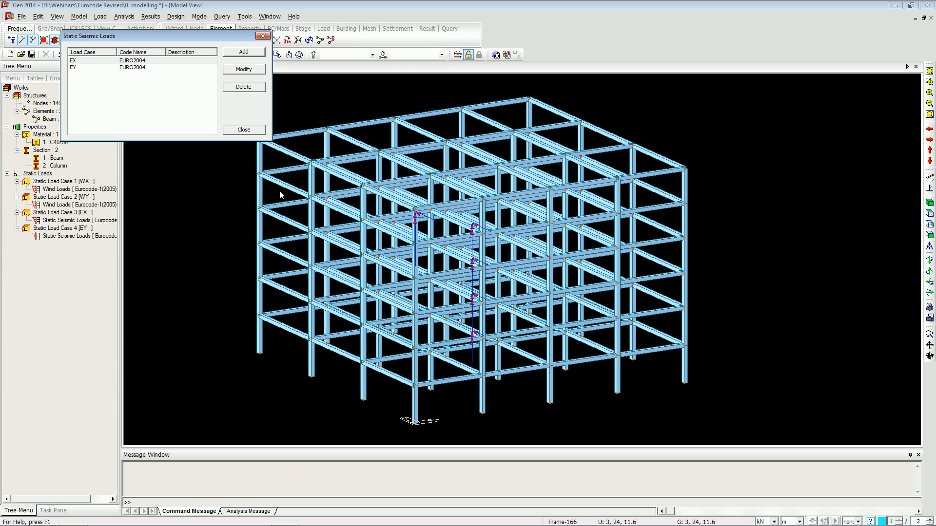
Generate a Eurocode-8(2004) Horizontal Design Spectrum response spectrum function, EURO2004 H-DESIGN.
left_click(249, 132)
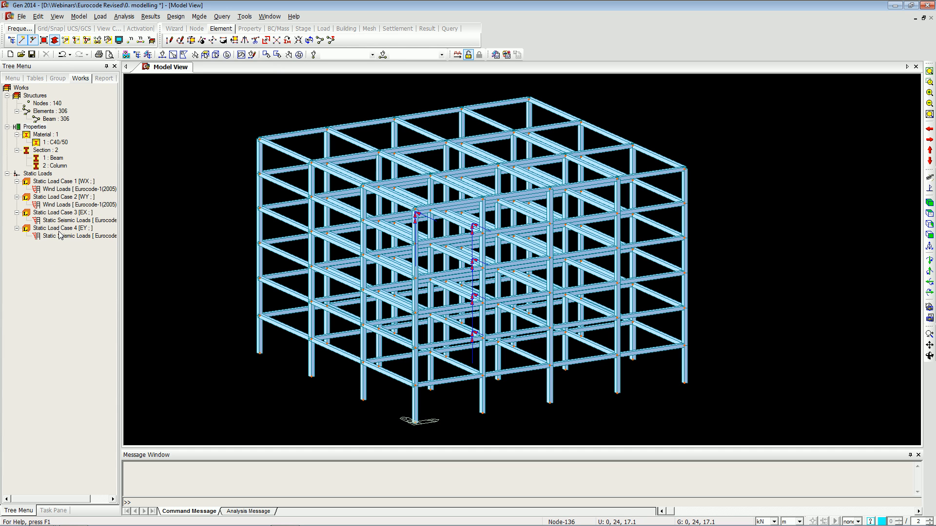
left_click(100, 16)
mouse_move(224, 282)
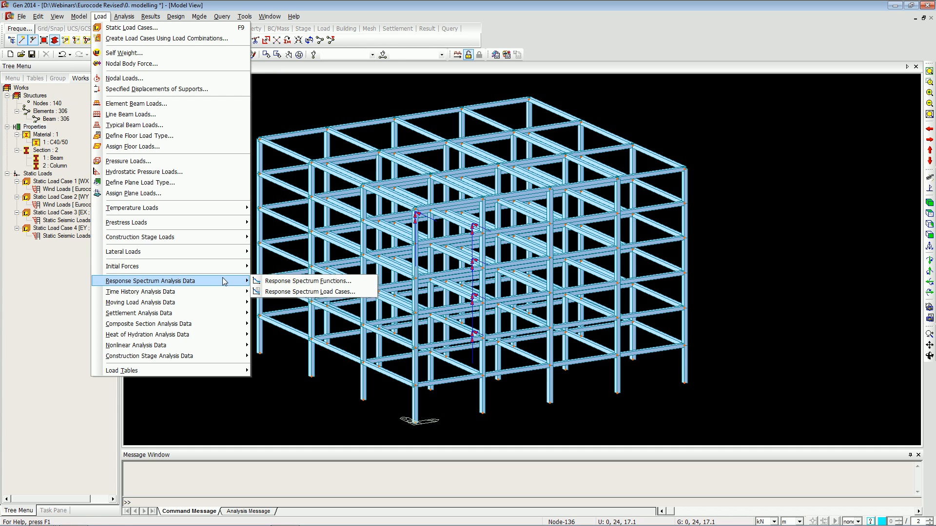
left_click(272, 291)
left_click(85, 452)
left_click(151, 43)
left_click_drag(185, 94, 271, 79)
left_click(167, 122)
left_click(288, 110)
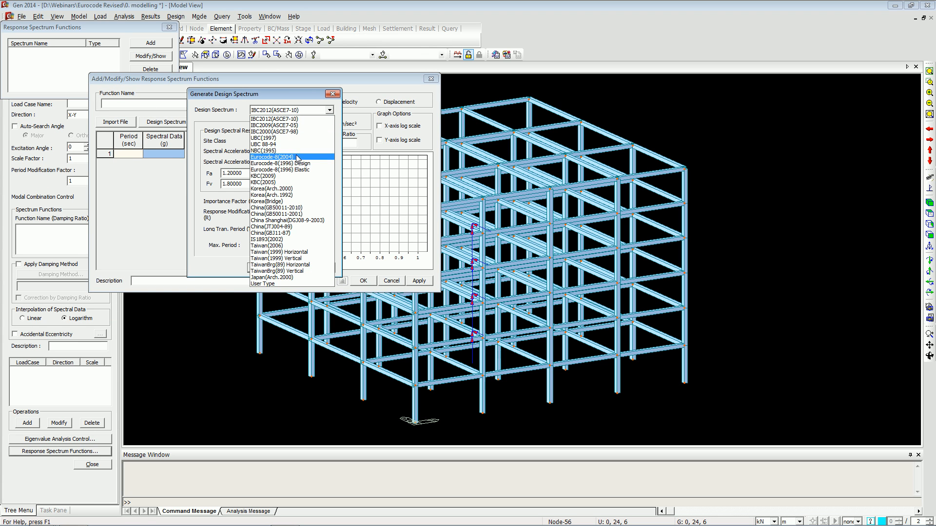
left_click(283, 157)
left_click(309, 132)
left_click(300, 154)
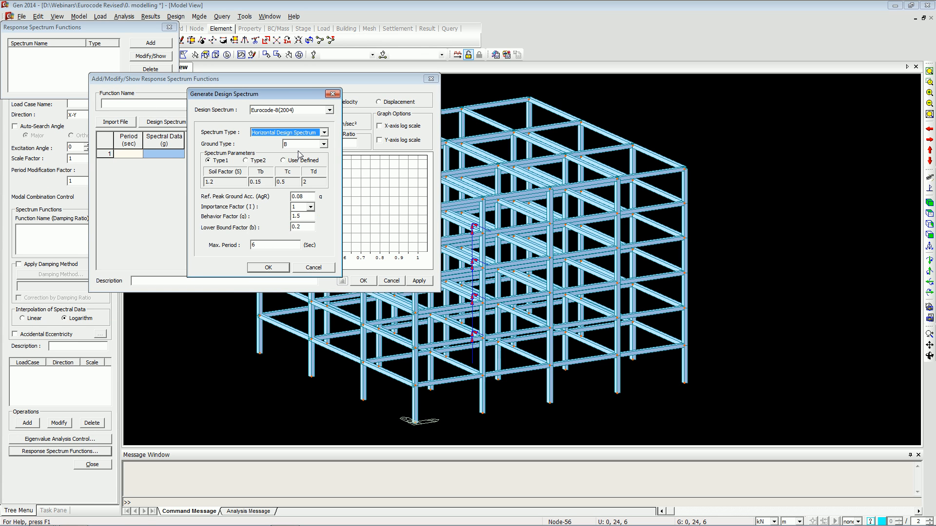
left_click(269, 268)
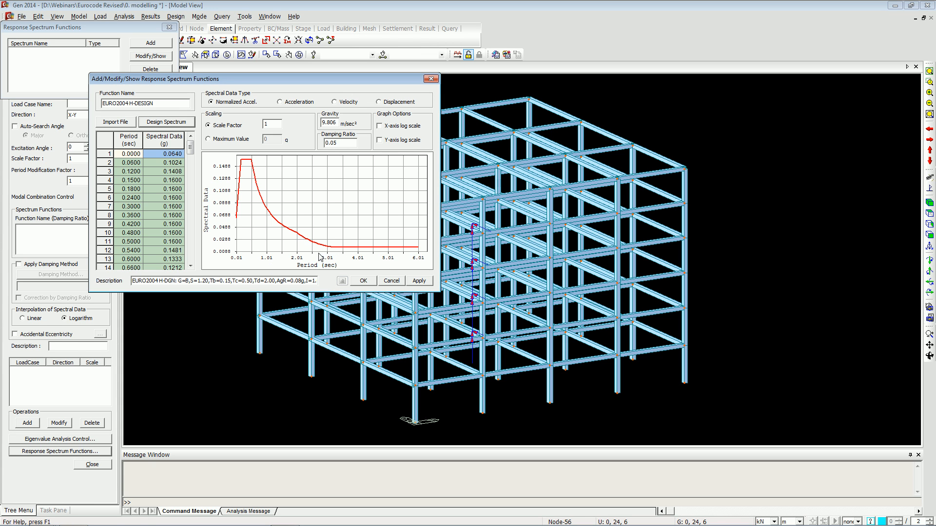
left_click(363, 281)
left_click(149, 83)
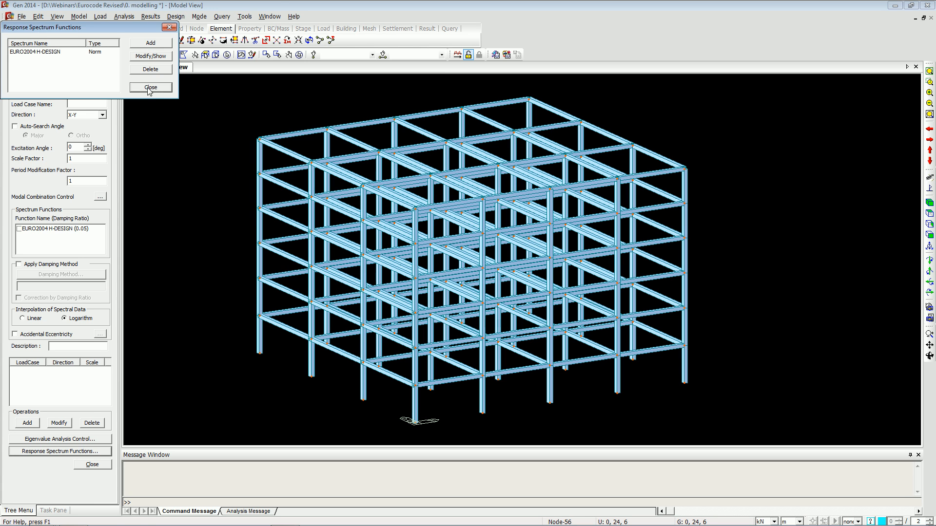
Add response spectrum load cases RS X and RS Y, with 90° excitation angle for RS Y, using EURO2004 H-DESIGN.
left_click(19, 228)
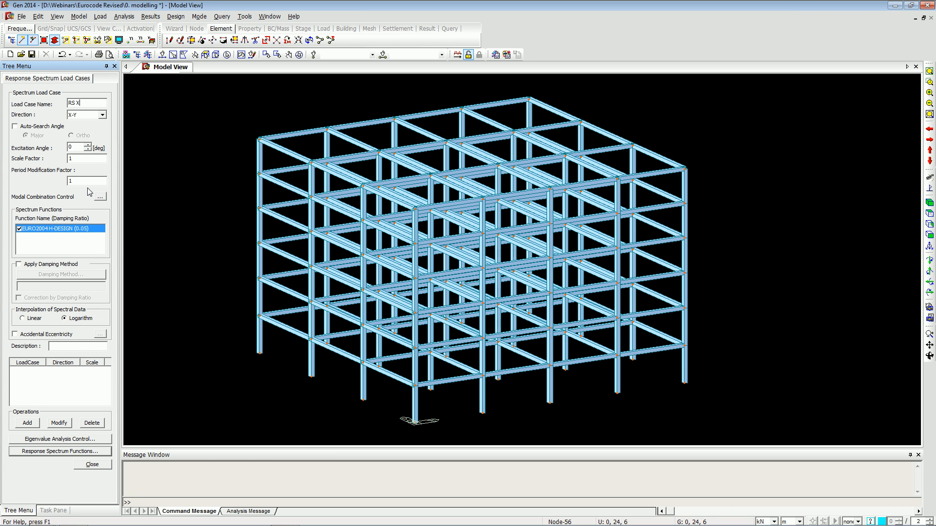
left_click(21, 427)
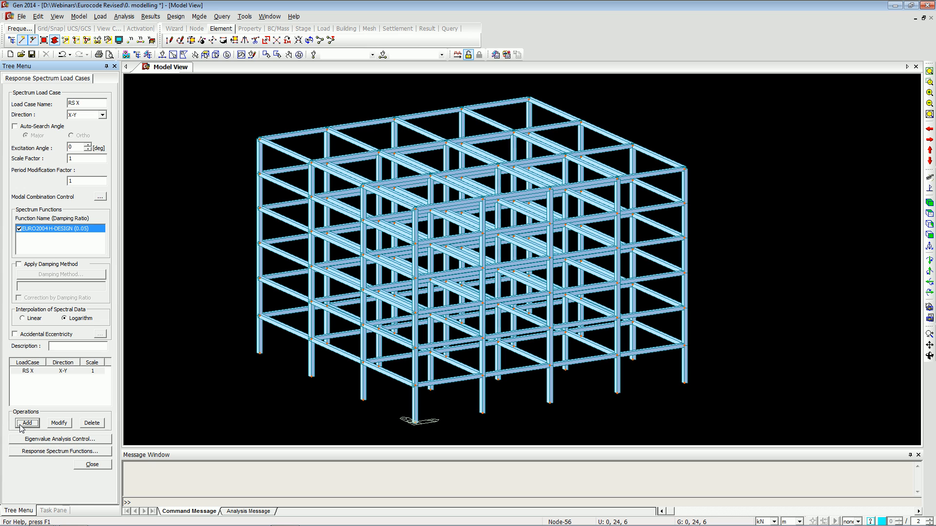
left_click(98, 103)
type("90")
left_click(29, 424)
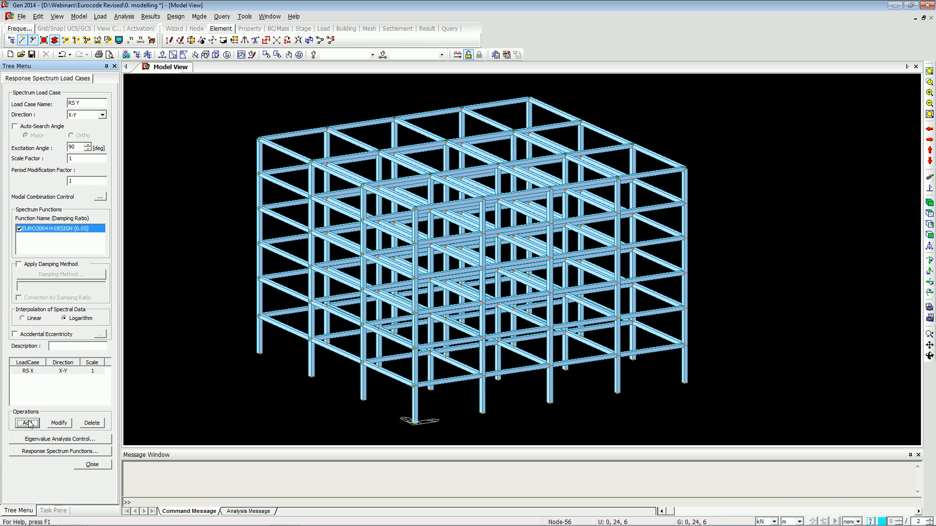
Set the eigenvalue analysis to 20 frequencies and close the response spectrum load cases.
left_click(74, 439)
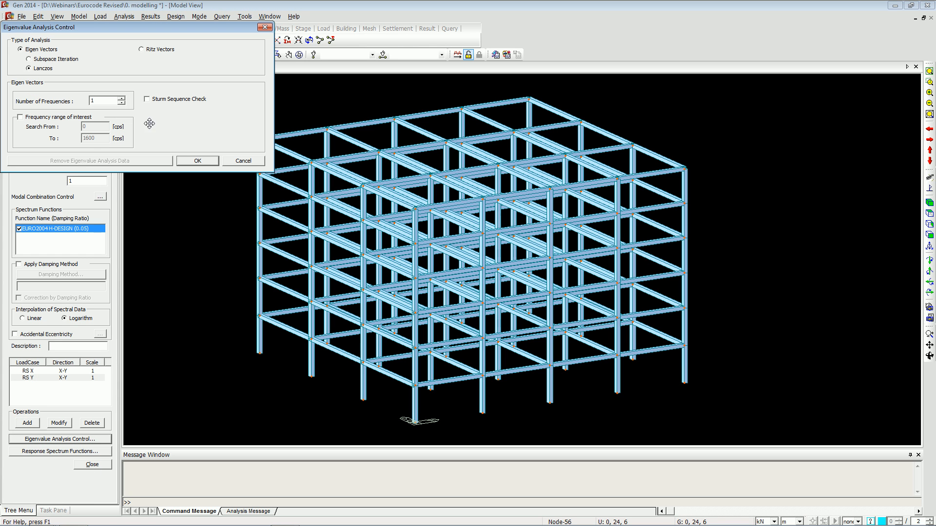
type("20")
left_click(196, 161)
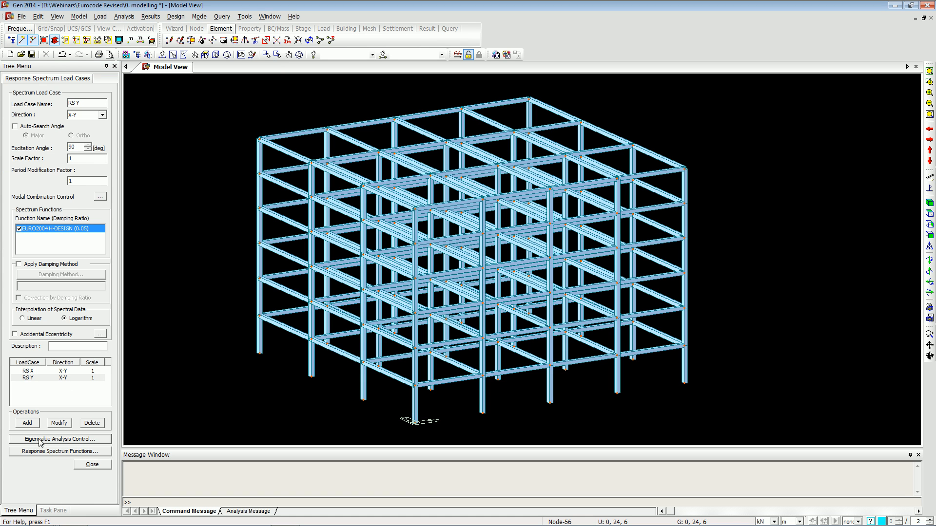
left_click(87, 464)
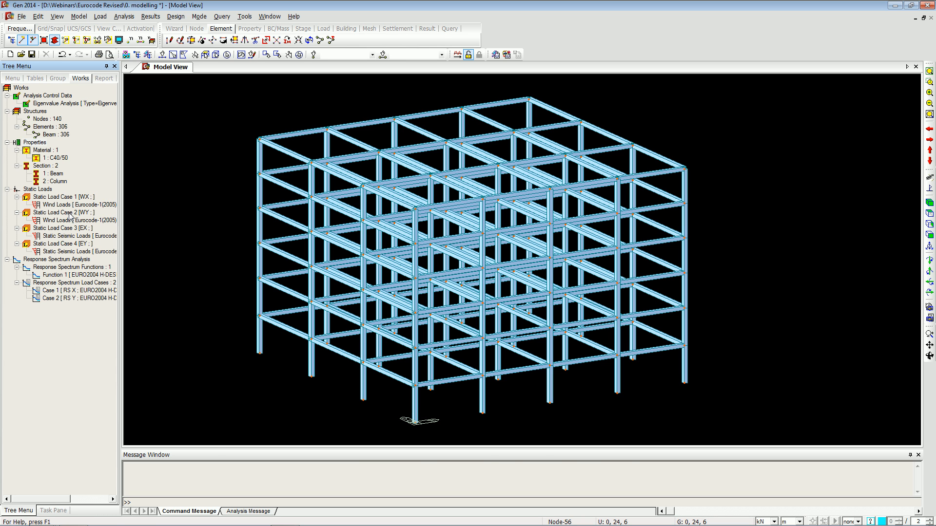
key("alt+Tab")
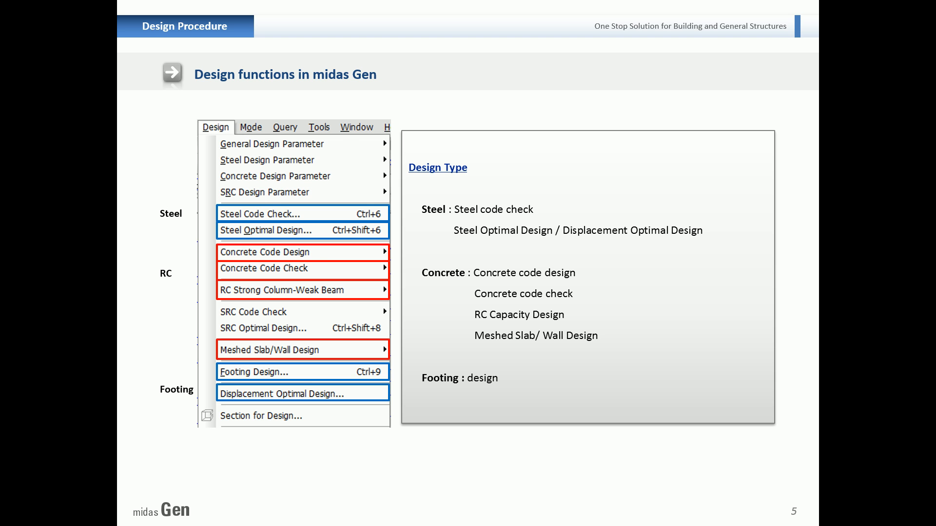
key("Right")
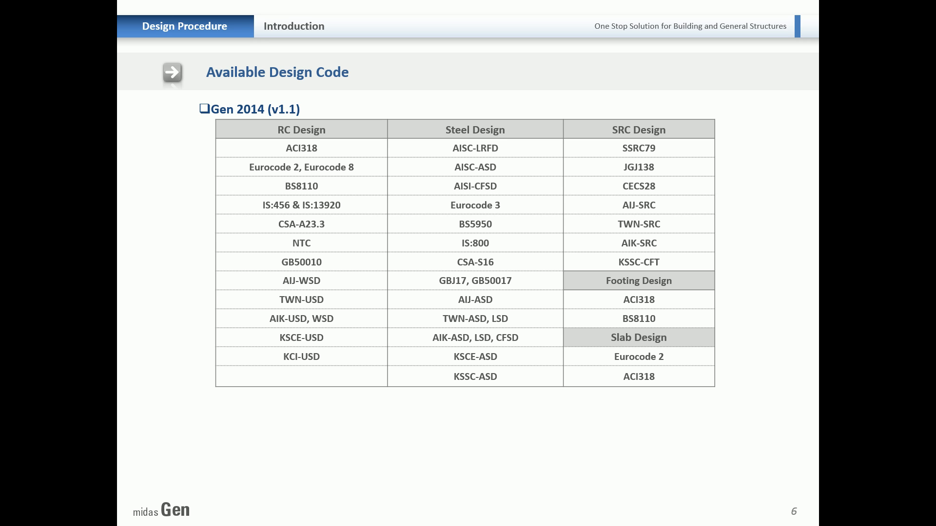
key("Right")
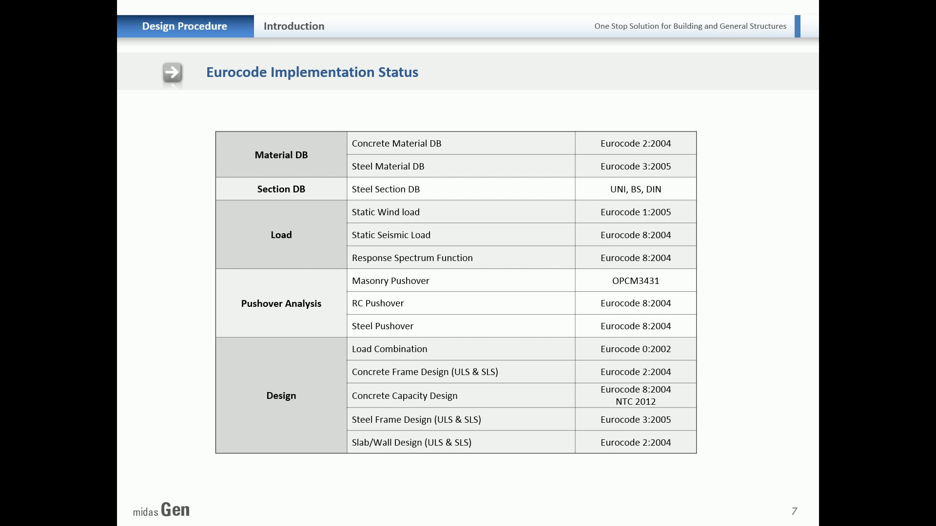
key("Right")
key("Right")
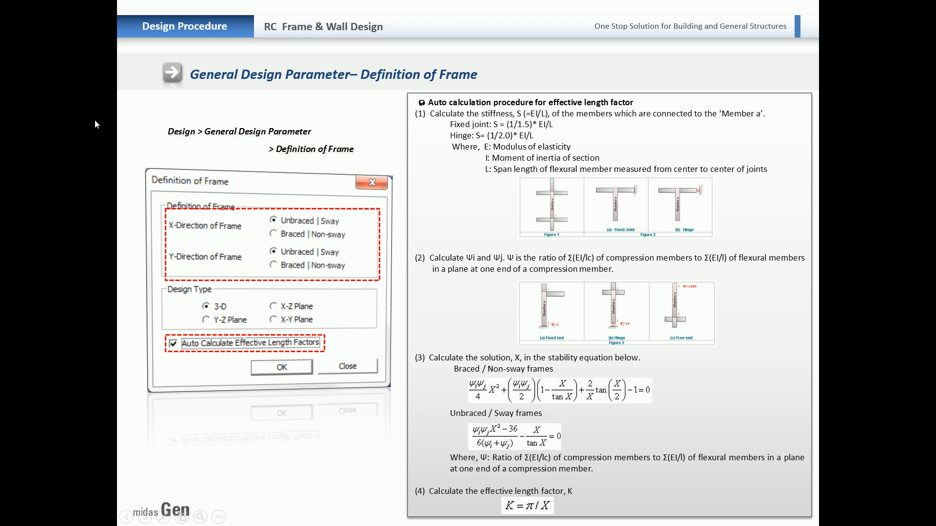
Open the project 1. RC Design 2013 without saving changes to the current model.
key("alt+Tab")
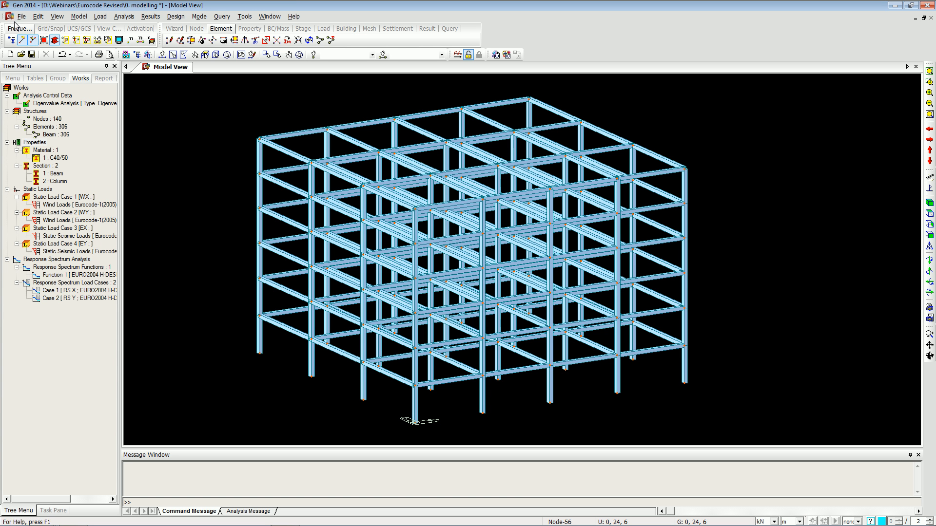
left_click(20, 20)
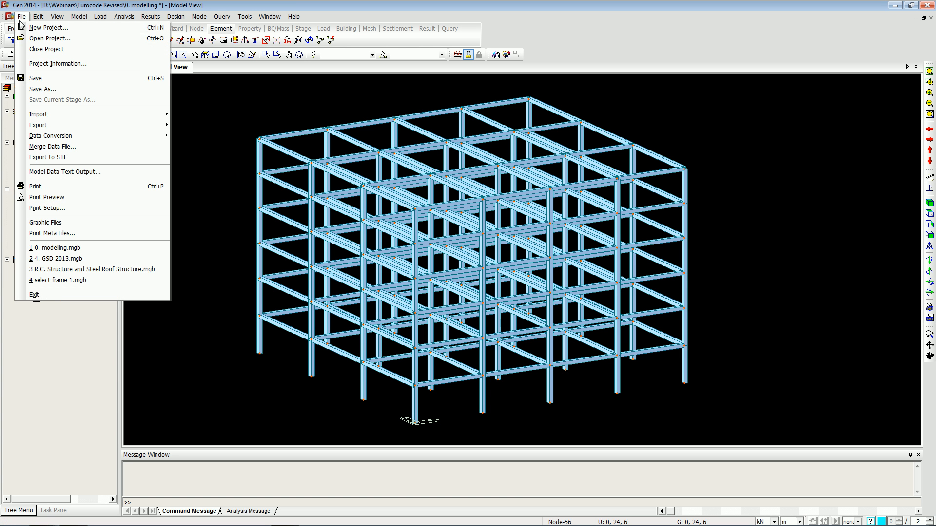
left_click(39, 39)
left_click(395, 265)
double_click(395, 265)
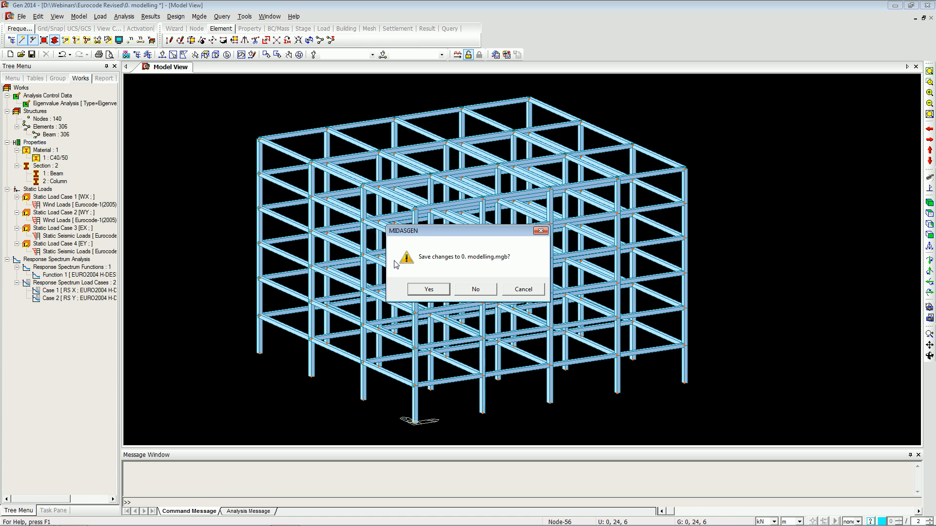
left_click(485, 291)
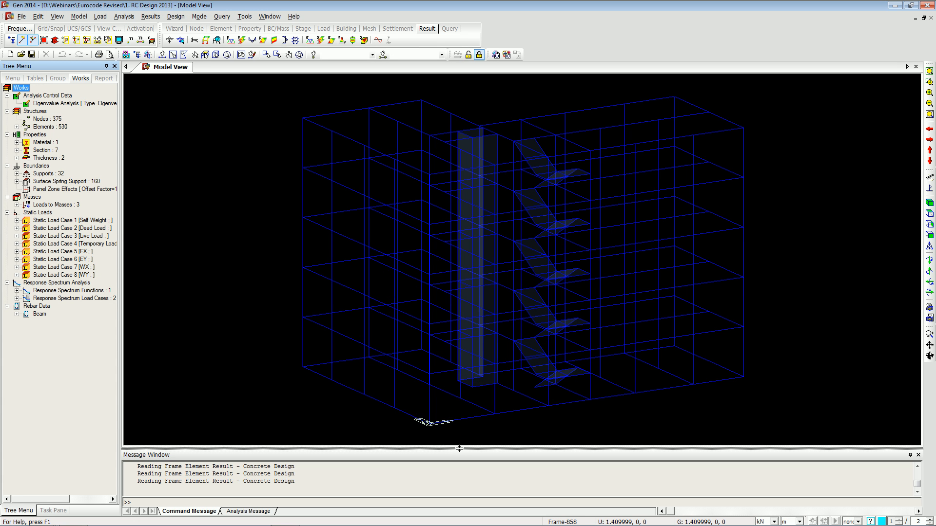
Review the Definition of Frame design parameters for X and Y direction sway and design type, then close the dialog.
left_click_drag(459, 449, 459, 479)
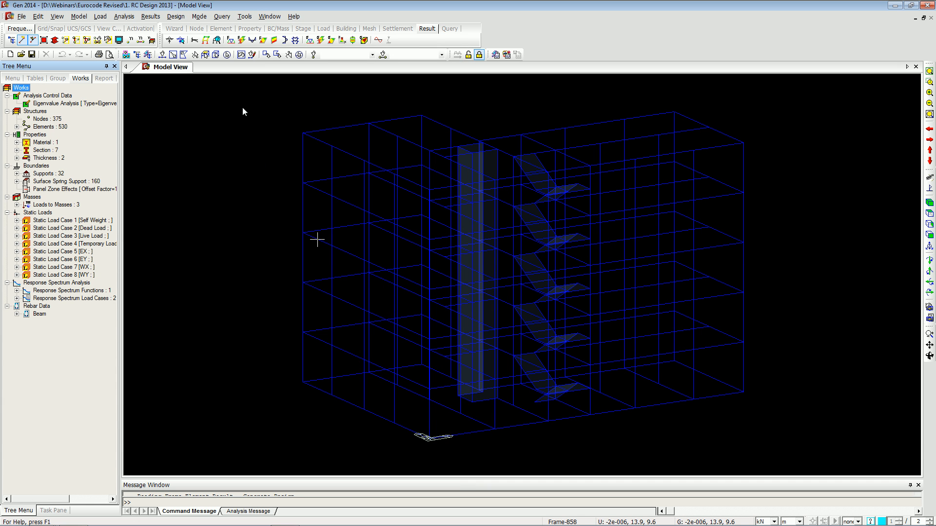
left_click(174, 16)
mouse_move(211, 28)
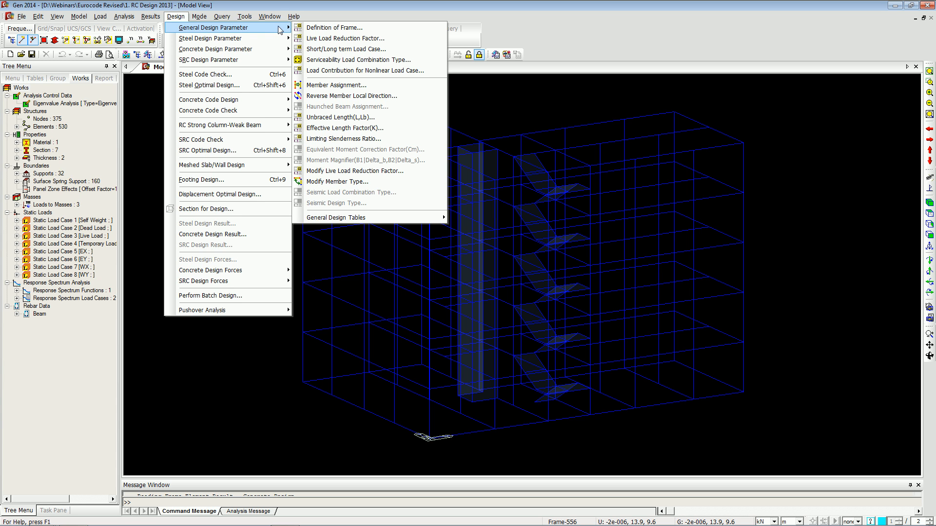
left_click(312, 28)
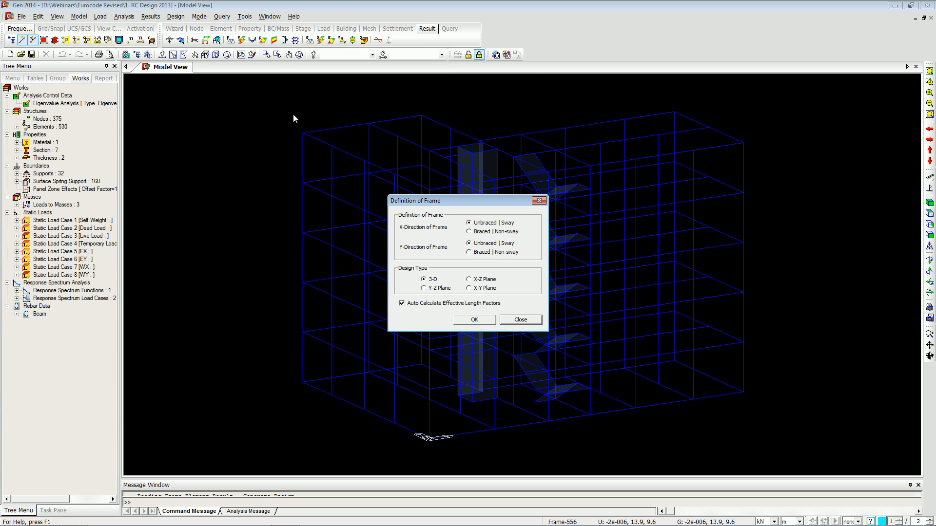
left_click_drag(445, 203, 330, 165)
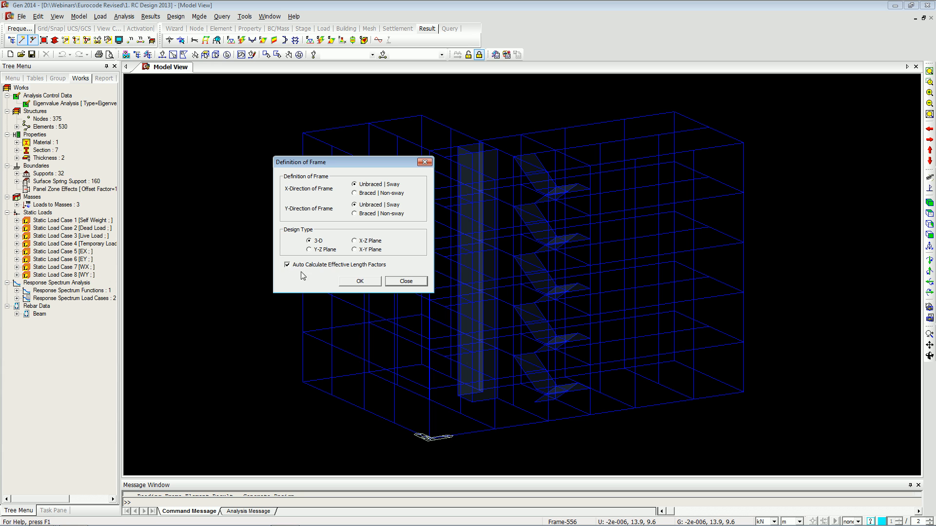
left_click(408, 282)
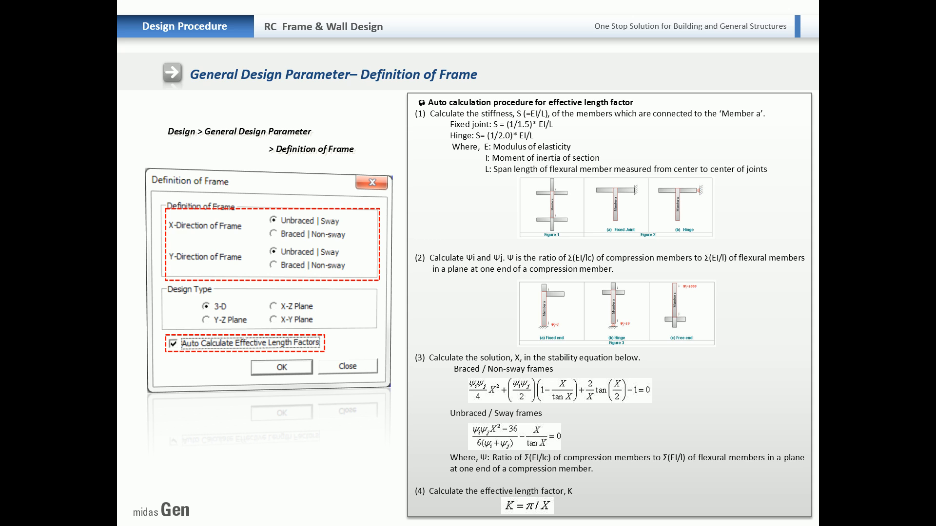
Rotate and zoom into a corner beam, switch to the hidden solid display and select the beam to inspect its member.
key("Right")
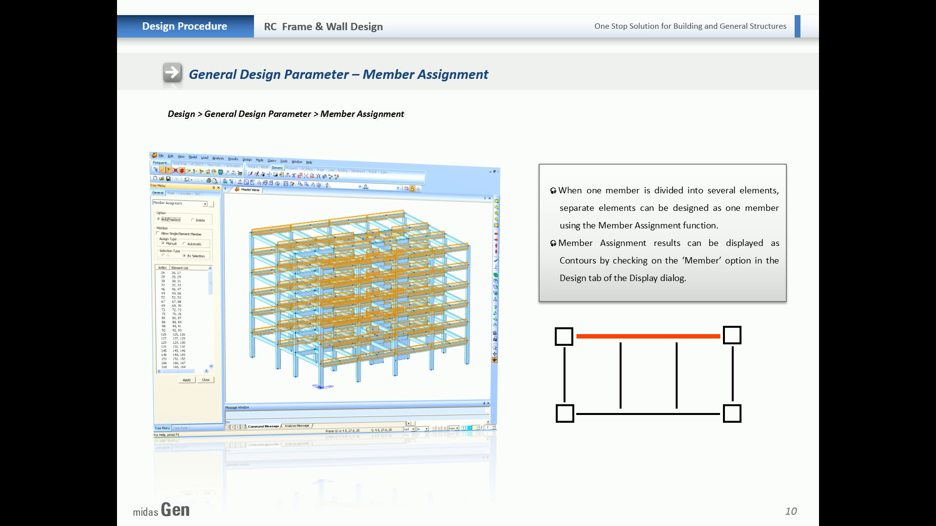
key("alt+Tab")
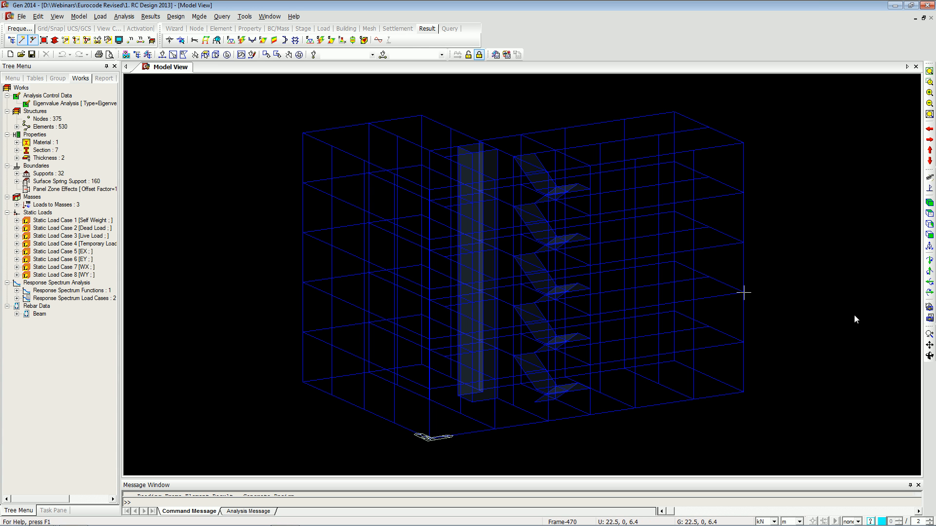
left_click(930, 356)
left_click_drag(768, 268, 578, 269)
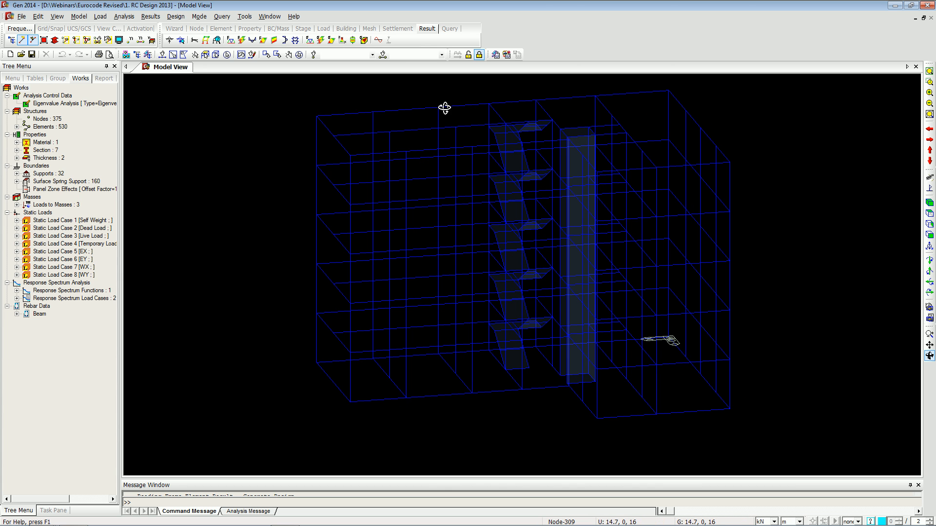
left_click(930, 82)
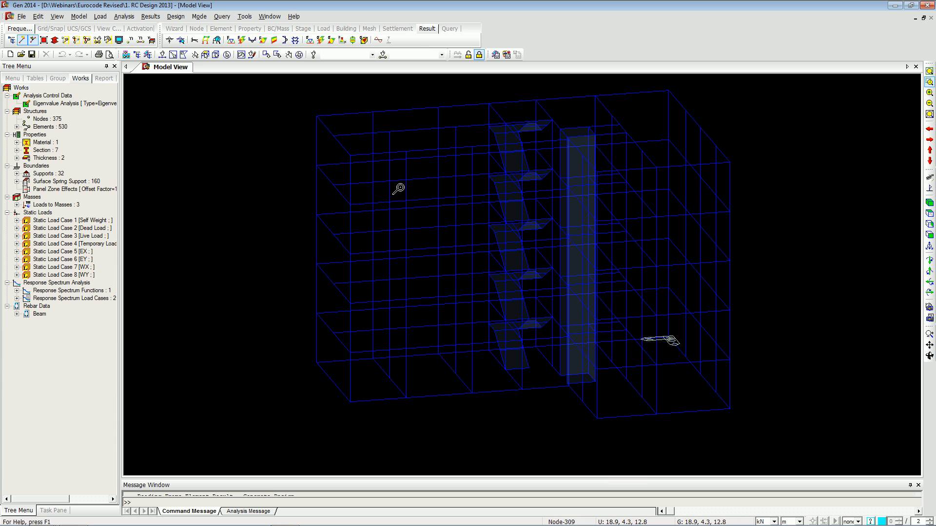
left_click_drag(299, 111, 358, 164)
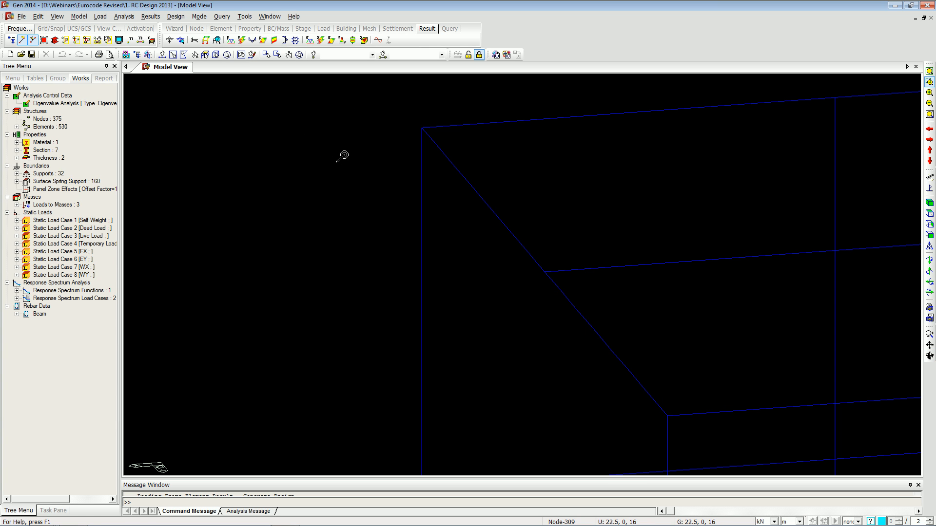
left_click(162, 54)
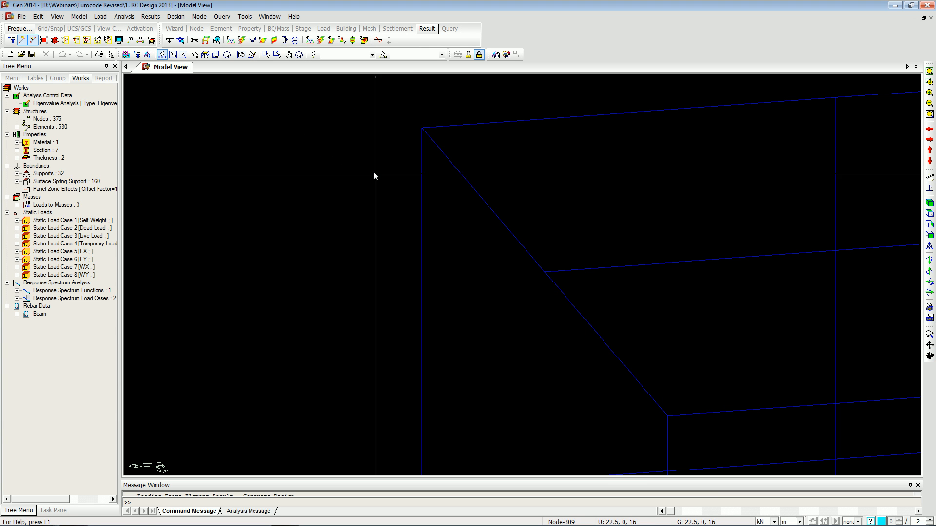
key("ctrl+h")
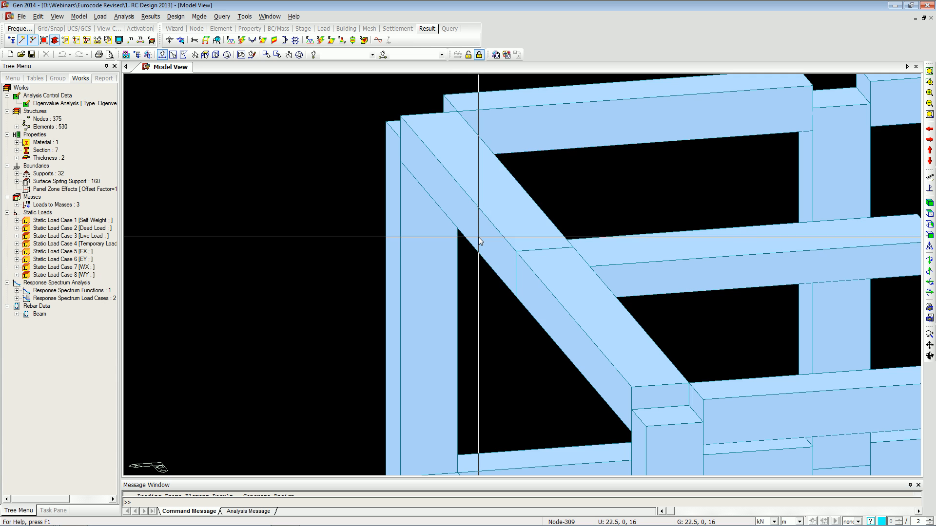
left_click(494, 214)
left_click(593, 332)
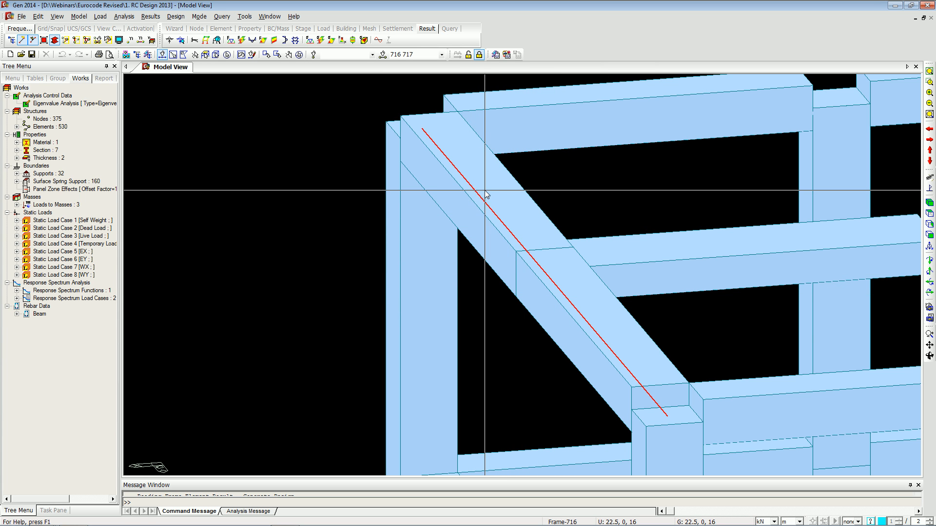
Set the display background top and bottom colours to gray in the display options.
mouse_move(483, 194)
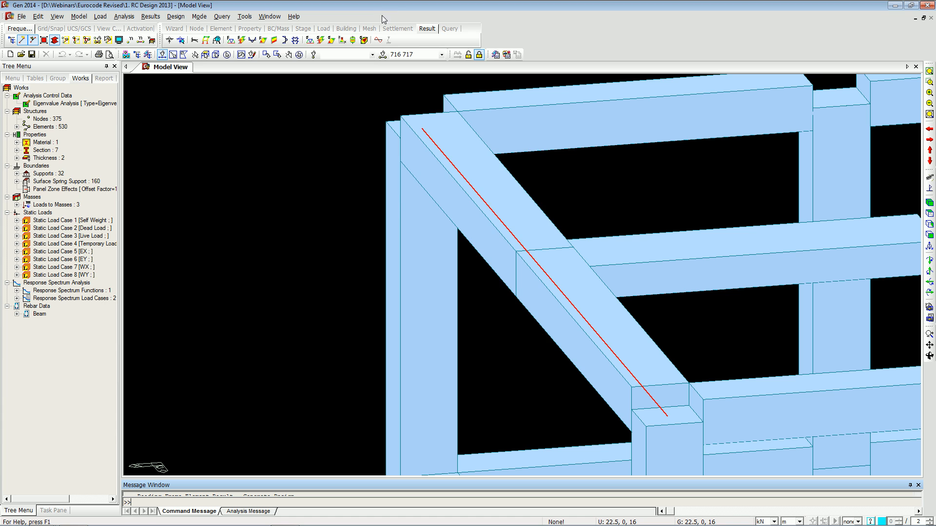
key("ctrl+e")
left_click(435, 370)
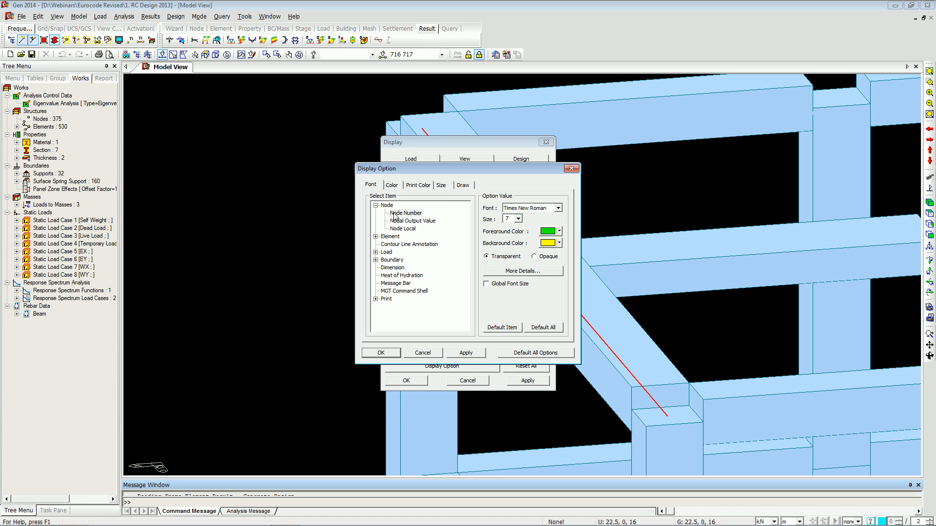
left_click(463, 185)
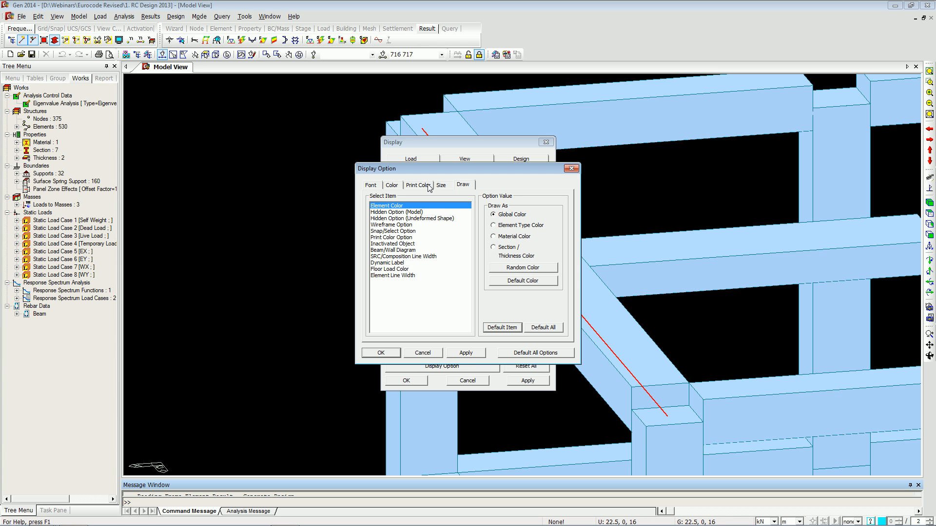
left_click(397, 186)
left_click(534, 218)
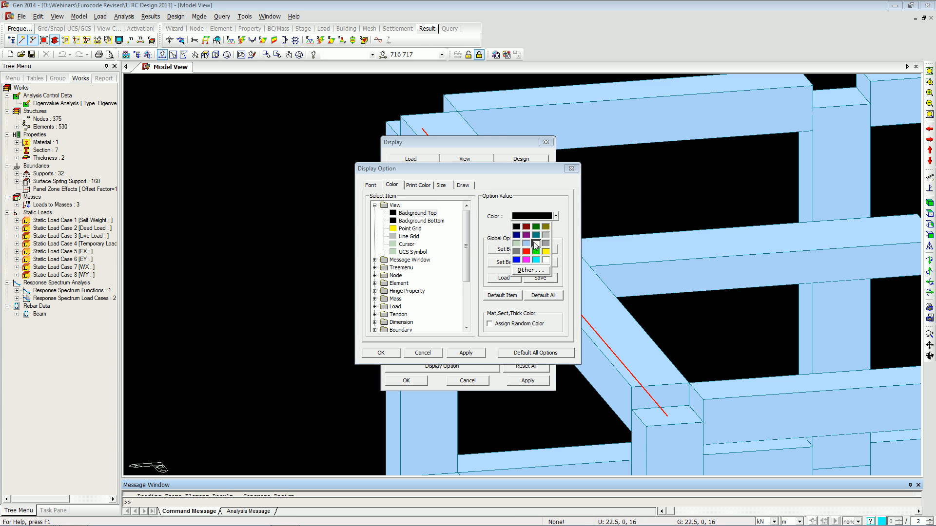
left_click(535, 235)
left_click(435, 222)
left_click(522, 218)
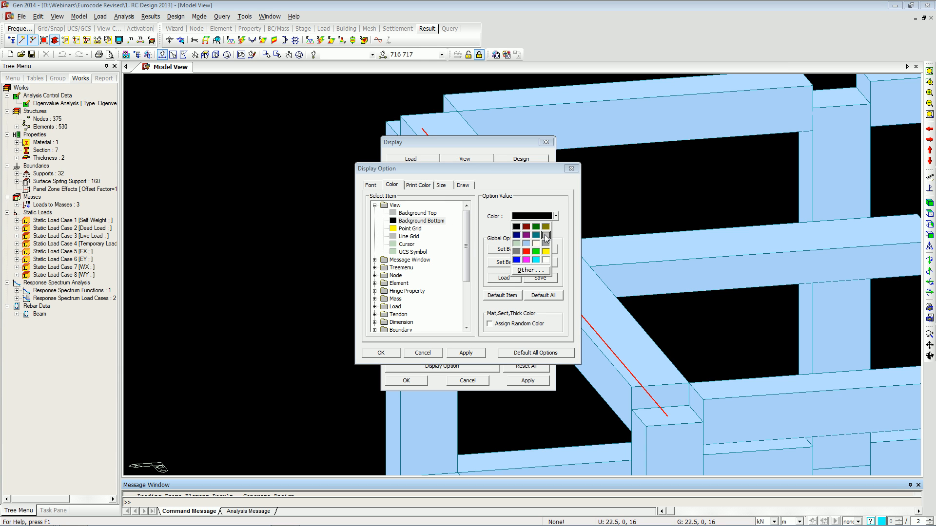
left_click(545, 235)
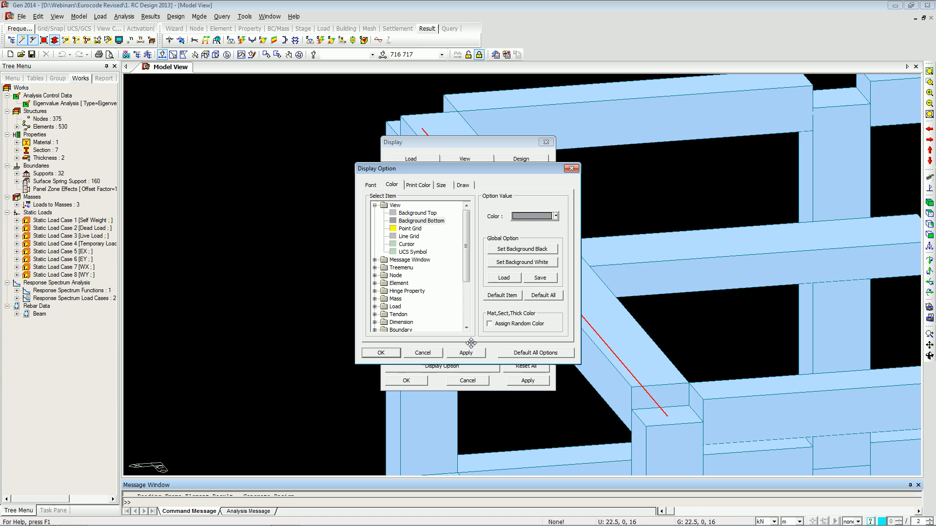
left_click(386, 355)
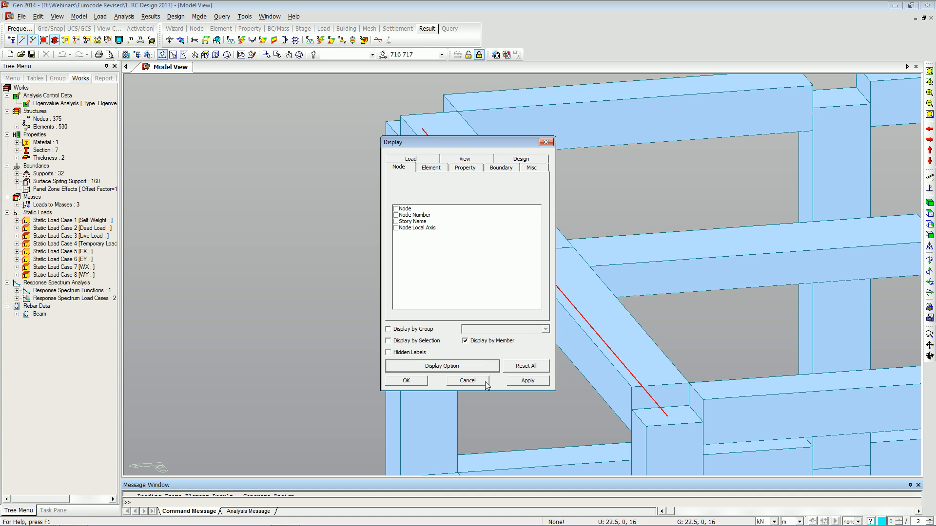
left_click(423, 381)
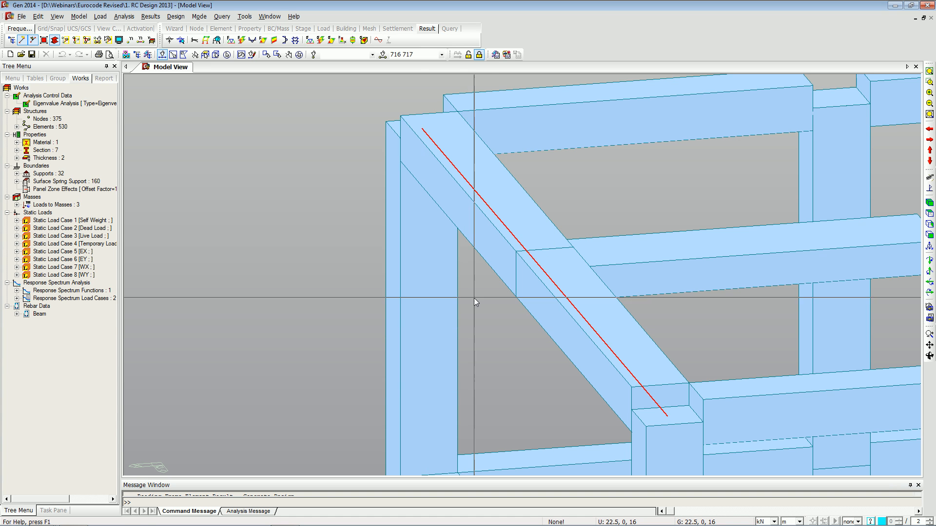
Open Member Assignment and apply automatic member assignment to all elements using Add/Replace.
left_click(175, 16)
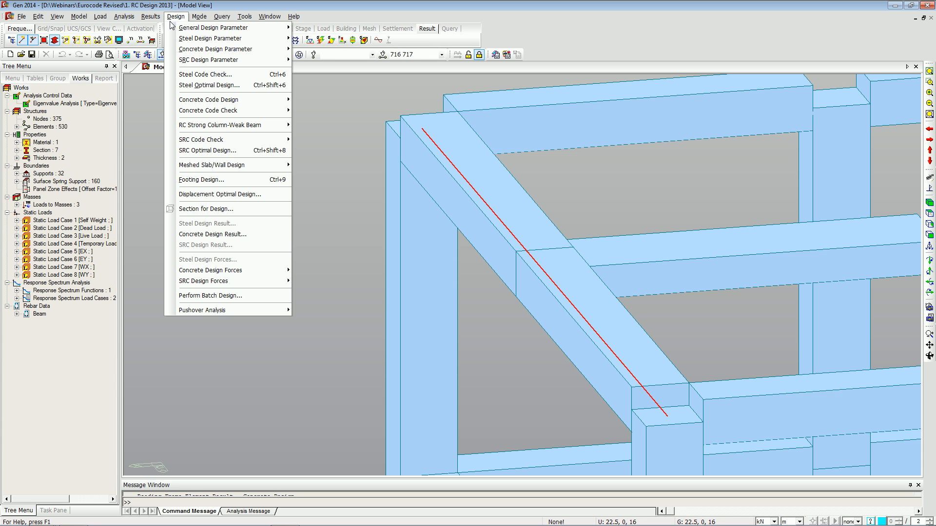
mouse_move(210, 50)
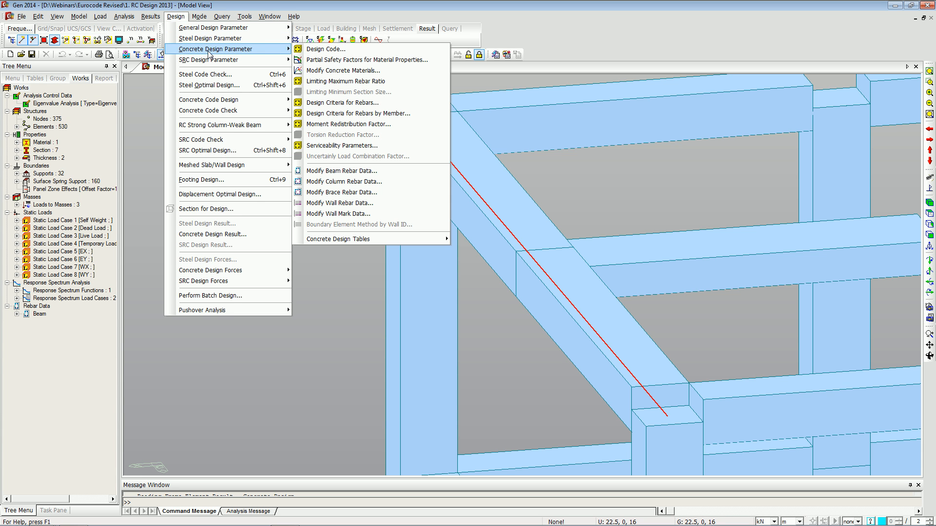
mouse_move(234, 27)
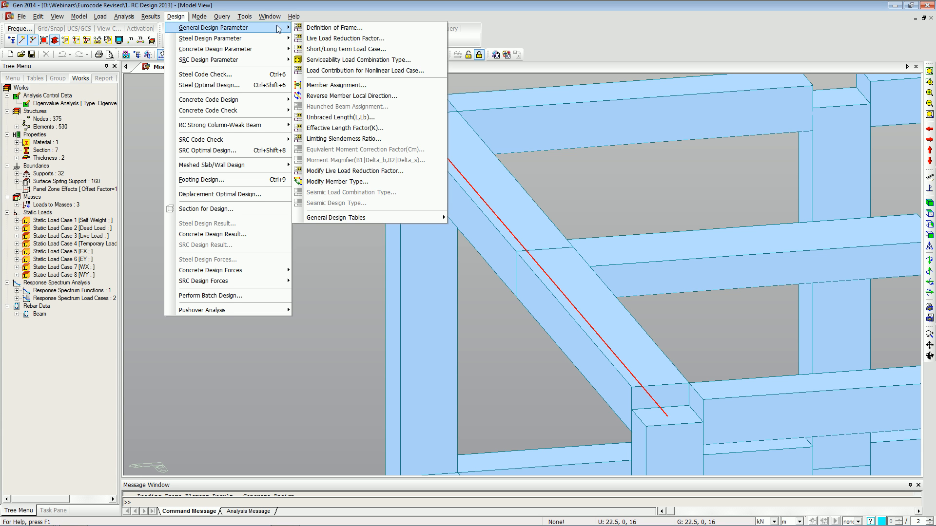
left_click(335, 86)
mouse_move(102, 228)
left_mouse_down()
mouse_move(104, 248)
mouse_move(96, 213)
left_mouse_up()
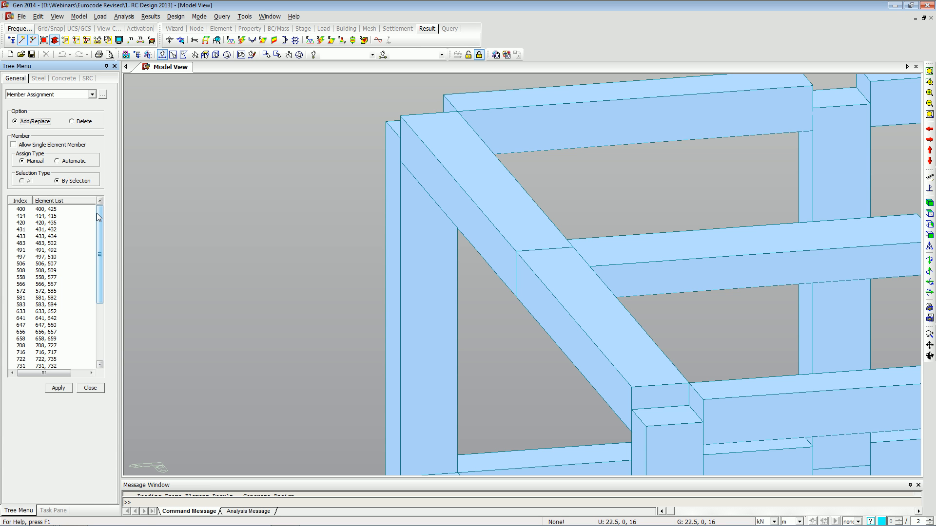
left_click(63, 209)
scroll(62, 293, "down", 5)
left_click(62, 361, "shift")
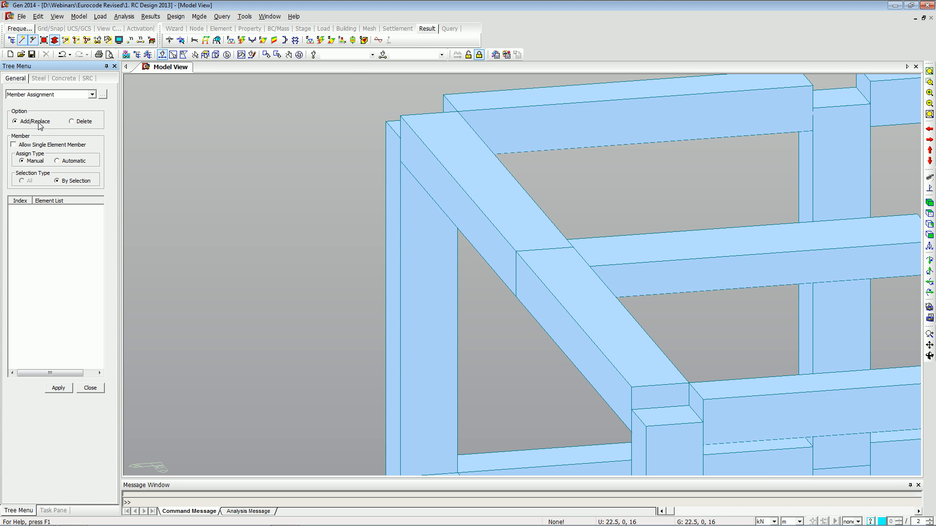
left_click(67, 162)
left_click(22, 181)
left_click(61, 387)
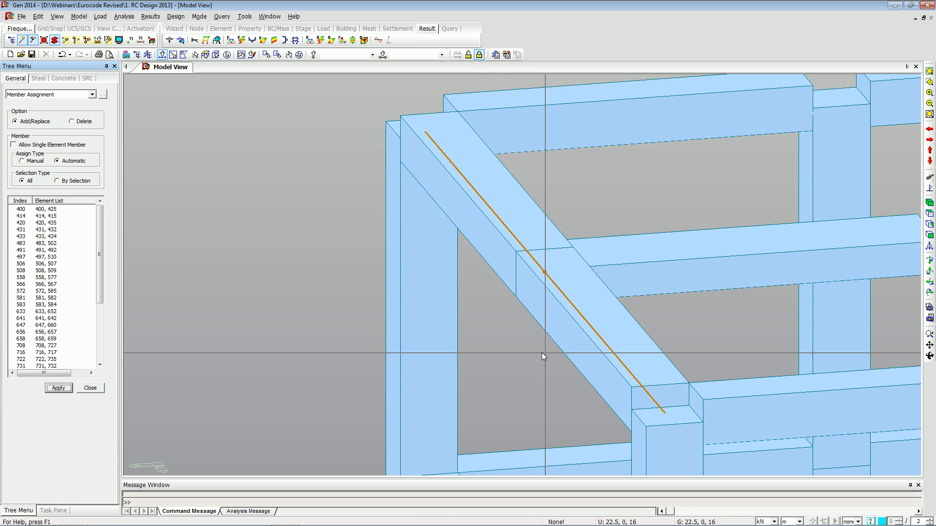
Browse the member assignment list to highlight individual assigned members in the model, then fit the whole model in view and close the dialog.
left_click(96, 277)
left_click_drag(97, 281, 97, 303)
left_click(40, 230)
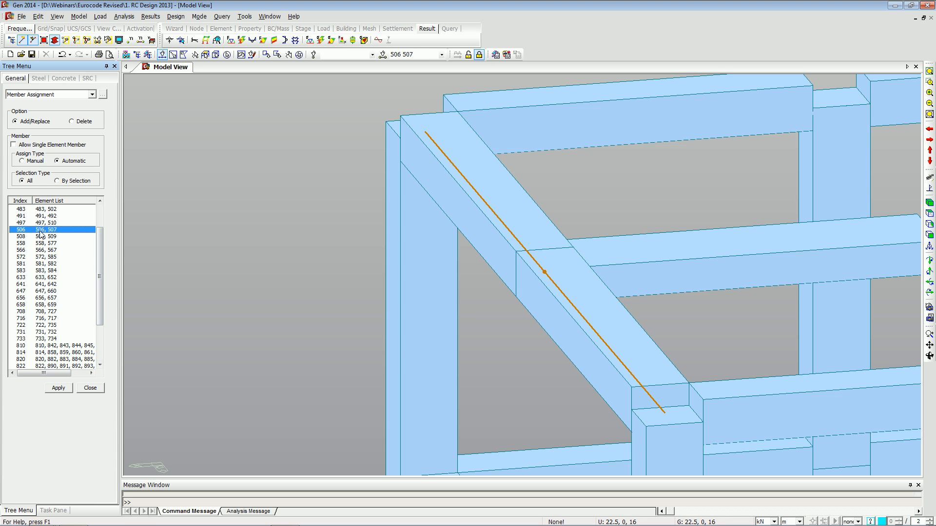
scroll(54, 244, "up", 2)
key("Up")
key("Up")
key("Up")
key("Up")
key("Up")
key("Up")
key("Up")
key("Up")
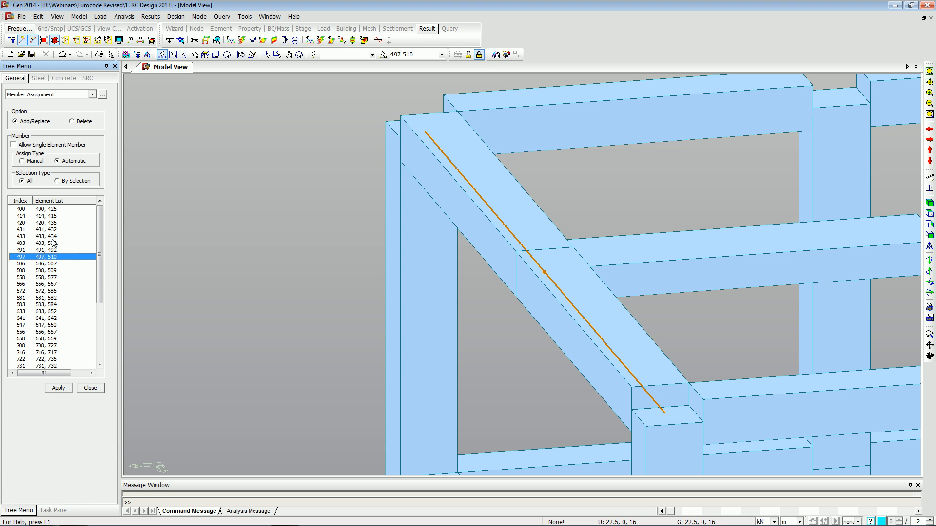
key("Down")
key("Down")
key("Down")
key("Down")
key("Down")
key("Down")
key("Down")
key("Down")
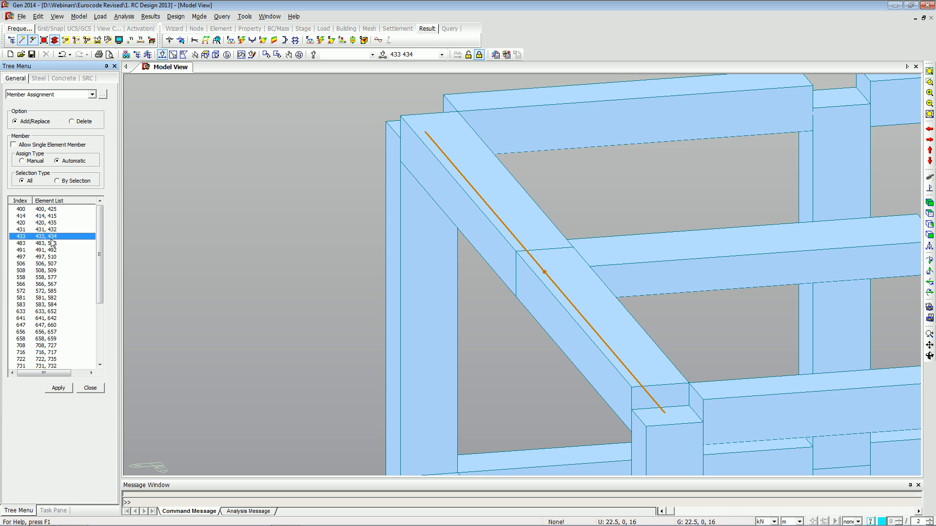
key("Down")
key("Down")
key("Down")
key("Down")
key("Down")
key("Down")
key("Down")
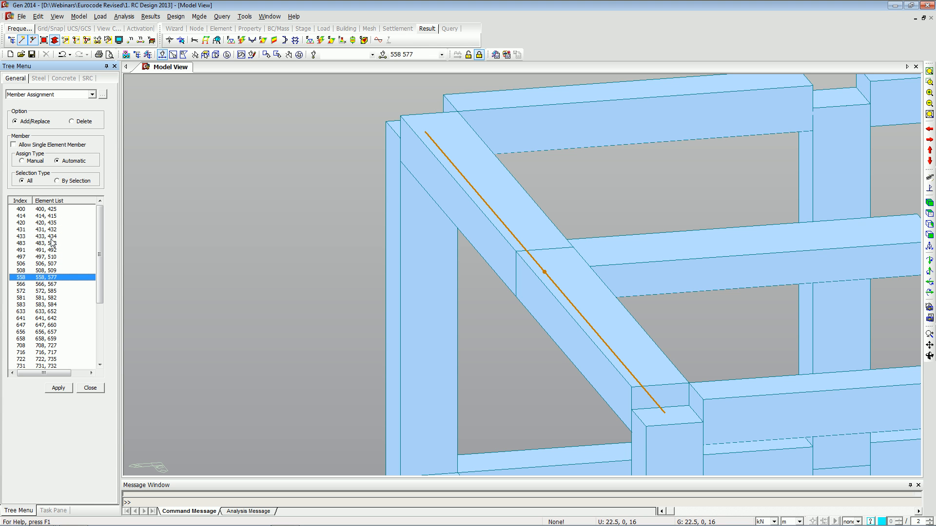
key("Down")
key("Down")
key("Down")
key("Down")
key("Down")
key("Down")
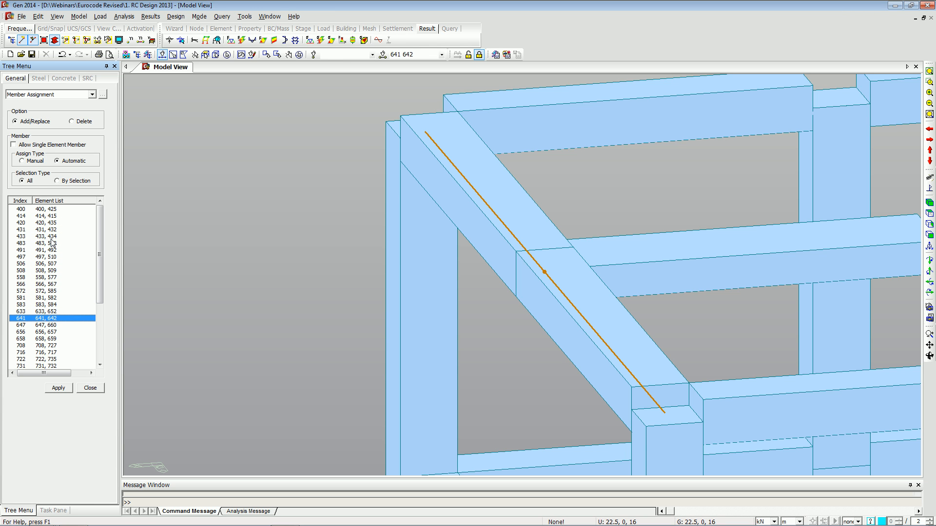
key("Down")
key("Down")
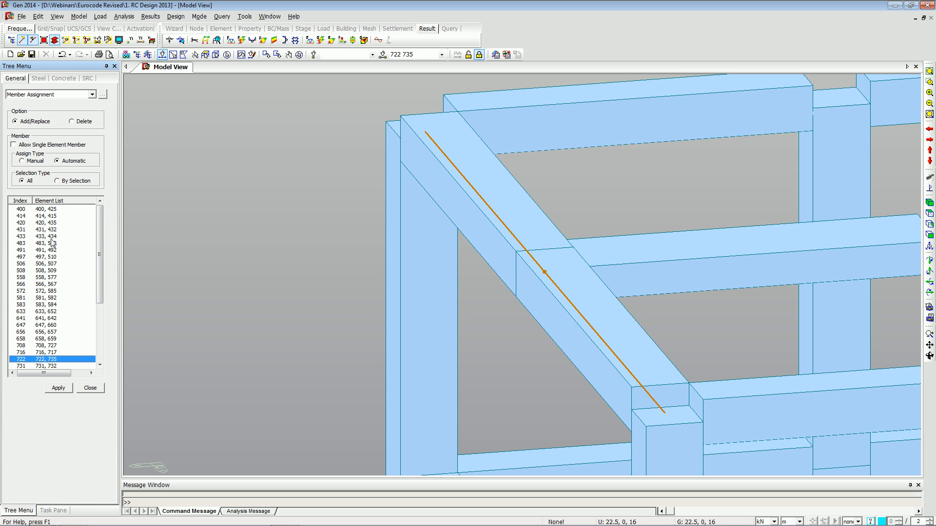
key("Up")
key("Up")
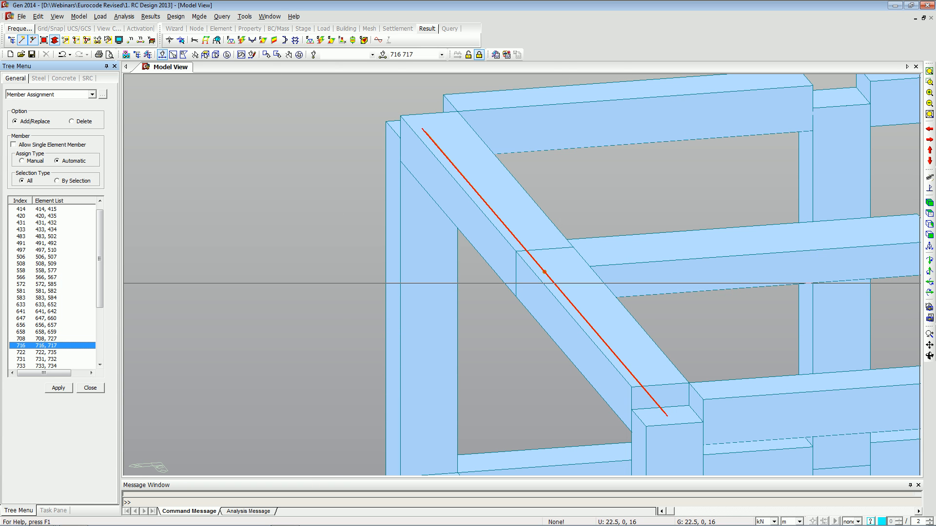
left_click(929, 202)
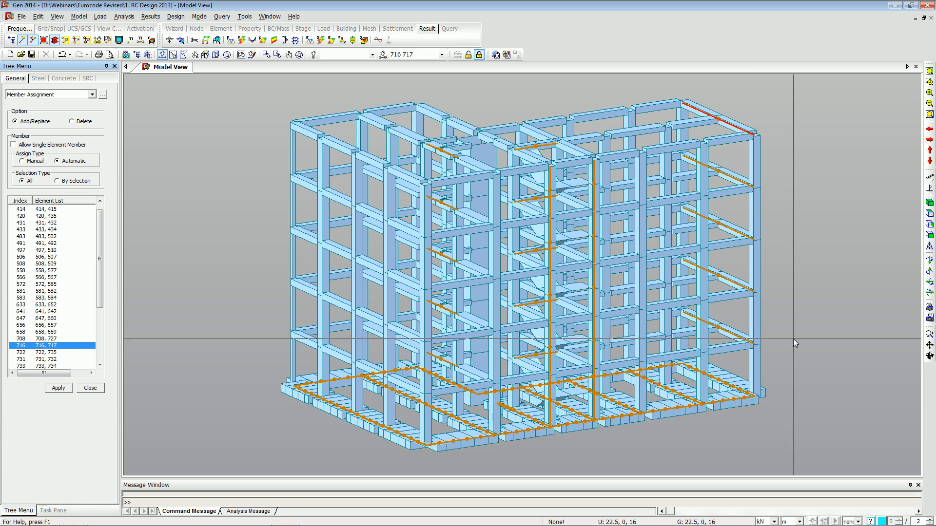
left_click(90, 388)
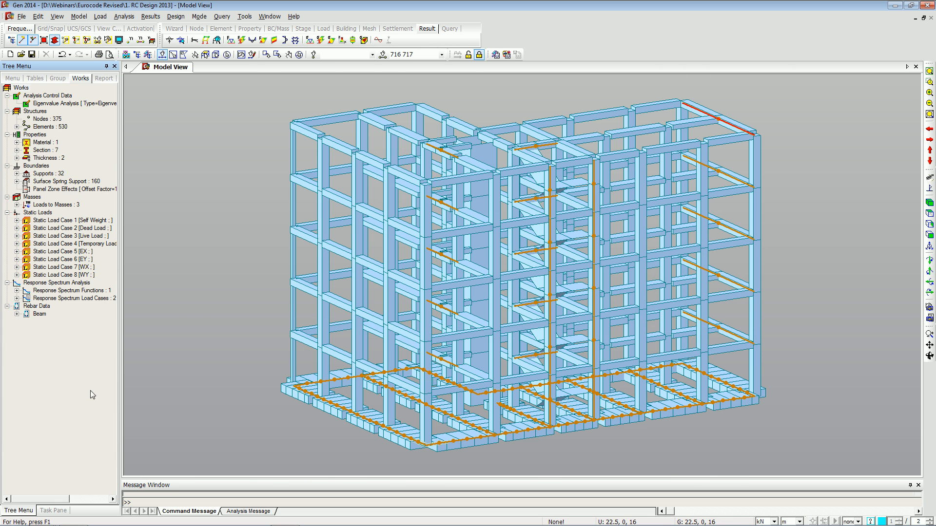
key("alt+Tab")
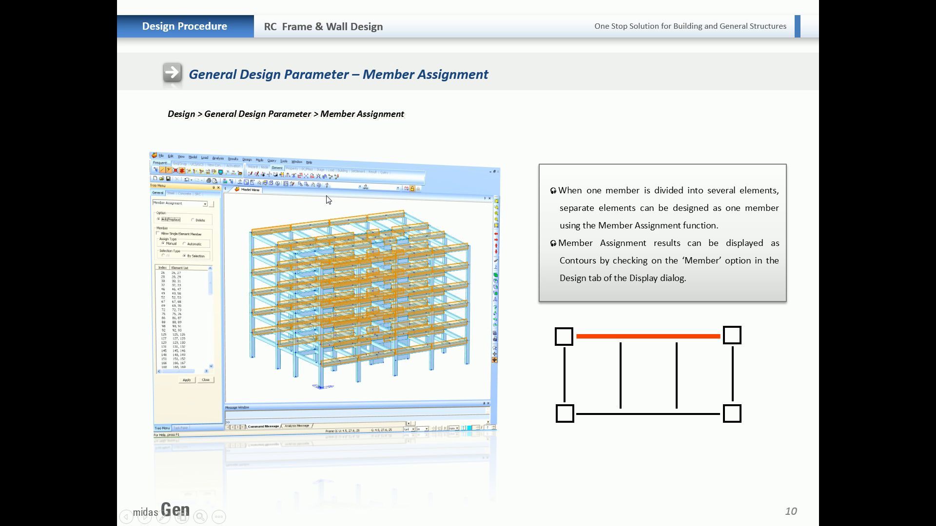
left_click(356, 161)
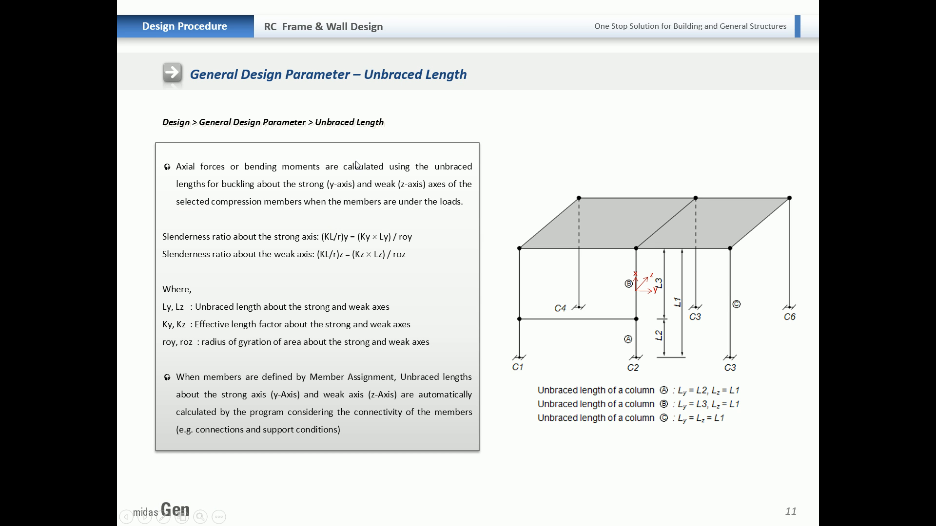
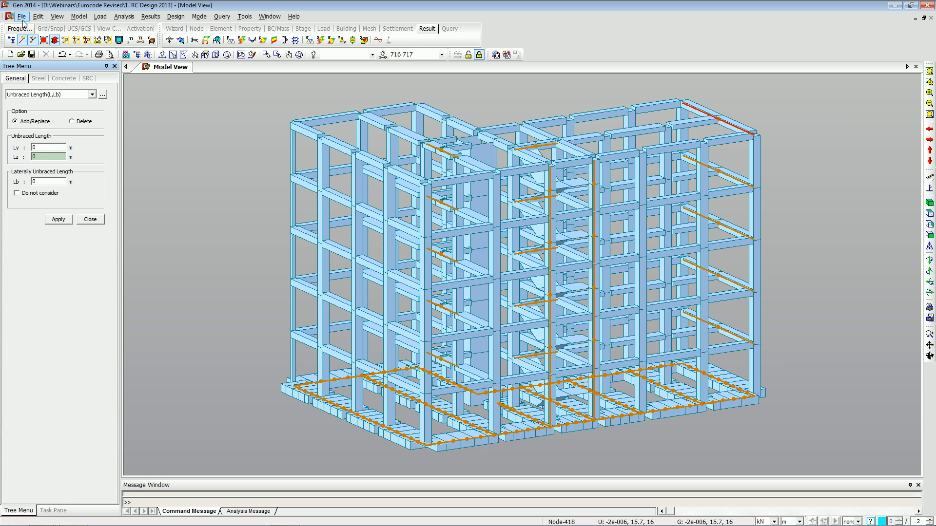
Return the model to its initial view and close the unbraced length panel.
left_click(55, 17)
left_click(73, 38)
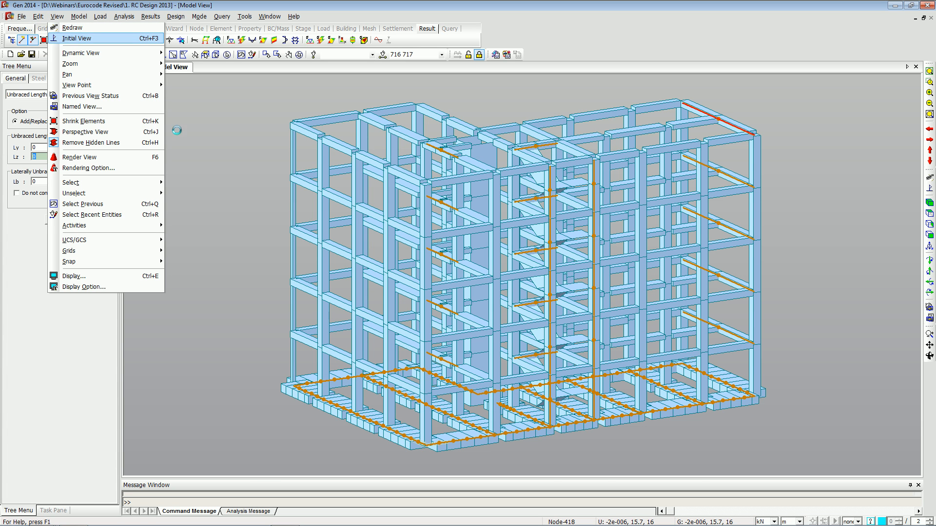
key("alt+Tab")
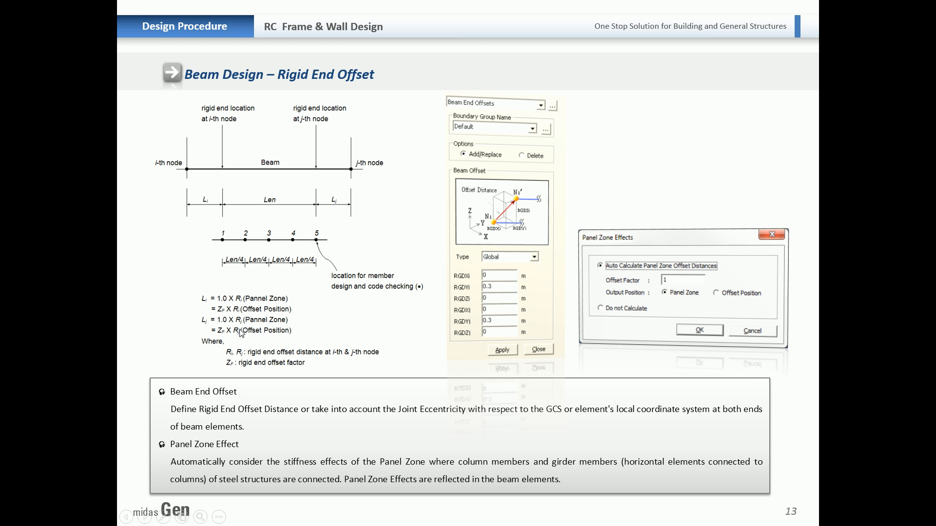
key("alt+Tab")
left_click(97, 220)
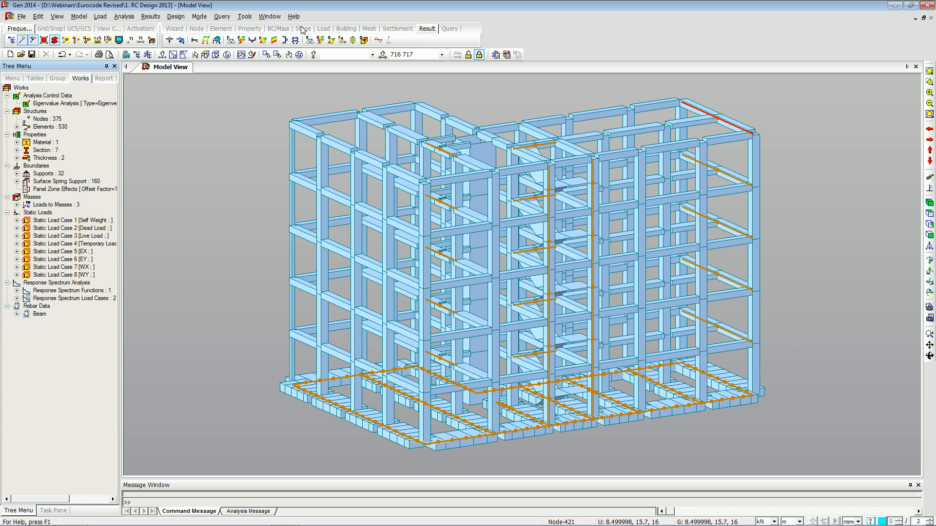
Display beam force diagrams for the self-weight load case with the My component.
left_click(254, 46)
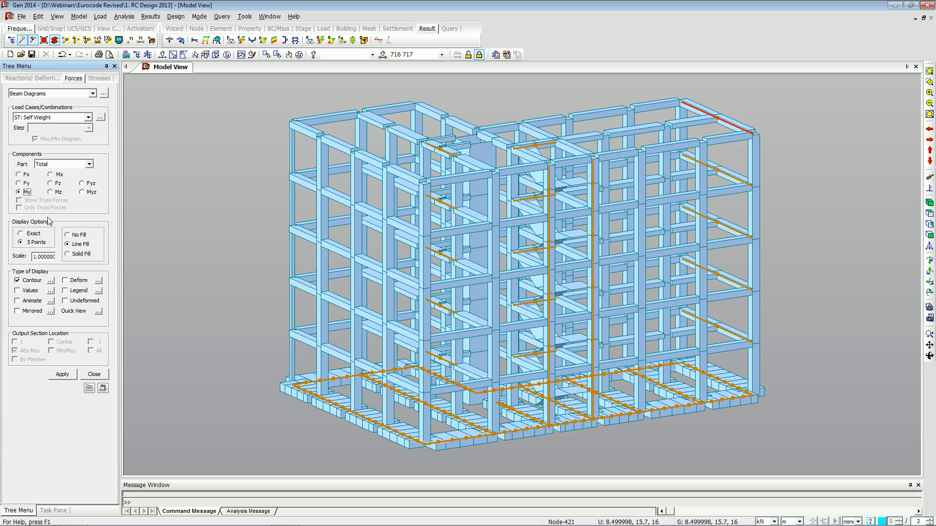
left_click(61, 374)
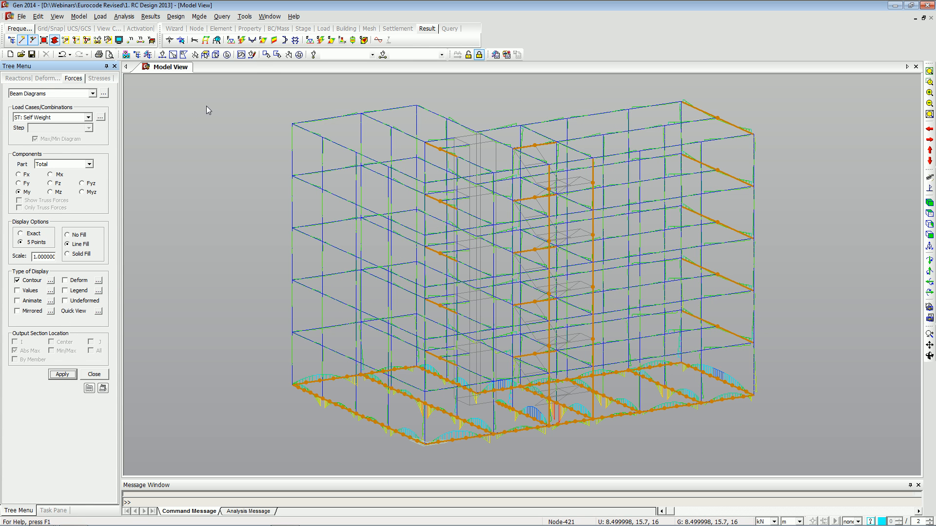
Select the beams and column meeting at one joint to inspect their moment diagrams.
left_click(929, 82)
left_click_drag(370, 96, 351, 125)
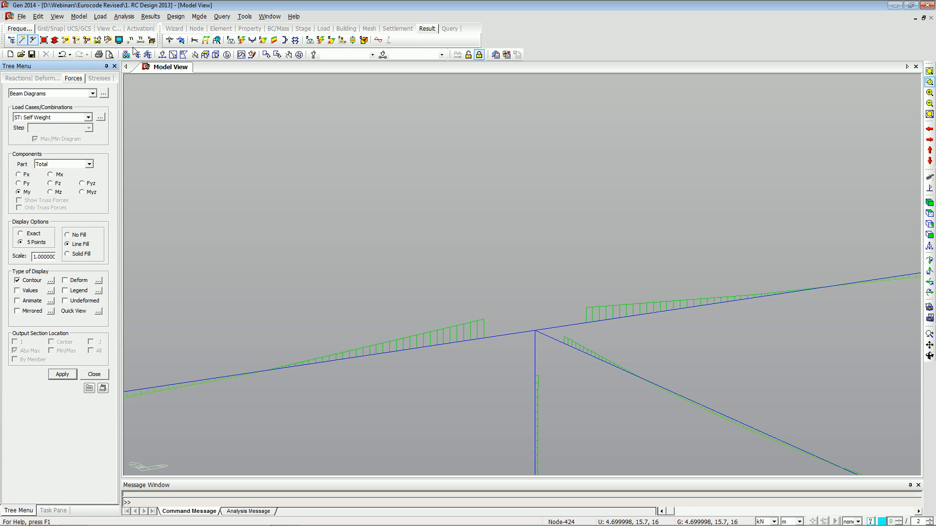
left_click(173, 54)
left_click_drag(448, 376, 386, 317)
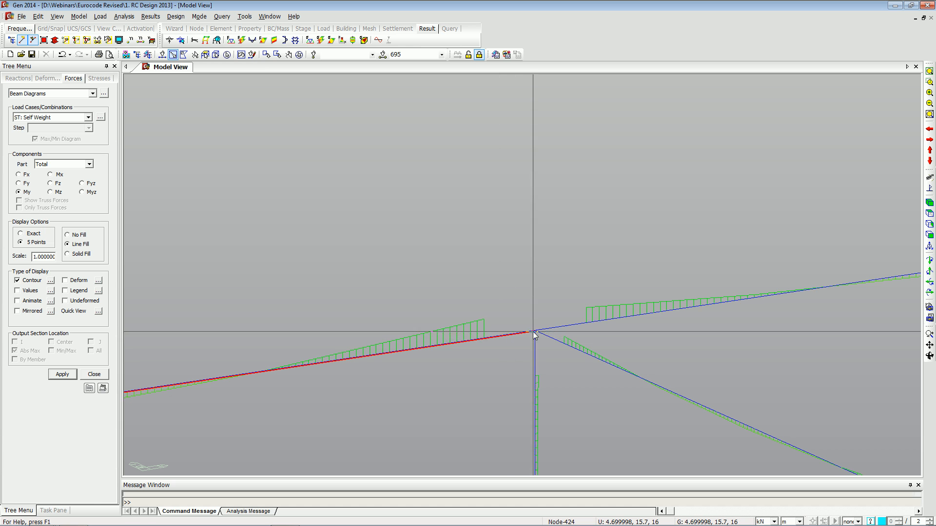
left_click(577, 325)
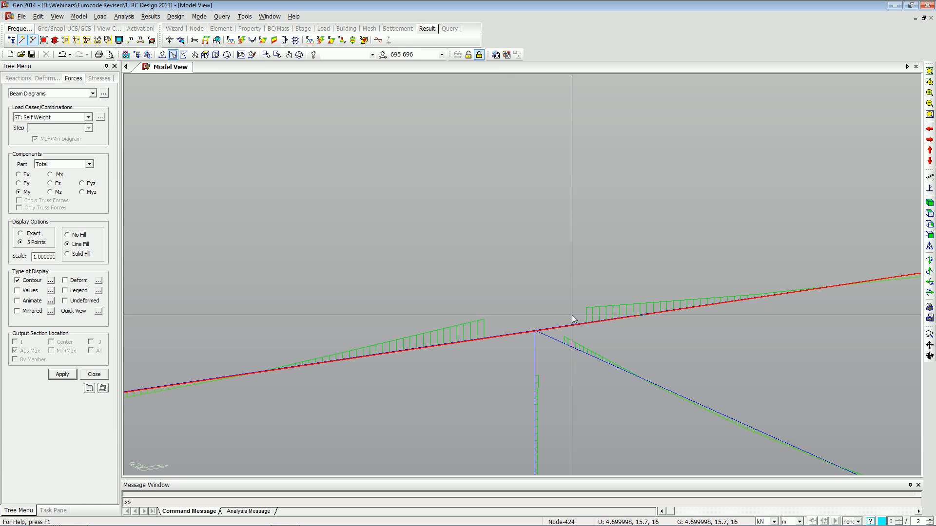
left_click(532, 342)
left_click(563, 346)
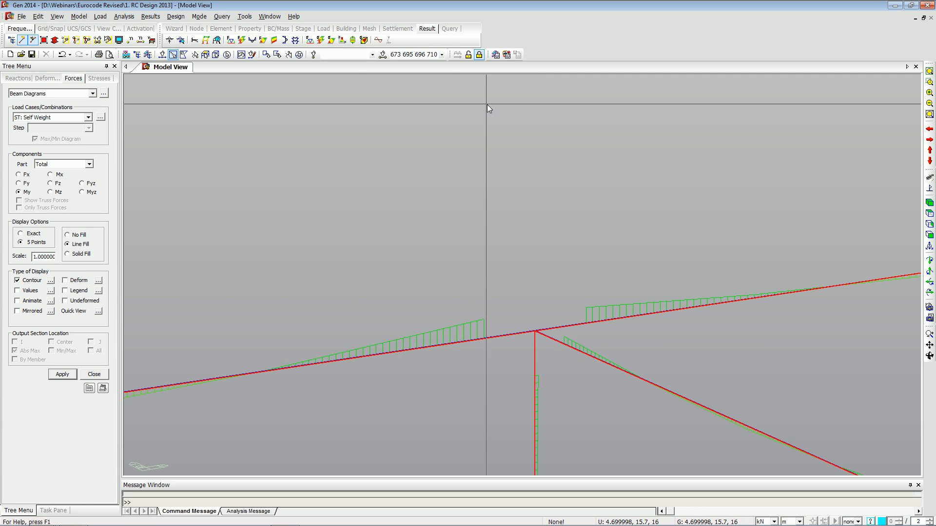
Return to preprocessing and open Beam End Offsets to review its rigid end offset distance fields.
left_click(466, 55)
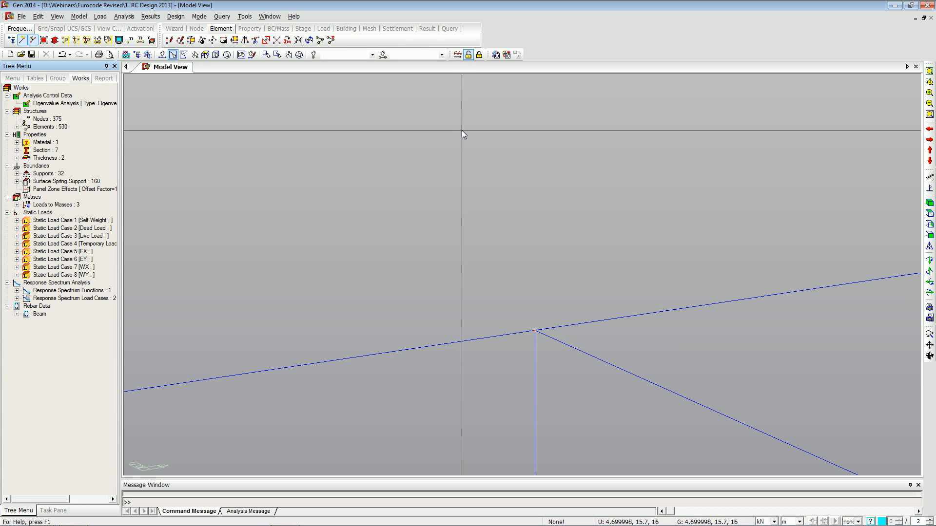
left_click(79, 16)
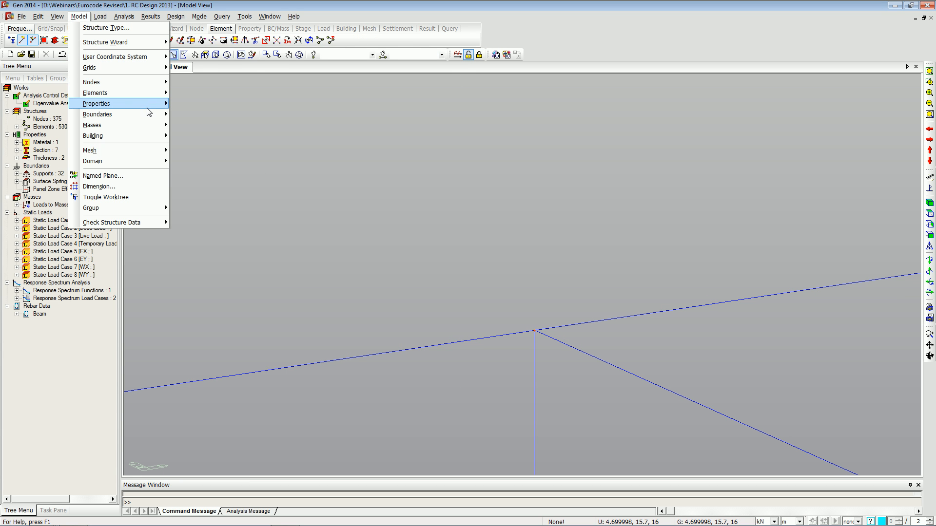
mouse_move(147, 114)
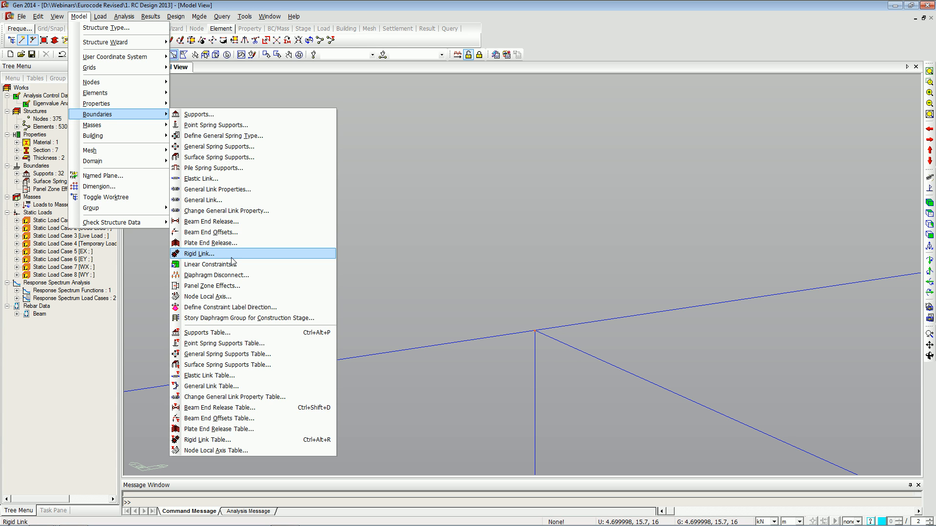
left_click(215, 232)
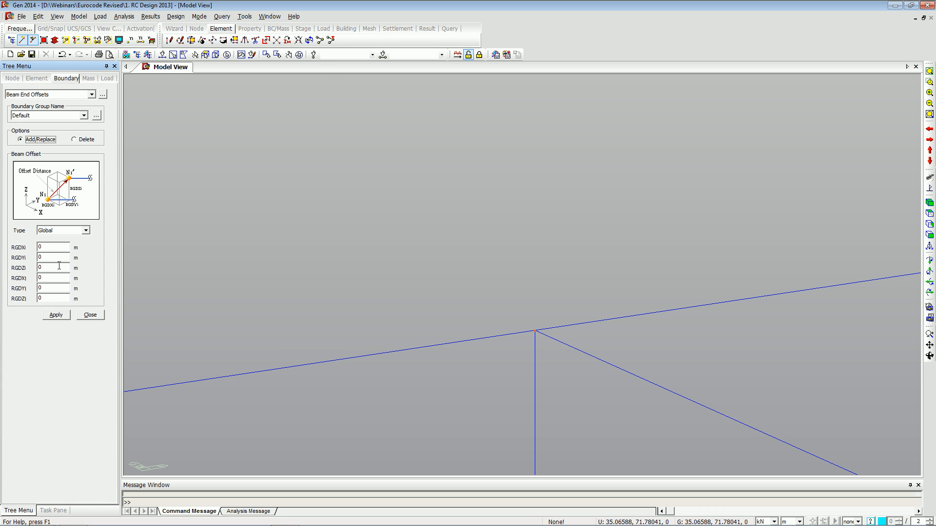
left_click(51, 244)
left_click(55, 260)
Review the Panel Zone Effects settings, cancel them, and close the Beam End Offsets panel.
left_click(80, 18)
mouse_move(149, 117)
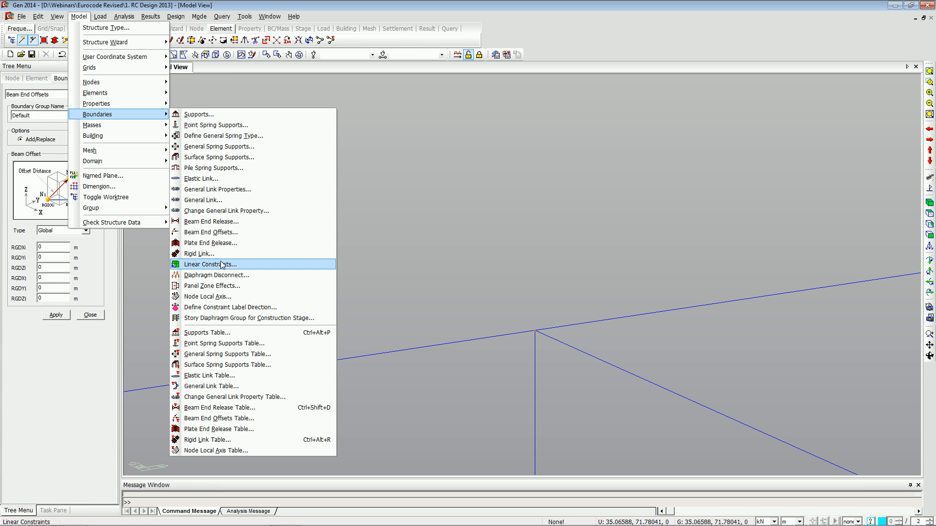
left_click(215, 287)
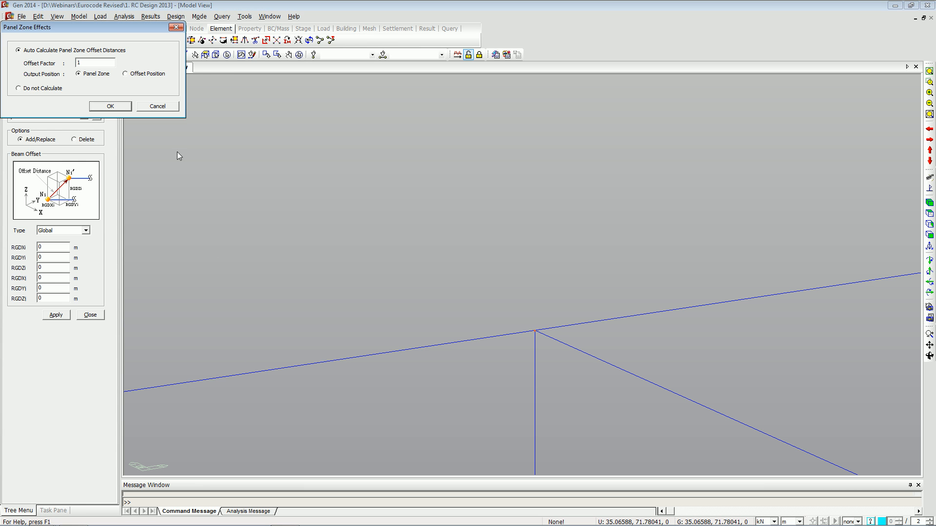
left_click_drag(113, 38, 152, 43)
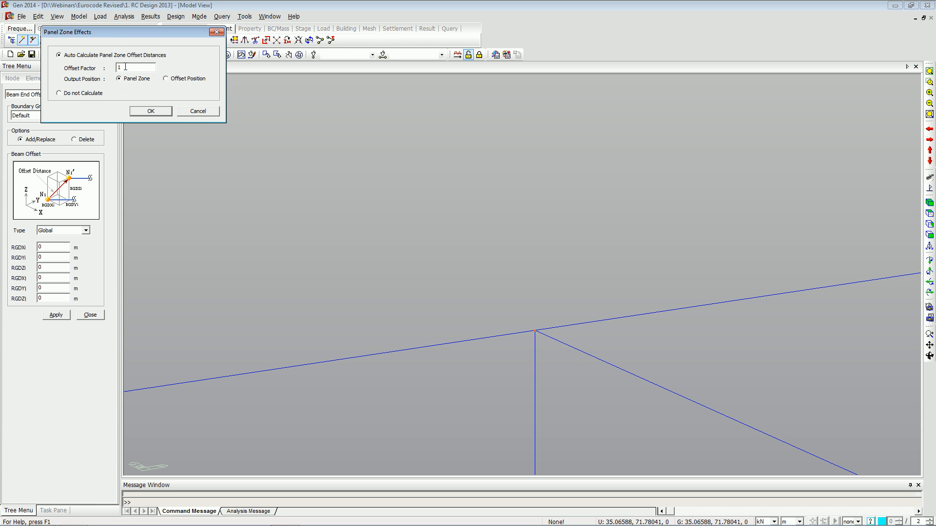
left_click(186, 113)
left_click(90, 314)
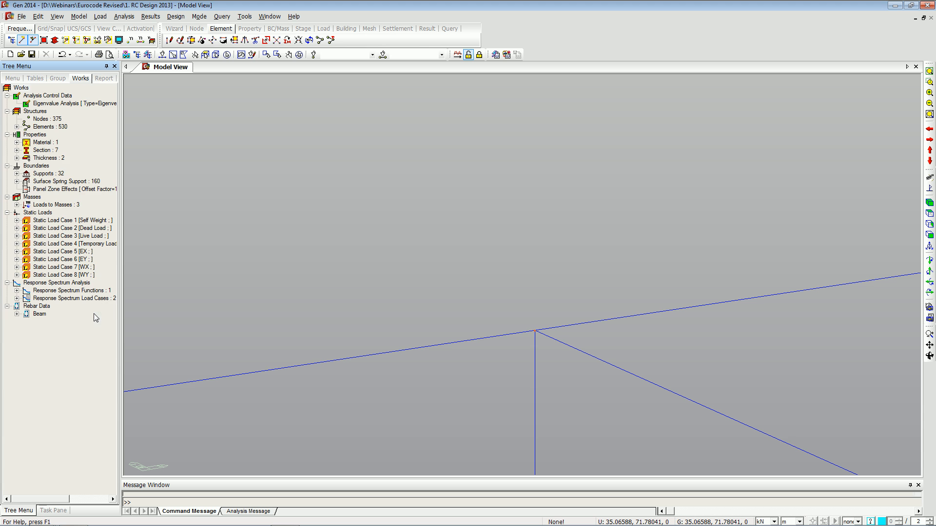
left_click(479, 54)
key("alt+Tab")
key("Right")
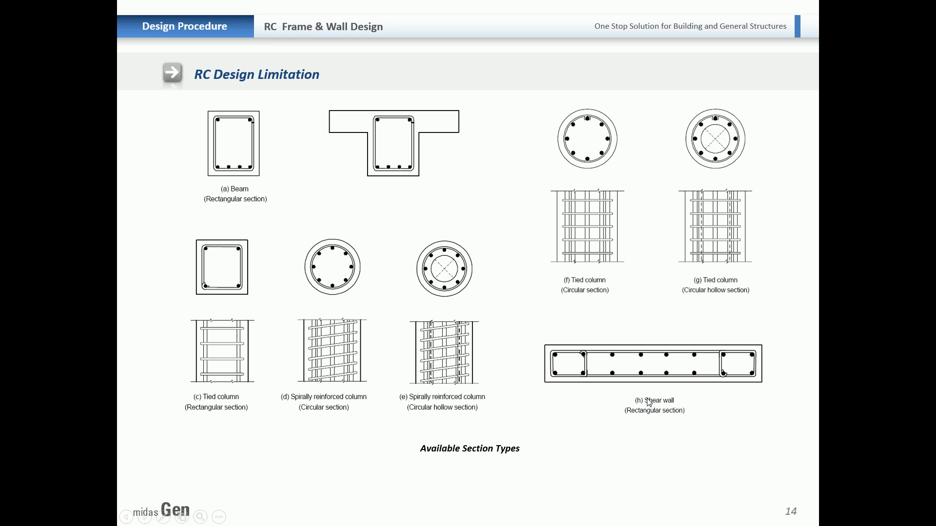
left_click(580, 370)
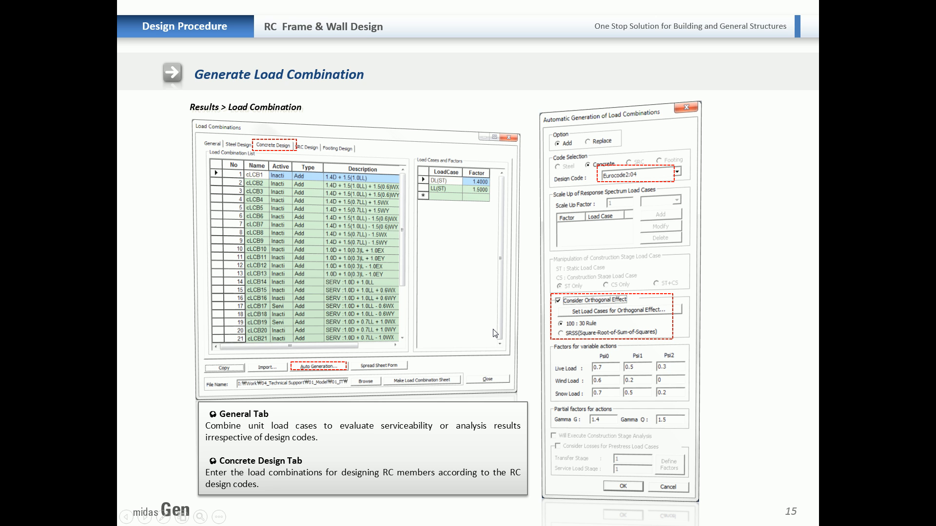
key("alt+Tab")
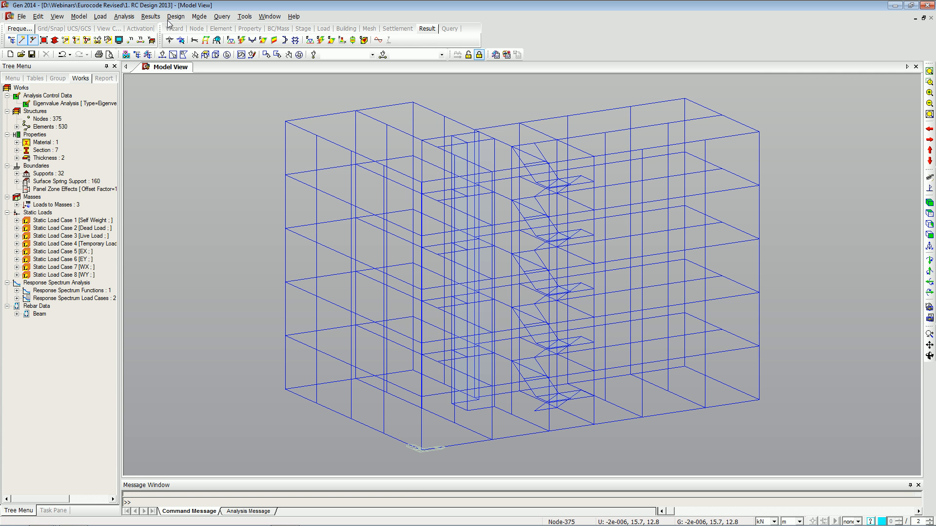
Open the concrete design load combinations and delete all existing combinations.
left_click(155, 17)
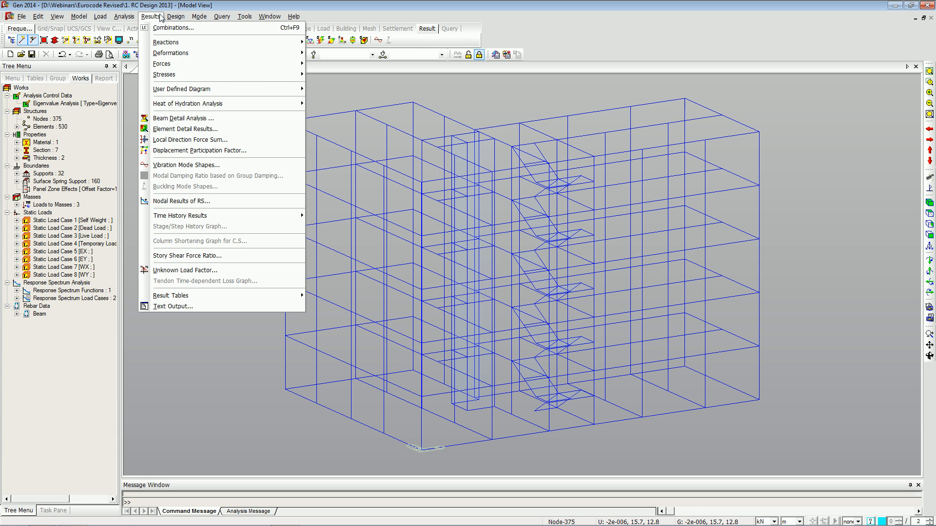
left_click(151, 27)
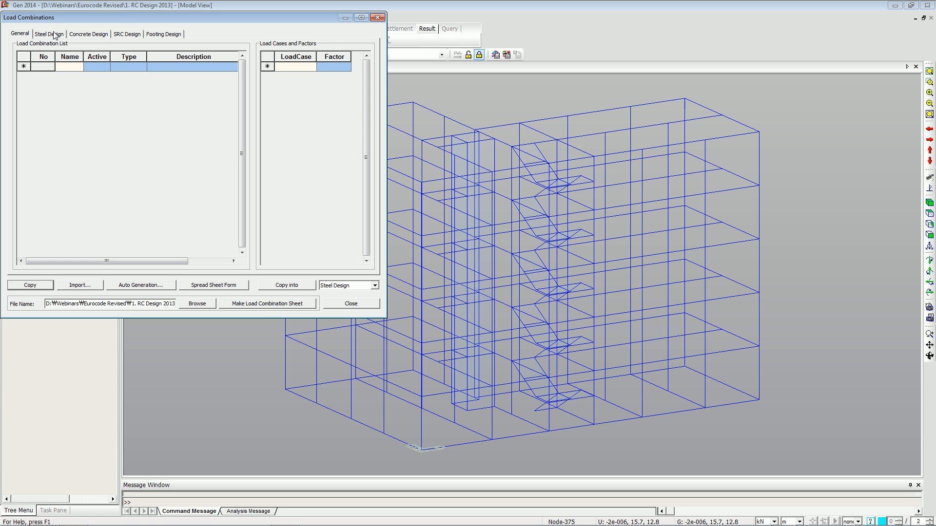
left_click(76, 36)
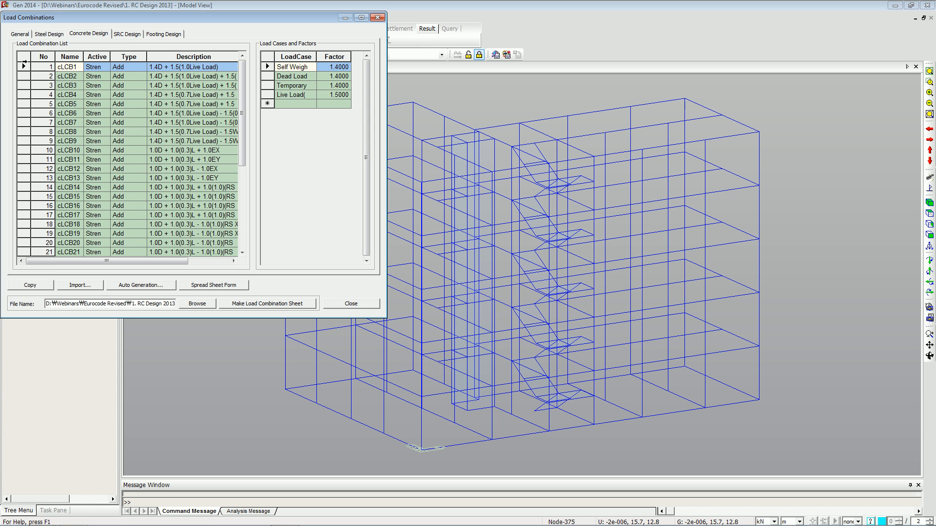
left_click_drag(24, 67, 53, 245)
key("Delete")
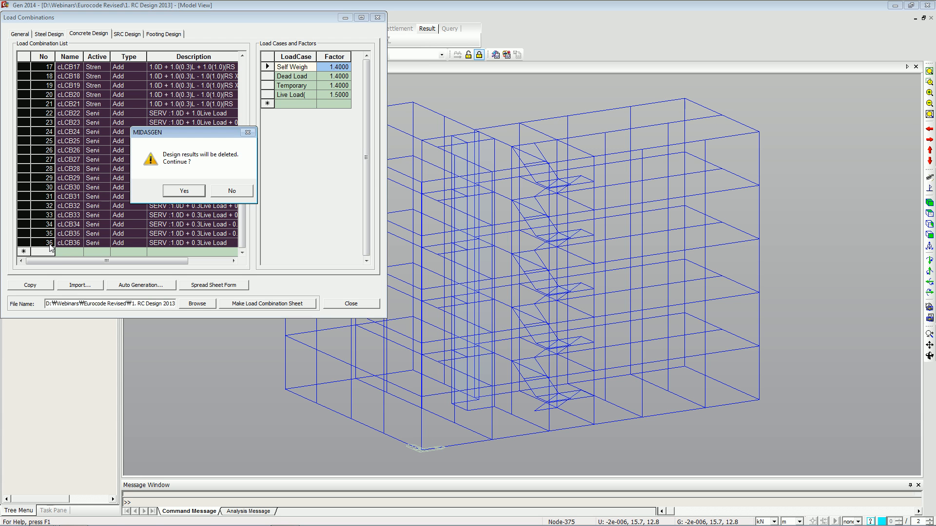
left_click(193, 192)
Auto-generate concrete design load combinations using the Eurocode2:04 design code.
left_click(163, 285)
left_click_drag(221, 16, 289, 32)
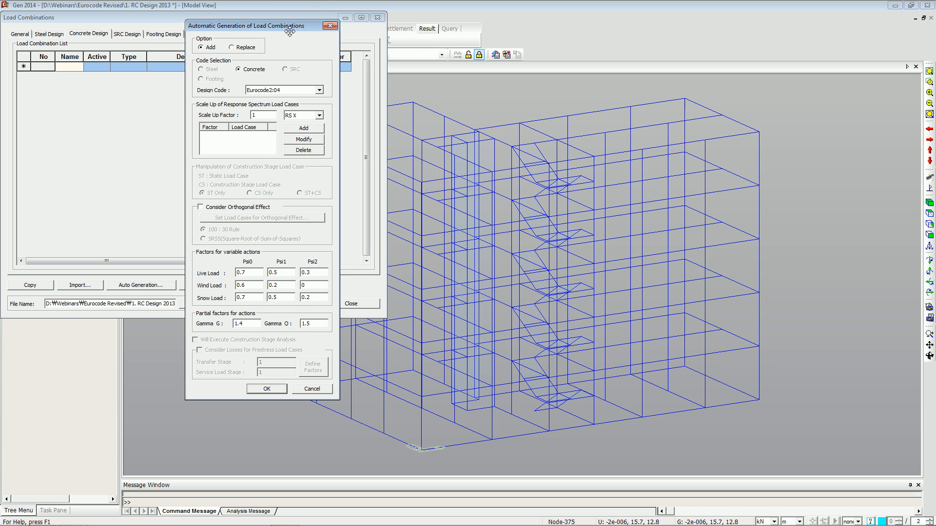
left_click(296, 92)
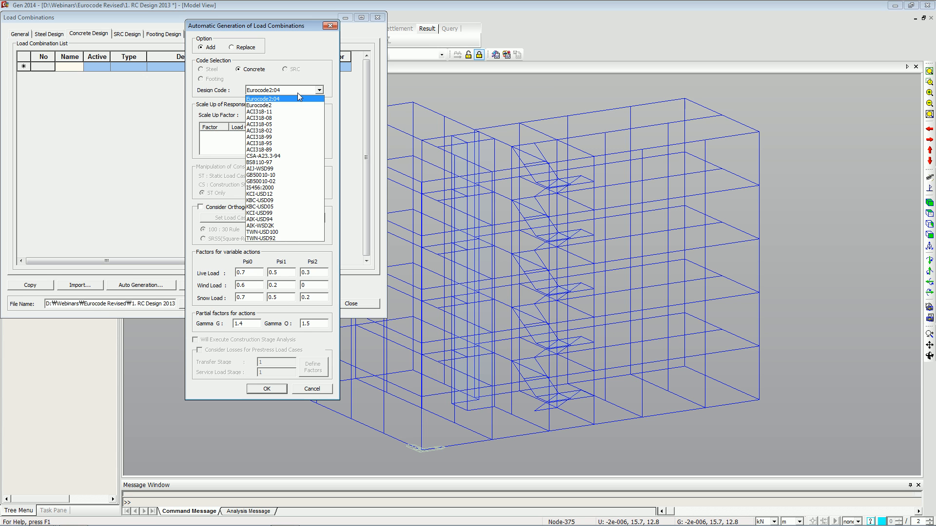
left_click(298, 93)
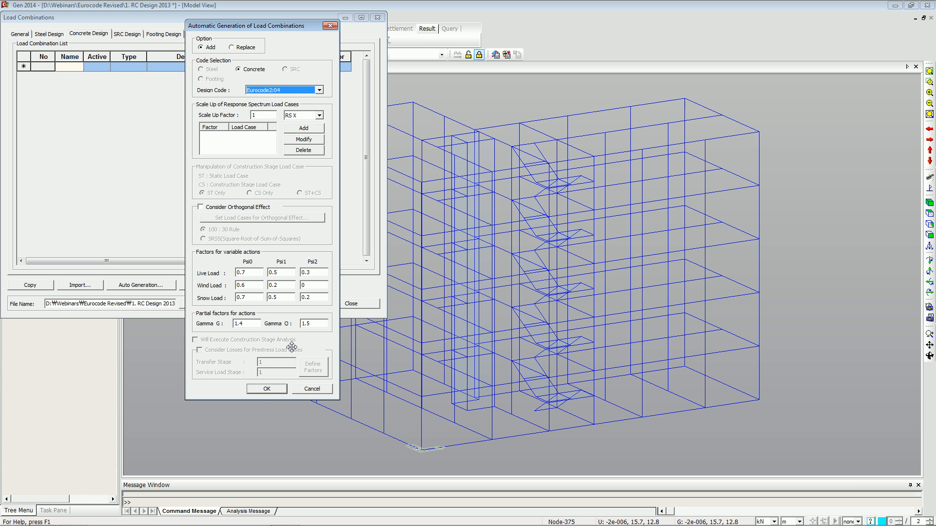
left_click(266, 388)
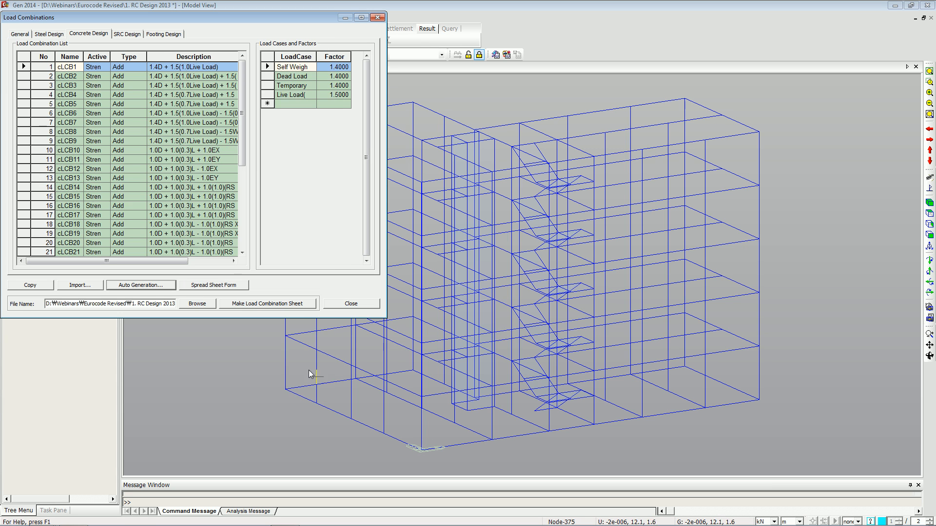
Review the generated combinations in spreadsheet form, then close the Load Combinations dialog.
left_click_drag(241, 165, 247, 249)
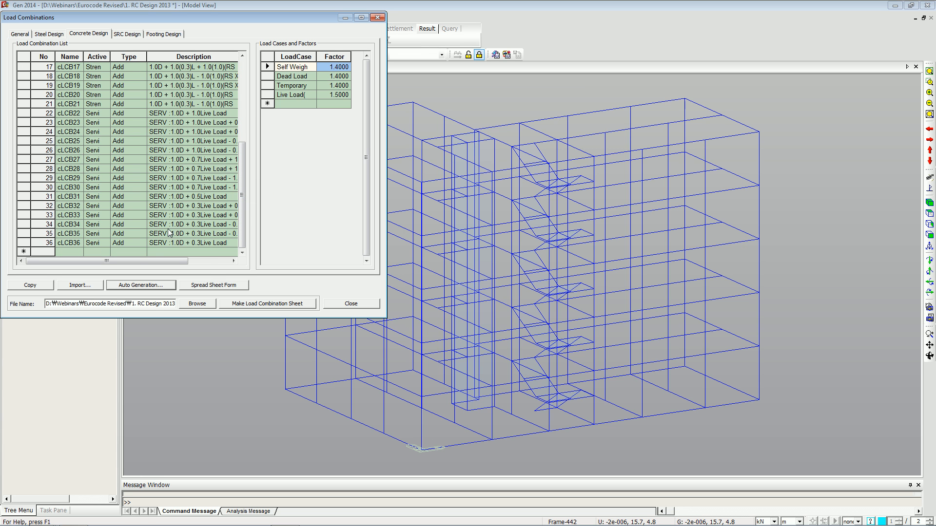
left_click(210, 285)
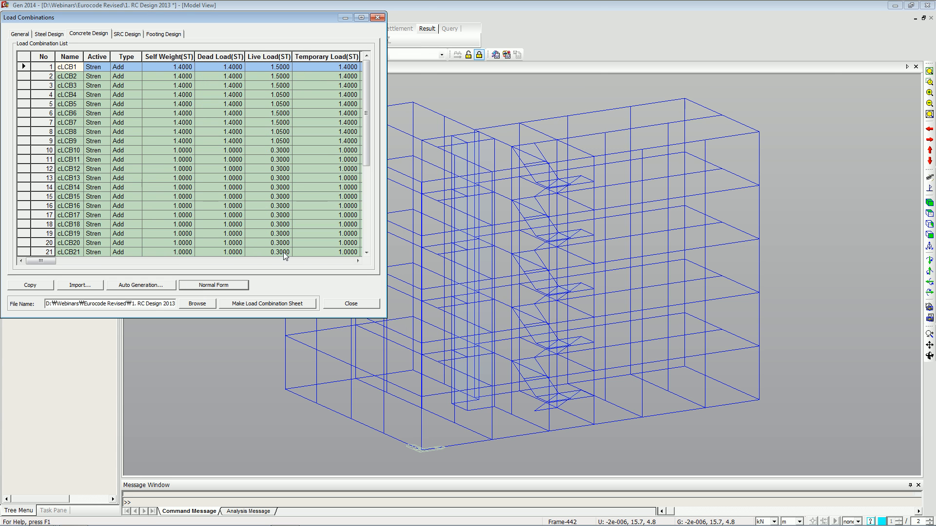
left_click(359, 18)
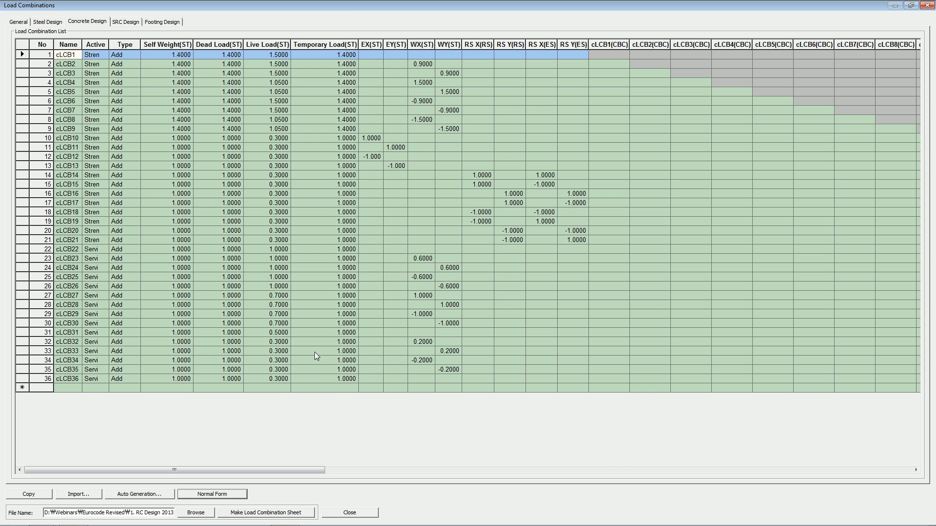
left_click(314, 351)
left_click(446, 369)
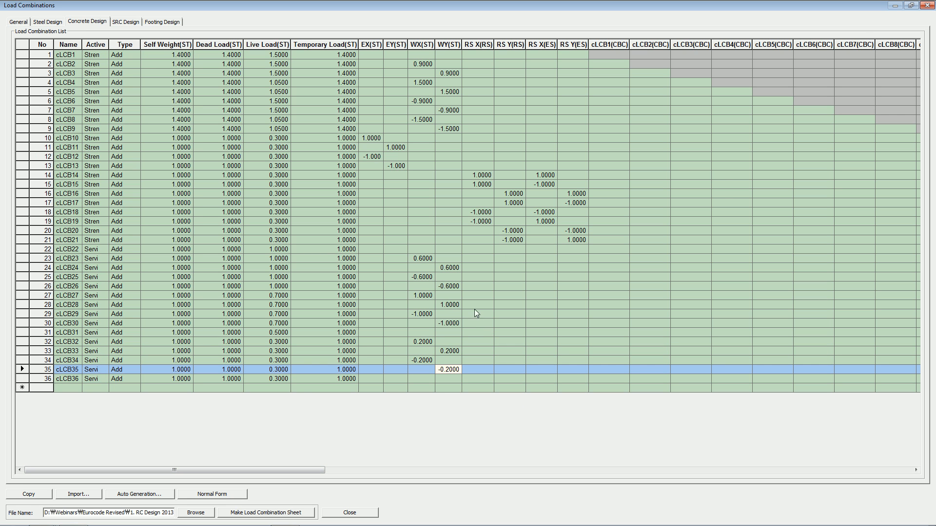
left_click(910, 5)
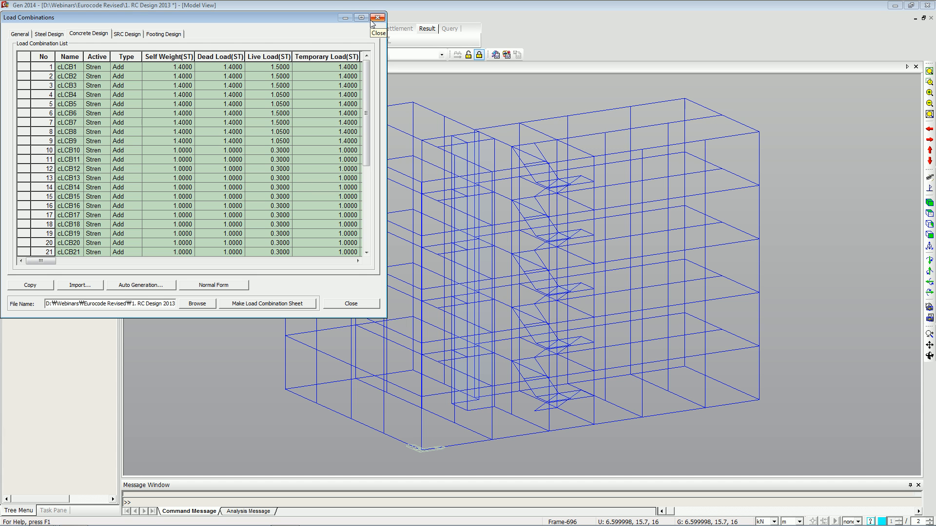
left_click(351, 304)
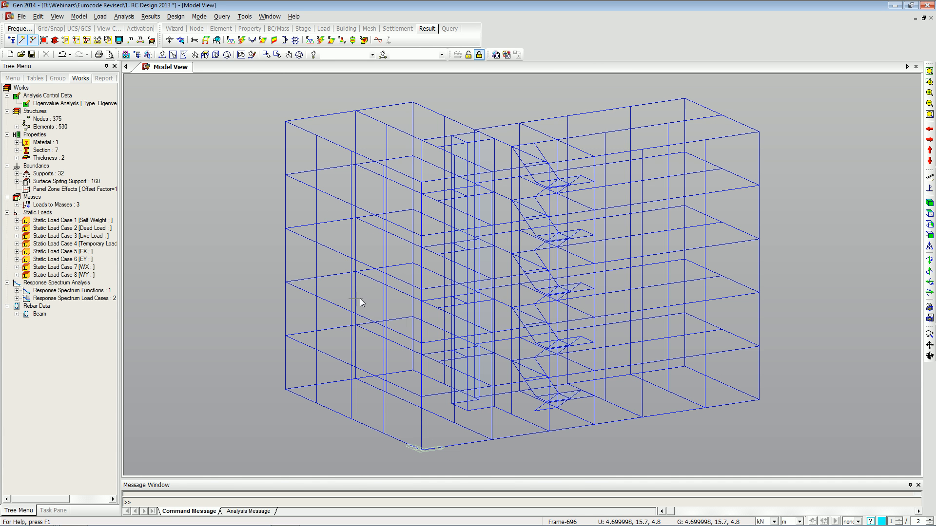
key("alt+Tab")
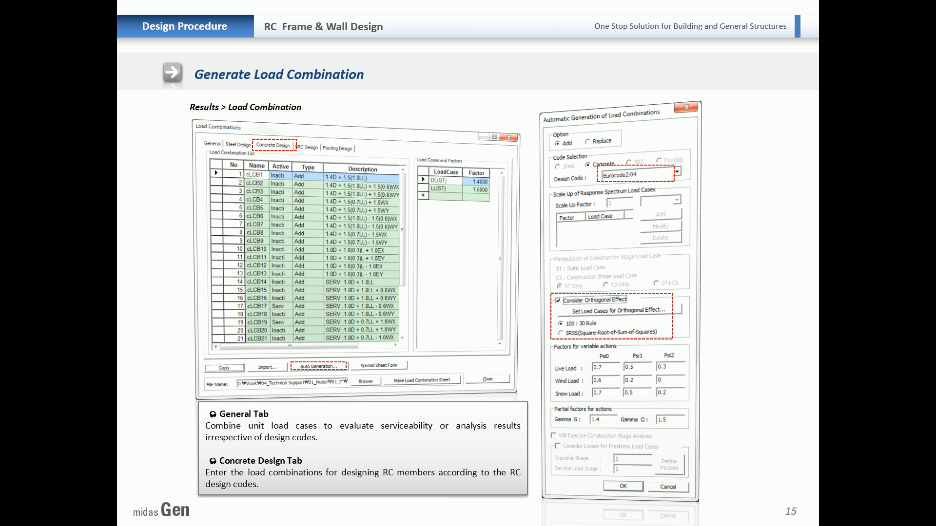
key("Right")
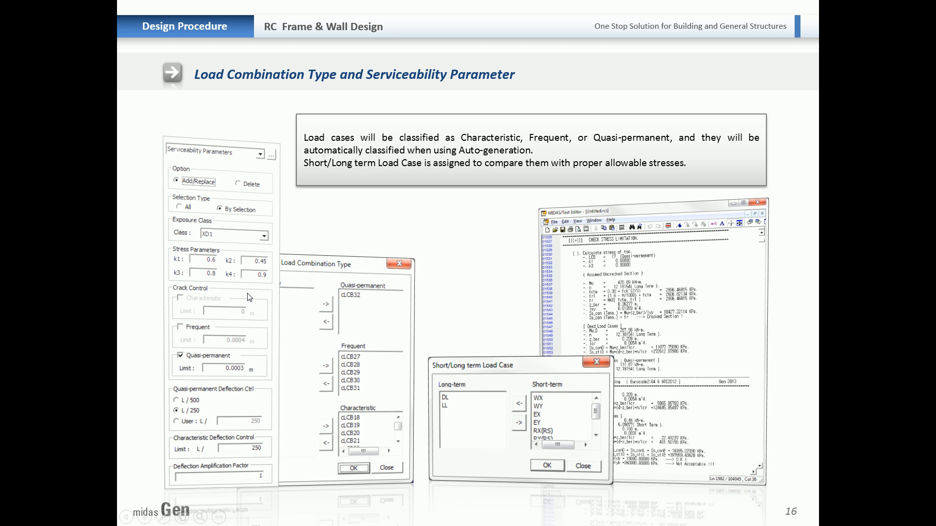
key("alt+Tab")
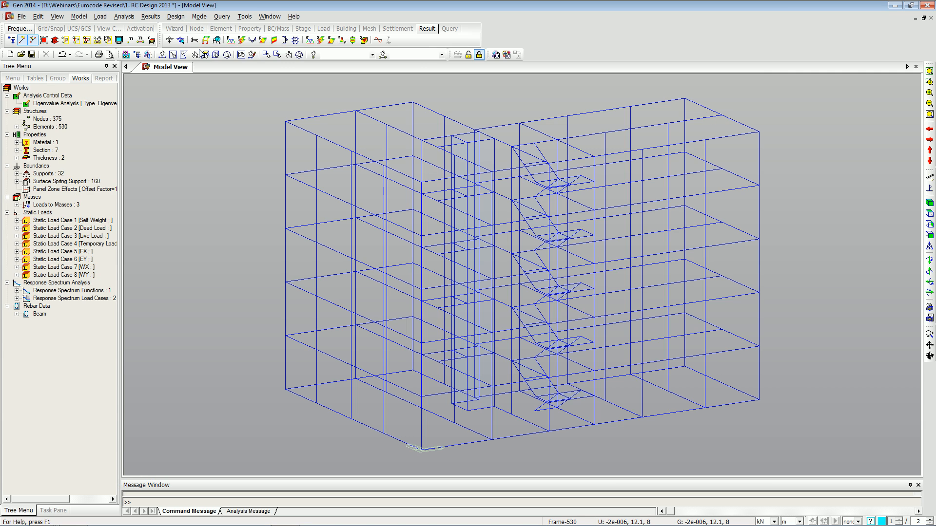
Review the short-term and long-term load case classification and confirm it.
left_click(179, 17)
mouse_move(204, 30)
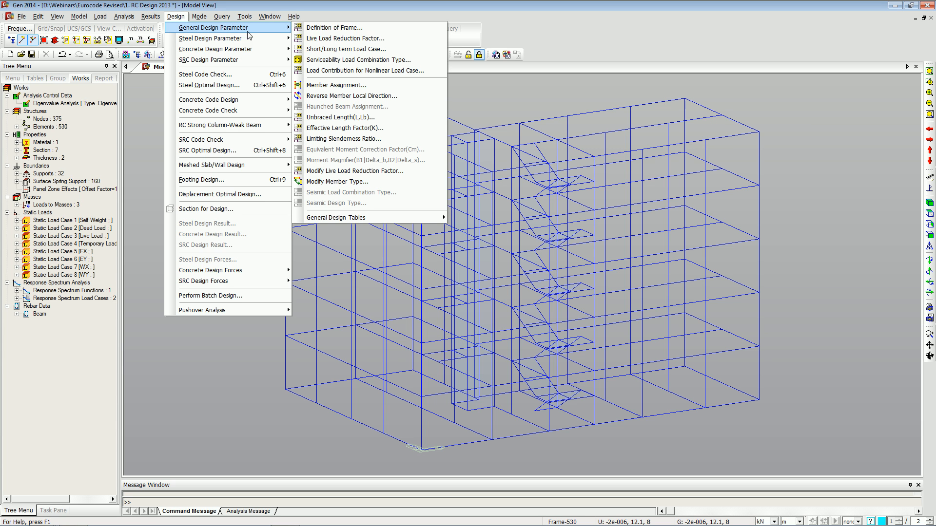
left_click(307, 50)
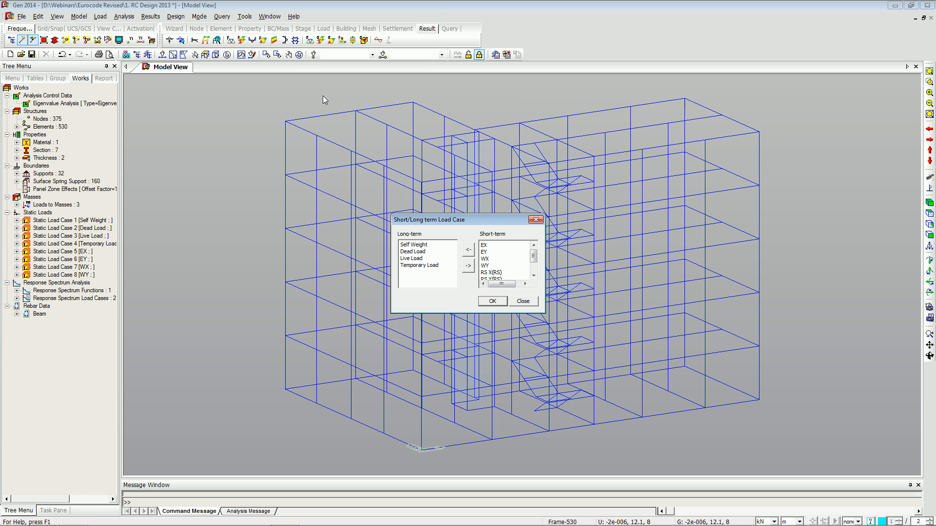
left_click(422, 246)
left_click(440, 266, "shift")
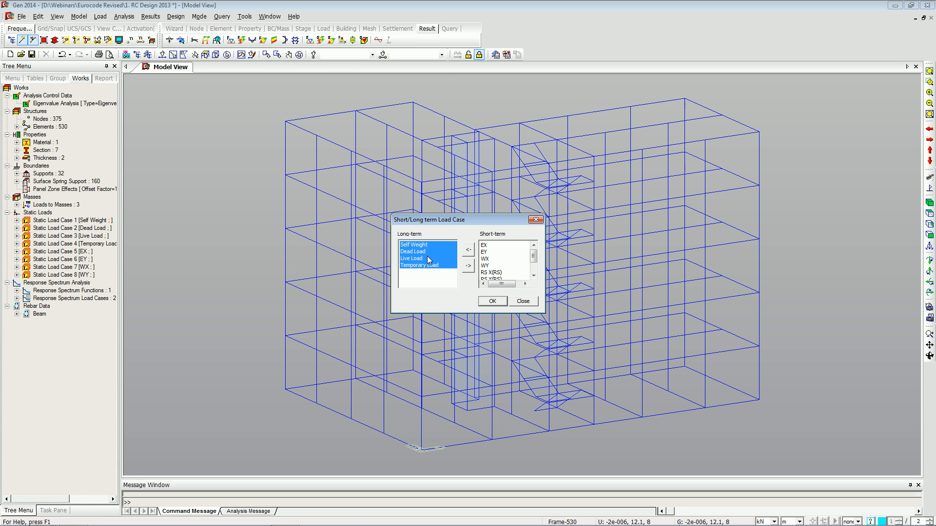
left_click(431, 248)
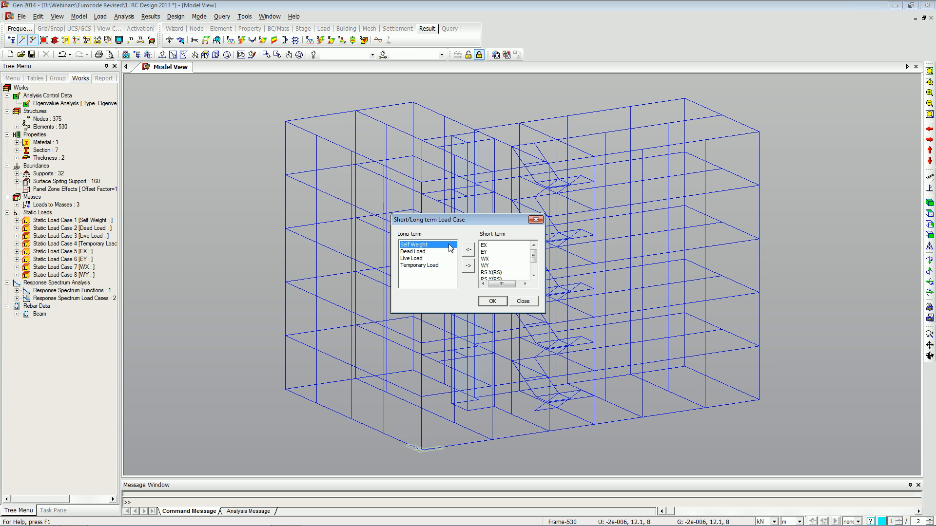
left_click(492, 301)
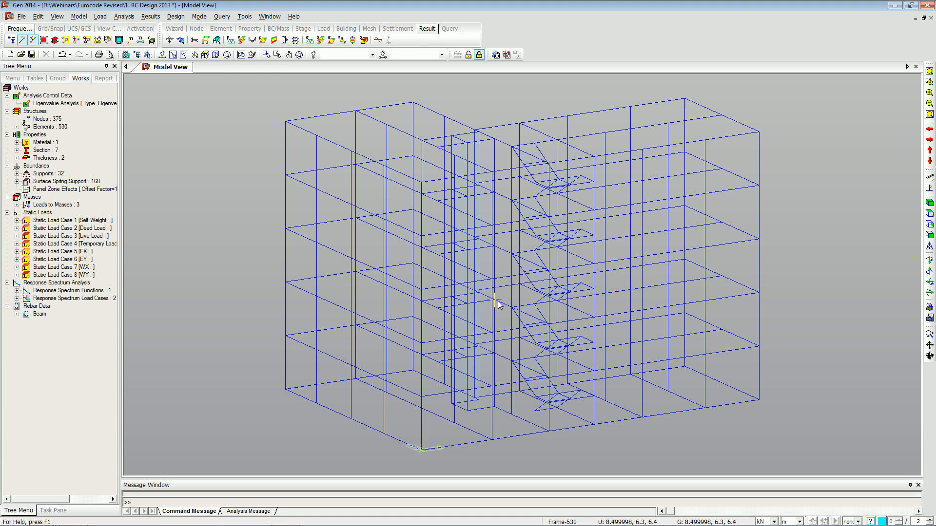
Review the serviceability load combination types for quasi-permanent, frequent and characteristic combinations, and confirm them.
left_click(176, 18)
mouse_move(241, 49)
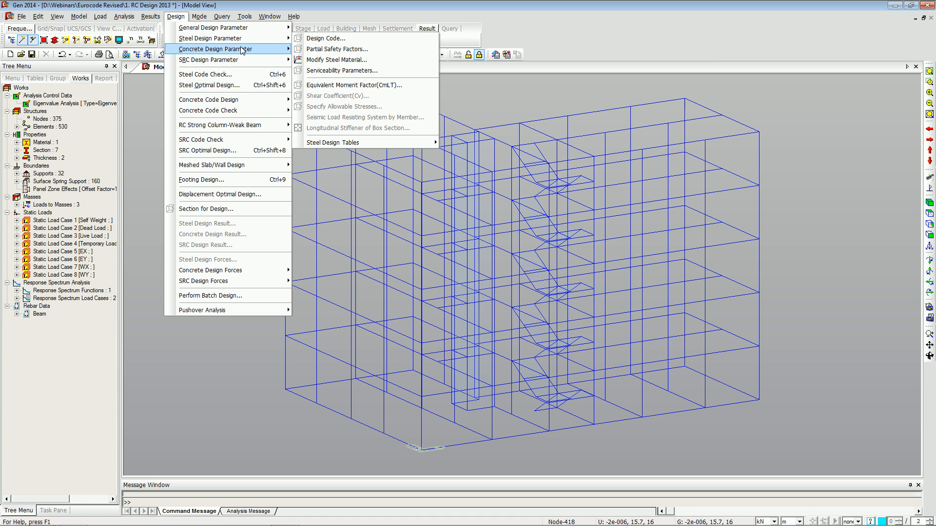
mouse_move(261, 28)
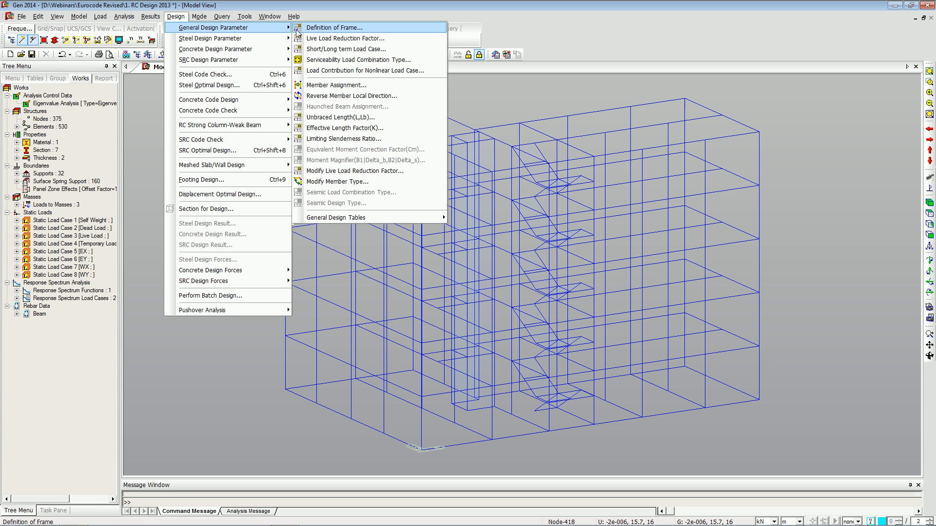
left_click(318, 60)
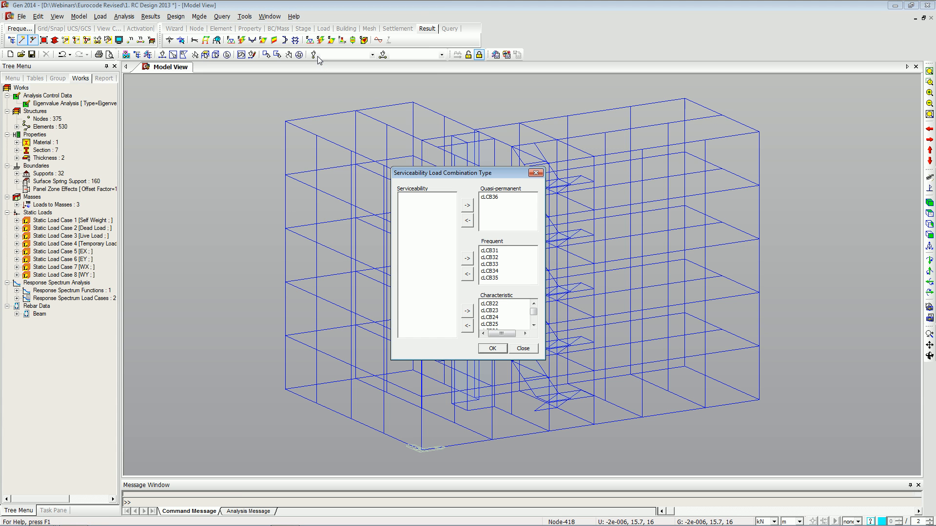
left_click_drag(473, 170, 396, 149)
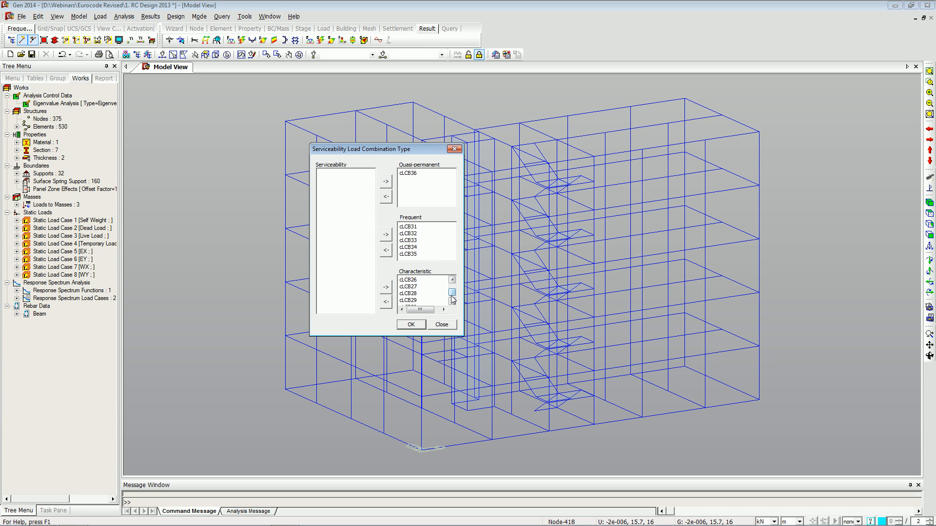
left_click_drag(452, 288, 444, 284)
left_click(412, 325)
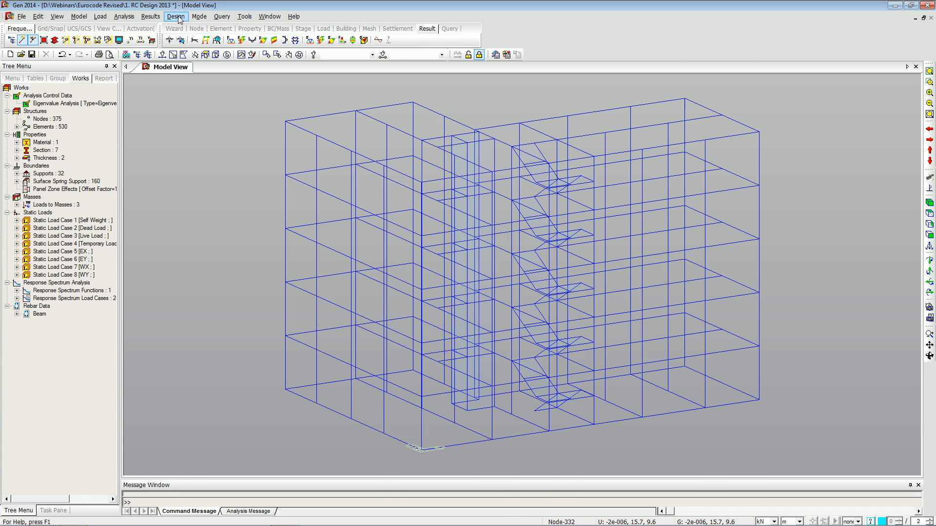
key("alt+Tab")
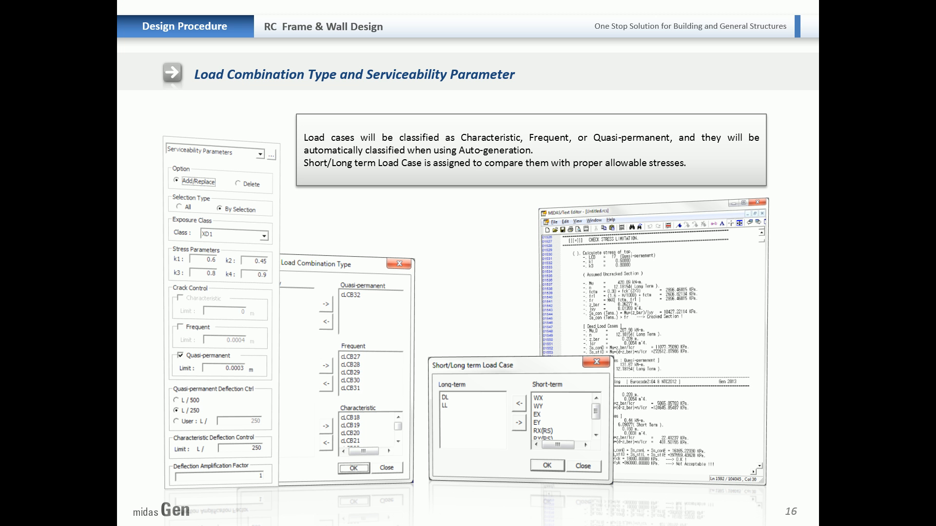
left_click(372, 335)
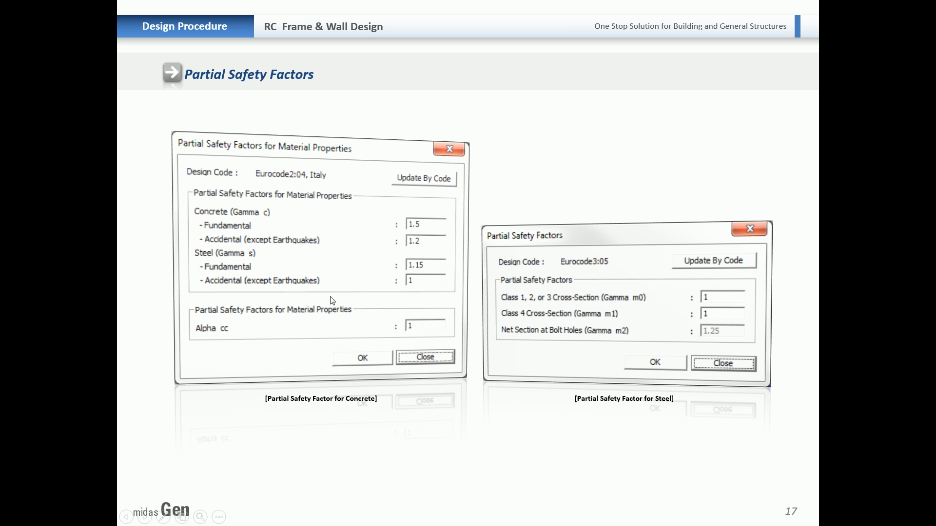
key("alt+Tab")
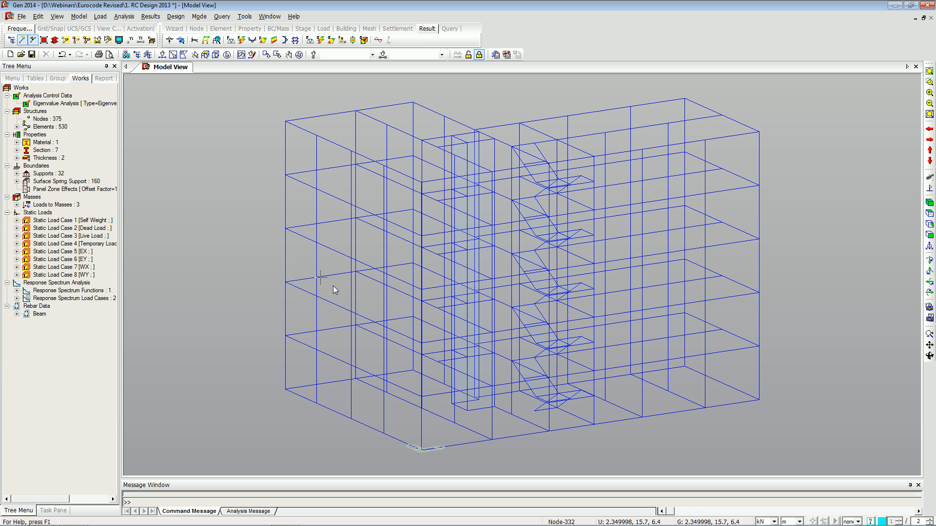
Set the concrete design code to Eurocode2:04 with the Recommended national annex.
left_click(176, 16)
mouse_move(224, 54)
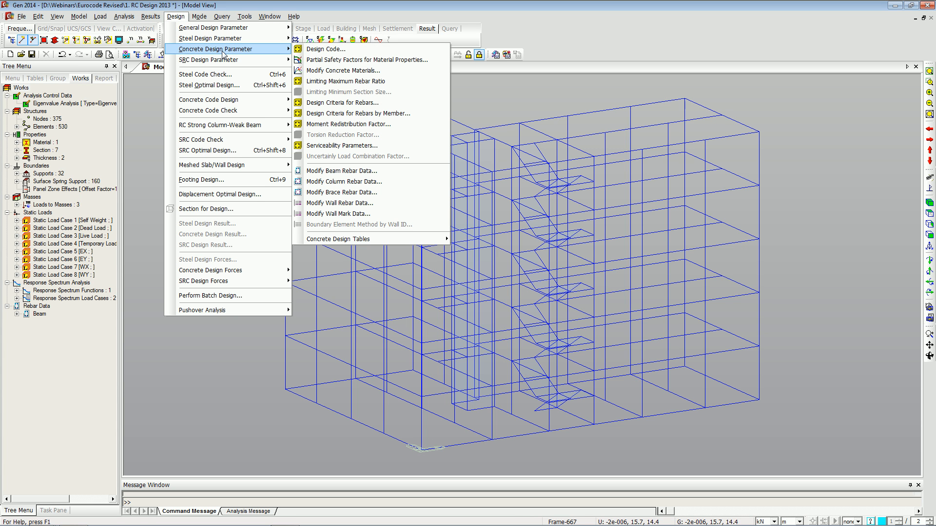
left_click(320, 51)
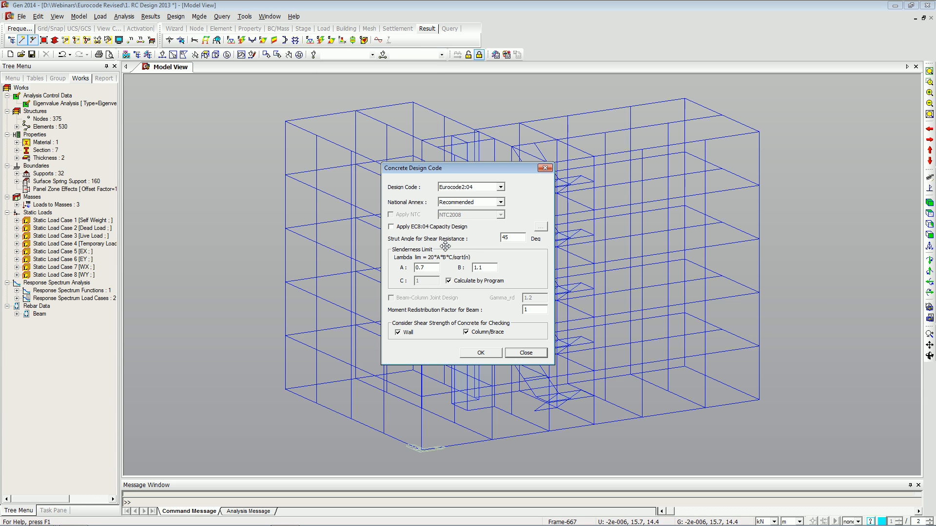
left_click_drag(468, 176, 445, 164)
left_click(471, 177)
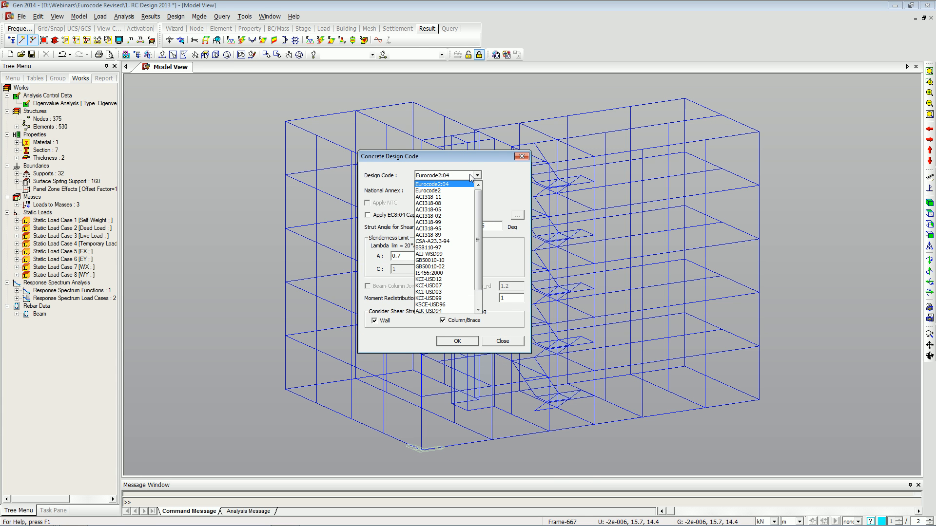
left_click(470, 177)
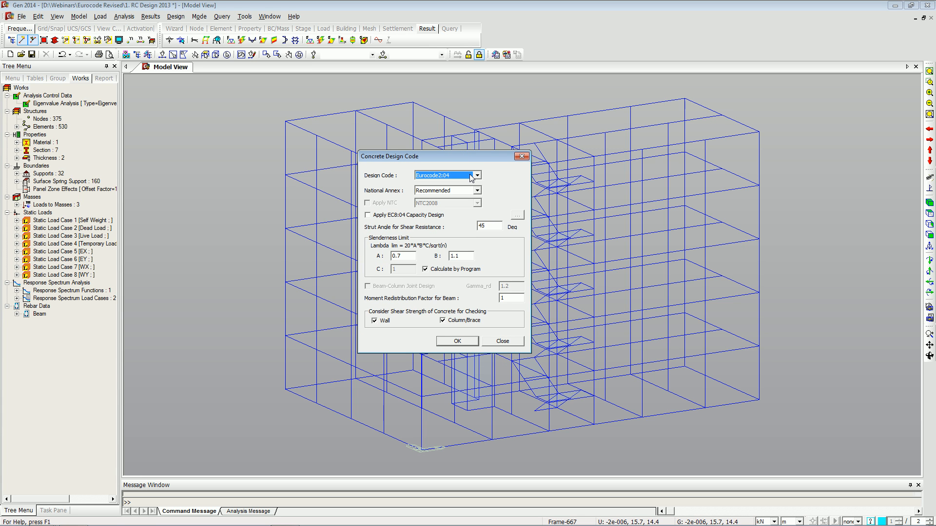
left_click(472, 193)
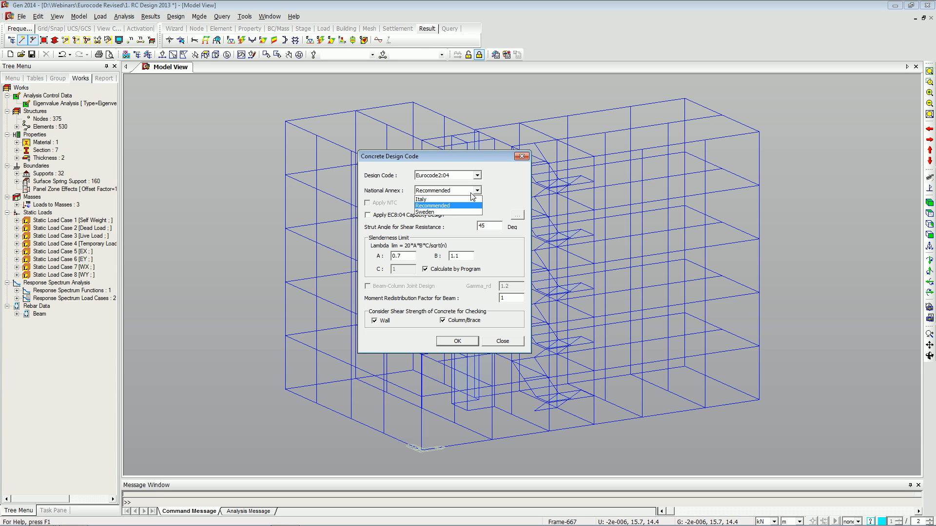
left_click(447, 208)
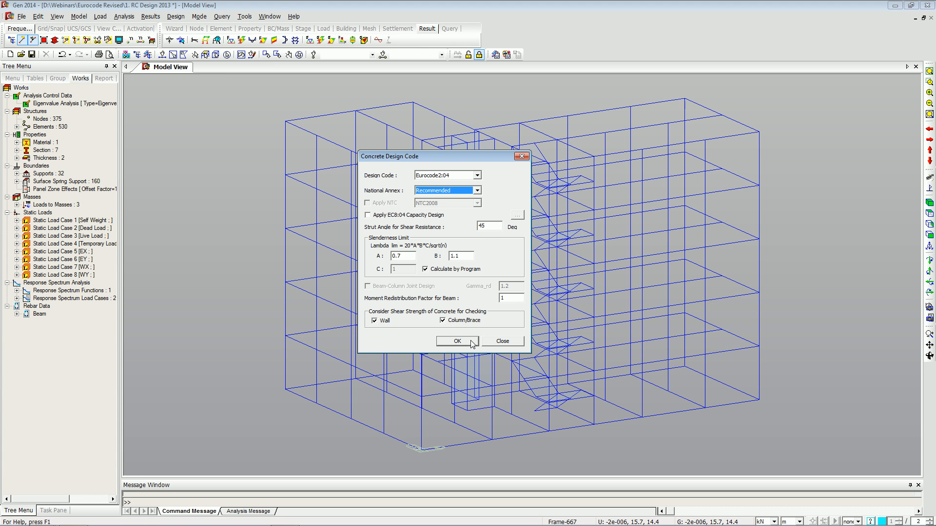
left_click(457, 341)
Review the partial safety factors for concrete and steel material properties and accept them.
left_click(175, 17)
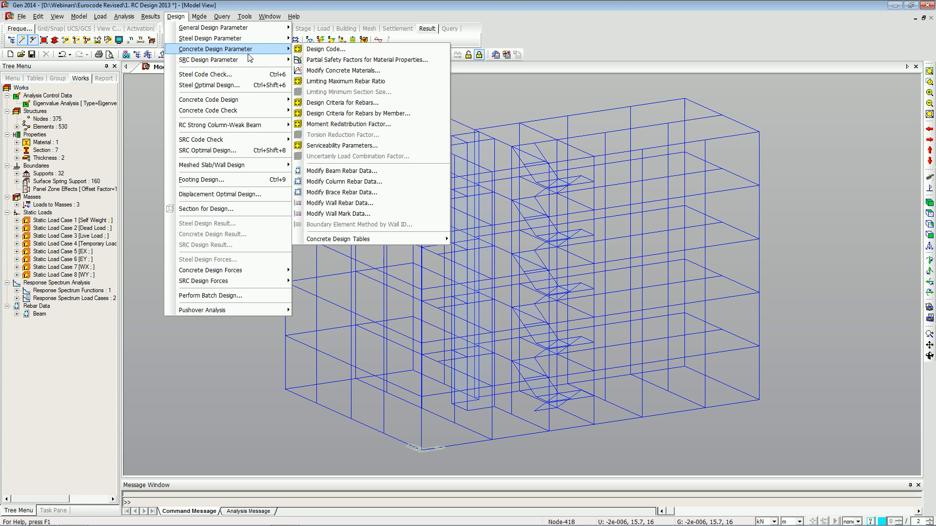
left_click(326, 60)
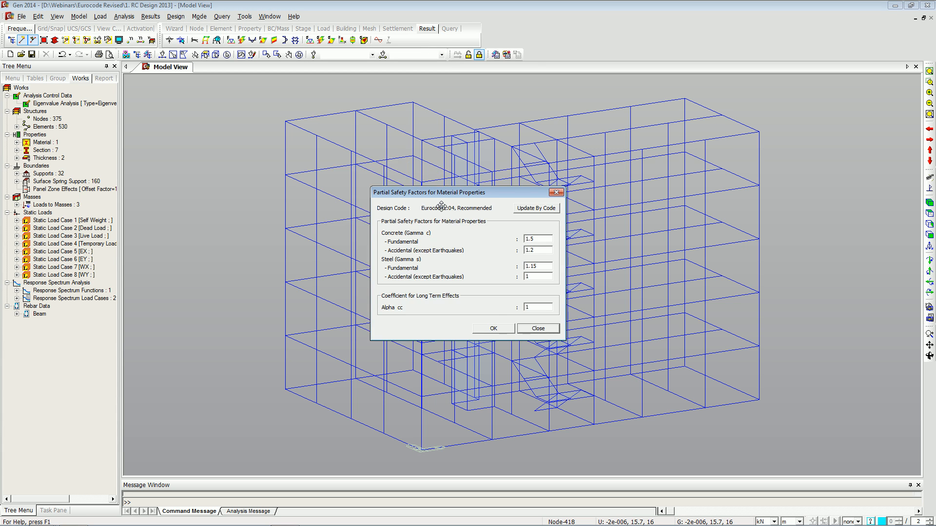
left_click_drag(441, 207, 397, 181)
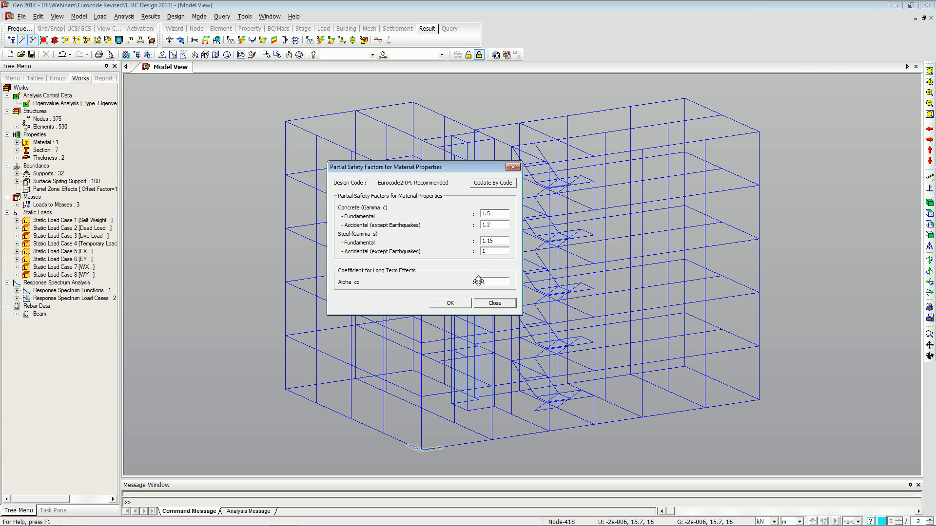
left_click(478, 188)
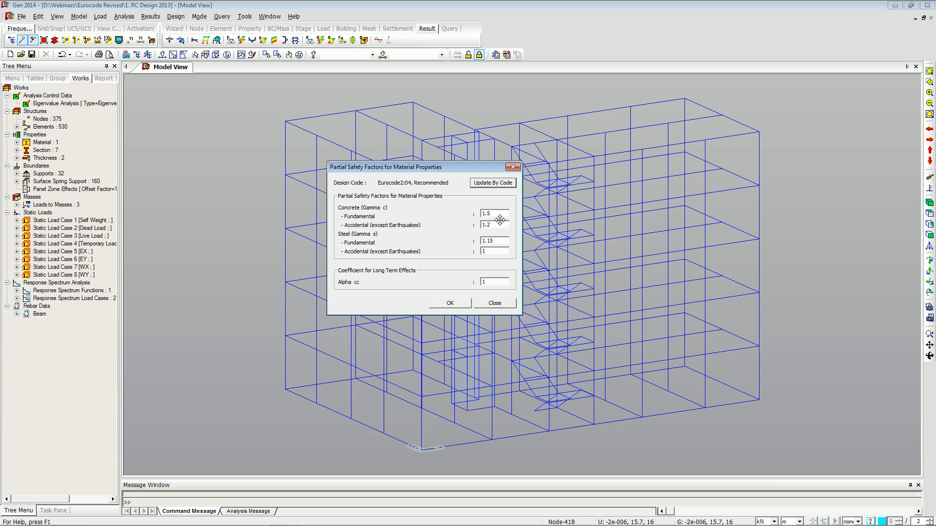
left_click(460, 305)
key("alt+Tab")
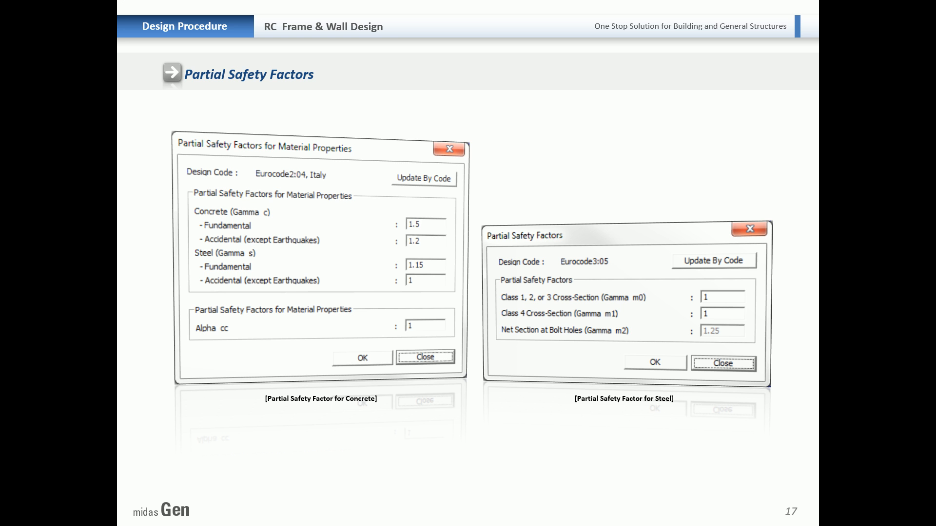
key("Right")
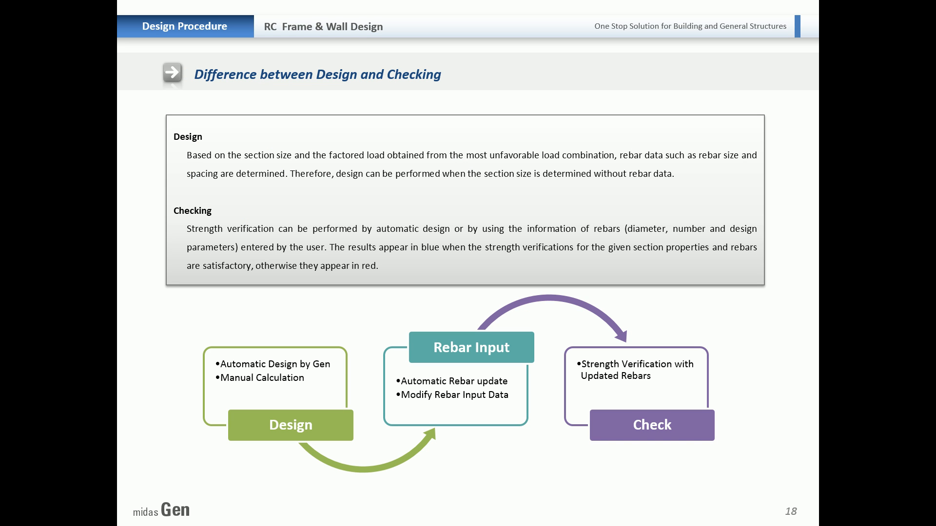
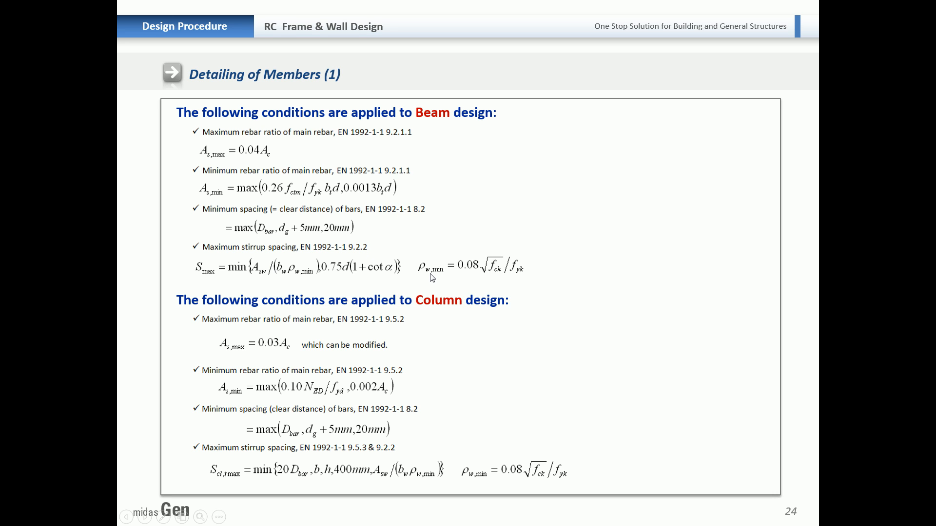
left_click(467, 308)
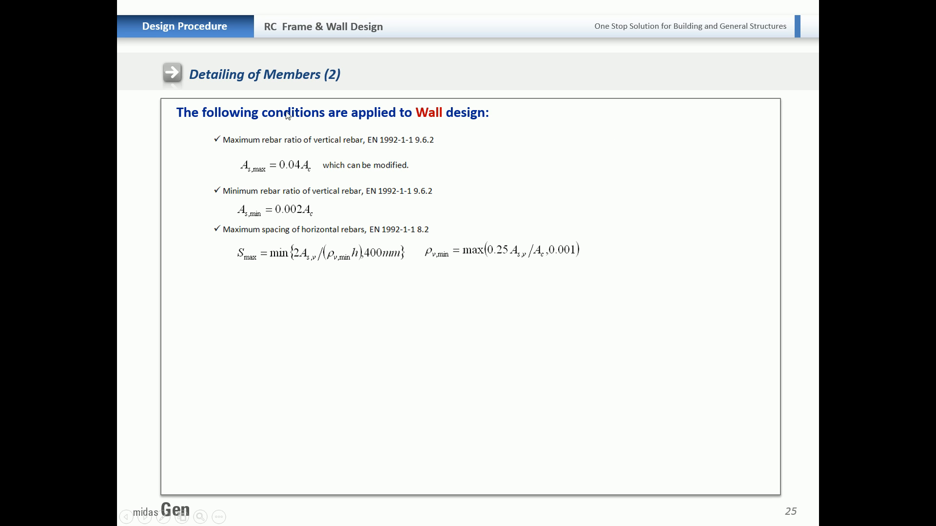
left_click(341, 272)
key("alt+Tab")
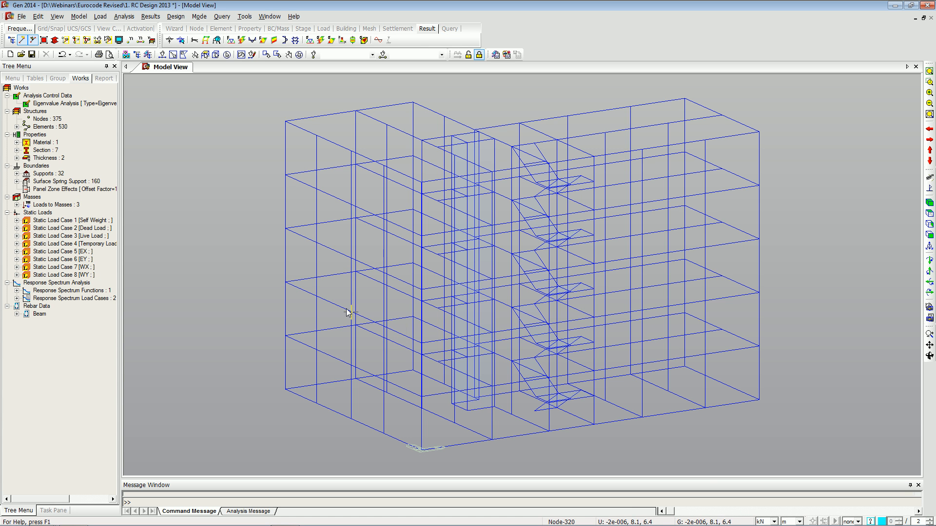
Select two beams at the lower left of the frame and run Concrete Code Design for beams.
left_click(164, 54)
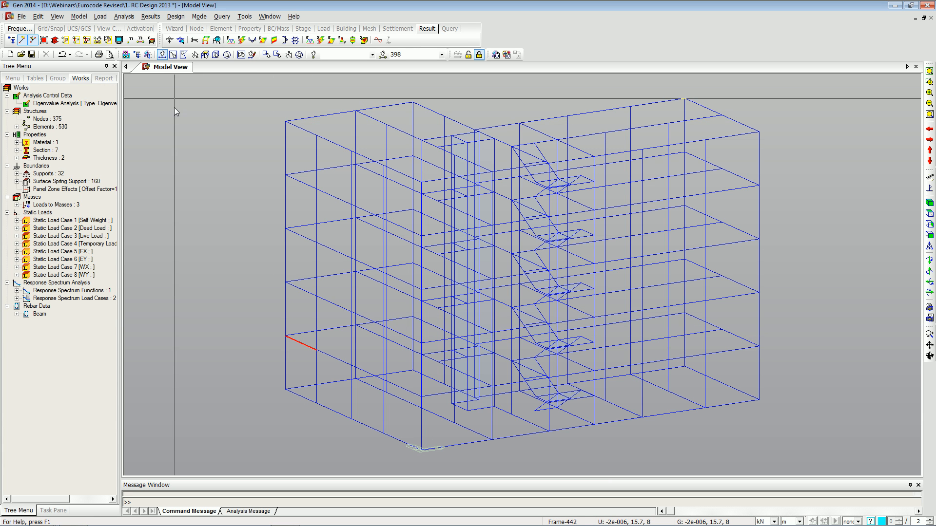
left_click(173, 54)
left_click_drag(280, 332, 269, 292)
left_click(171, 20)
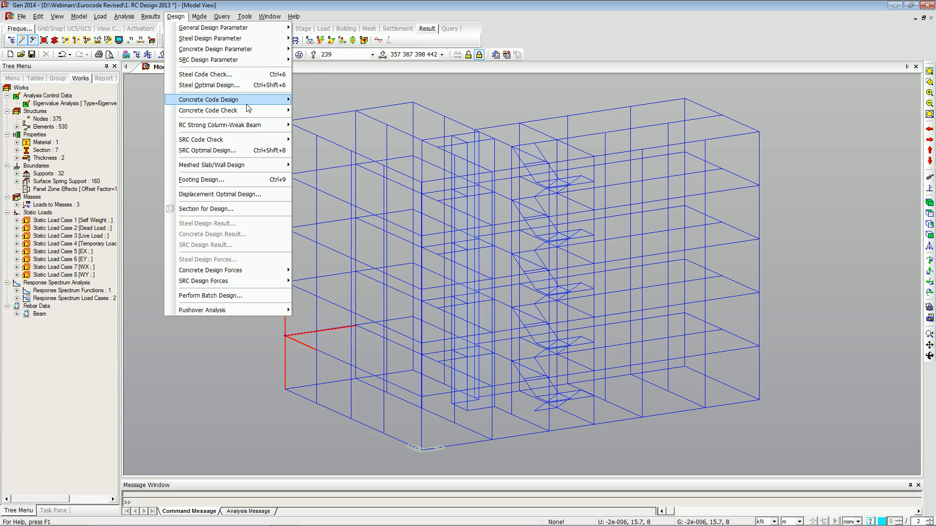
mouse_move(263, 104)
left_click(306, 101)
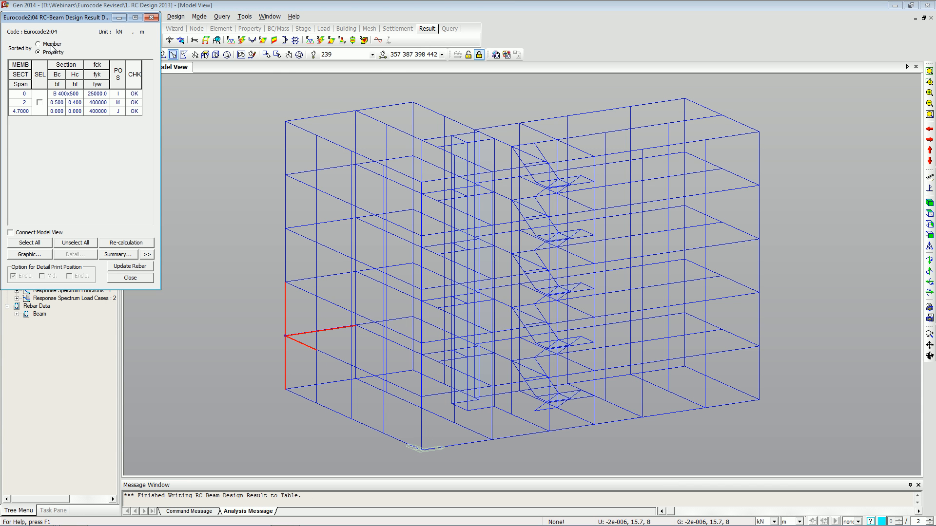
Toggle the result sorting between member and property and expand the beam design result table.
left_click(51, 45)
left_click(45, 53)
left_click(51, 45)
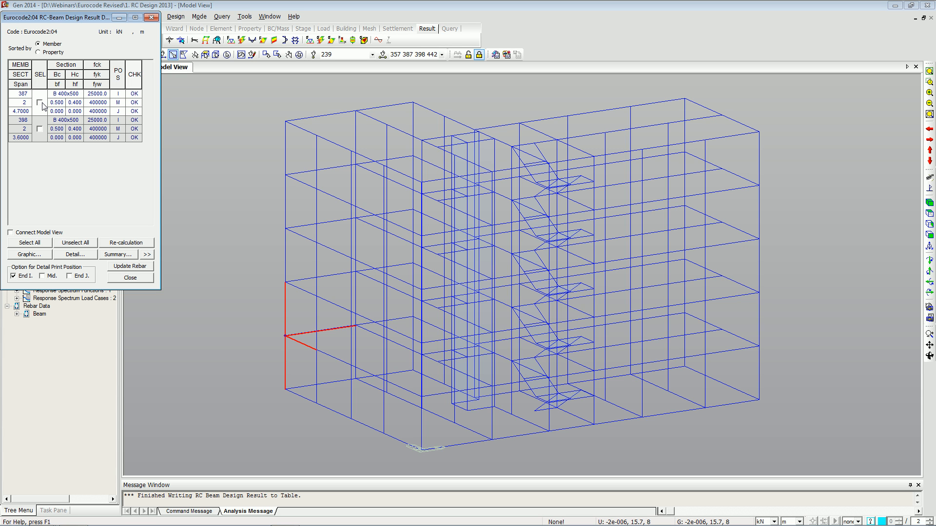
left_click(50, 54)
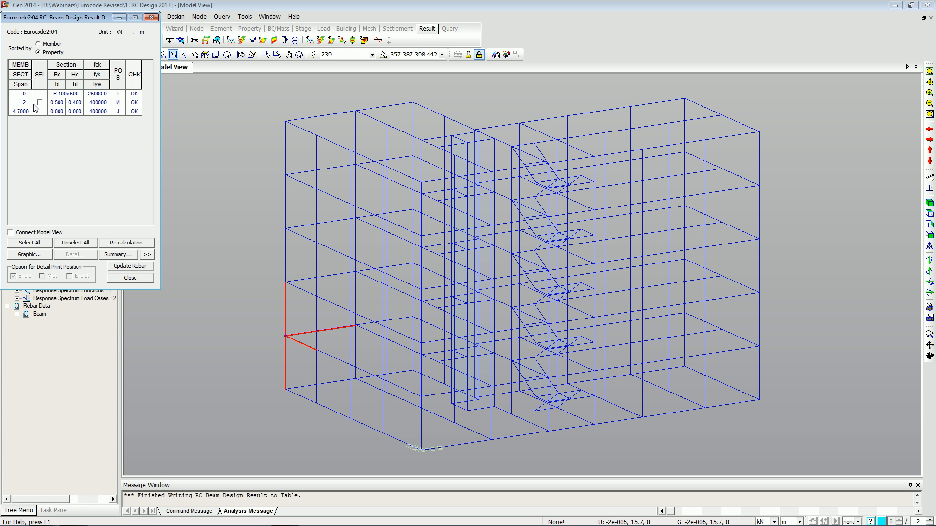
left_click(147, 257)
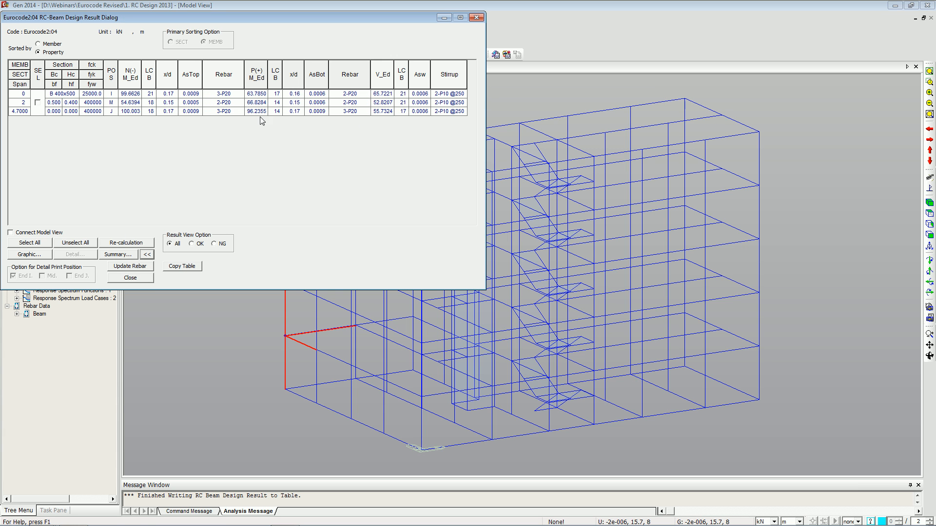
Sort results by member, select member 387, and review its graphic beam design report.
left_click(39, 44)
left_click(37, 103)
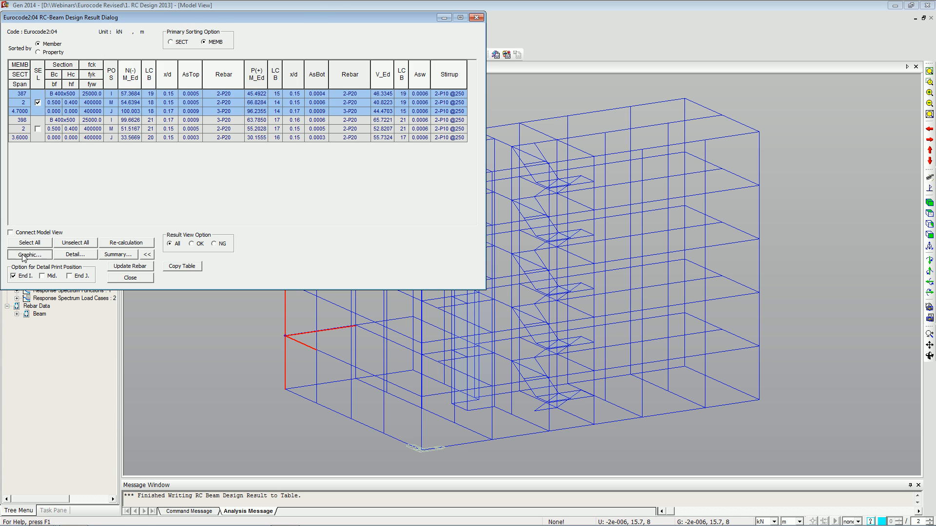
left_click(28, 255)
left_click(313, 9)
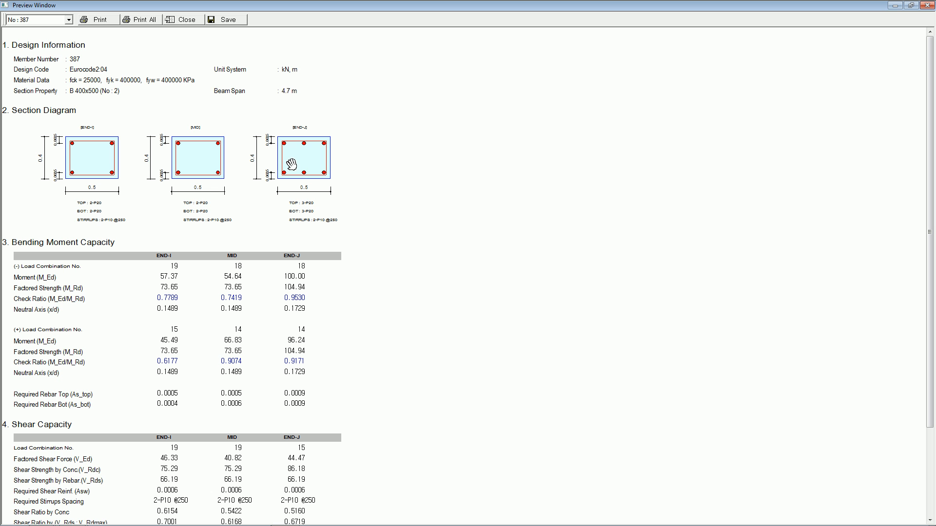
left_click_drag(287, 244, 289, 229)
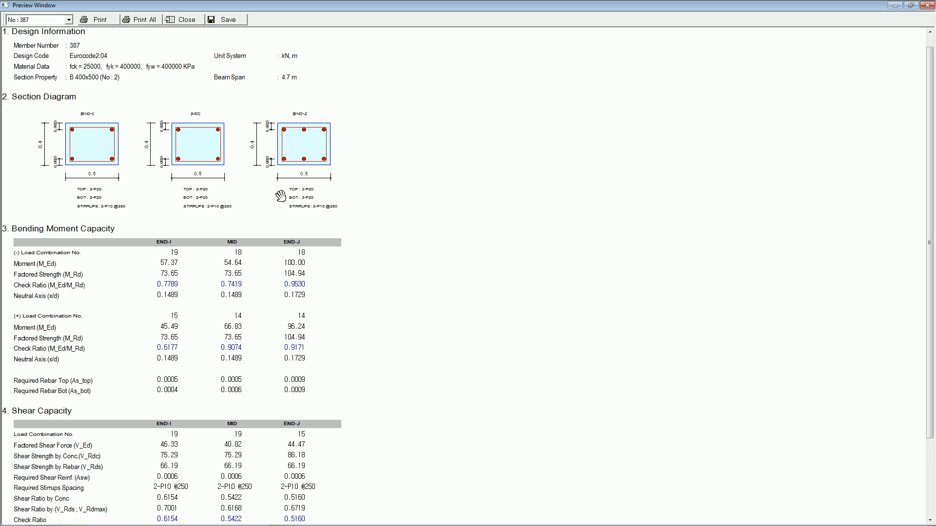
scroll(239, 188, "down", 3)
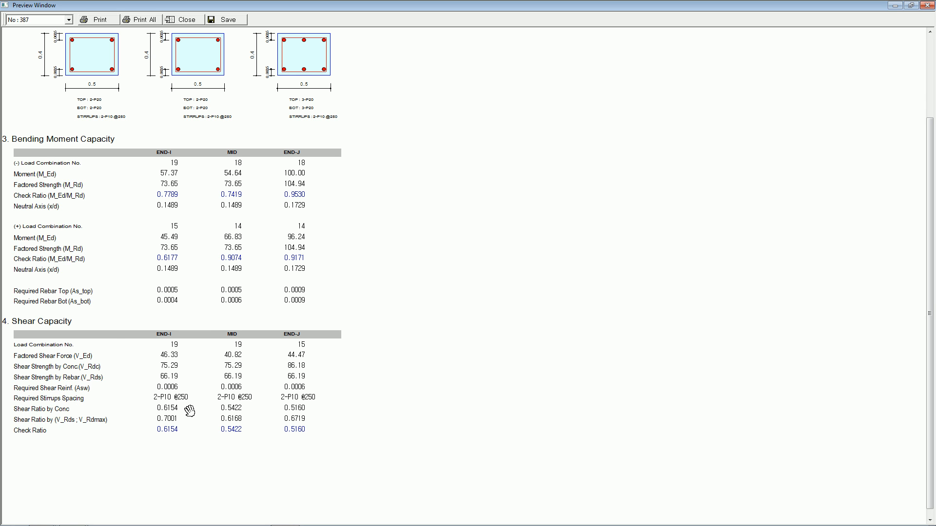
left_click(925, 6)
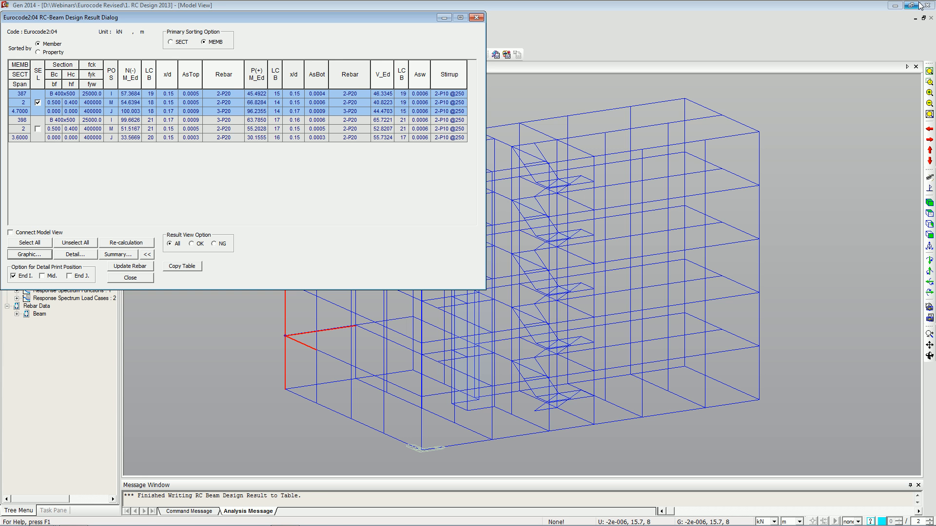
Open the detailed text report for member 387 and examine the load combination definitions.
left_click(76, 254)
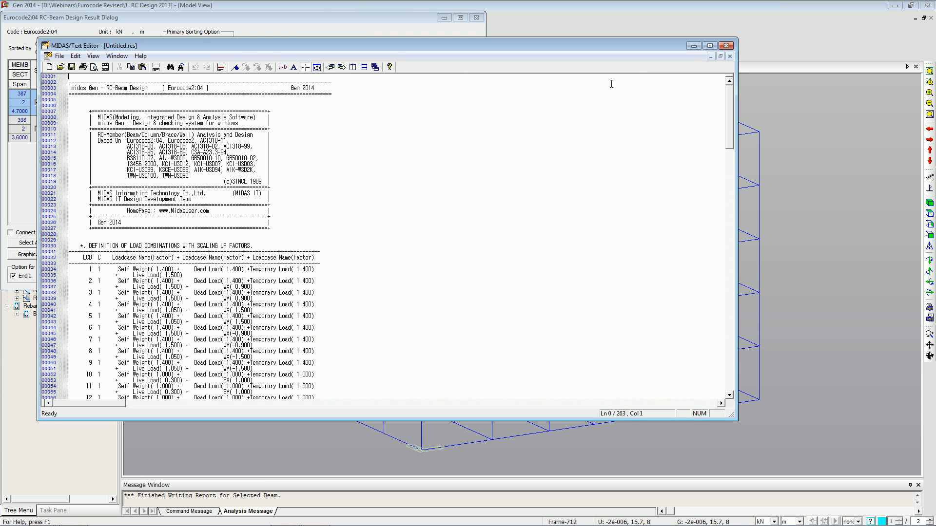
left_click(711, 46)
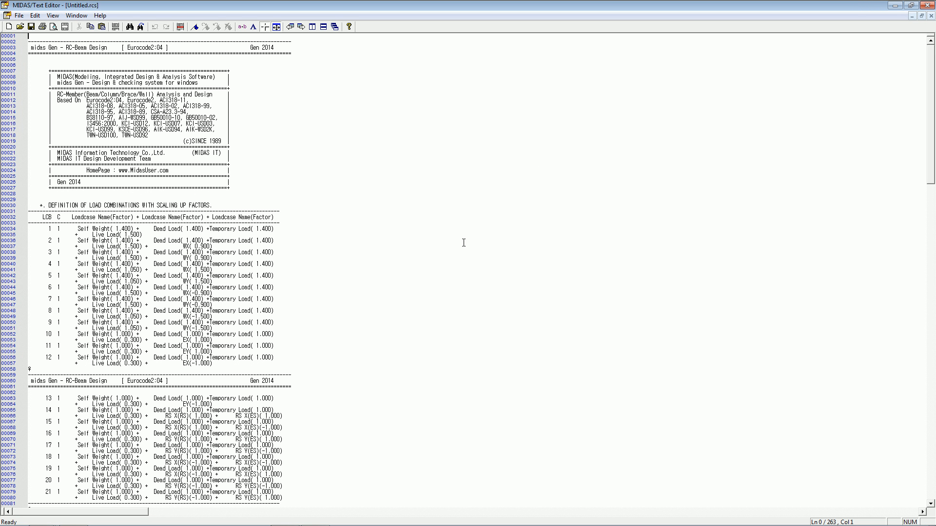
scroll(459, 244, "down", 2)
scroll(458, 244, "down", 2)
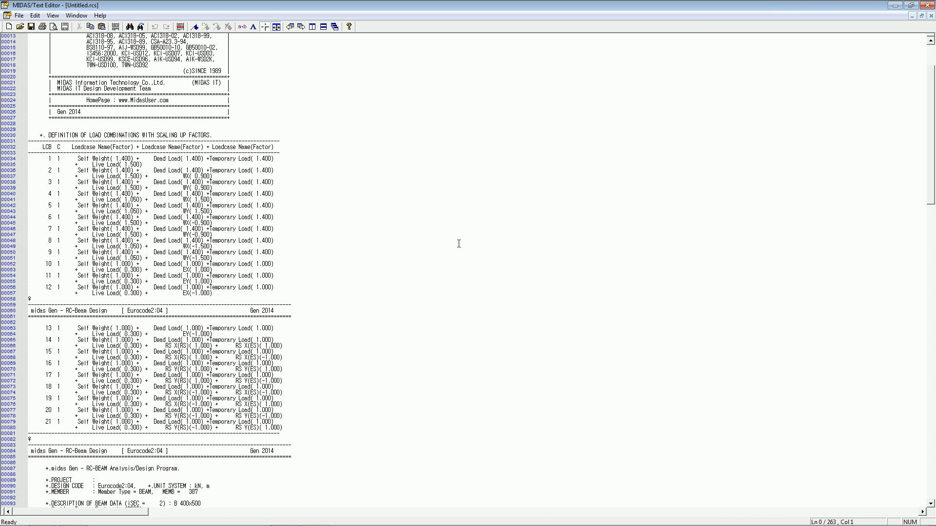
left_click_drag(39, 114, 302, 406)
left_click(302, 406)
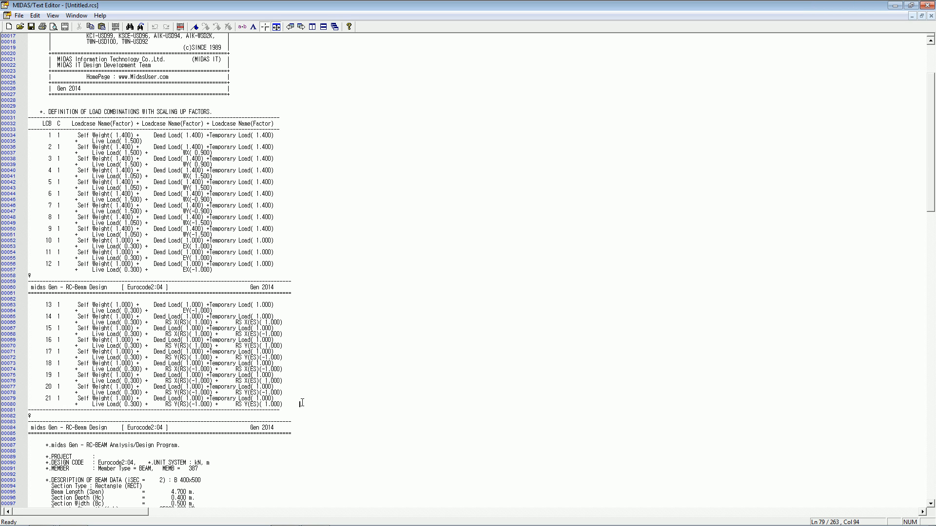
scroll(281, 390, "down", 8)
scroll(280, 390, "down", 7)
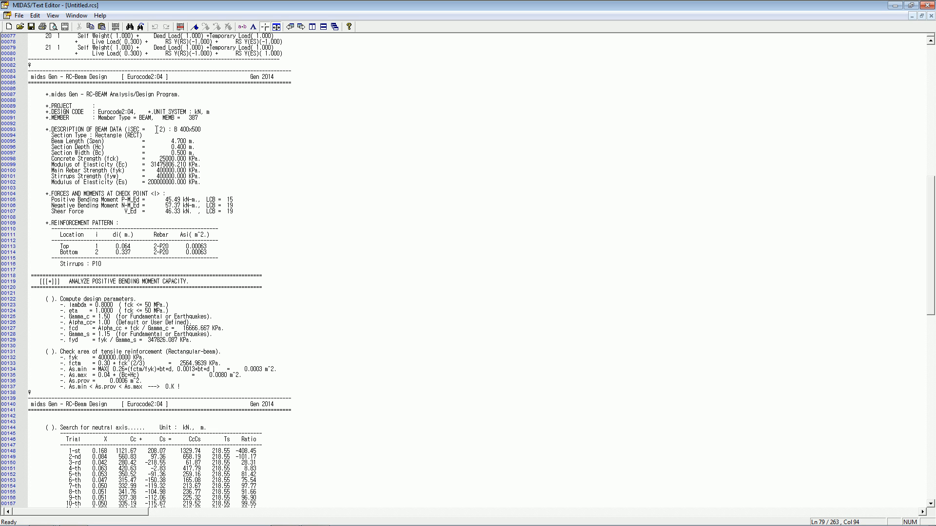
Examine the bending and shear capacity calculations in the detailed report, then close it without saving.
left_click(134, 121)
left_click(137, 125)
scroll(101, 224, "down", 7)
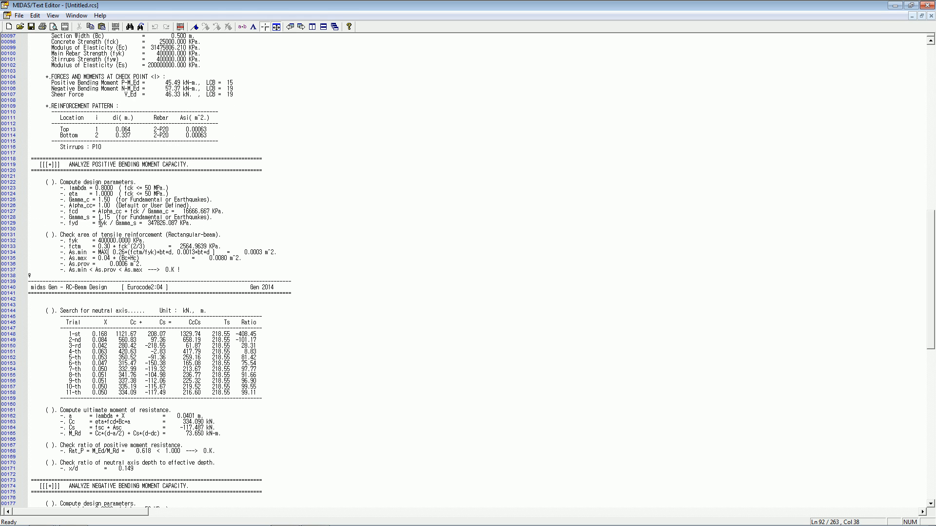
scroll(104, 149, "down", 3)
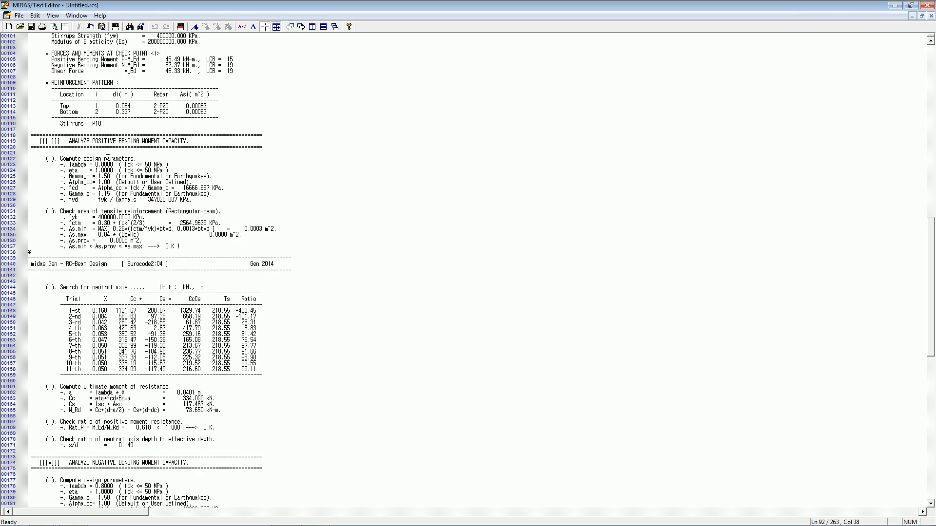
scroll(106, 158, "down", 5)
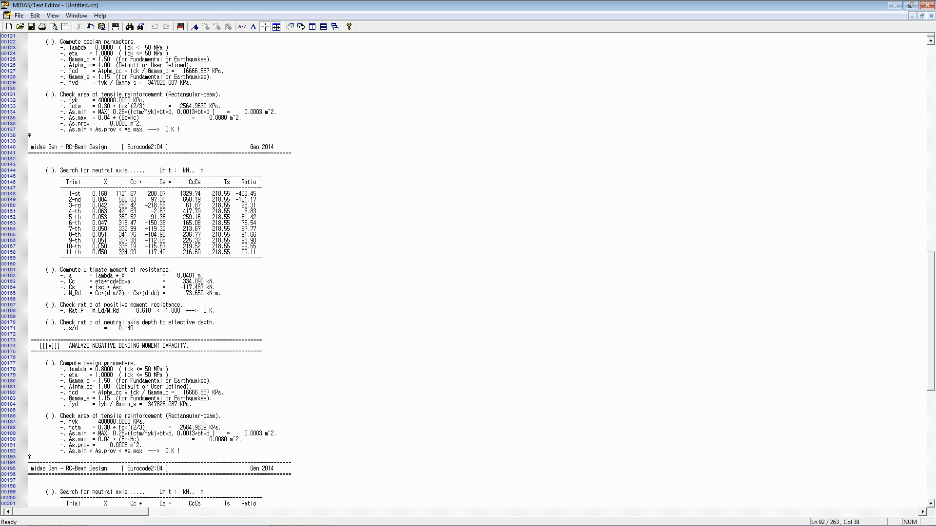
left_click(124, 311)
left_click(115, 293)
scroll(132, 320, "down", 9)
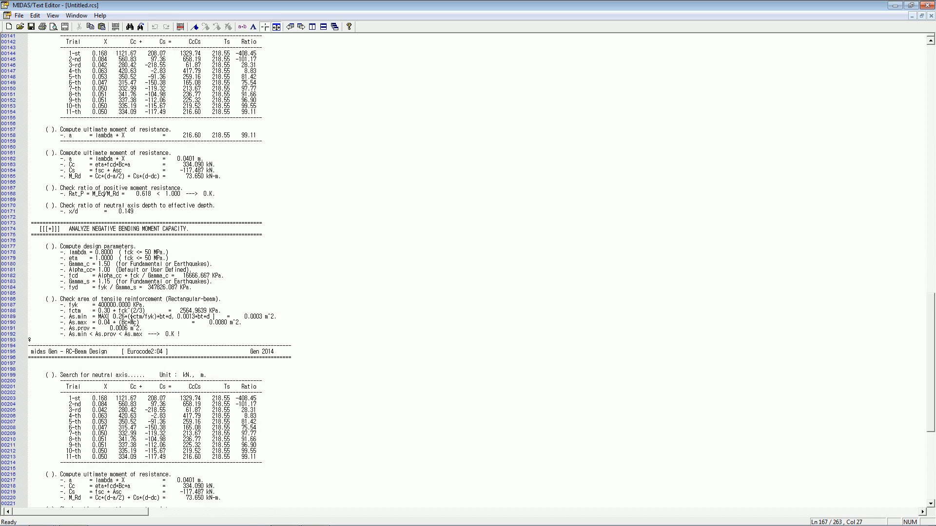
scroll(132, 320, "down", 15)
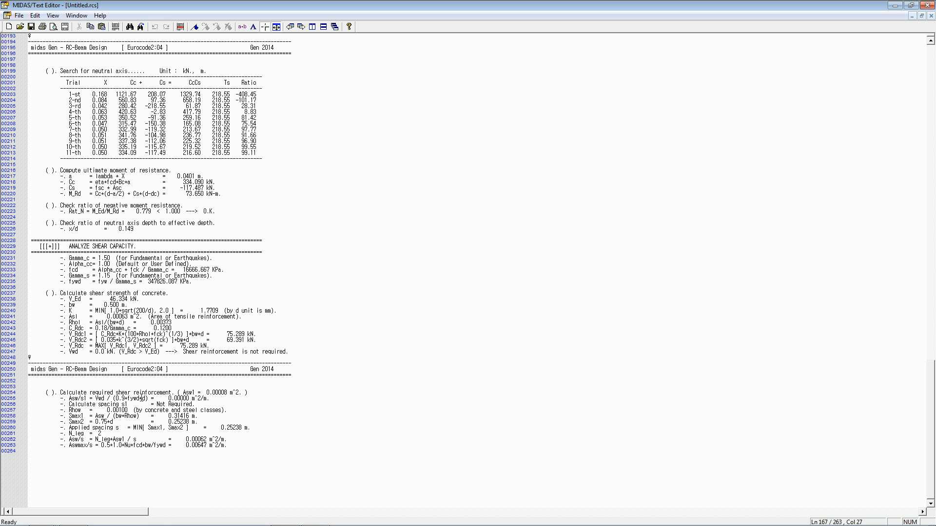
left_click(114, 427)
left_click(98, 427)
left_click(927, 5)
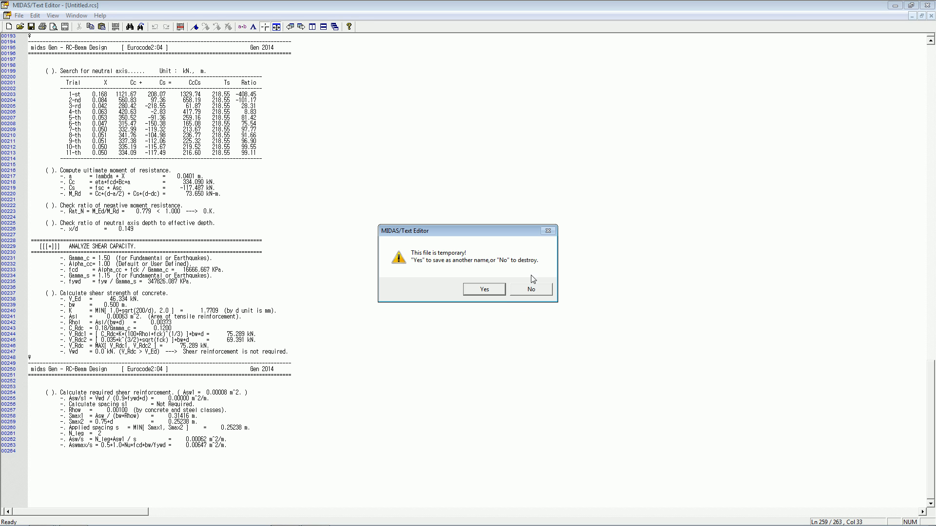
left_click(527, 289)
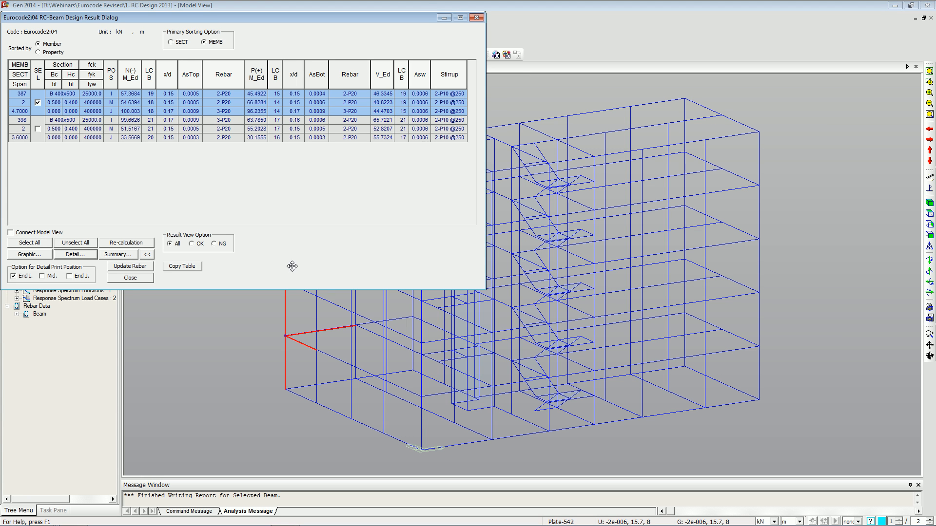
Close the beam design results and run Concrete Code Design for columns.
left_click(476, 17)
left_click(176, 16)
mouse_move(272, 144)
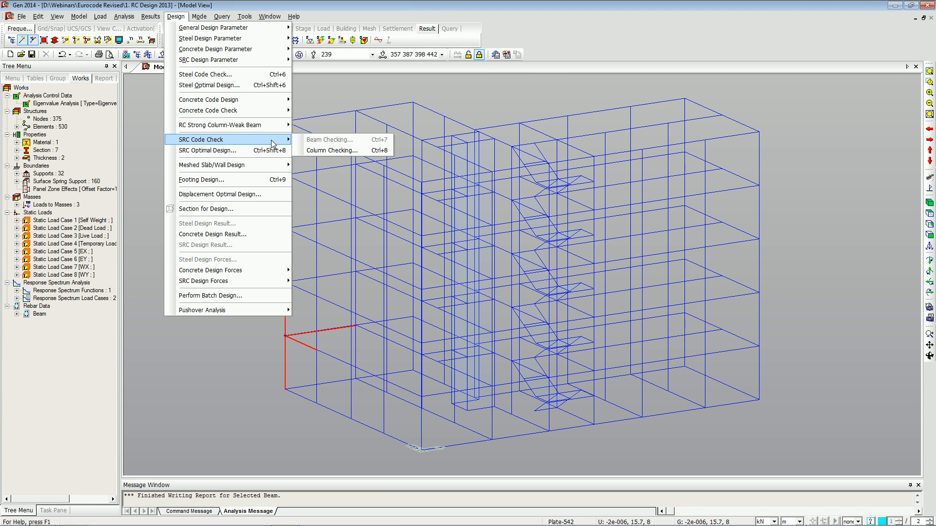
mouse_move(277, 99)
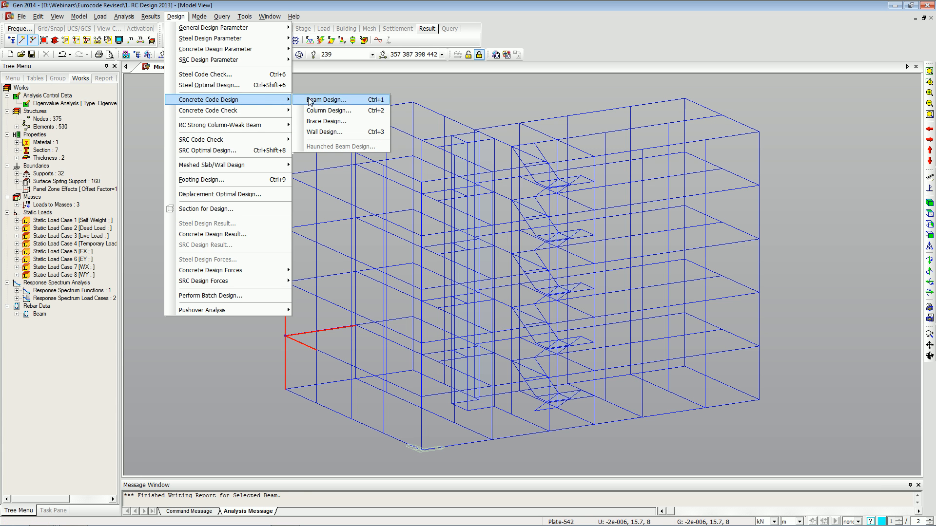
left_click(321, 111)
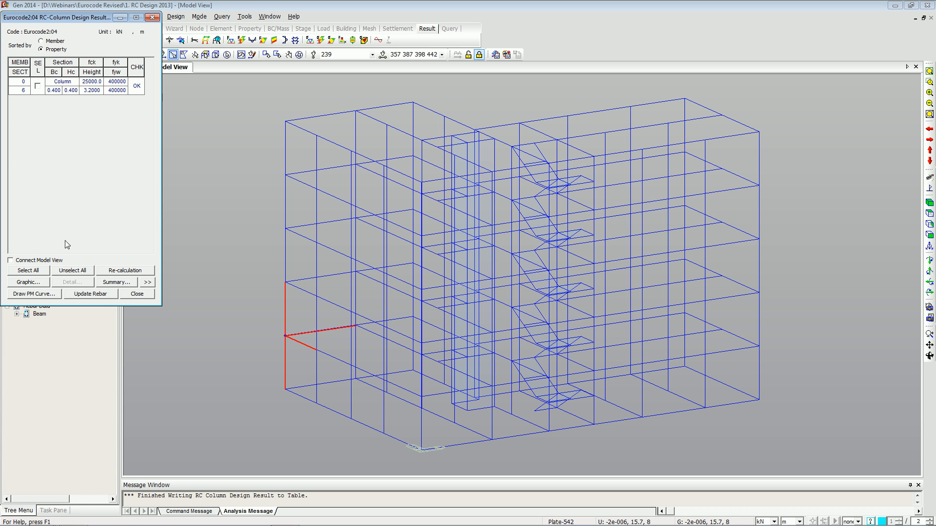
Review the column's graphic design report, then close it and the column design results.
left_click(40, 280)
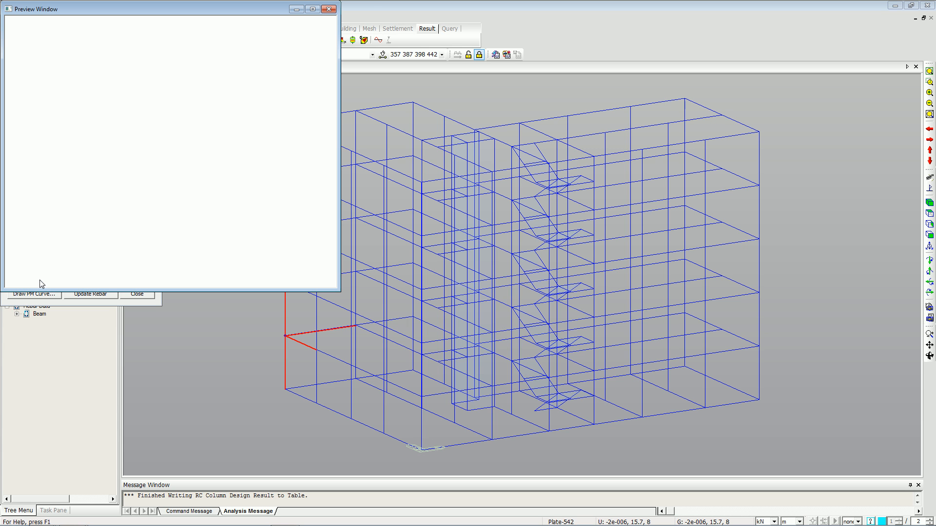
left_click(322, 5)
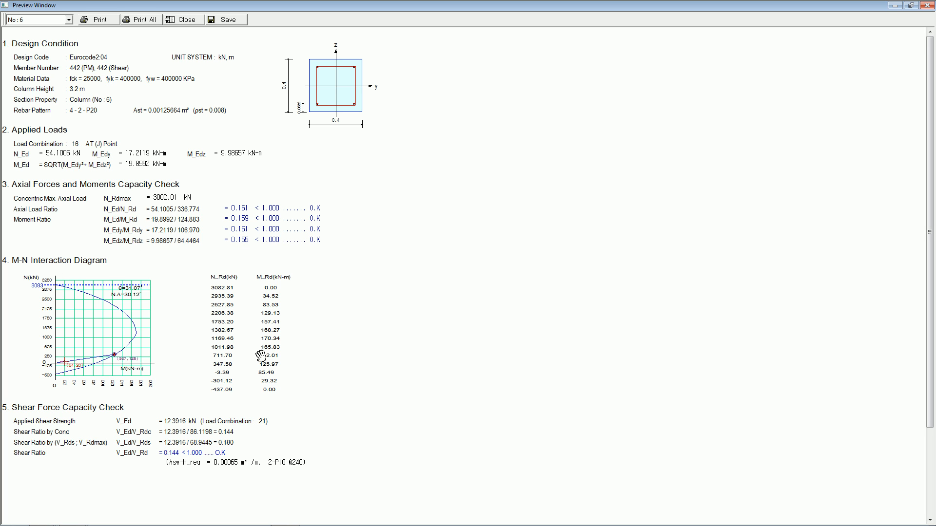
left_click(927, 5)
left_click(134, 291)
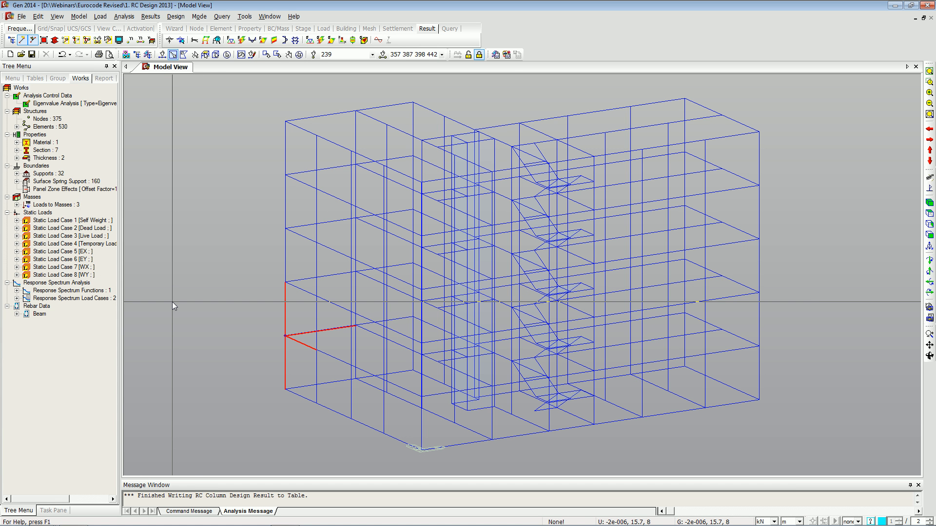
key("alt+Tab")
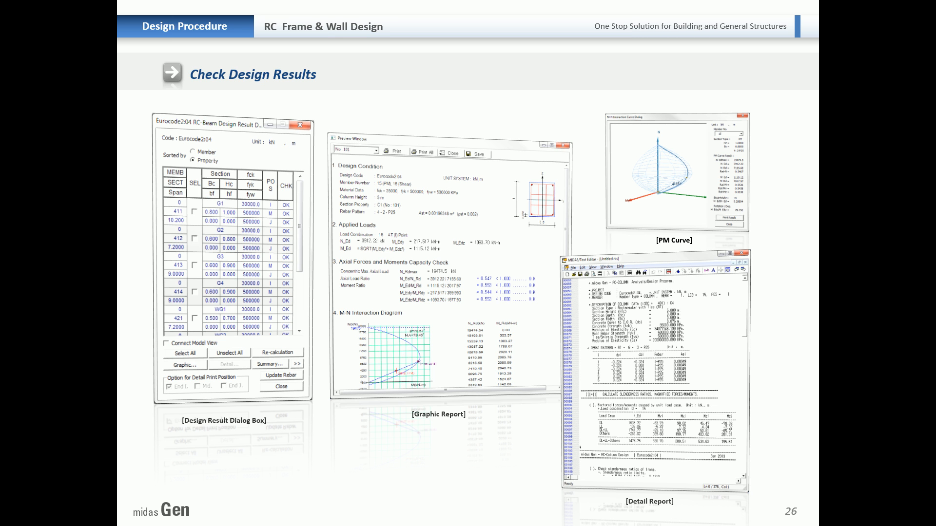
left_click(502, 325)
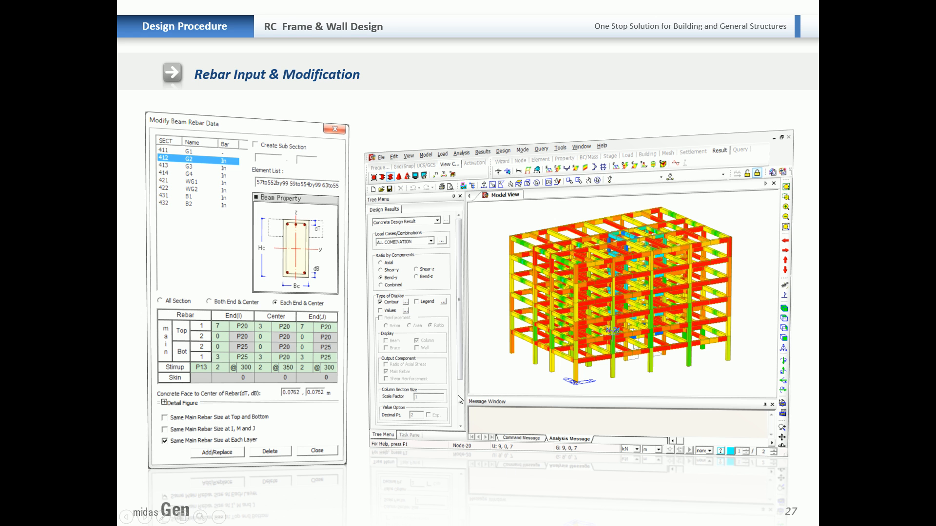
key("alt+Tab")
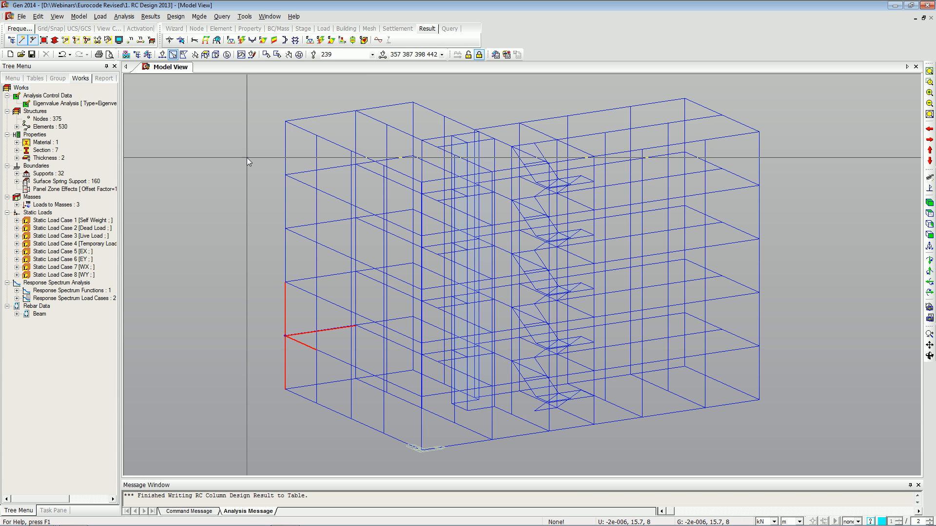
Reopen the concrete beam design results for the selected beams.
left_click(176, 16)
mouse_move(277, 104)
left_click(326, 100)
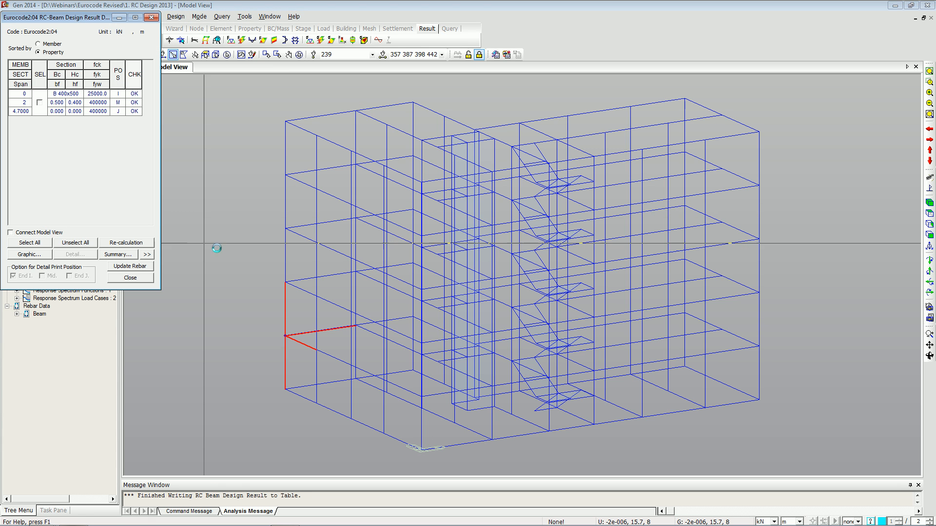
Select all designed beams and update their rebar data from the design results, then close the results.
left_click(29, 242)
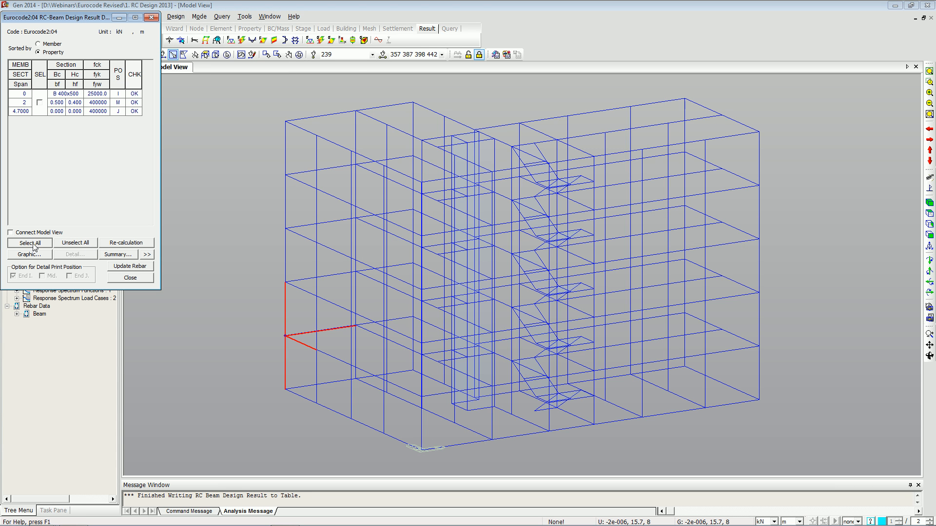
left_click(129, 267)
left_click(136, 277)
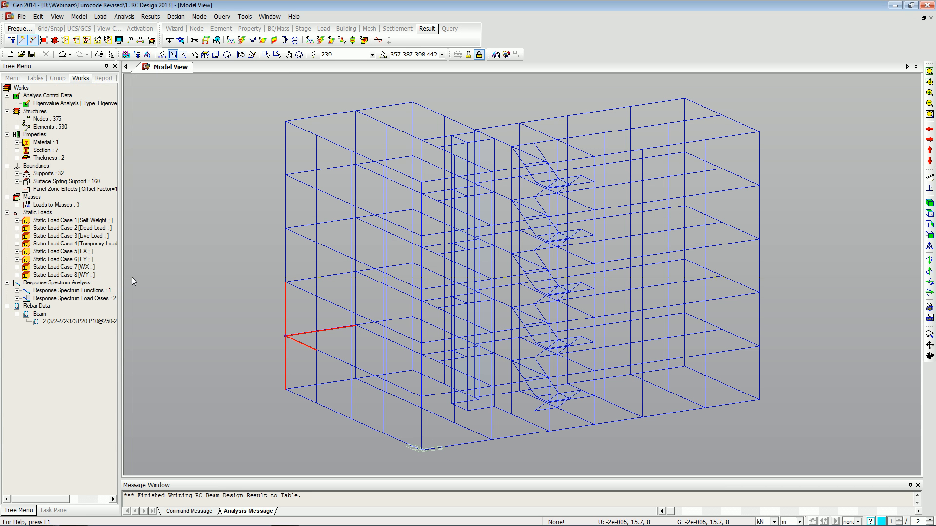
Open the RC column design results, select all columns, update their rebar data, and close the results.
left_click(176, 17)
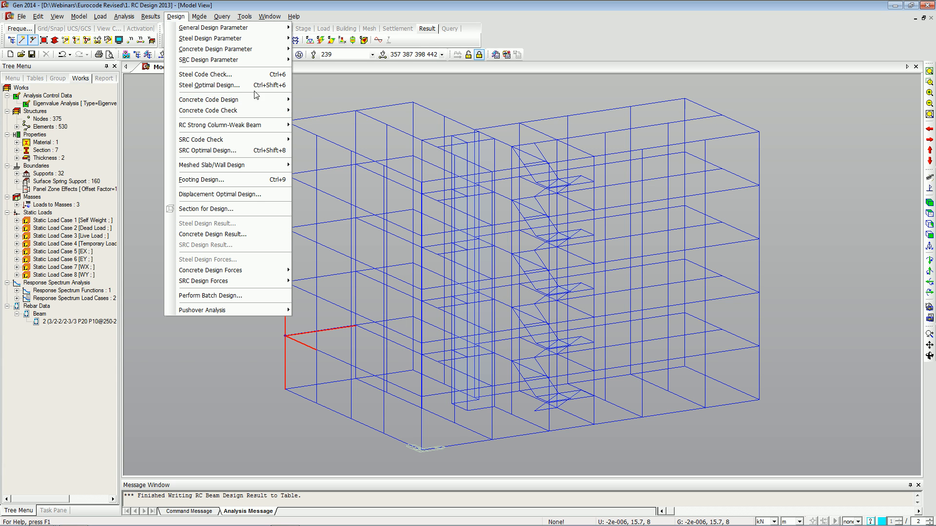
mouse_move(244, 99)
left_click(314, 115)
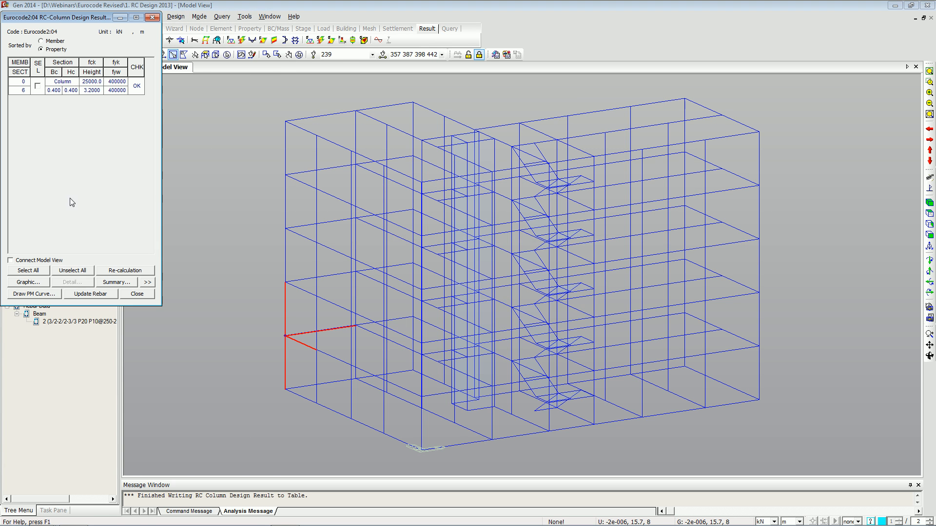
left_click(30, 271)
left_click(98, 295)
left_click(133, 294)
Highlight the members carrying the beam and column rebar data, then clear the selection.
double_click(59, 321)
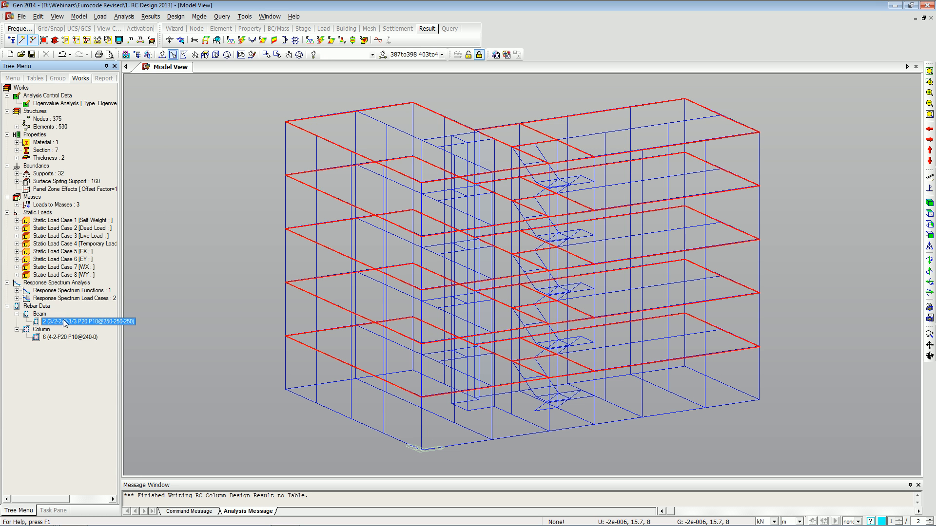
double_click(59, 336)
left_click(299, 55)
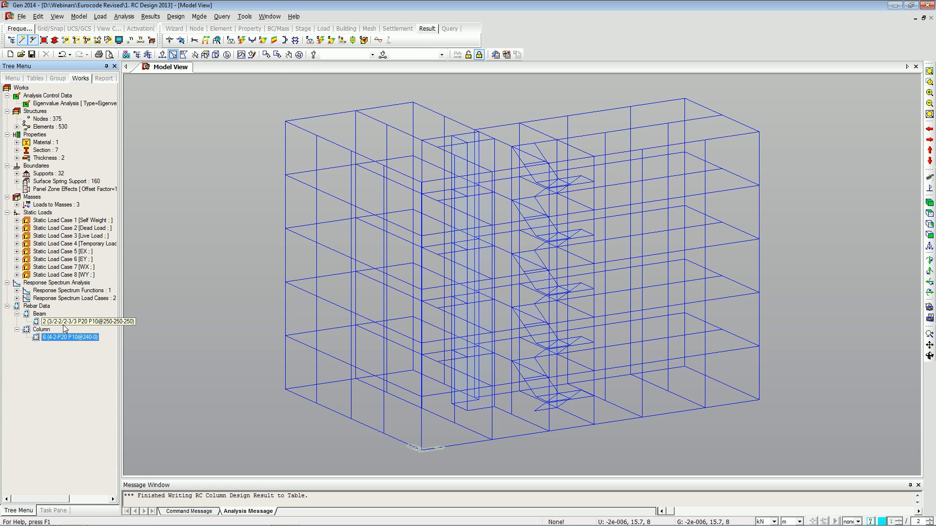
Modify the B 400x500 beam rebar data: set center top layer to 1 bar and center bottom layer to 3 bars.
left_click(175, 16)
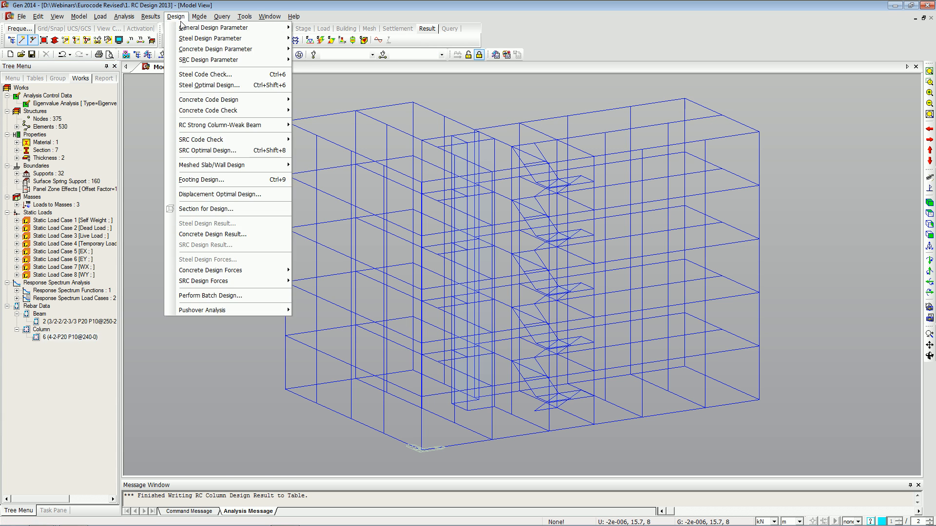
mouse_move(241, 50)
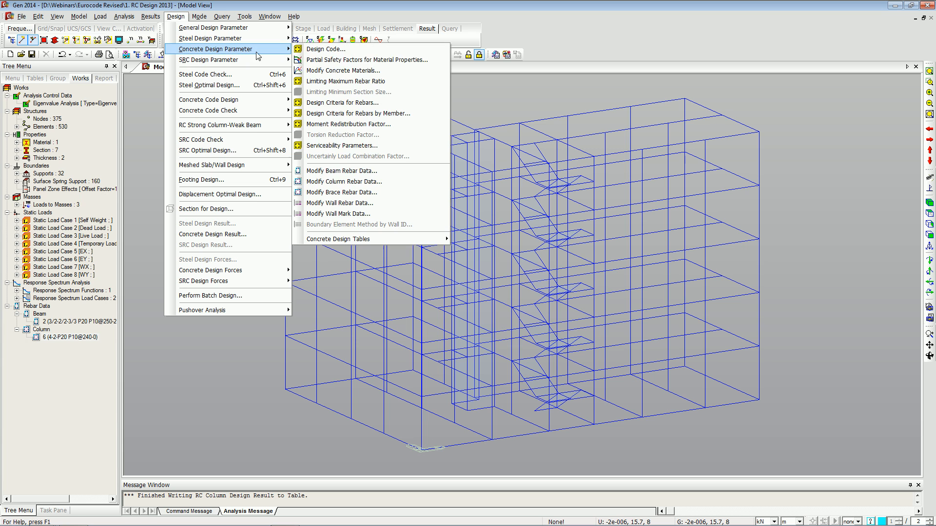
left_click(350, 172)
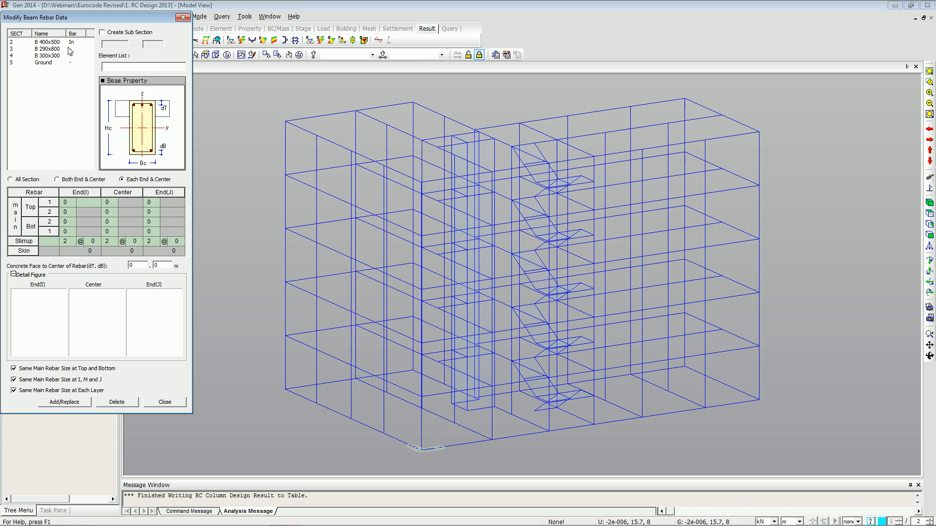
left_click(40, 43)
left_click(107, 232)
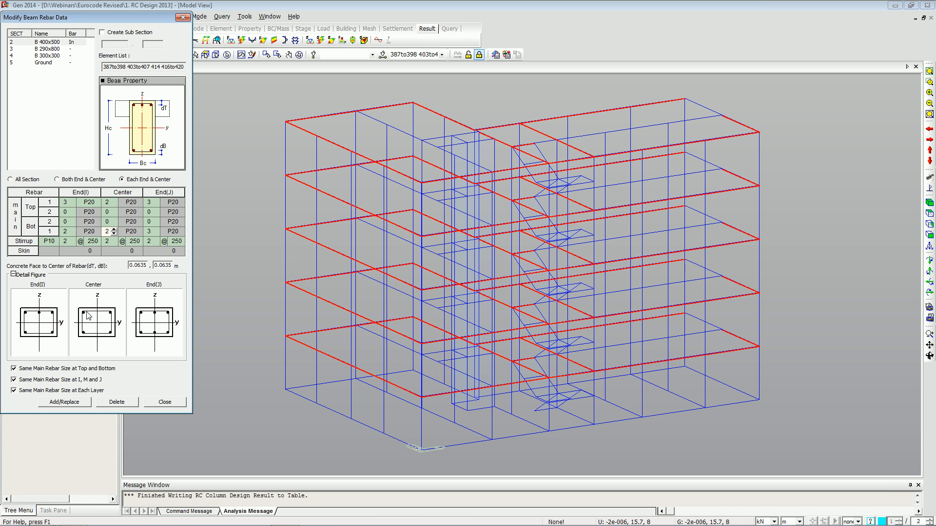
left_click_drag(109, 232, 93, 231)
type("3")
left_click(109, 206)
left_click_drag(109, 206, 96, 205)
type("1")
left_click(64, 215)
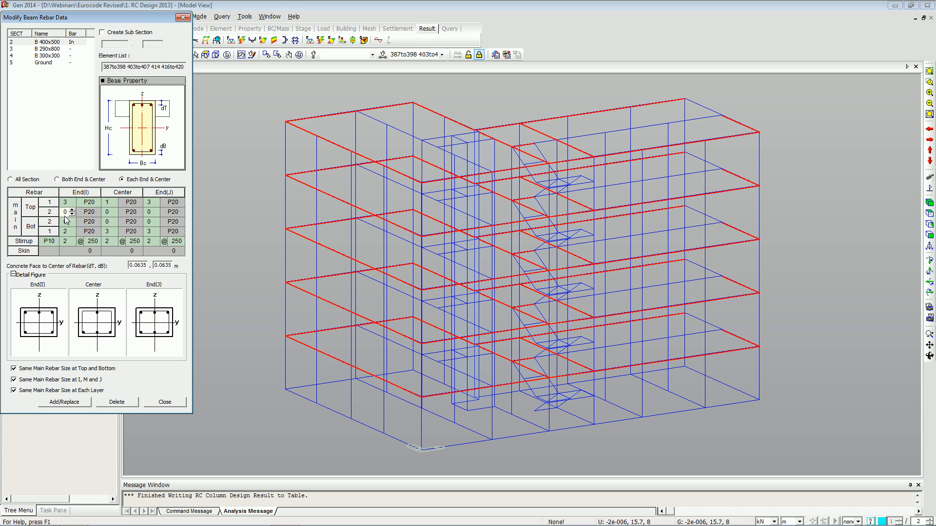
left_click(64, 402)
left_click(153, 404)
Select the beam on the lower floor's left edge and run the Concrete Code Check for beams.
left_click(299, 55)
left_click(285, 335)
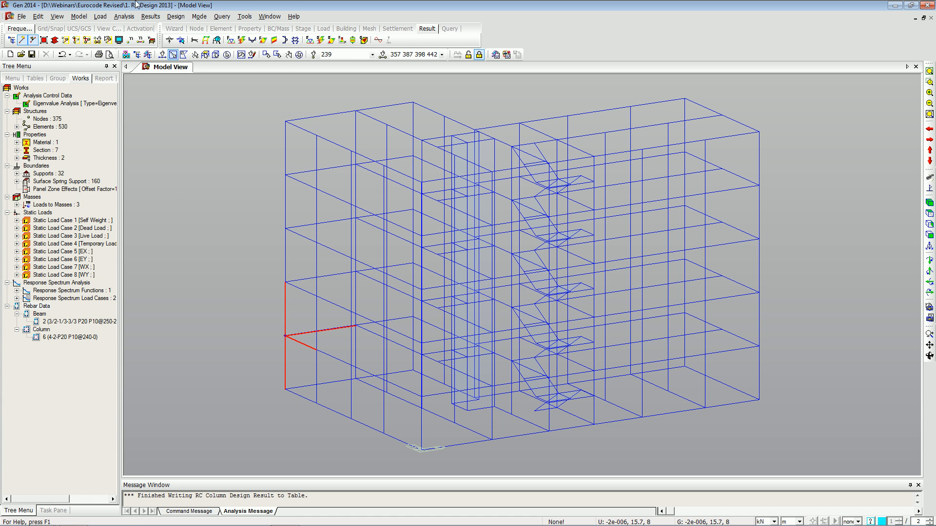
left_click(174, 16)
mouse_move(246, 111)
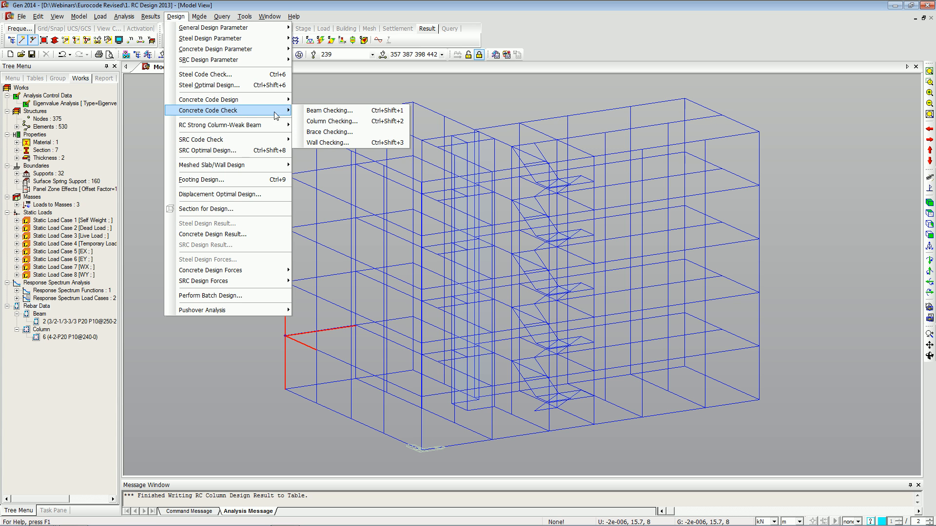
left_click(301, 110)
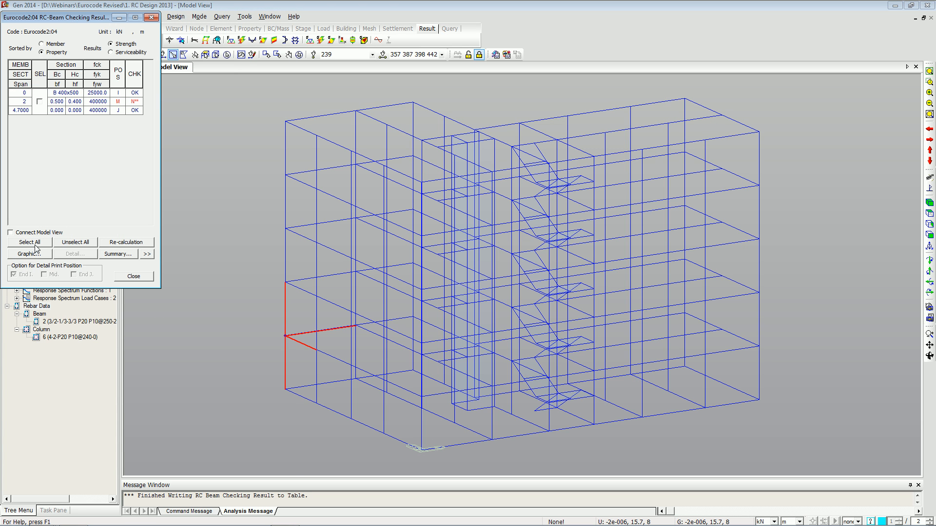
Review the beam checking graphic report's bending and shear capacity checks, then close it.
left_click(39, 254)
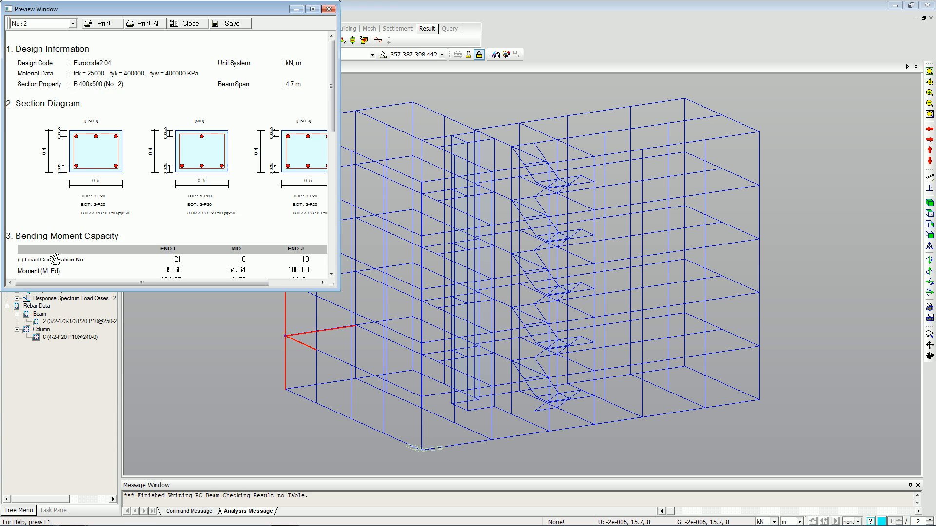
left_click(312, 9)
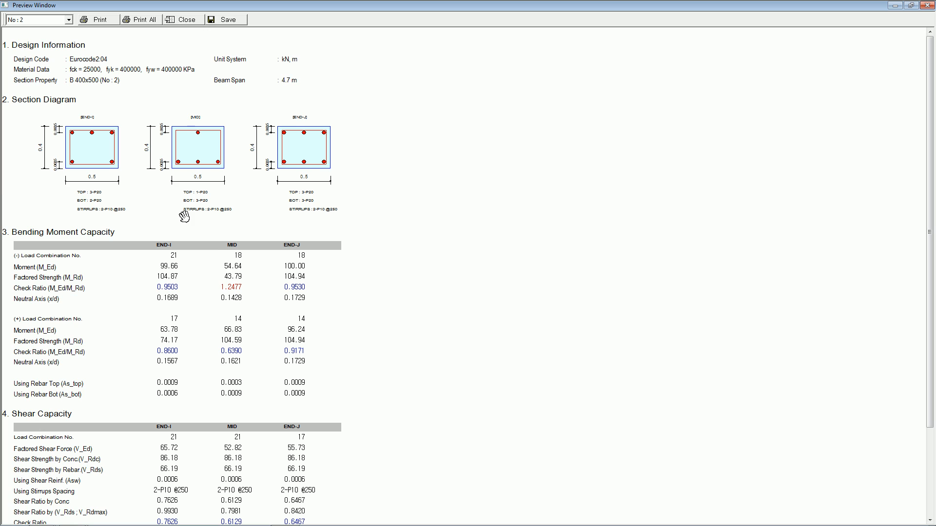
left_click_drag(248, 289, 251, 228)
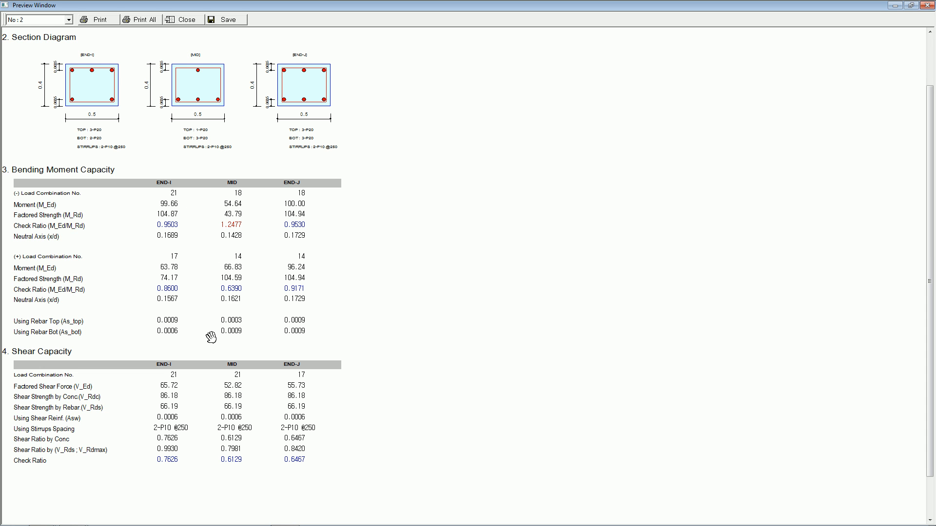
scroll(228, 188, "up", 1)
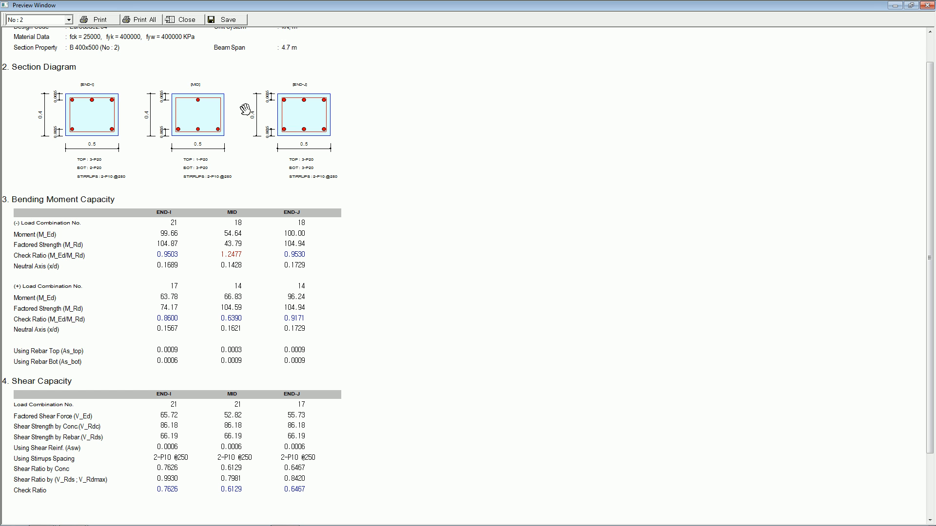
left_click(926, 5)
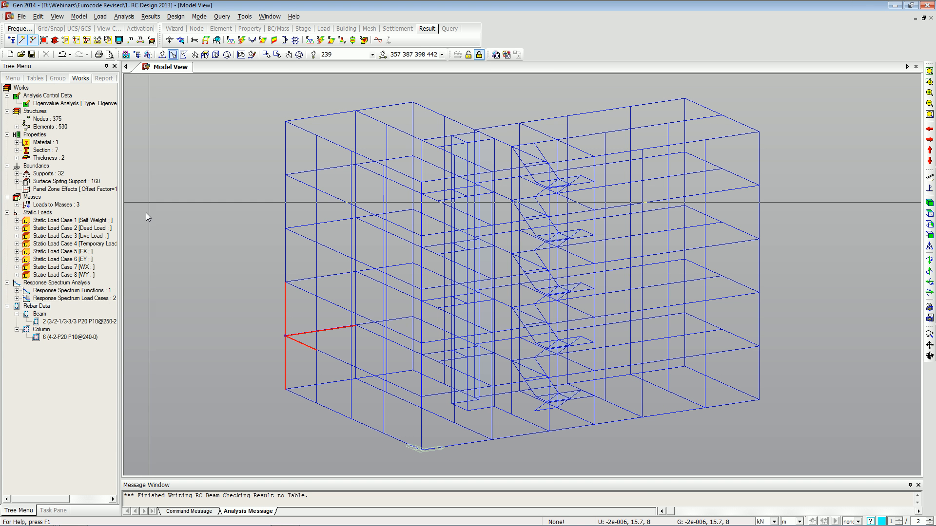
key("alt+Tab")
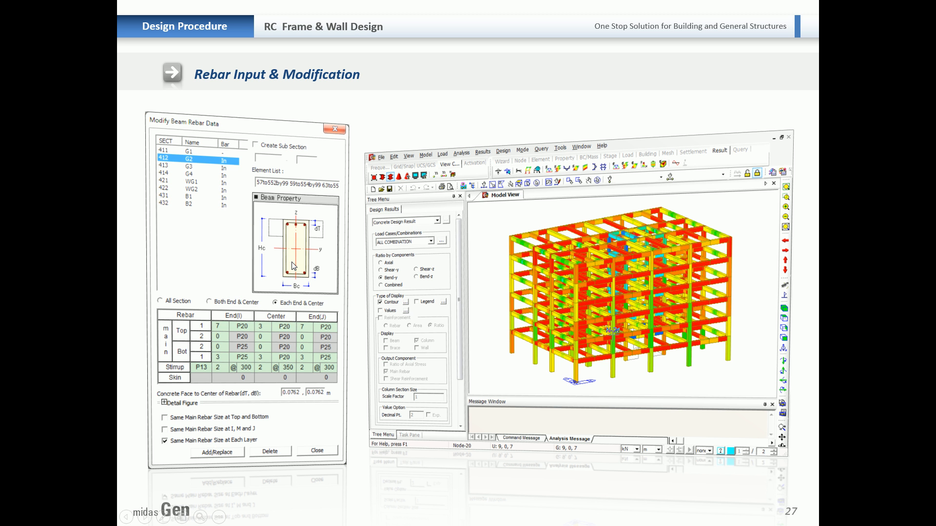
left_click(297, 254)
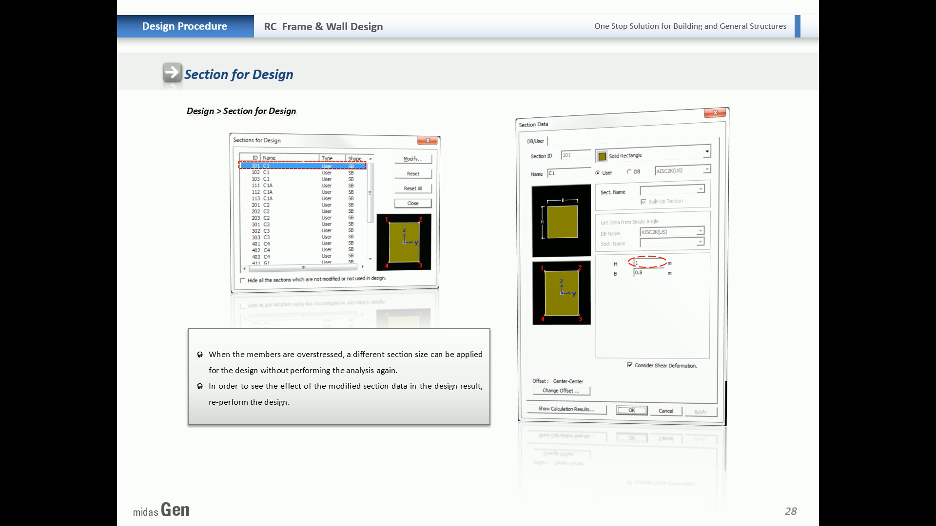
key("alt+Tab")
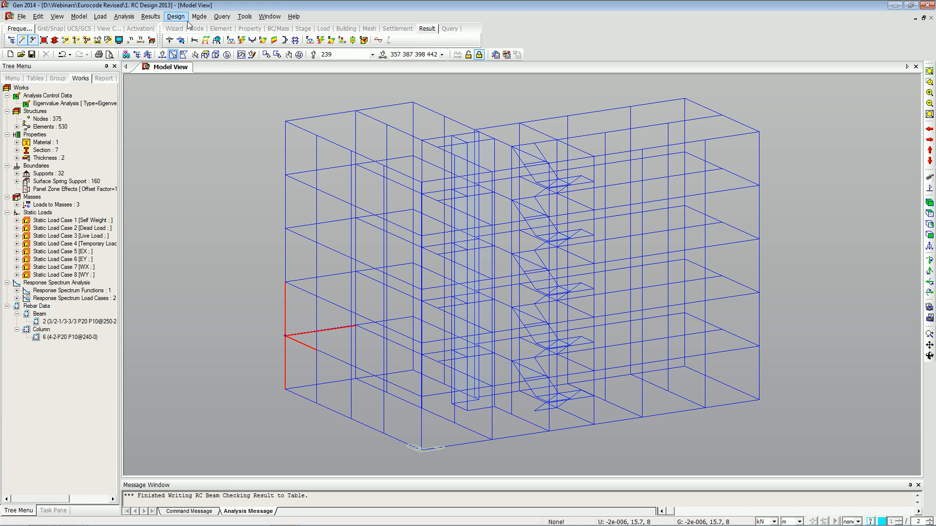
Change the Column section for design to a 0.4 m by 0.4 m solid rectangle and close Sections for Design.
left_click(174, 17)
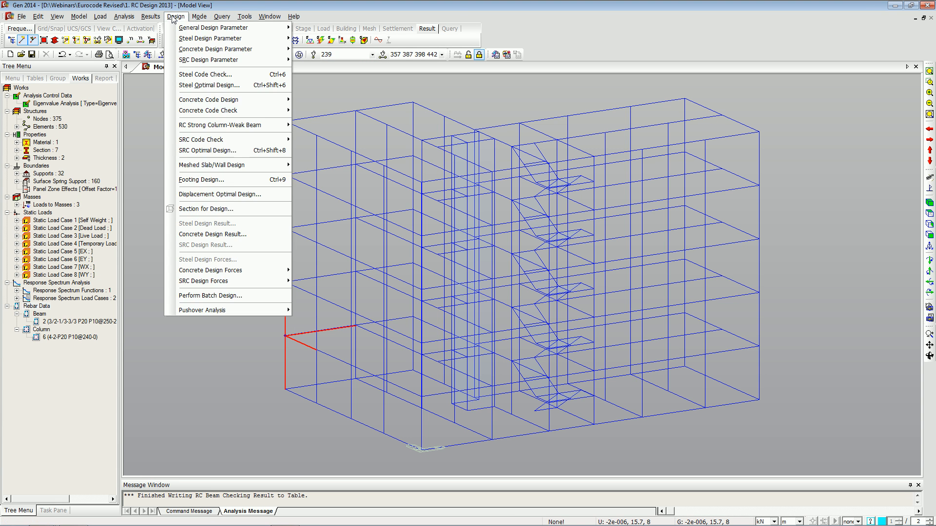
left_click(215, 208)
left_click(553, 237)
left_click_drag(463, 189, 251, 133)
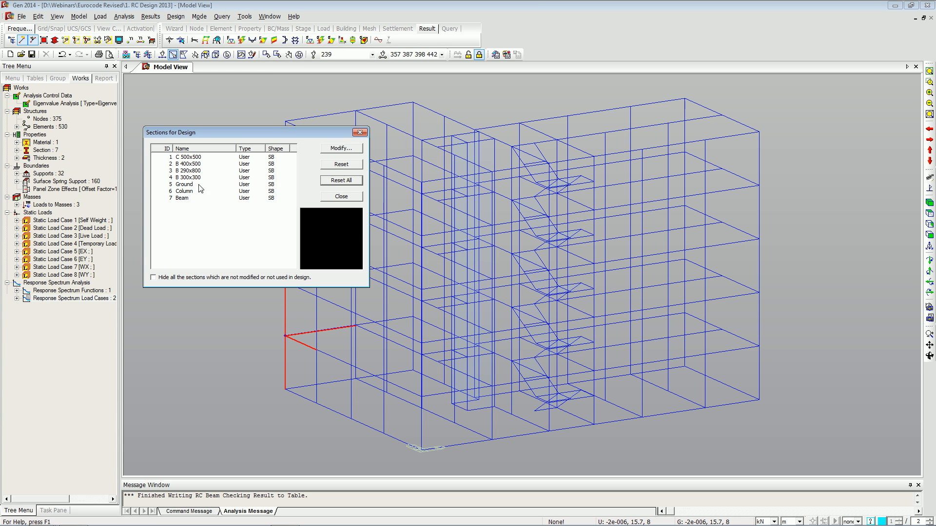
left_click(184, 192)
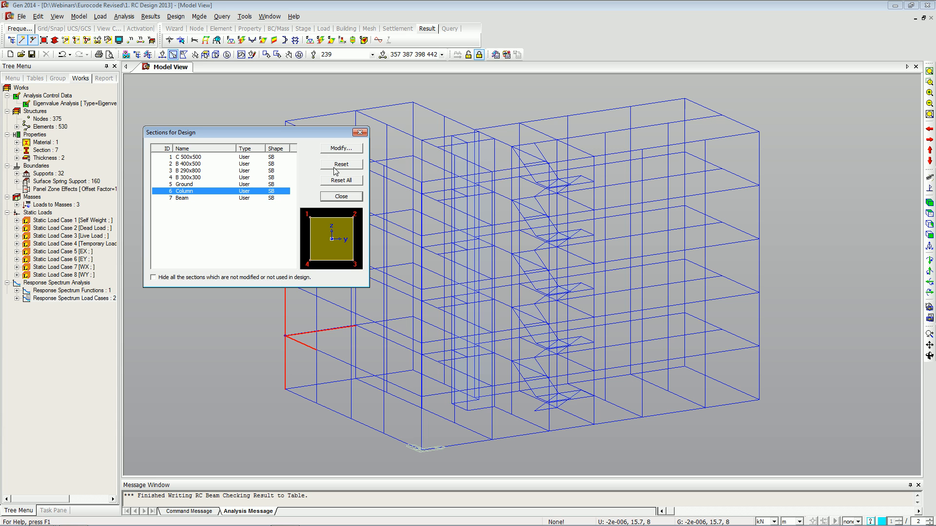
left_click(326, 152)
left_click_drag(405, 131, 380, 82)
left_click(493, 228)
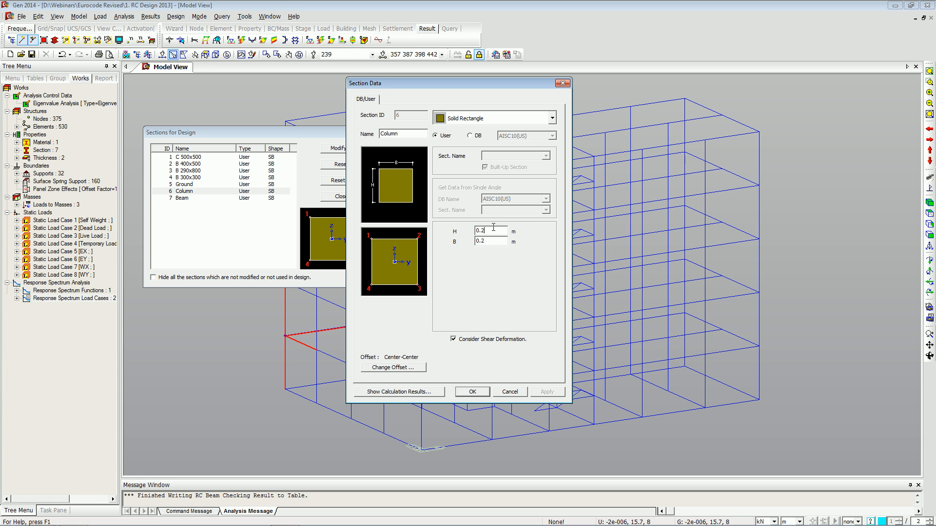
key("BackSpace")
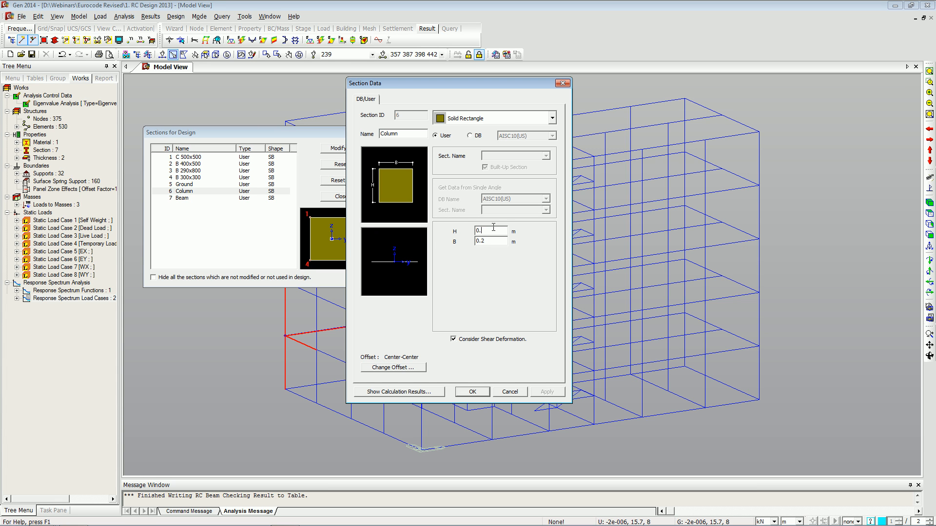
type("4")
key("Tab")
type("0.4")
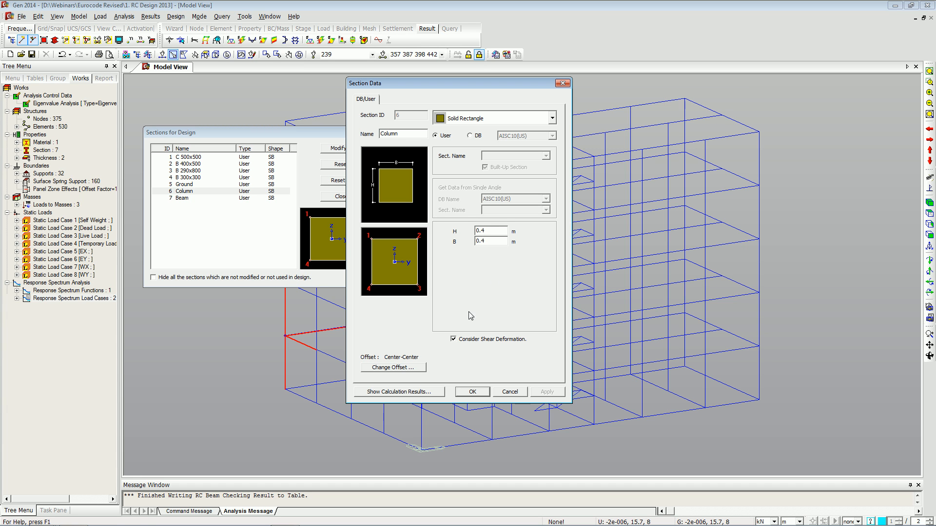
left_click(477, 393)
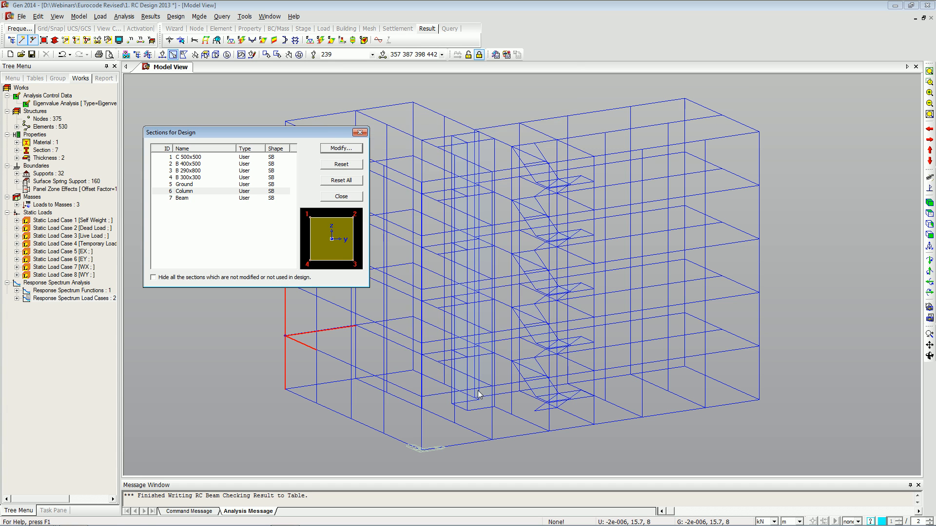
left_click(341, 196)
Select all members with the Column section and rerun Concrete Code Design for columns.
left_click(47, 151)
double_click(48, 150)
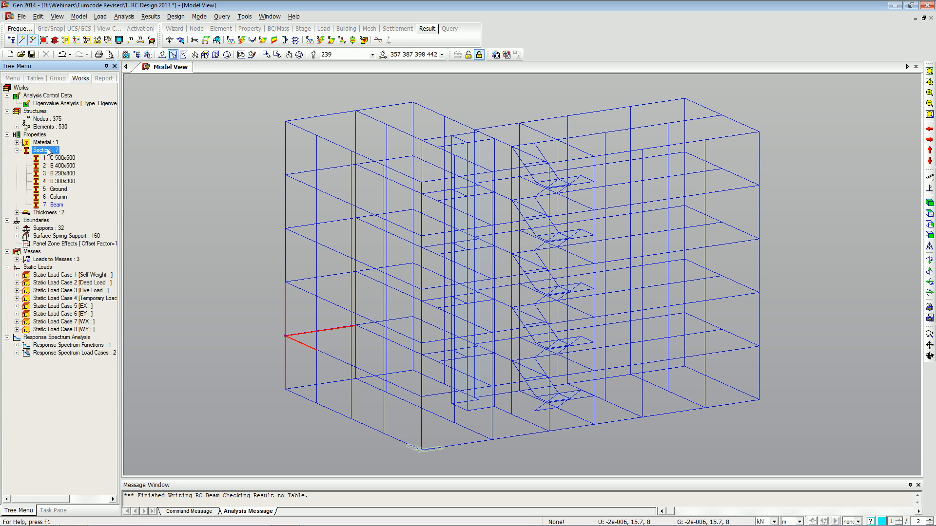
left_click(55, 197)
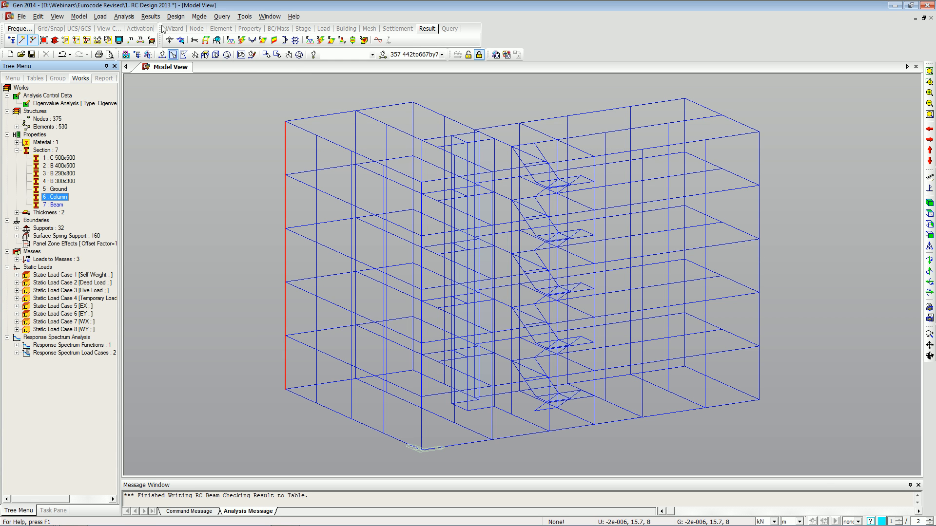
left_click(175, 16)
mouse_move(292, 102)
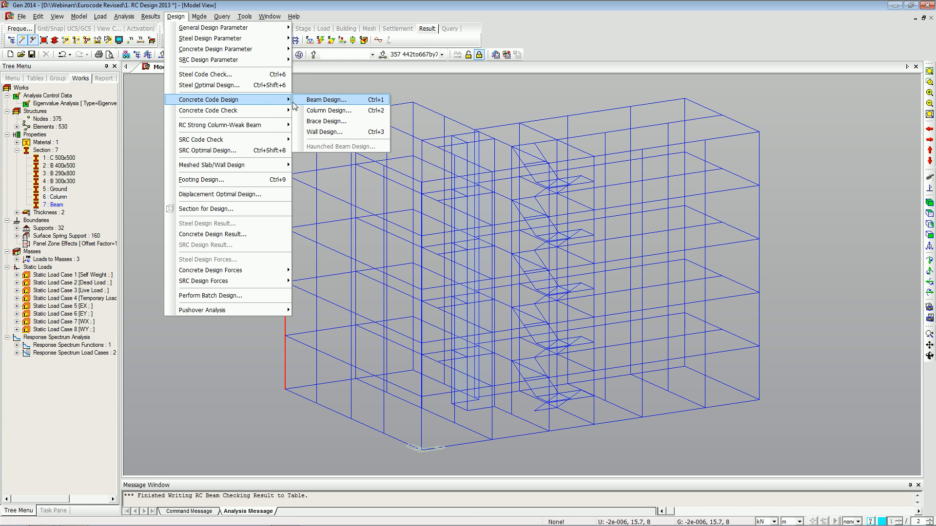
left_click(321, 112)
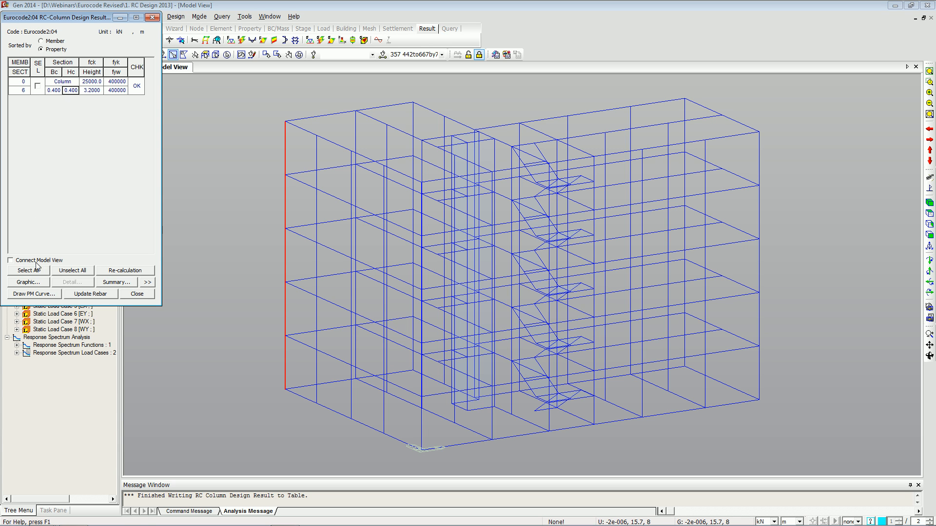
Review the column graphic design report for all columns, then close it, the results and the selection.
left_click(24, 271)
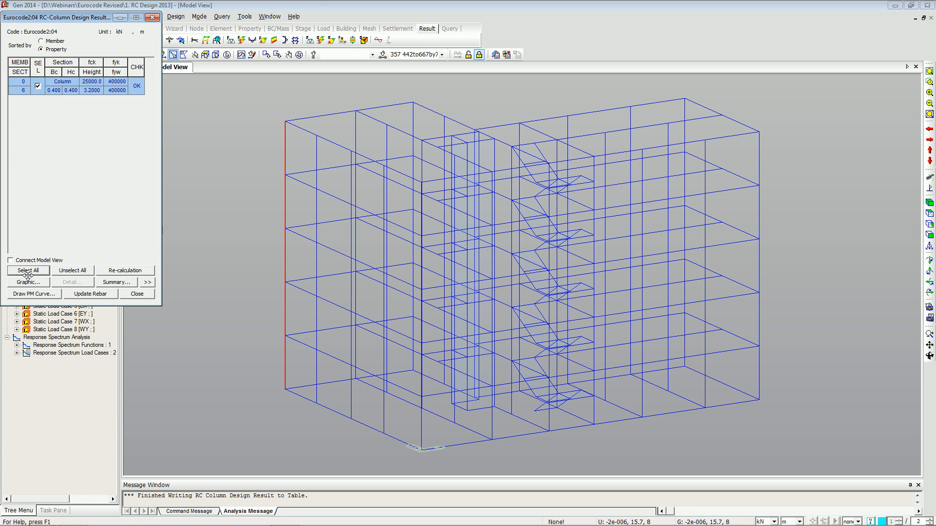
left_click(33, 280)
left_click(315, 9)
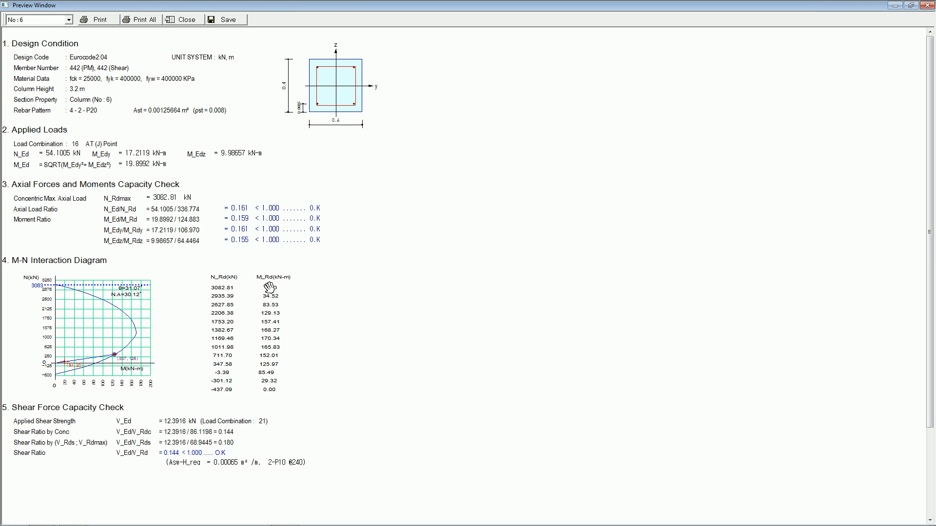
left_click(926, 5)
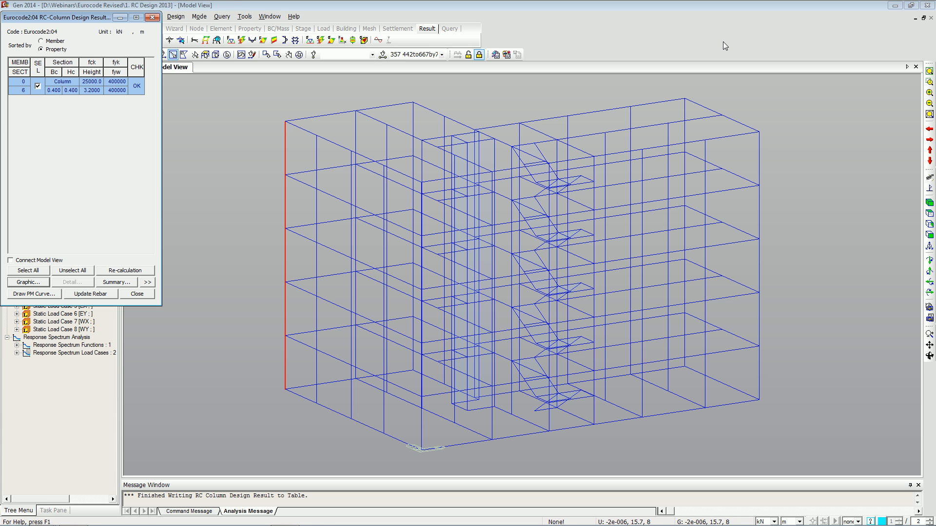
left_click(161, 7)
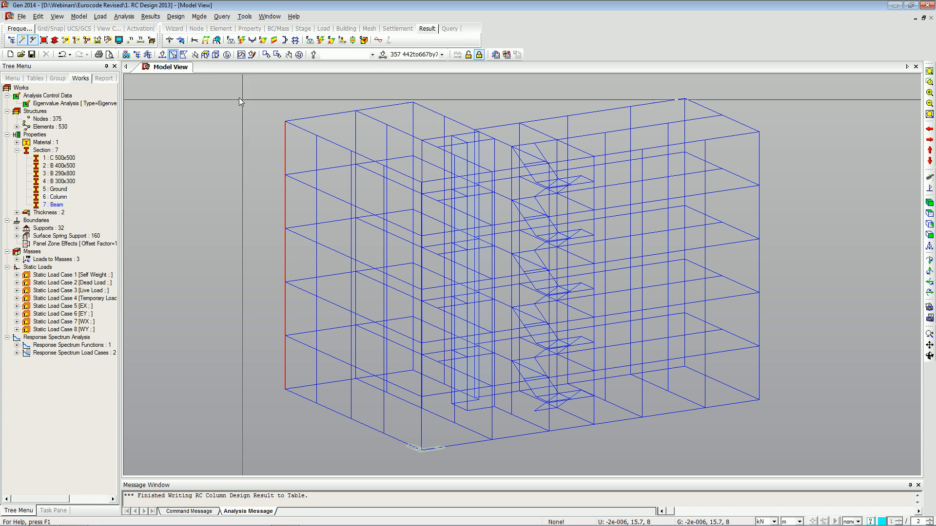
left_click(299, 55)
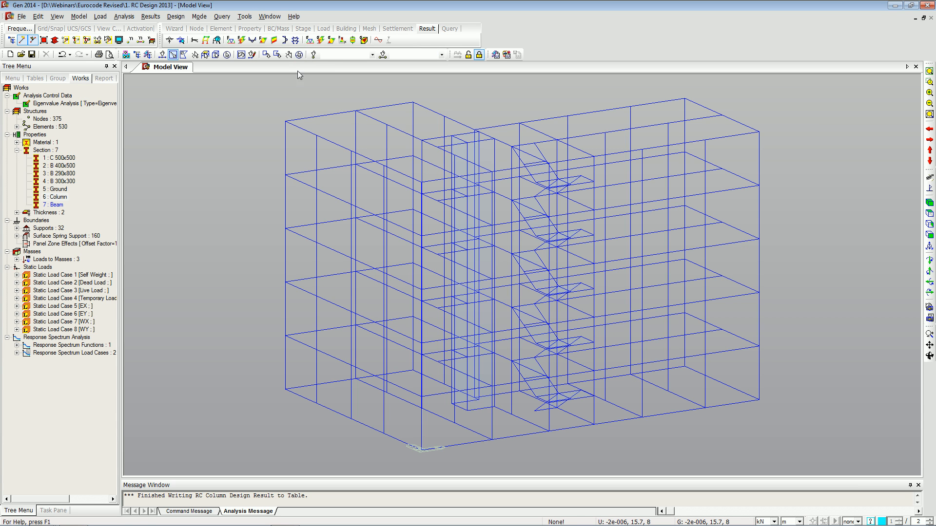
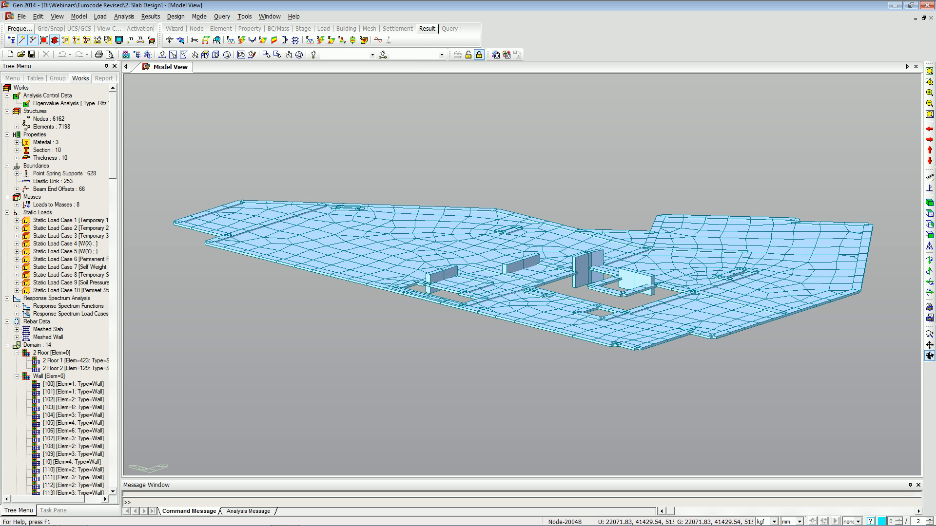
Open Define Sub-Domain in plan view and review the 2 Floor 1 sub-domain's rebar direction angles.
left_click(929, 213)
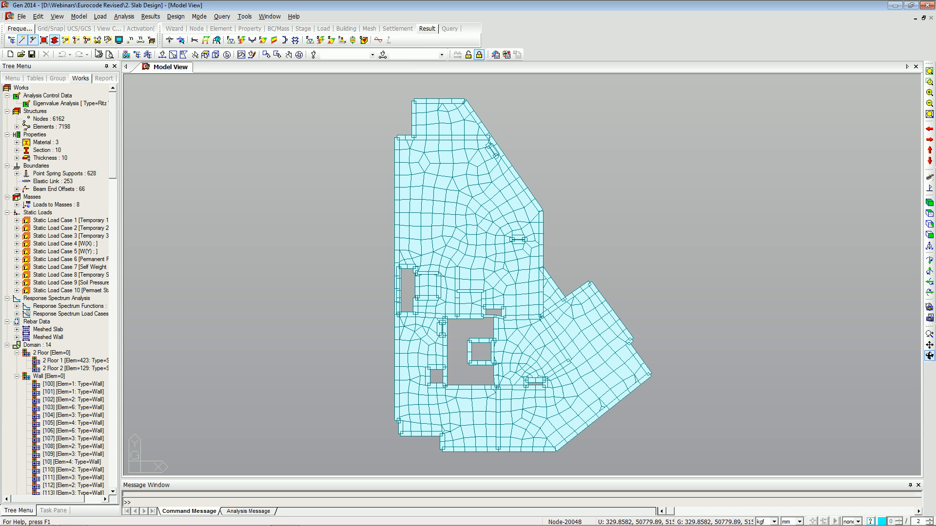
left_click(78, 19)
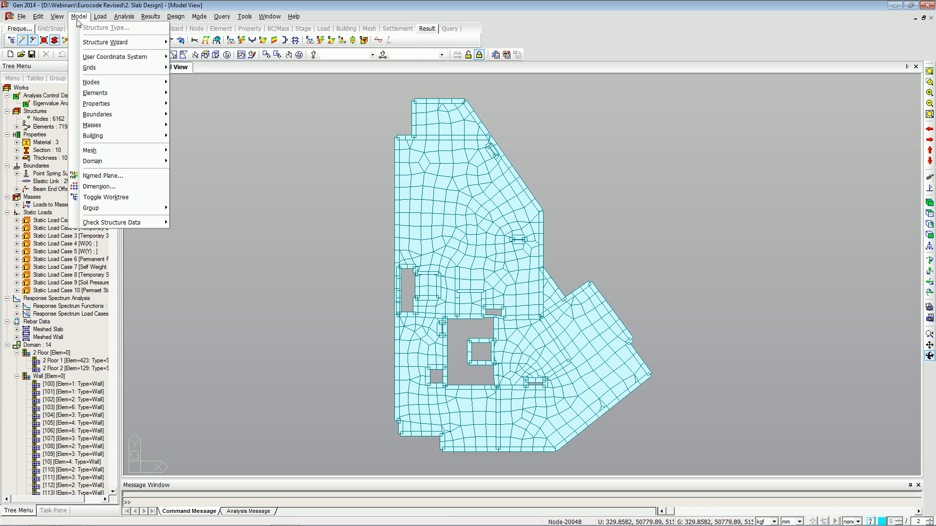
mouse_move(143, 155)
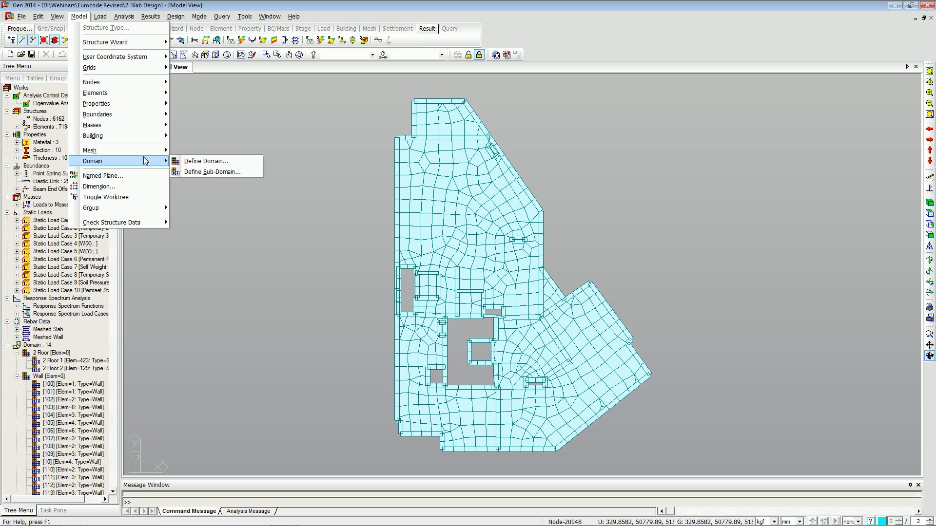
left_click(201, 173)
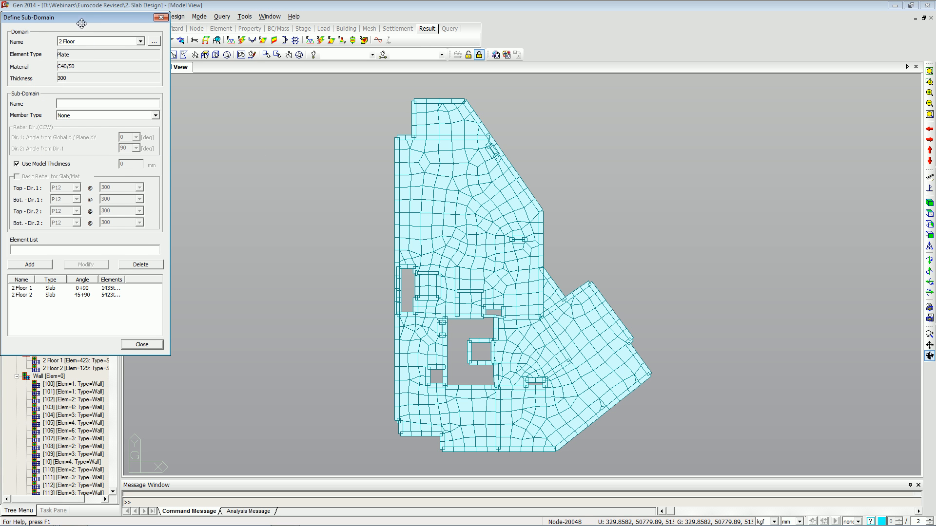
left_click_drag(77, 17, 95, 14)
left_click(98, 287)
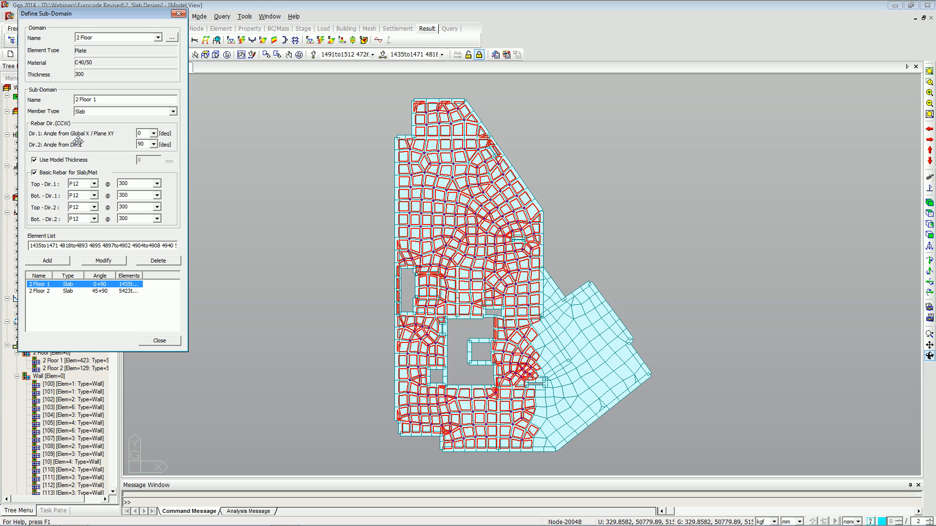
left_click(140, 133)
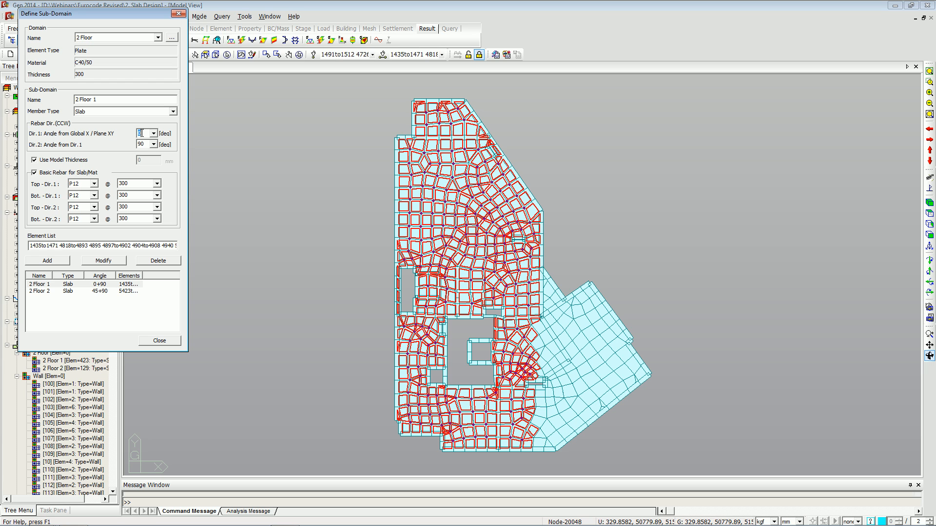
key("Tab")
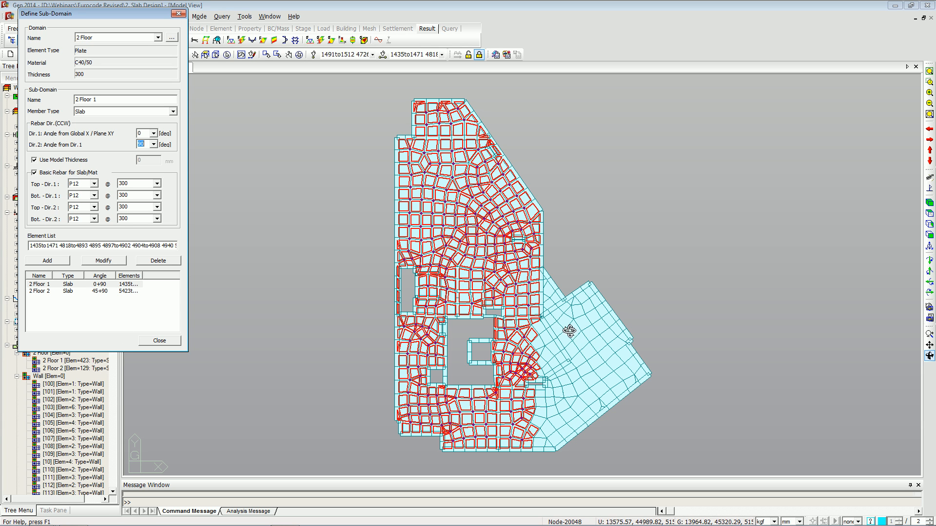
Review the 2 Floor 2 sub-domain's rebar direction angles, then close Define Sub-Domain.
left_click(122, 291)
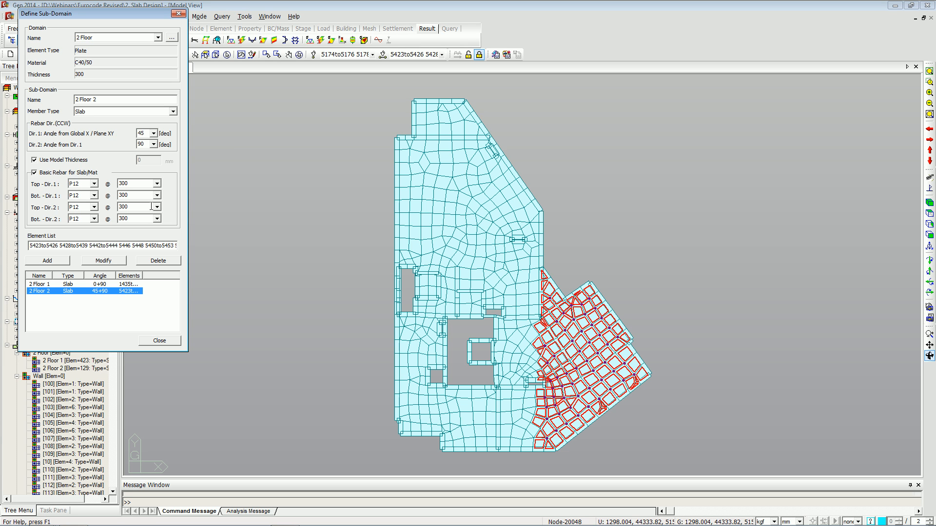
double_click(144, 146)
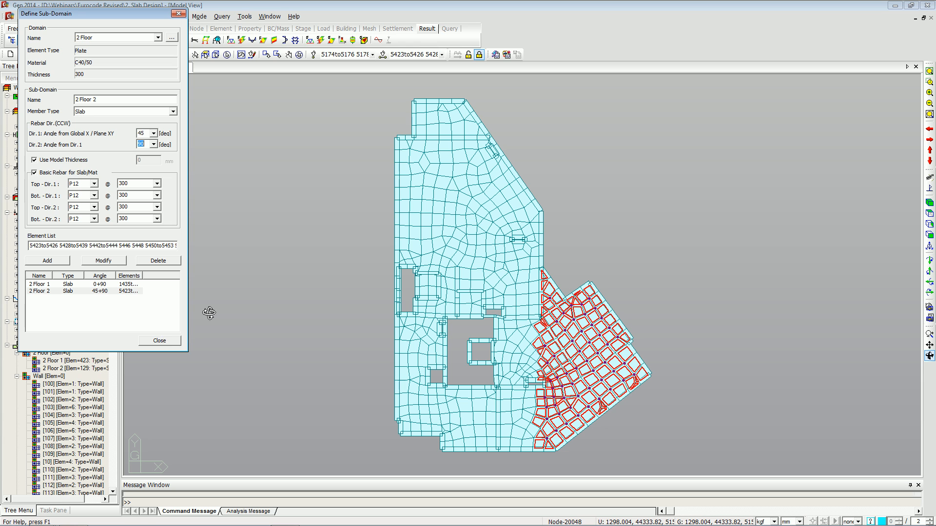
left_click(159, 341)
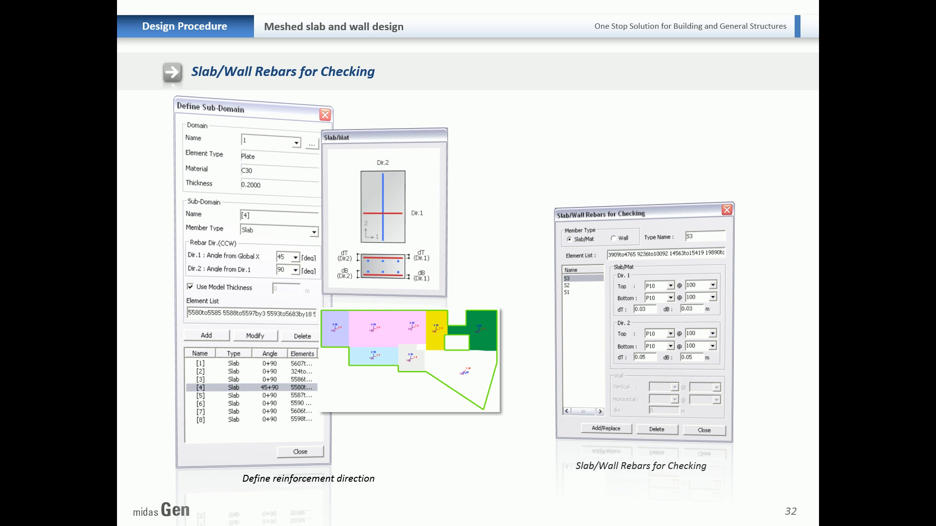
left_click(332, 283)
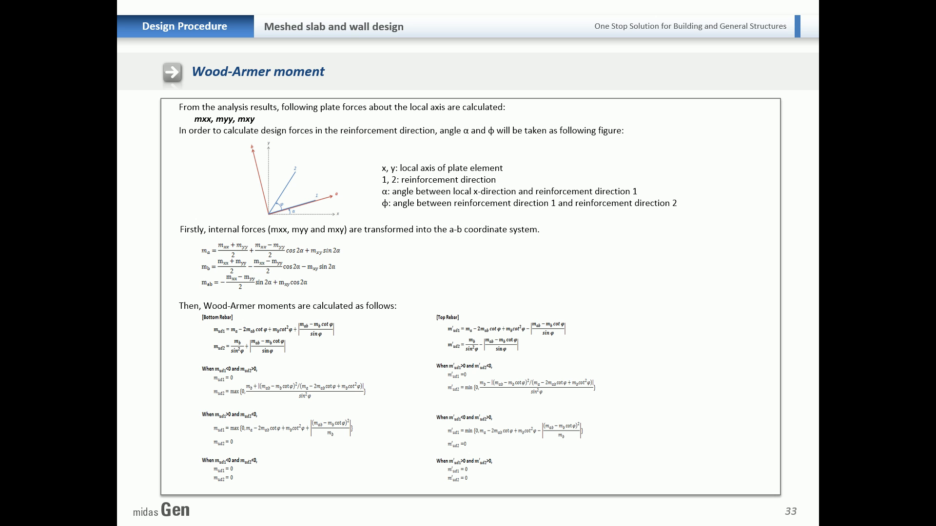
key("Right")
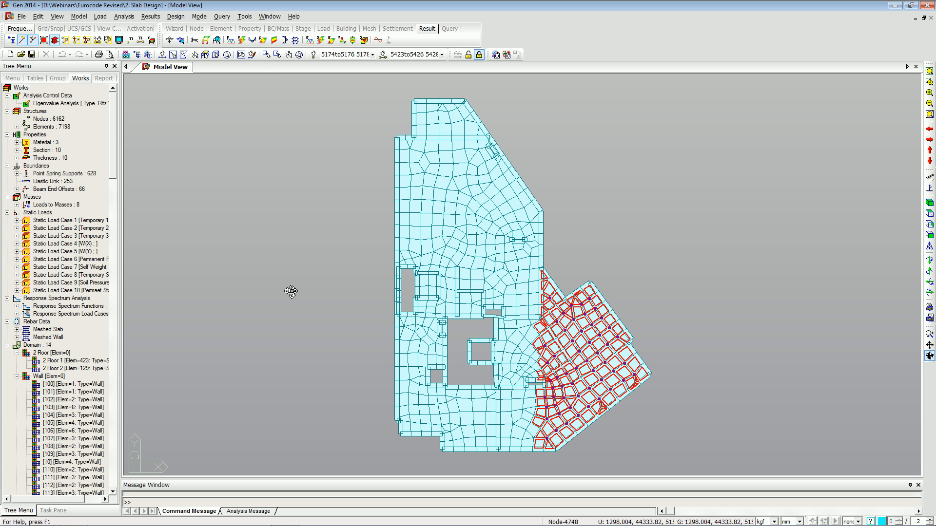
Review the meshed slab/wall load combinations for strength, serviceability and cracked deflection, then cancel the dialog.
left_click(301, 54)
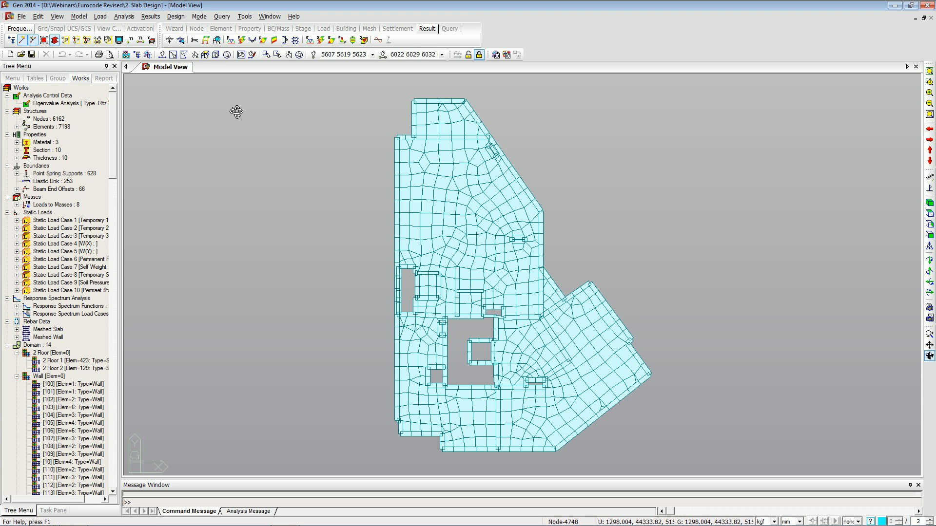
left_click(175, 16)
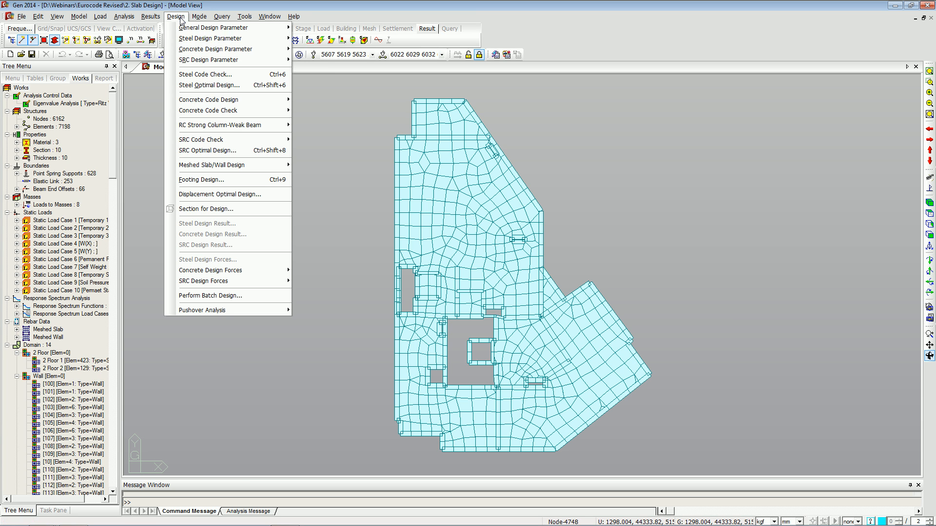
mouse_move(273, 165)
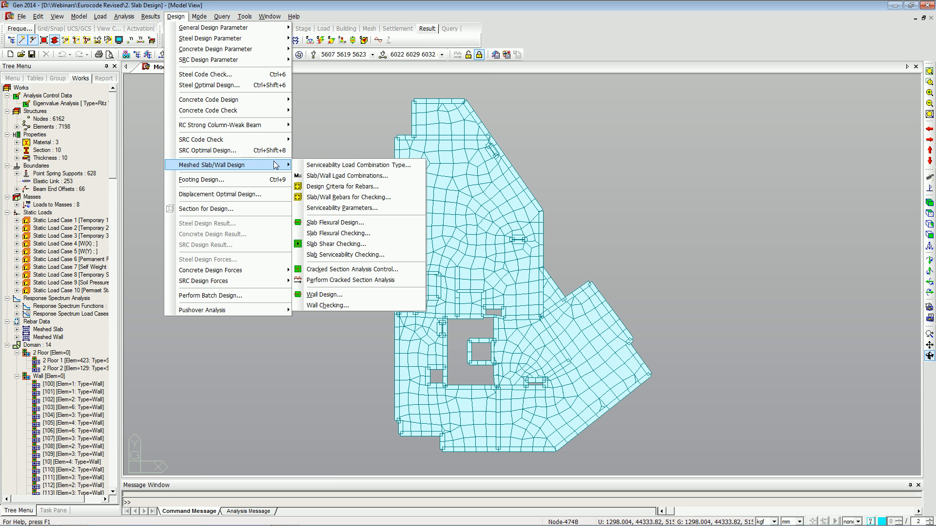
left_click(329, 176)
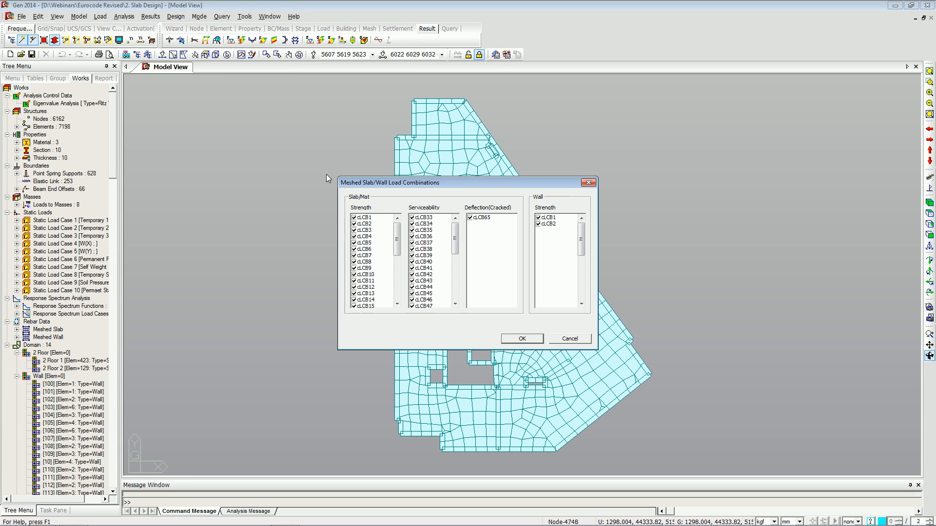
left_click_drag(398, 184, 264, 116)
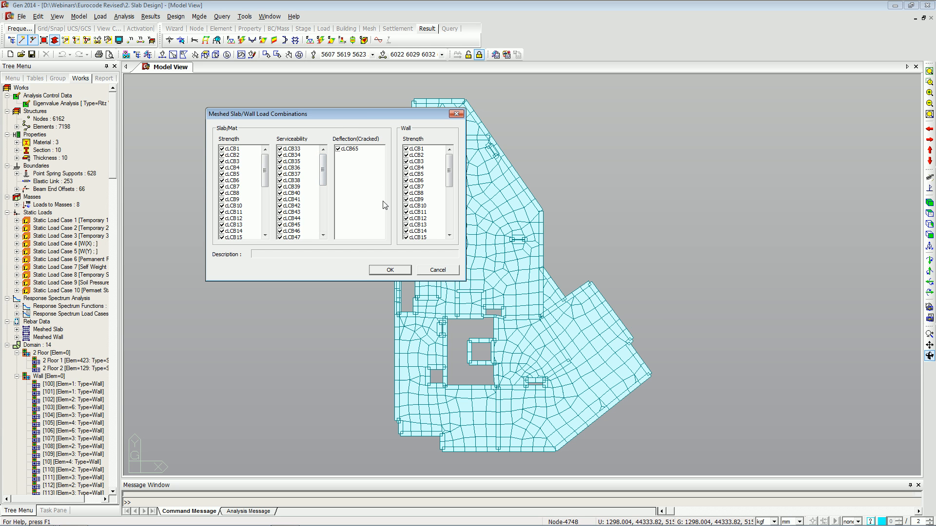
left_click(390, 271)
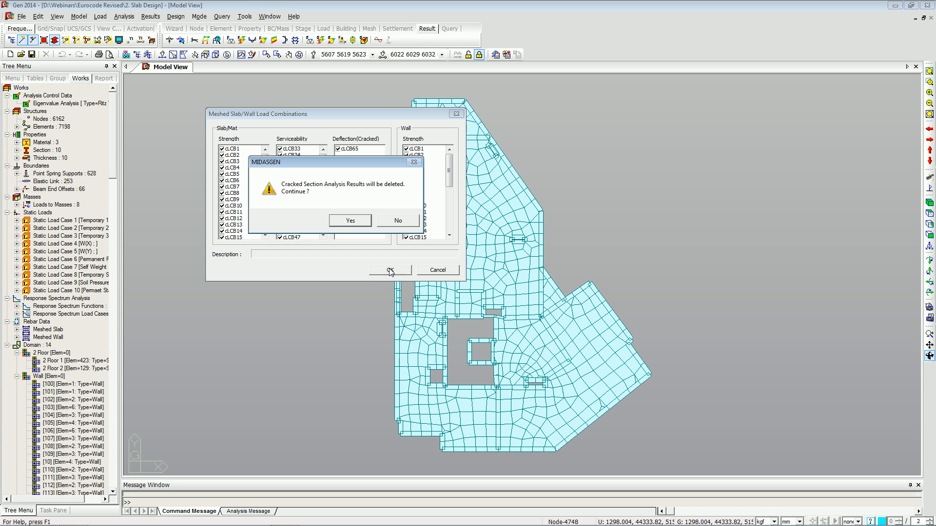
left_click(396, 225)
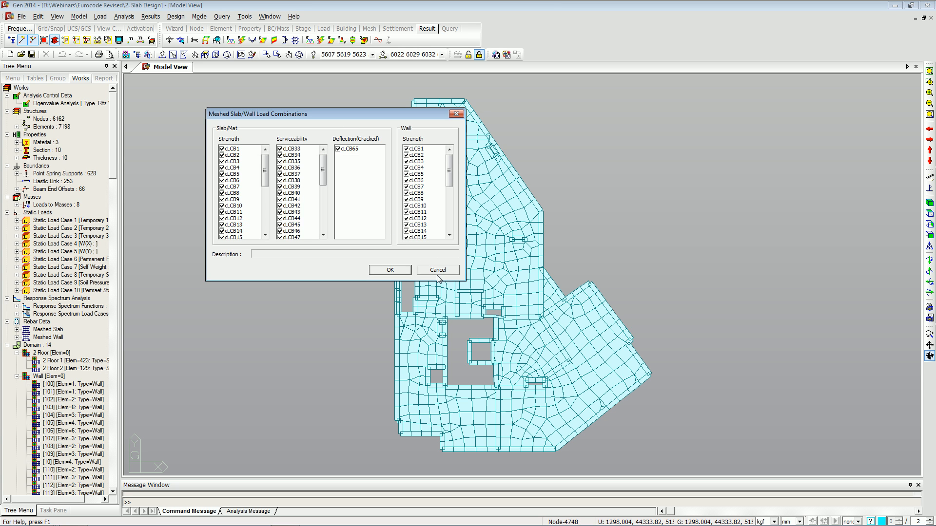
left_click(430, 267)
Review the meshed design criteria for rebars for slab, mat and wall design, then close it.
left_click(175, 16)
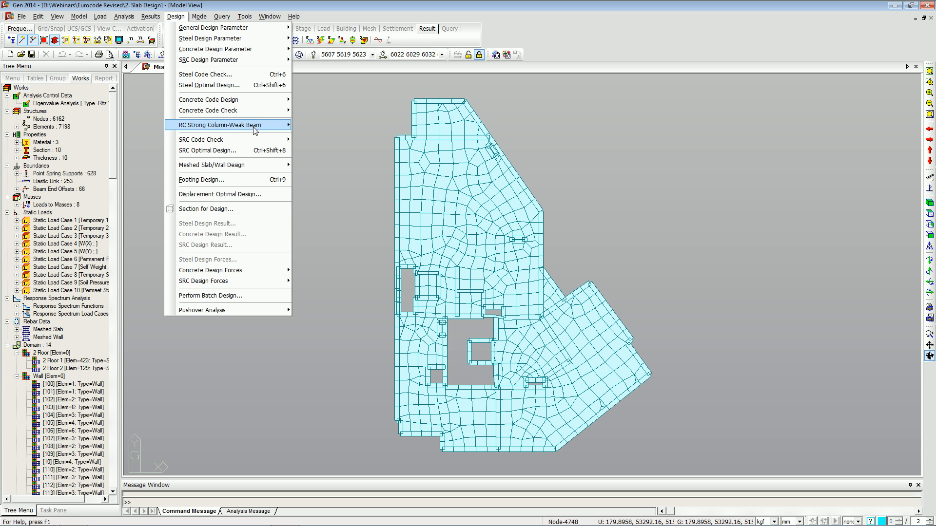
mouse_move(271, 166)
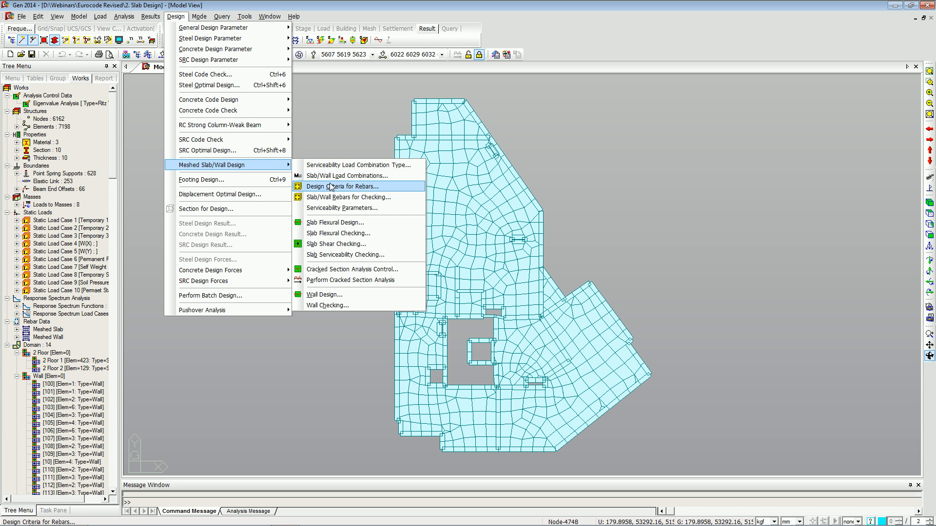
left_click(329, 188)
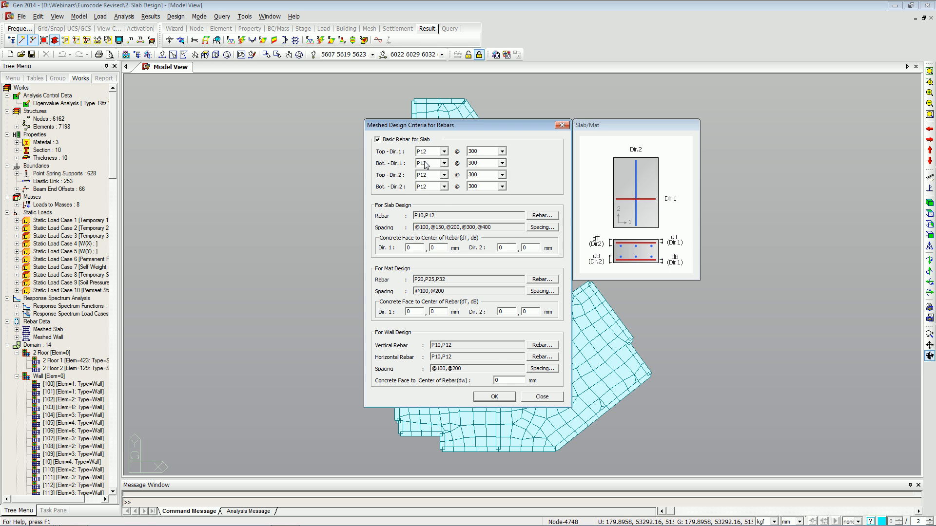
left_click(530, 398)
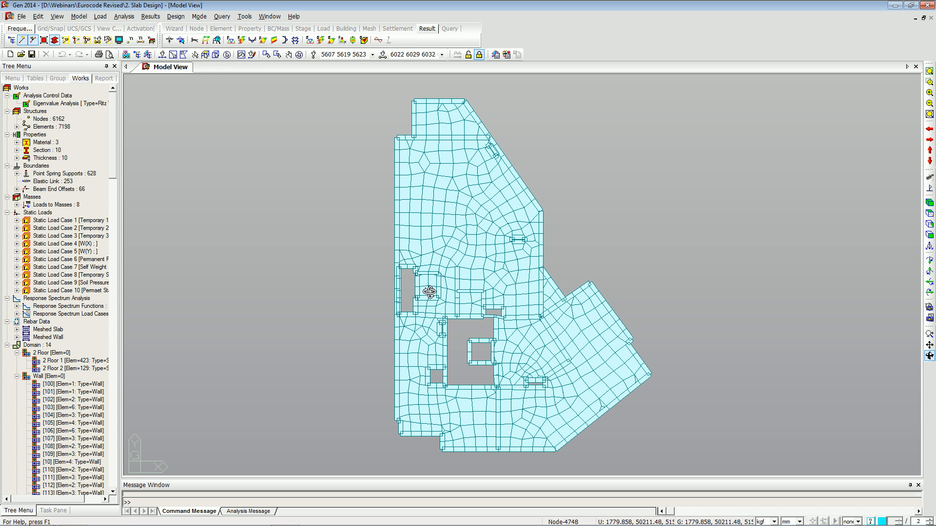
Run Slab Flexural Design on the upper slab region and display Wood Armer Moment contours for all combinations.
left_click(175, 16)
mouse_move(256, 165)
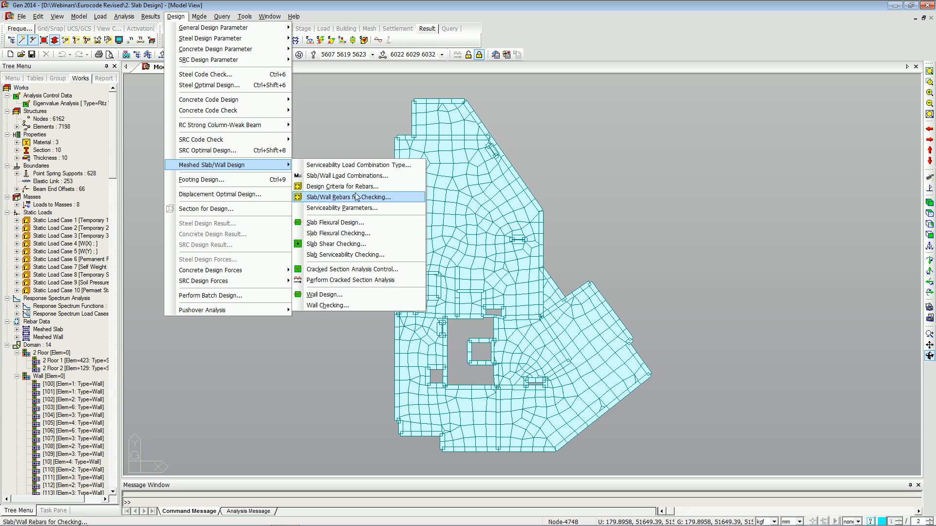
left_click(355, 223)
left_click(173, 55)
left_click_drag(357, 90, 566, 268)
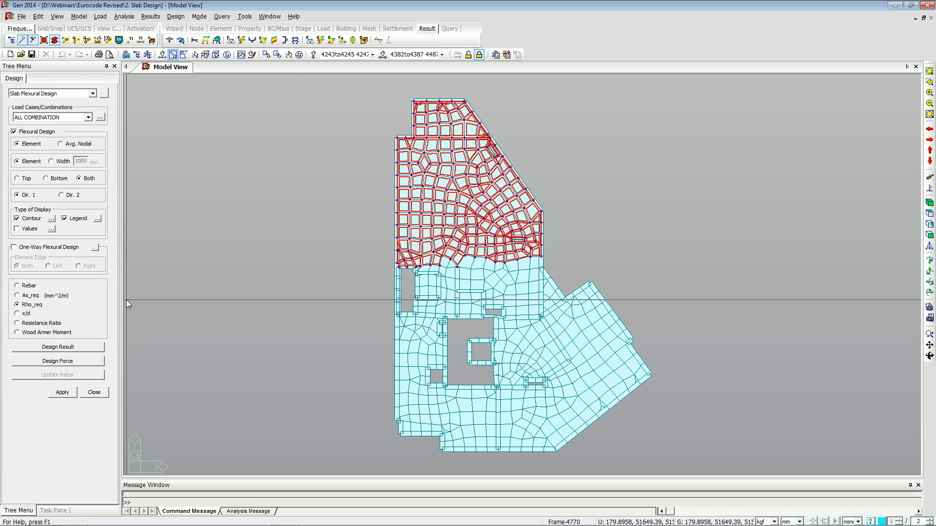
left_click(46, 333)
left_click(59, 392)
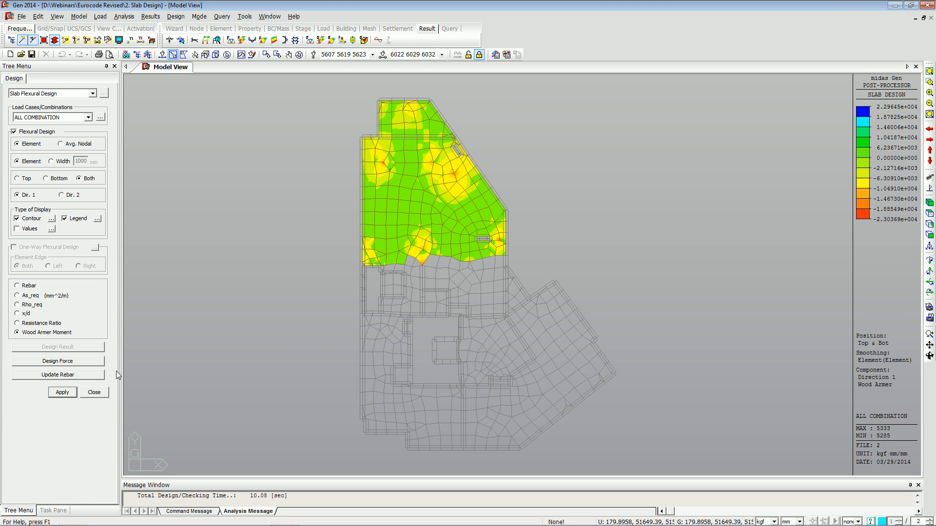
Select the designed slab elements and update their rebars from the flexural design results.
left_click_drag(335, 86, 572, 251)
key("F2")
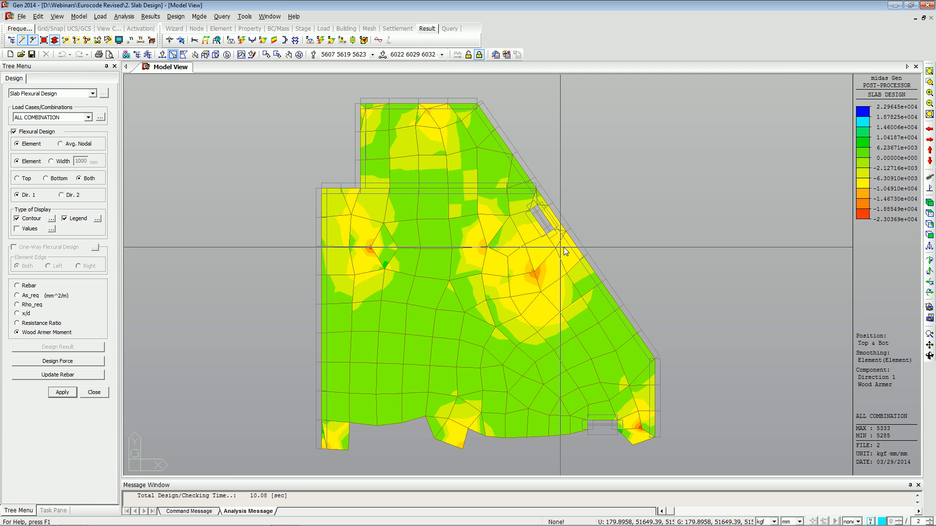
left_click(929, 203)
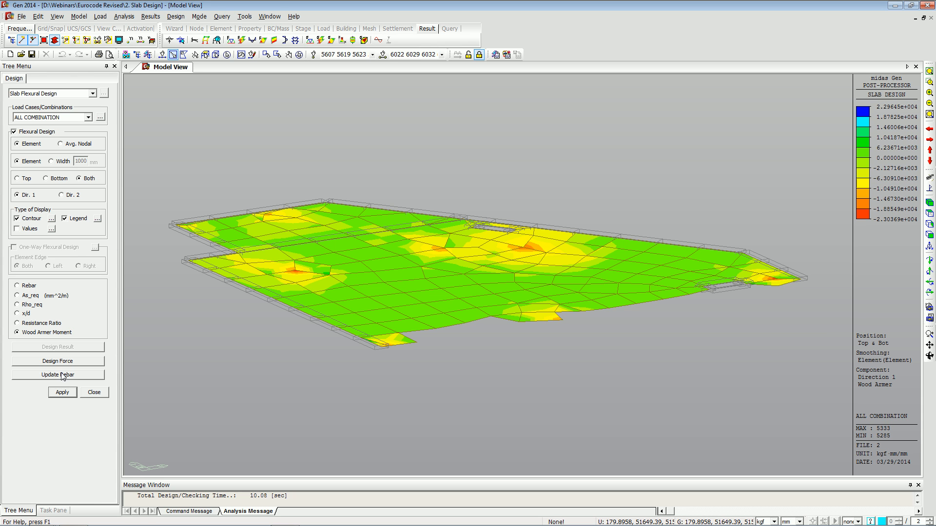
left_click_drag(163, 145, 730, 452)
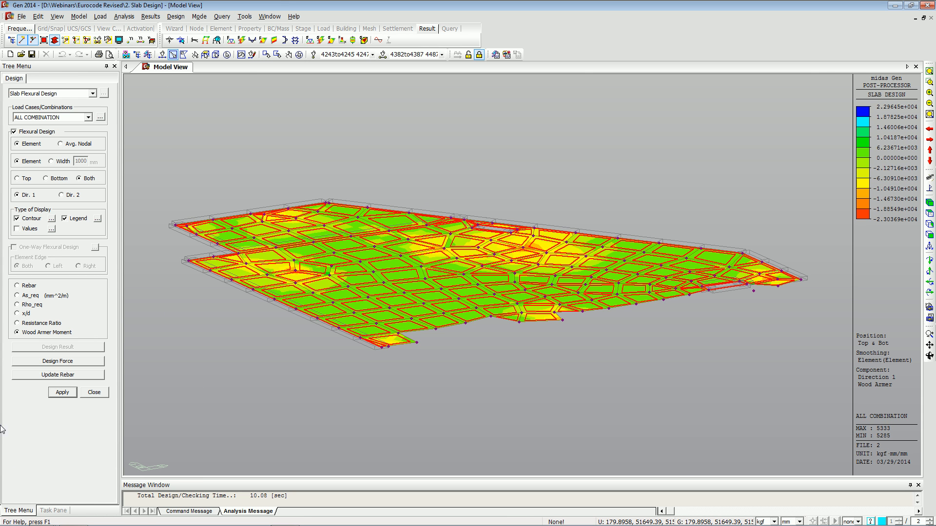
left_click(65, 375)
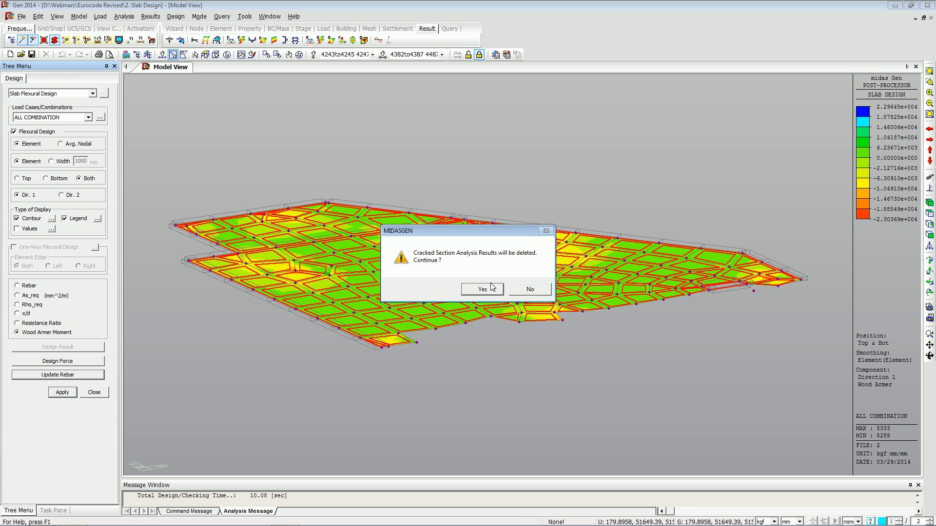
left_click(491, 288)
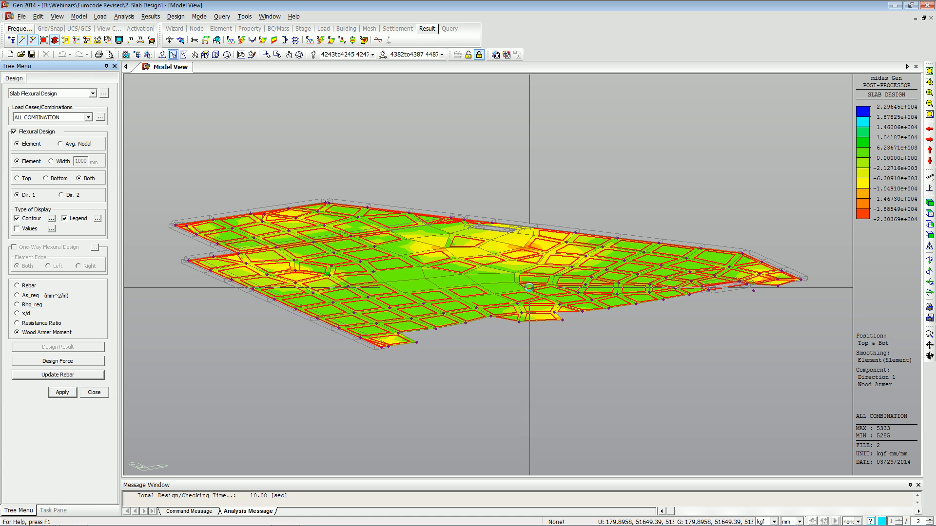
left_click(54, 376)
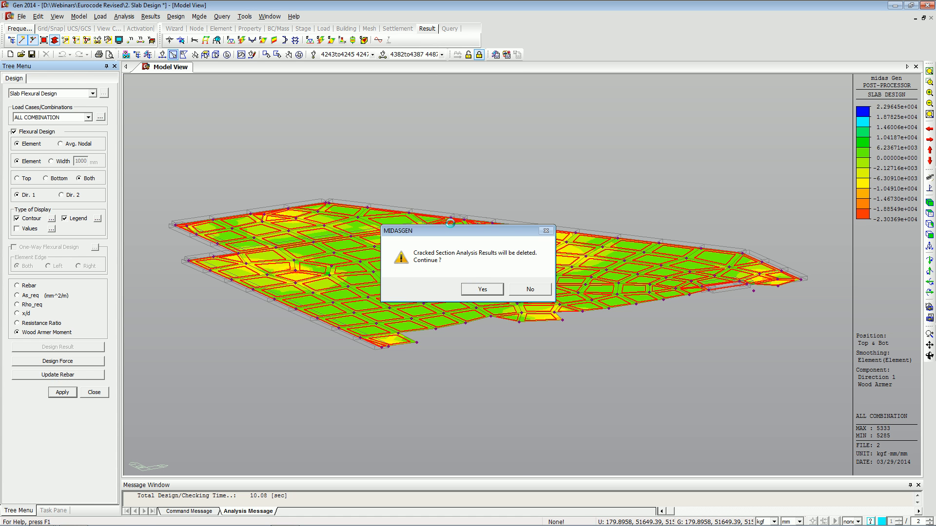
left_click(482, 289)
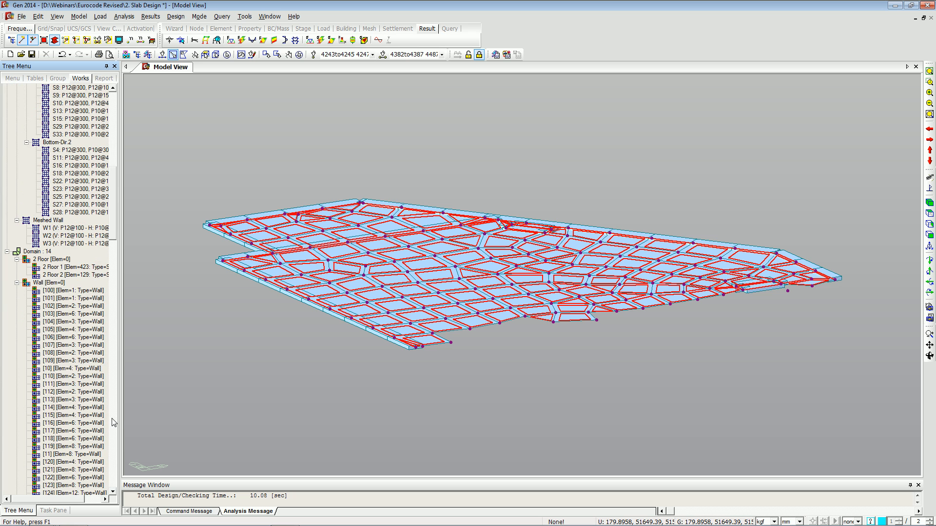
Rerun Slab Flexural Design for all combinations with the Wood Armer Moment output, then pick Resistance Ratio.
left_click(168, 18)
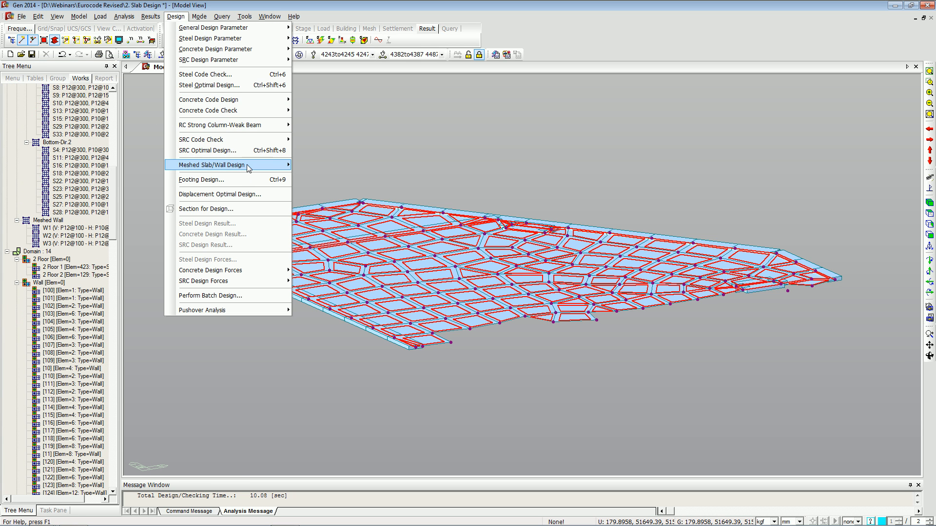
mouse_move(249, 168)
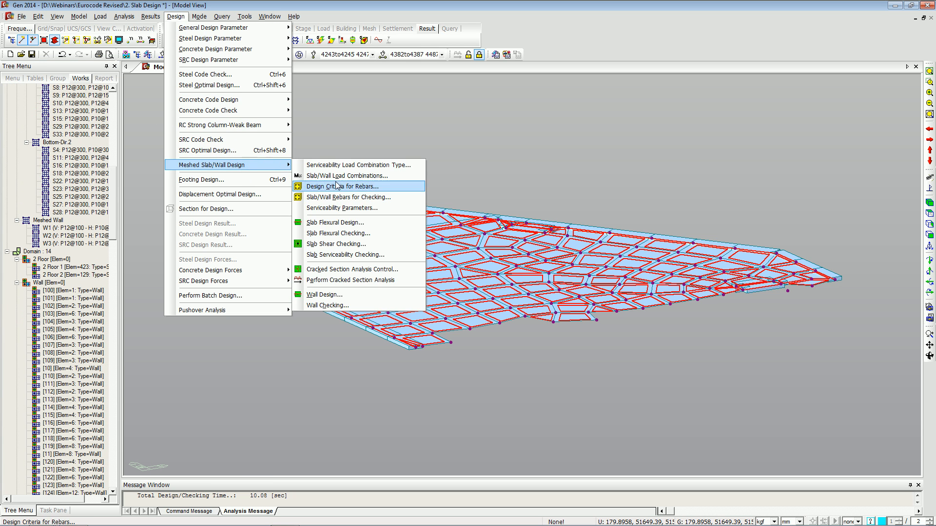
left_click(345, 224)
left_click(44, 334)
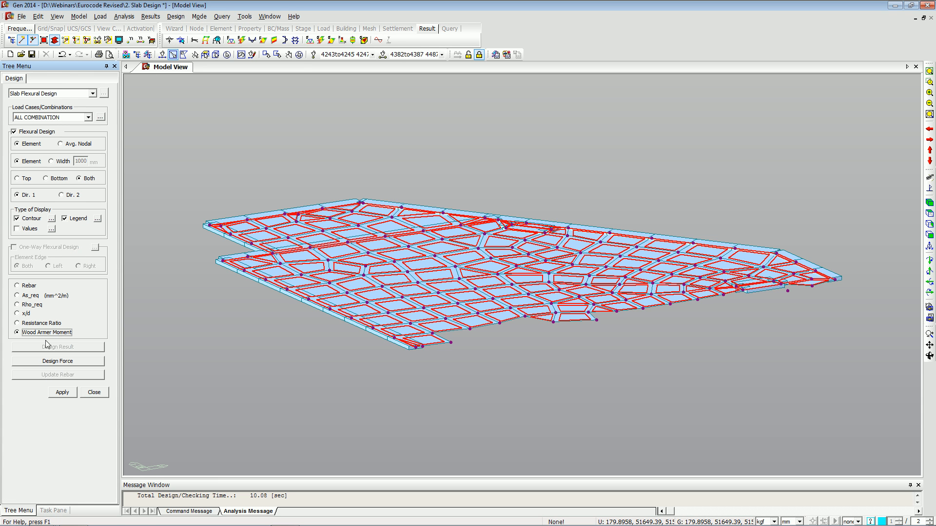
left_click(55, 394)
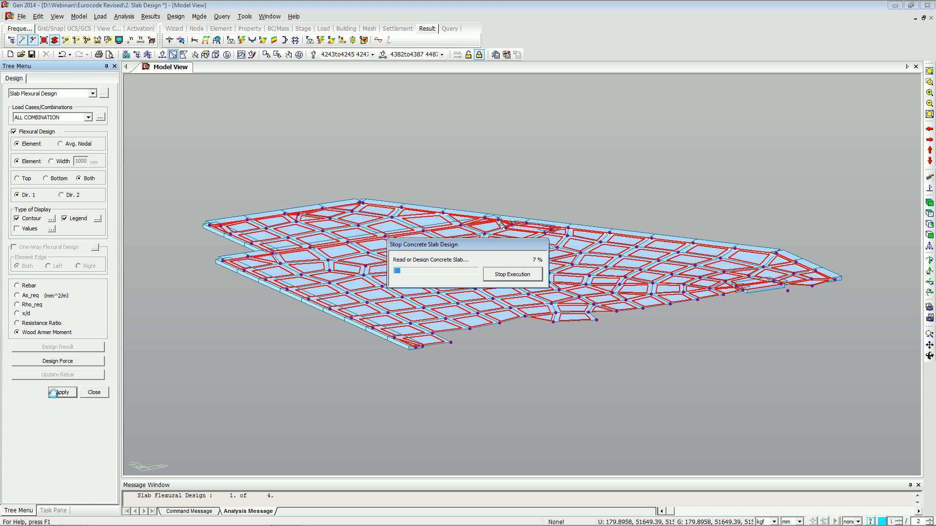
left_click(46, 323)
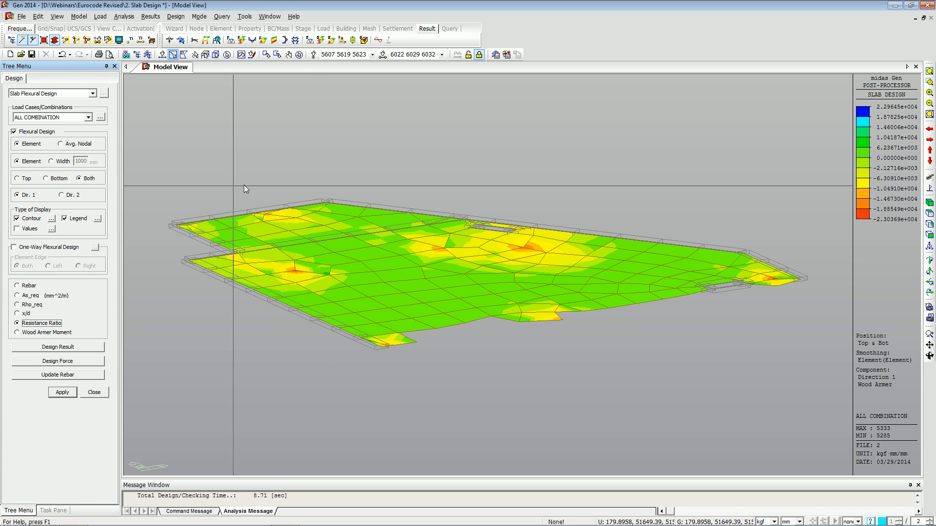
Open the meshed slab design force table, scroll through its moments, and close it.
left_click(67, 366)
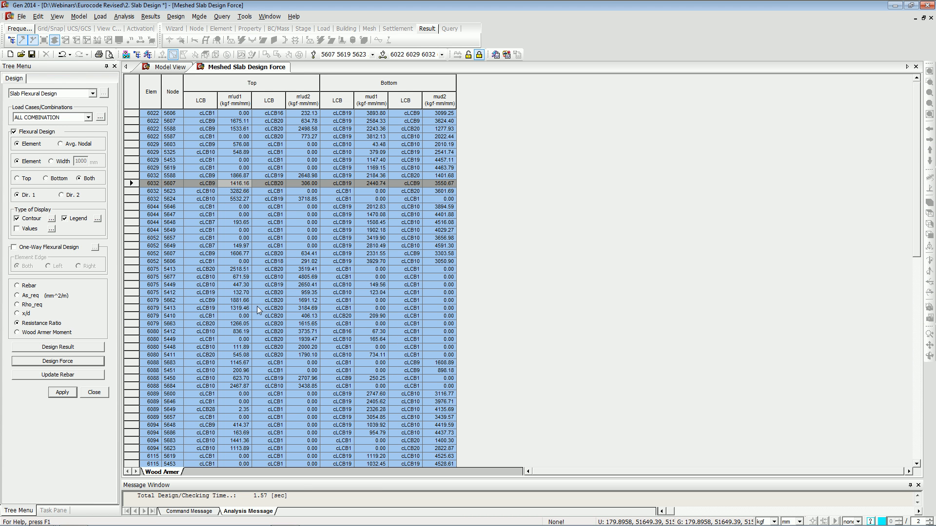
scroll(218, 264, "down", 5)
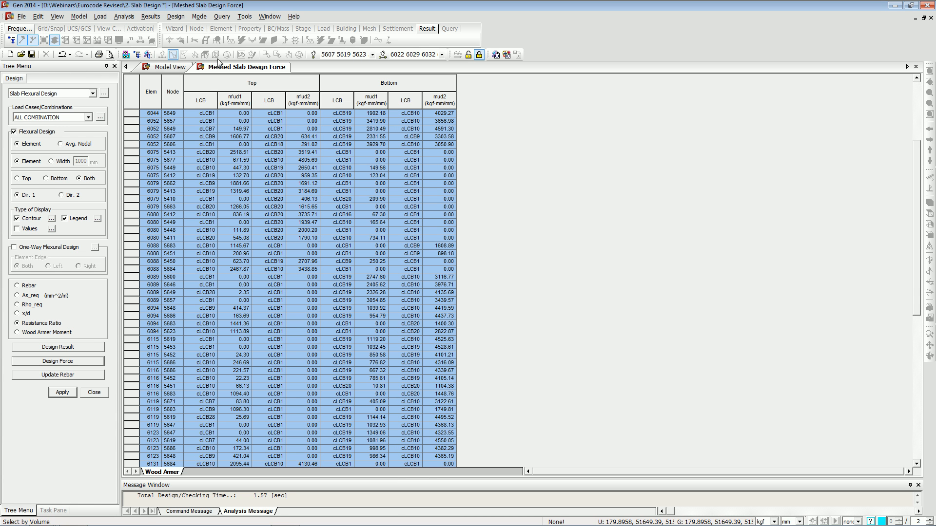
right_click(231, 69)
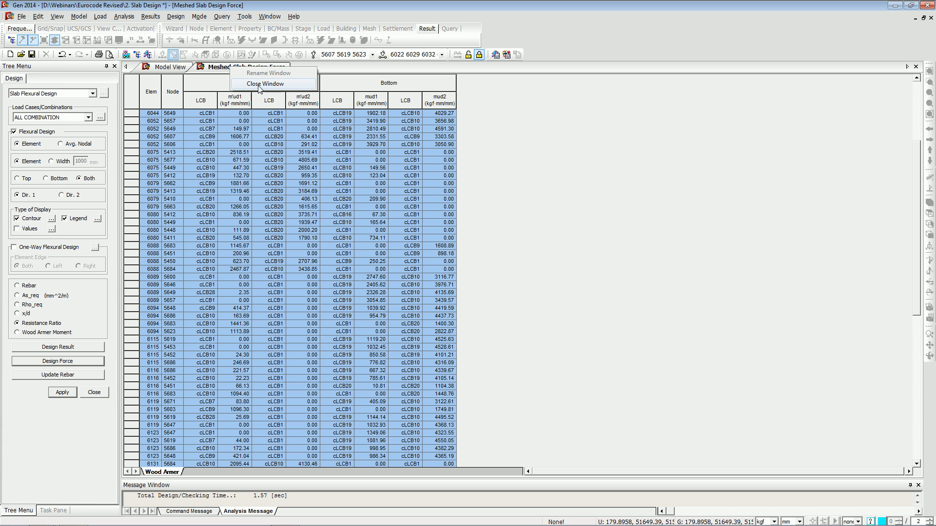
left_click(259, 83)
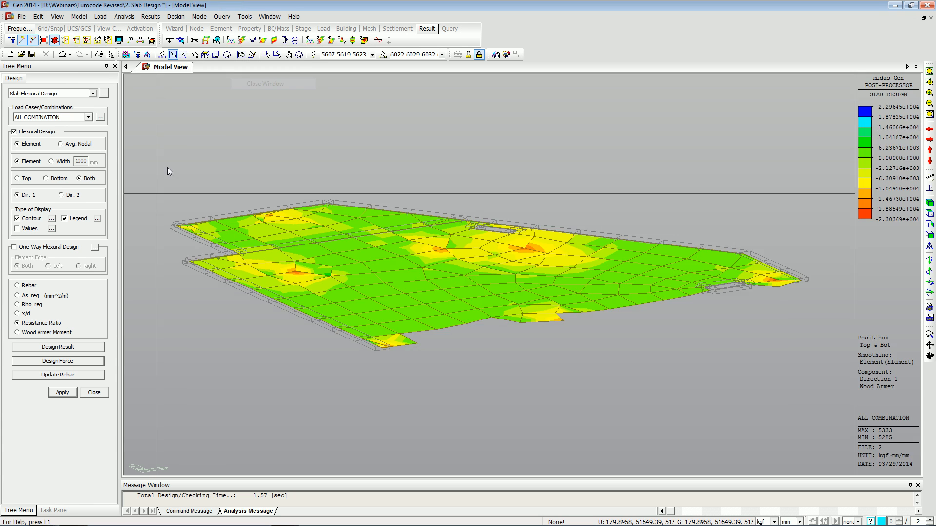
Open the slab flexural design result report, examine the bottom parameters, and close it without saving.
left_click(84, 348)
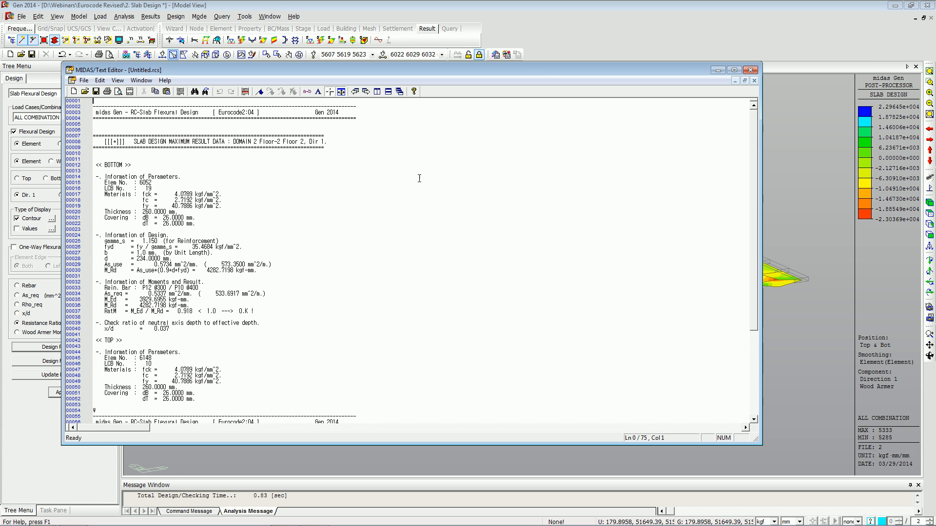
left_click(734, 69)
left_click(192, 209)
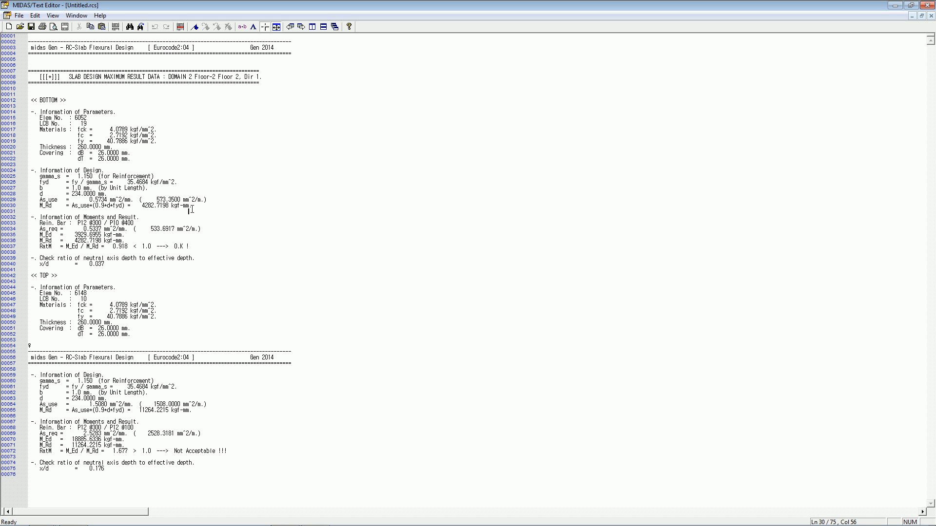
left_click_drag(36, 115, 144, 162)
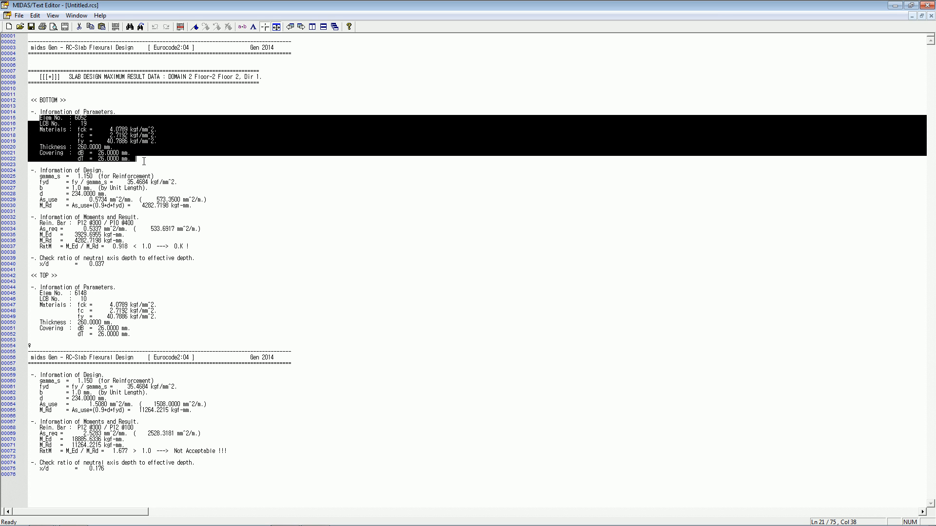
left_click(144, 161)
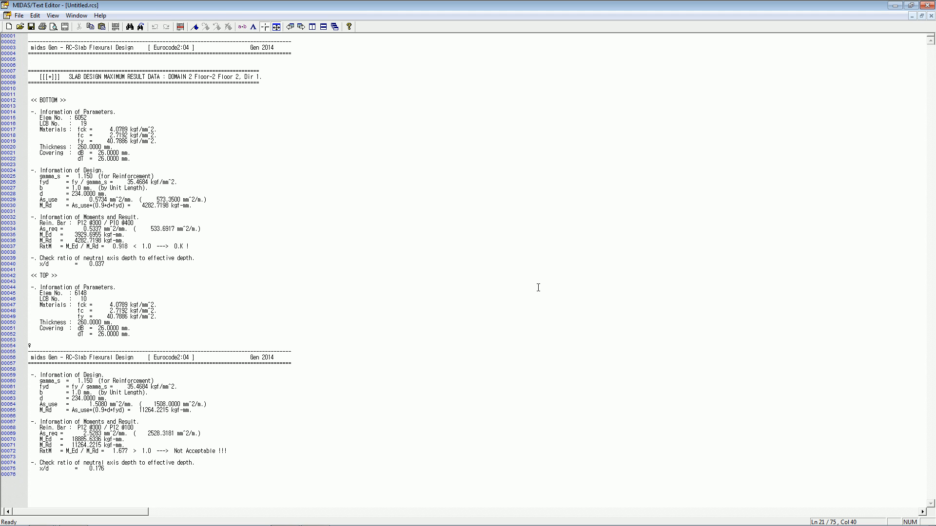
left_click(931, 15)
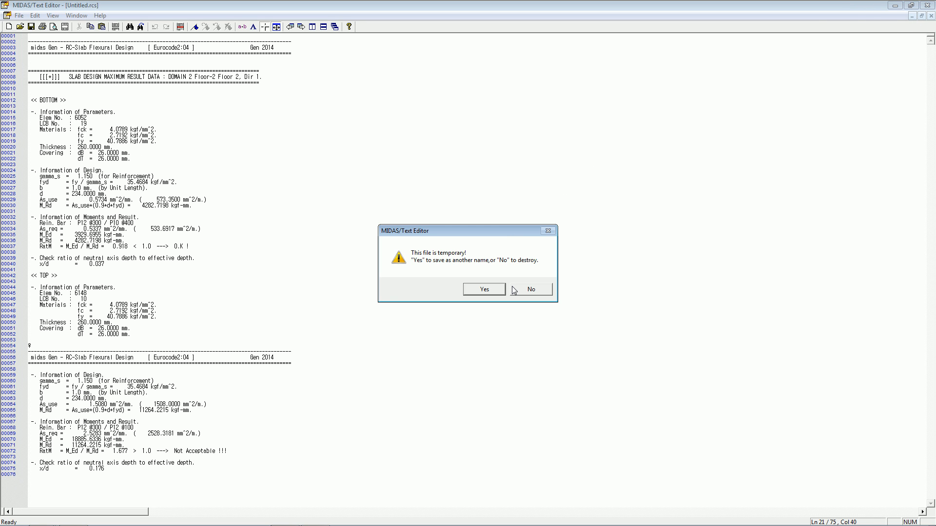
left_click(514, 290)
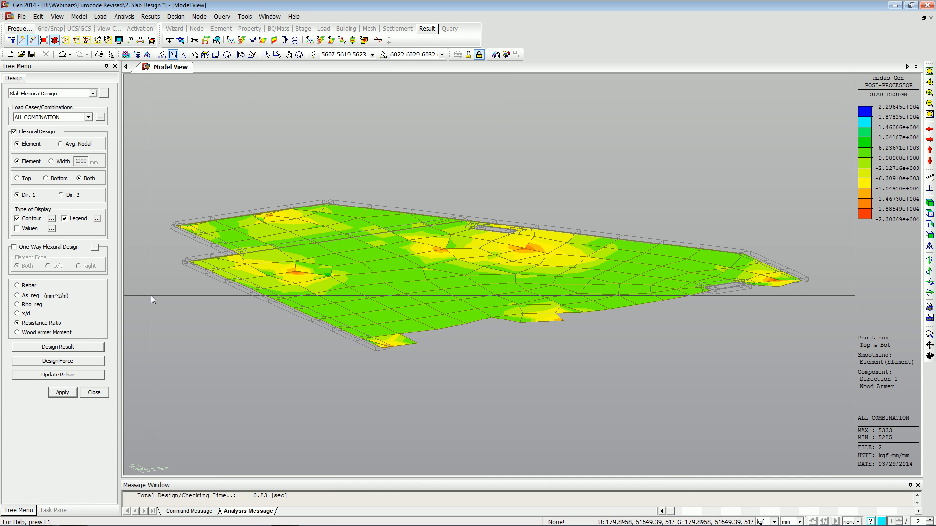
Switch to Slab Shear Checking in top view and apply the punching shear check by Force.
left_click(92, 93)
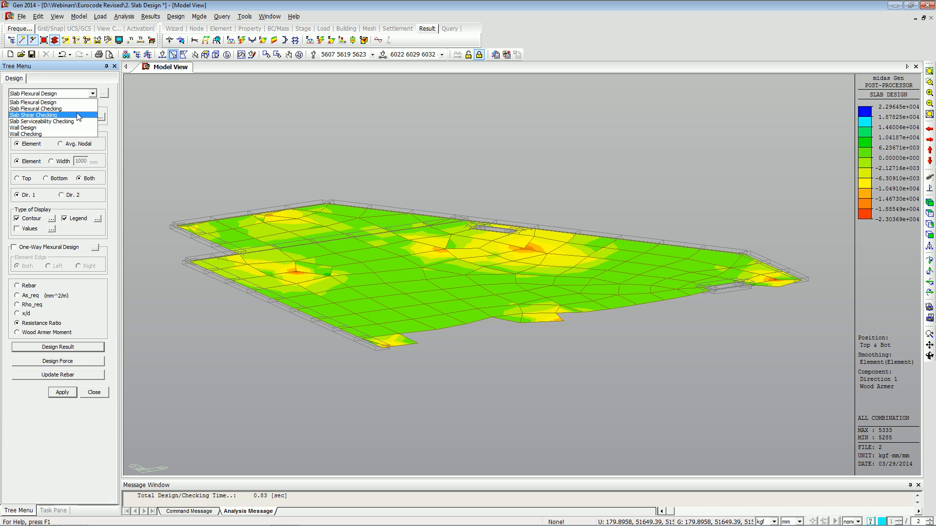
left_click(77, 114)
key("alt+Tab")
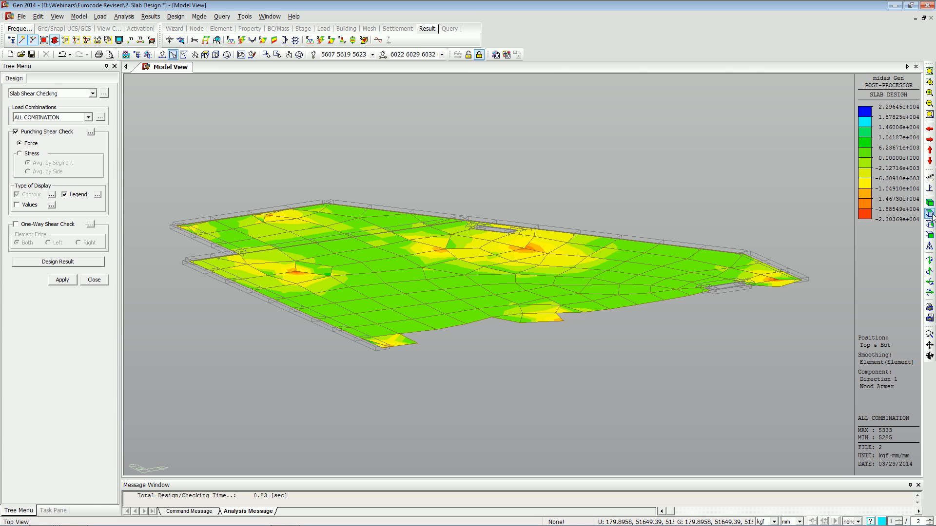
left_click(929, 214)
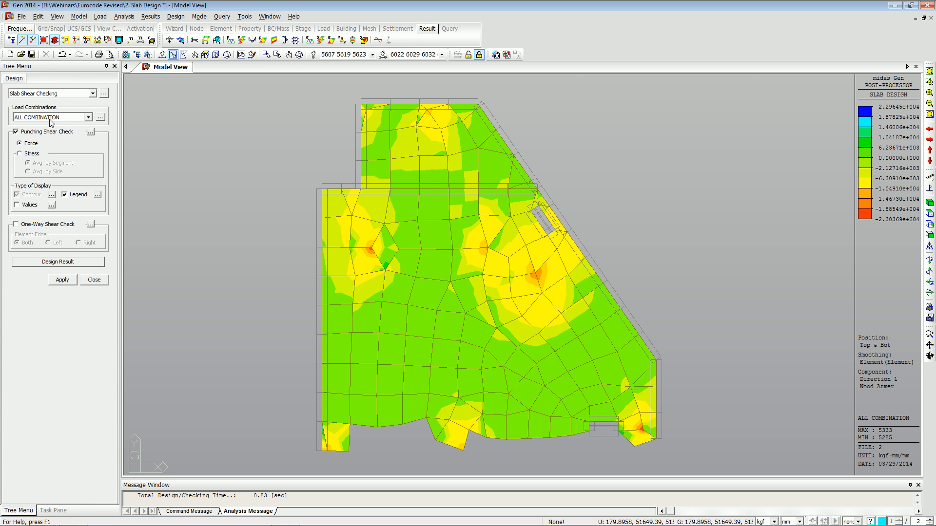
left_click(63, 280)
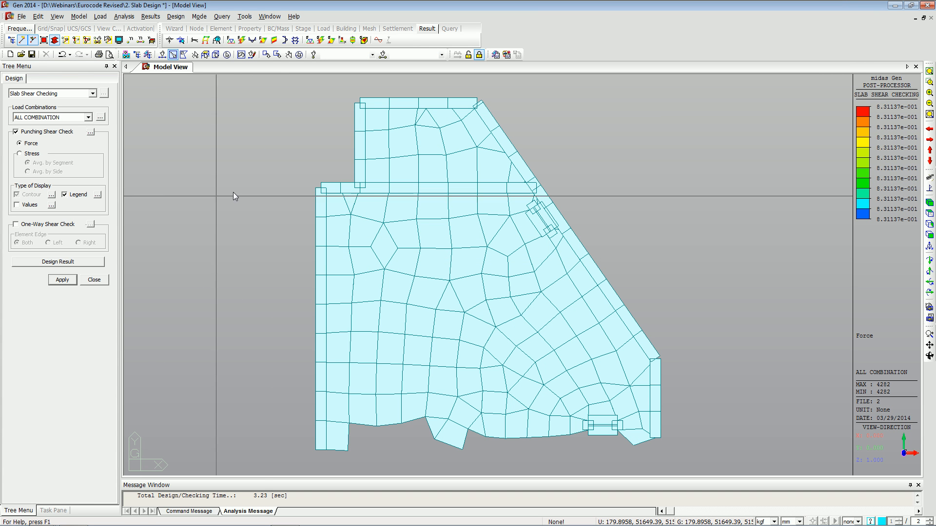
Select the slab elements and apply the punching shear check by Stress averaged by segment.
left_click_drag(281, 88, 706, 454)
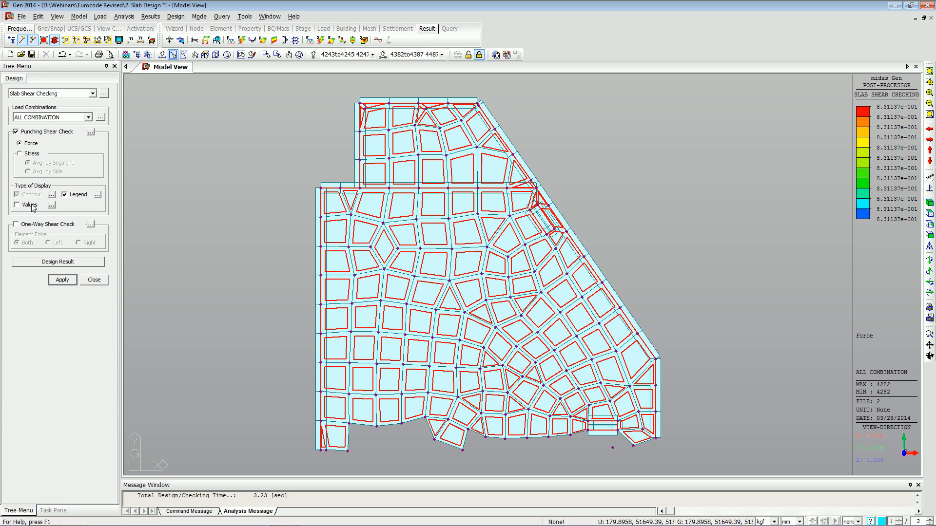
left_click(63, 281)
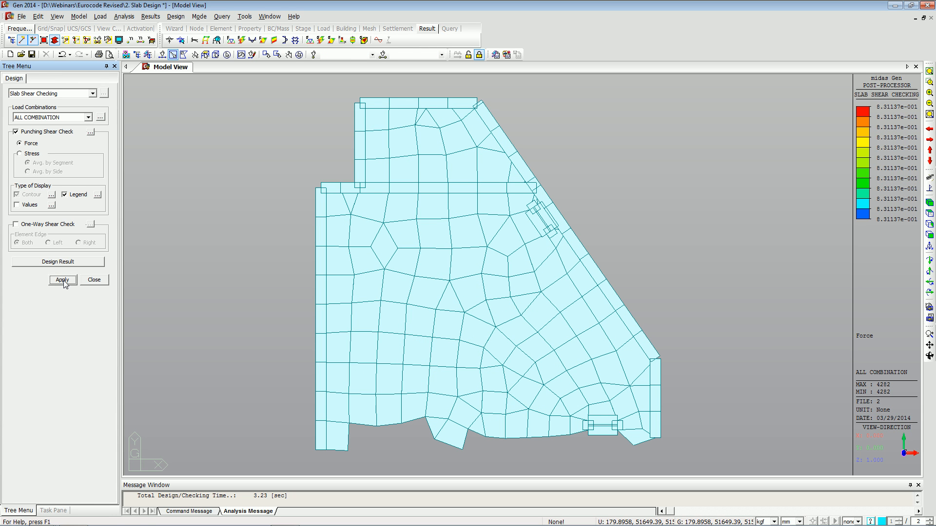
left_click(38, 155)
left_click(70, 282)
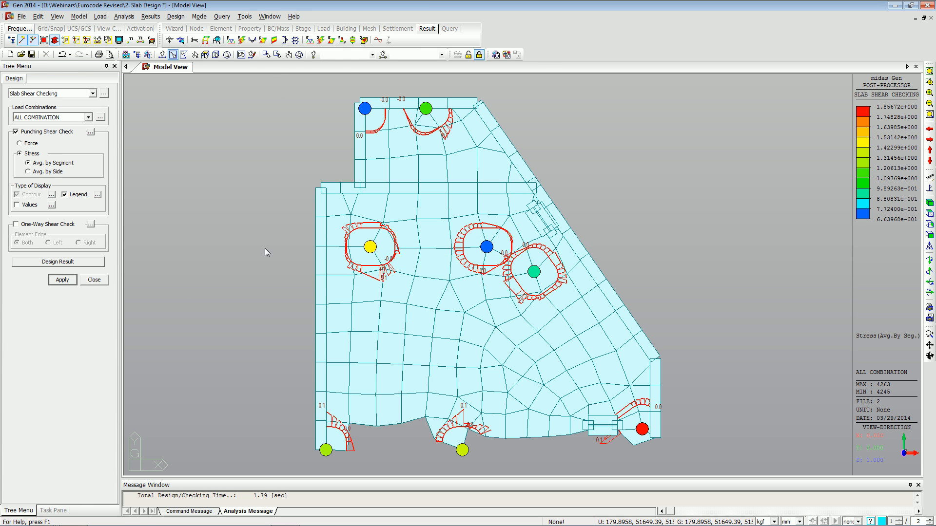
Zoom in on one column's punching perimeter and review its punching shear result report.
scroll(365, 256, "up", 4)
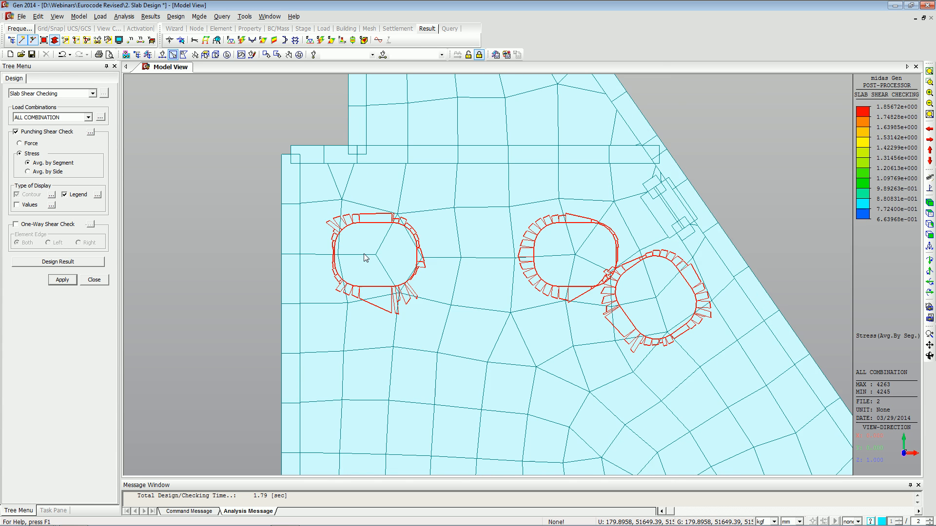
scroll(365, 258, "up", 5)
middle_click_drag(408, 318, 400, 258)
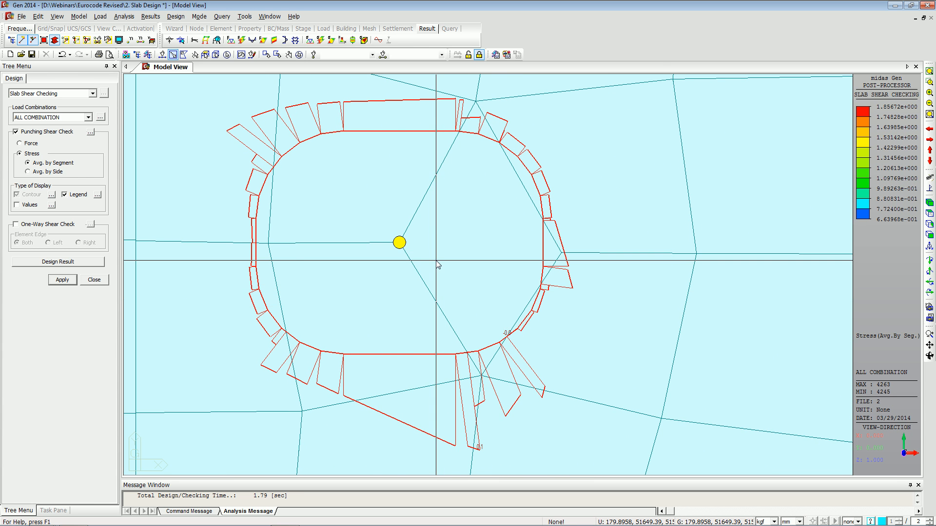
left_click(73, 264)
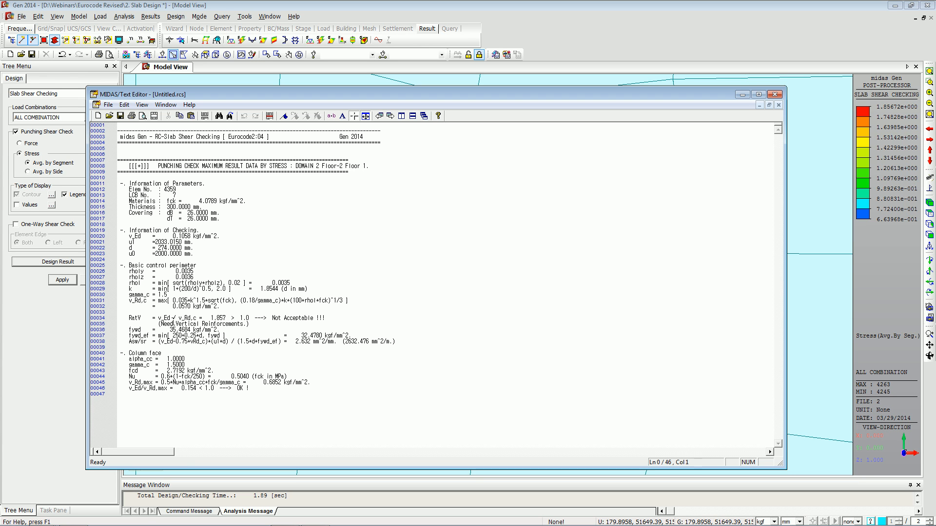
left_click_drag(131, 265, 238, 306)
left_click(243, 313)
left_click(168, 344)
left_click_drag(163, 352, 130, 352)
left_click(164, 358)
left_click(775, 94)
left_click(507, 305)
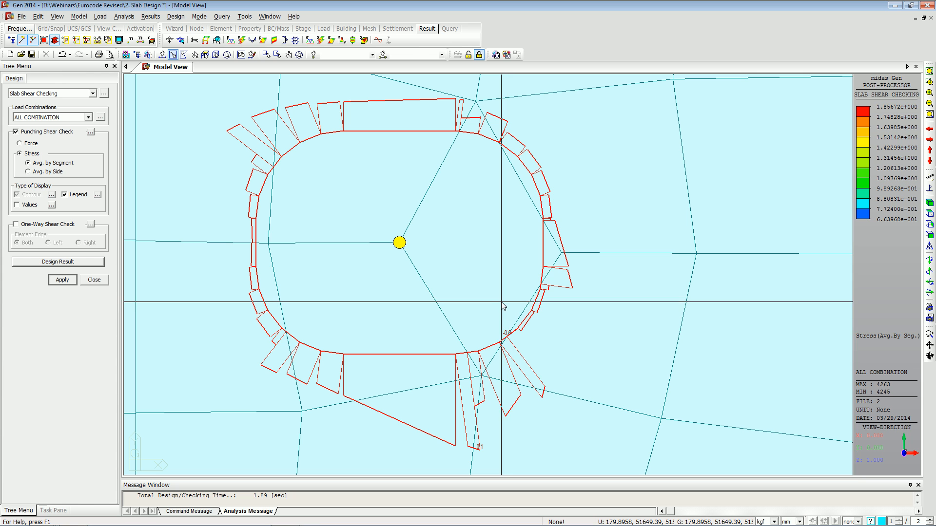
Return to the isometric view and change the active story through Active Identity.
left_click(931, 204)
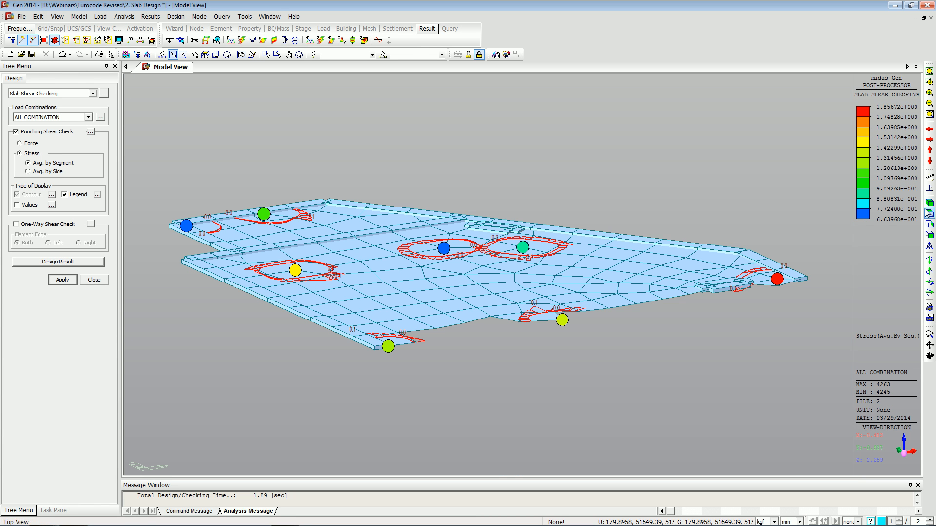
left_click(97, 40)
left_click(145, 229)
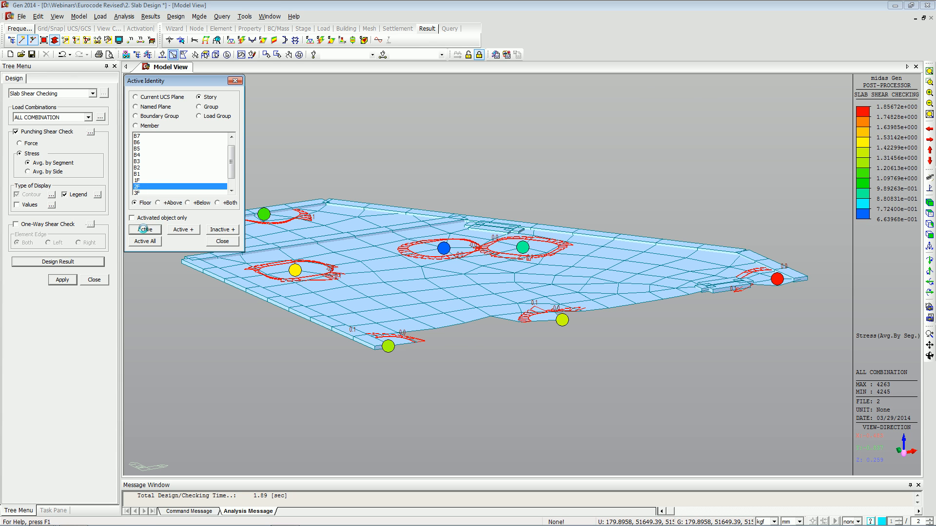
left_click(222, 242)
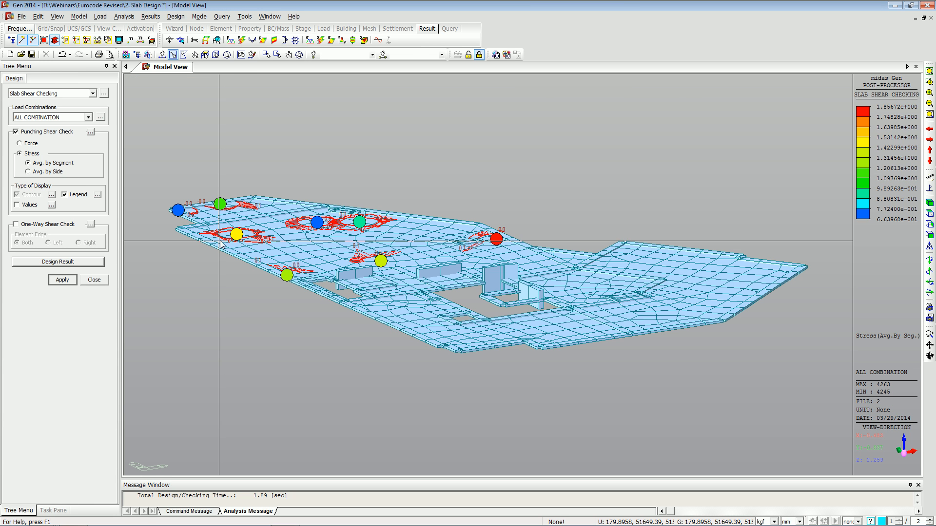
Select the upper slab elements, run the punching shear check by Force, and show values.
left_click(32, 143)
left_click_drag(304, 305, 165, 167)
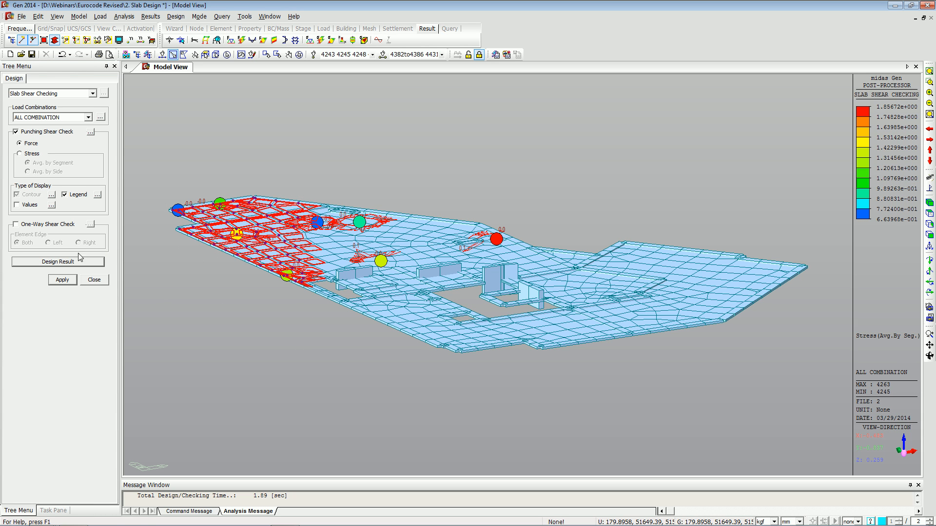
left_click(69, 281)
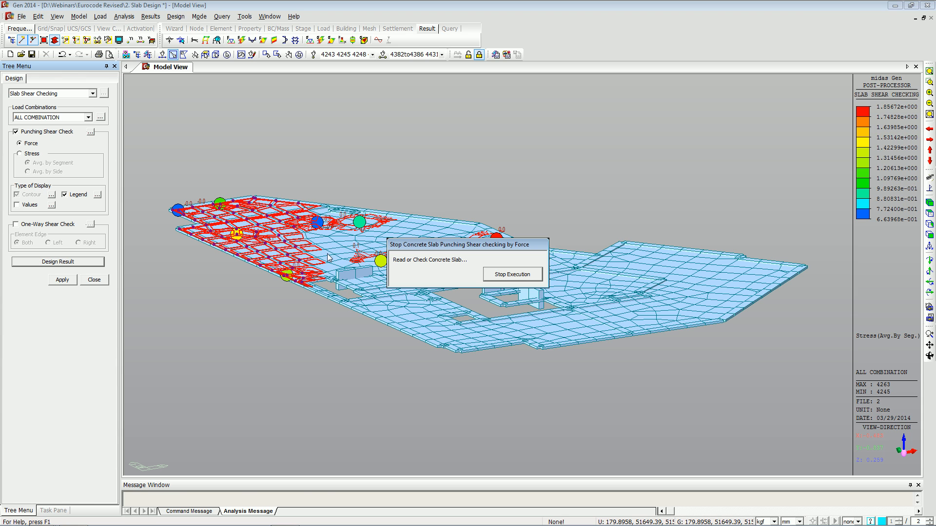
left_click(34, 206)
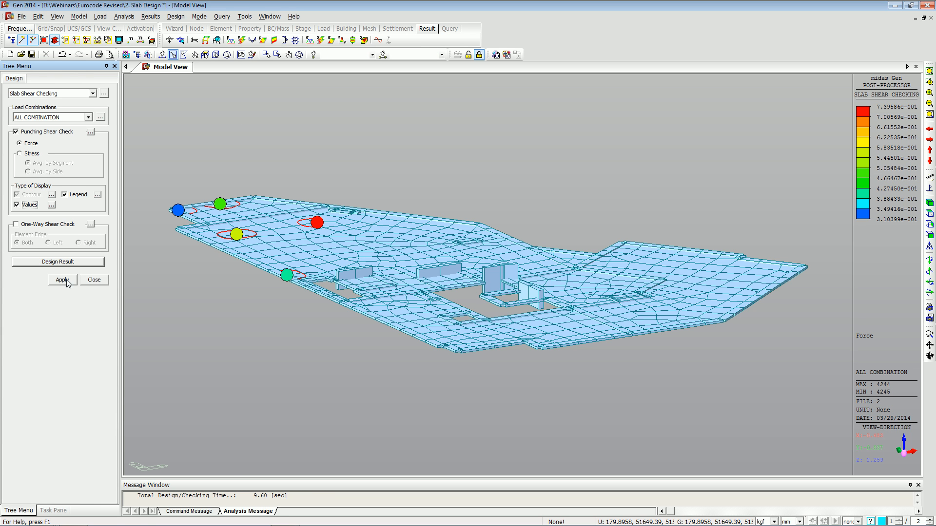
Switch to top view, zoom in on the upper slab, and generate the punching shear by Force design result report.
left_click(929, 214)
left_click_drag(299, 147, 368, 179)
scroll(374, 152, "up", 4)
middle_click_drag(375, 152, 374, 210)
scroll(374, 209, "up", 4)
scroll(374, 210, "down", 2)
middle_click_drag(374, 210, 395, 221)
scroll(396, 221, "up", 1)
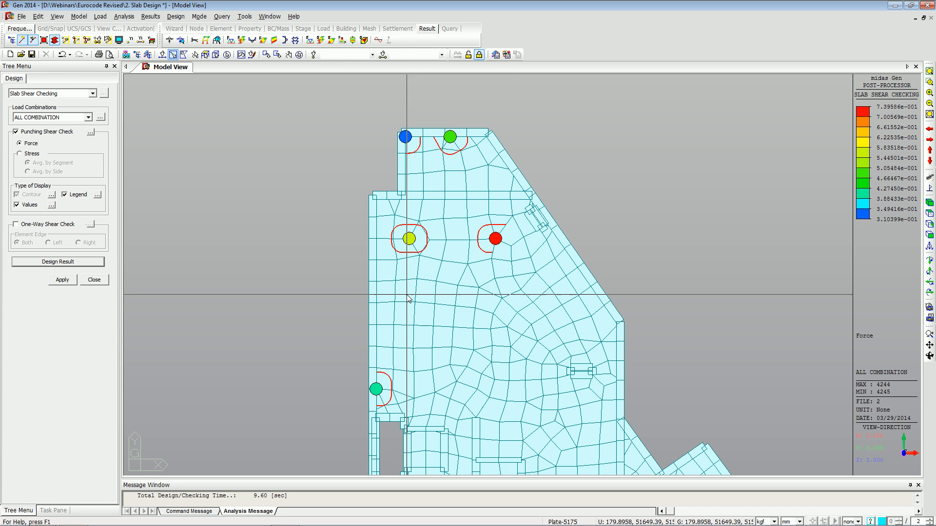
left_click(77, 264)
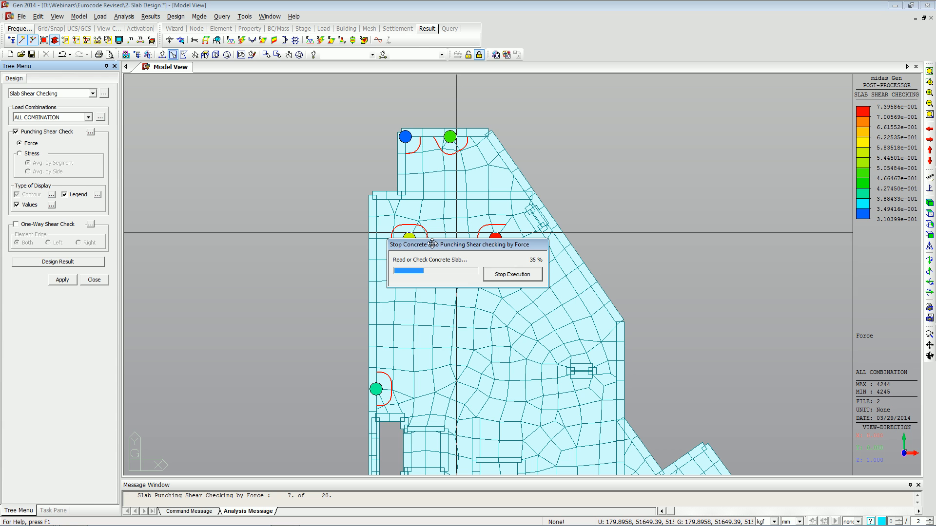
left_click_drag(432, 243, 351, 266)
Switch to the PowerPoint presentation and review the punching shear checking slides.
key("alt+Tab")
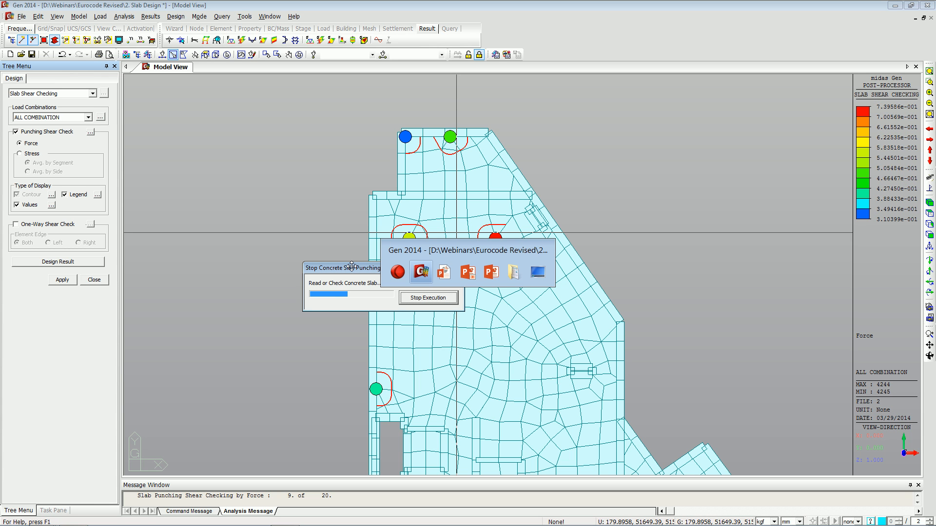
key("Tab")
key("Tab")
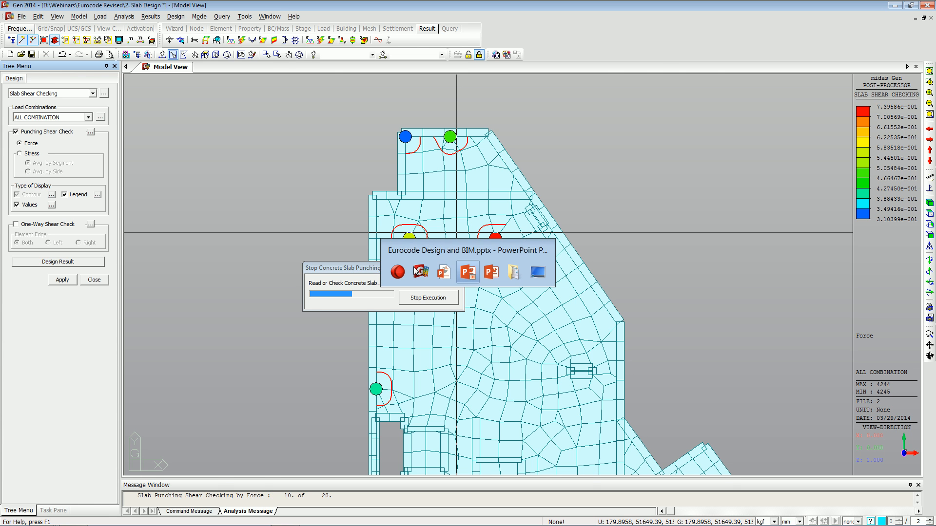
key("Tab")
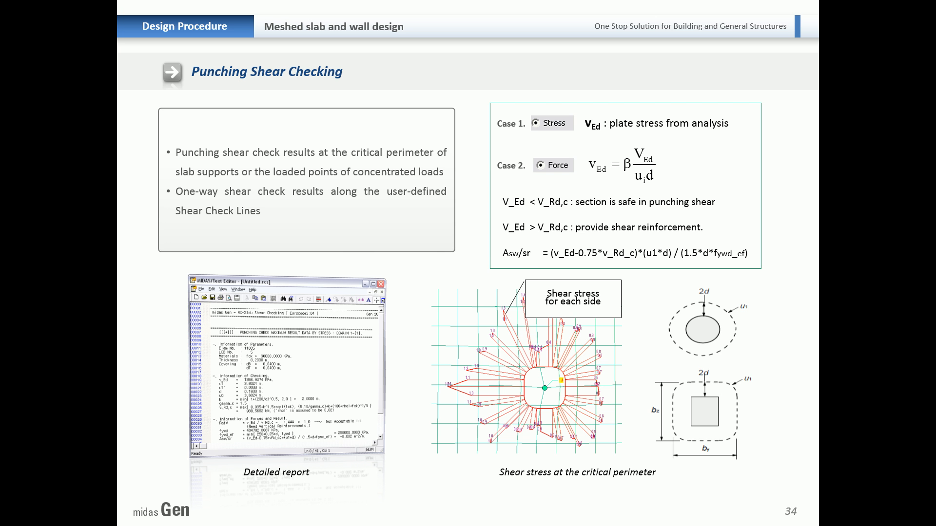
key("Right")
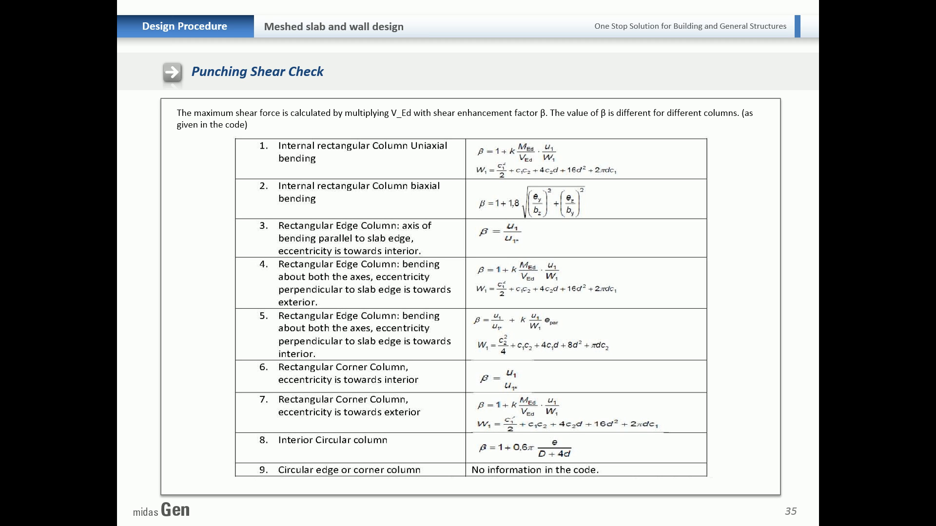
left_click(276, 346)
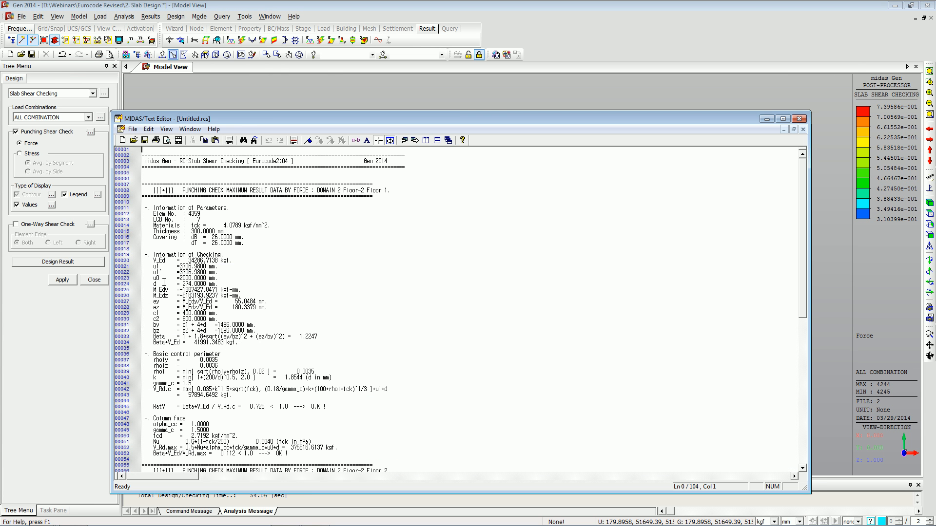
Scroll through the punching shear text report, then close it without saving.
left_click(463, 281)
scroll(468, 331, "down", 7)
scroll(469, 335, "down", 9)
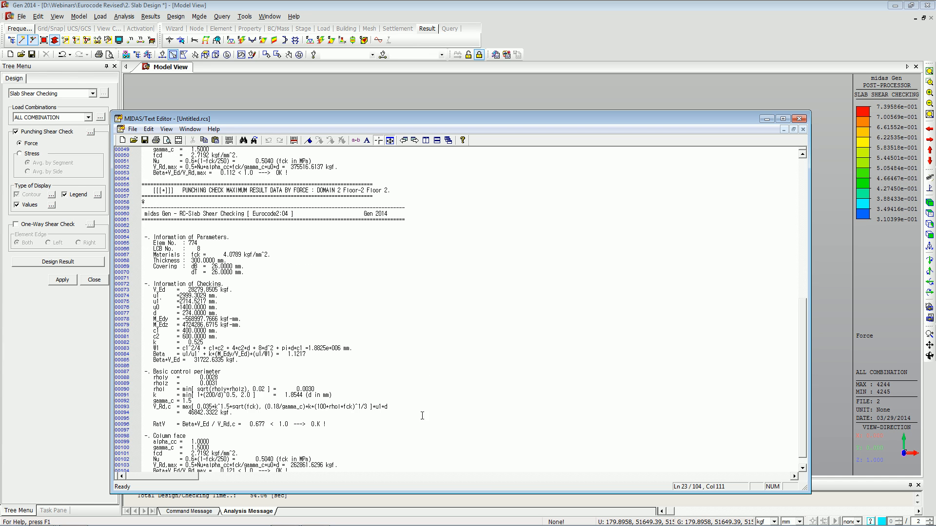
scroll(422, 416, "down", 2)
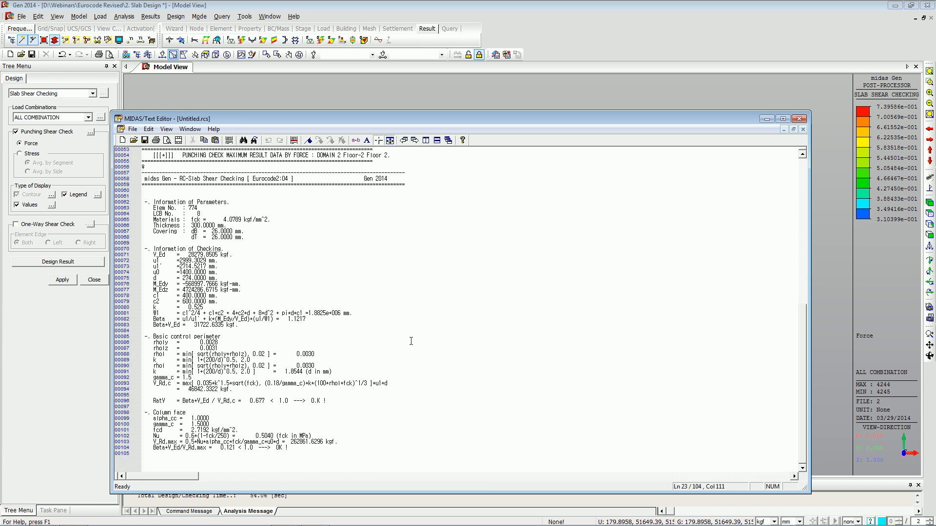
left_click(800, 120)
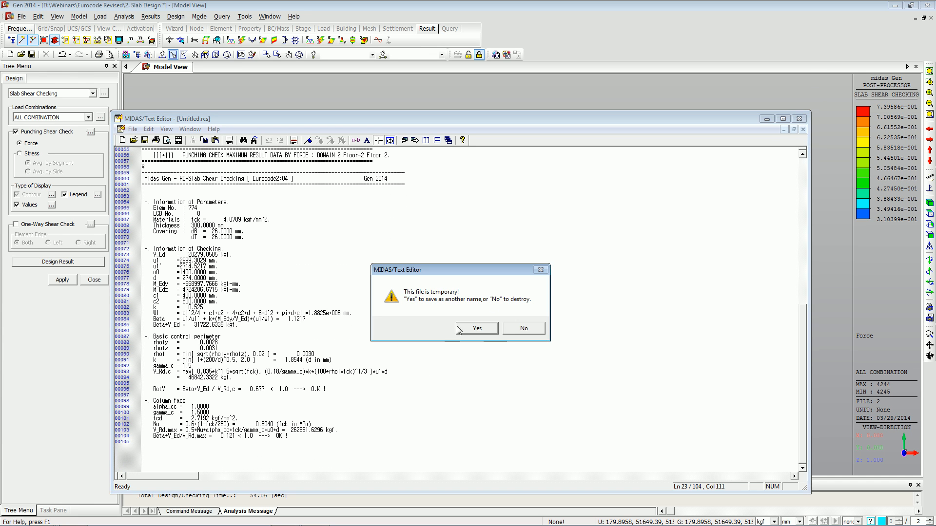
left_click(514, 330)
Switch the design result to Slab Serviceability Checking and zoom in on the upper slab in top view.
left_click(81, 94)
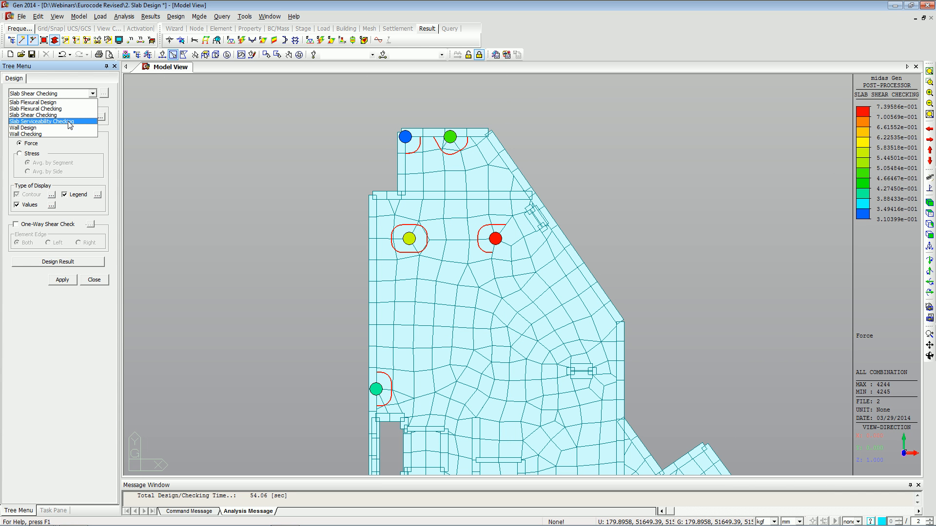
left_click(69, 120)
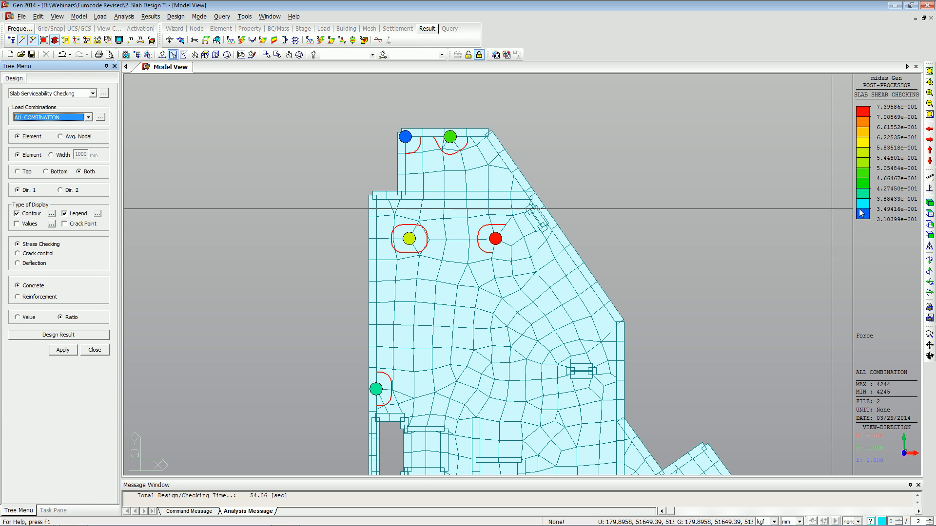
left_click(929, 203)
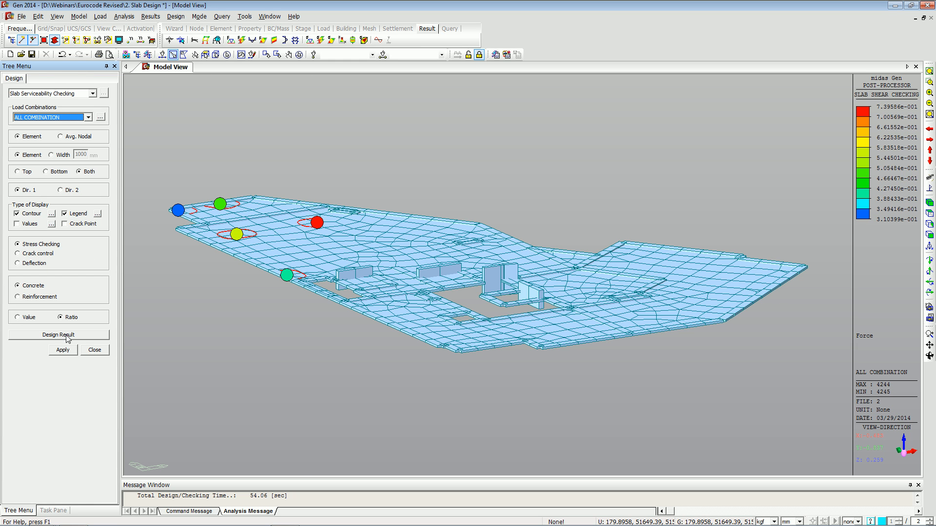
left_click(295, 314)
left_click_drag(295, 313, 181, 156)
key("F2")
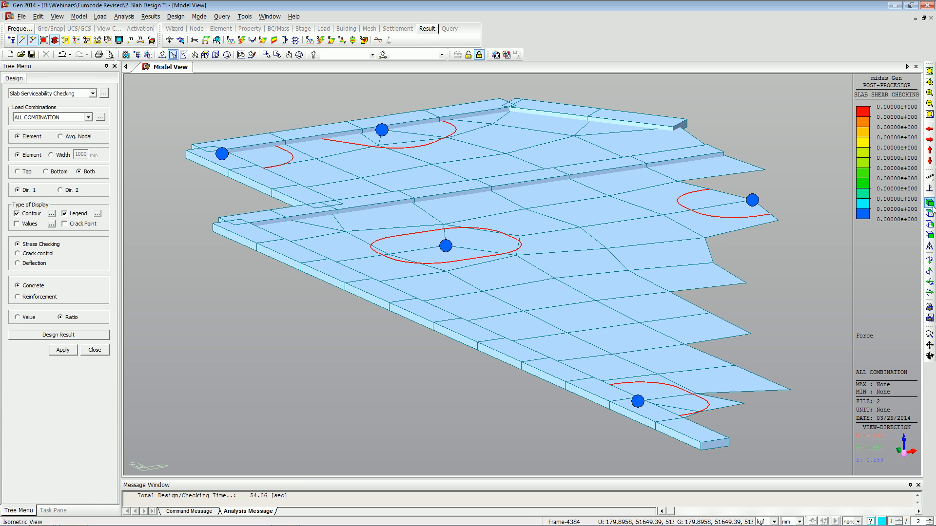
left_click(929, 214)
left_click_drag(587, 86, 321, 468)
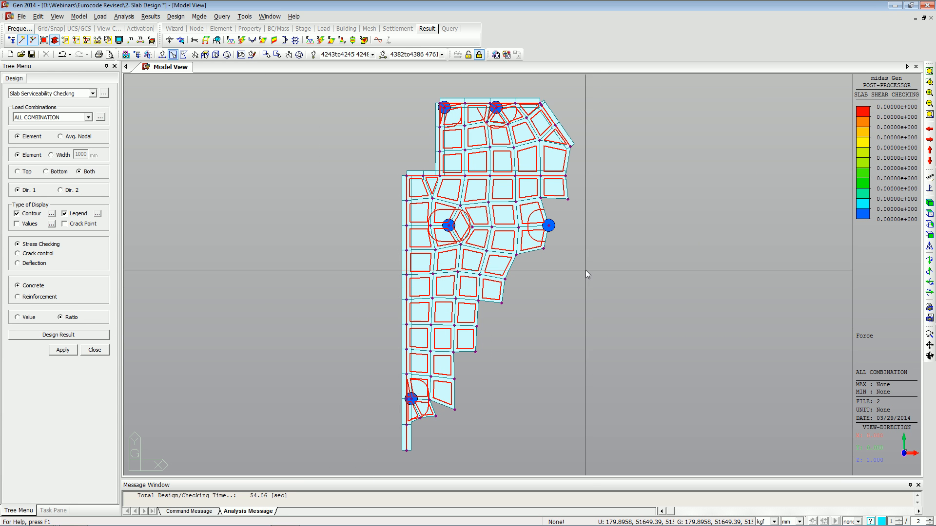
left_click_drag(600, 274, 291, 80)
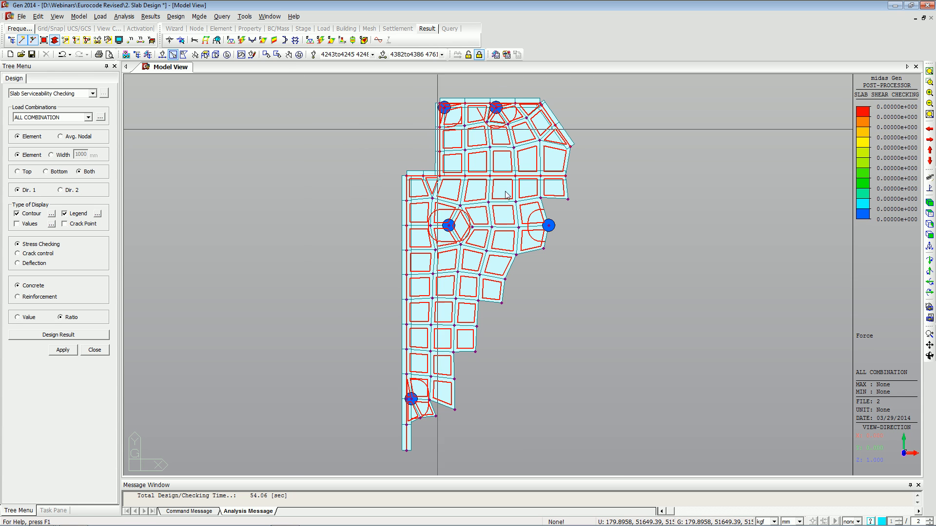
left_click(299, 55)
left_click_drag(595, 259, 317, 103)
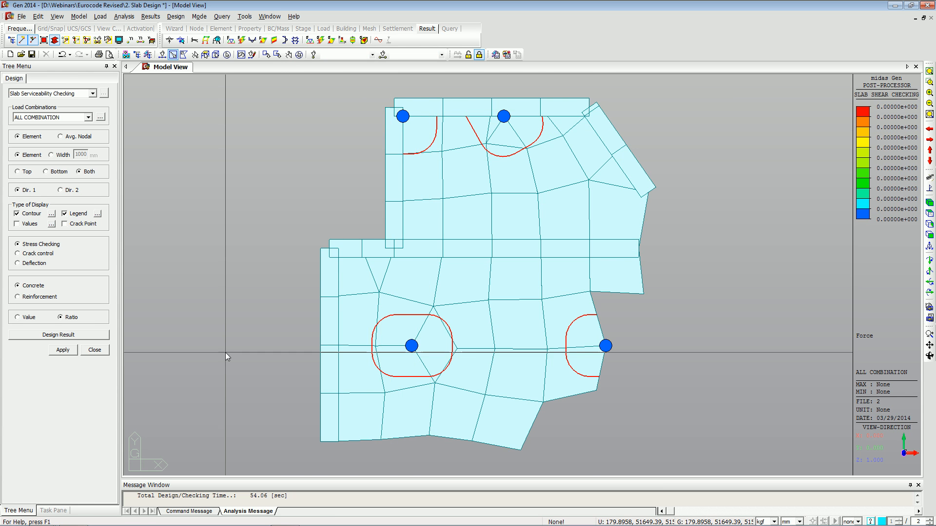
Select the upper slab elements and apply the concrete stress checking for all combinations.
left_click(63, 351)
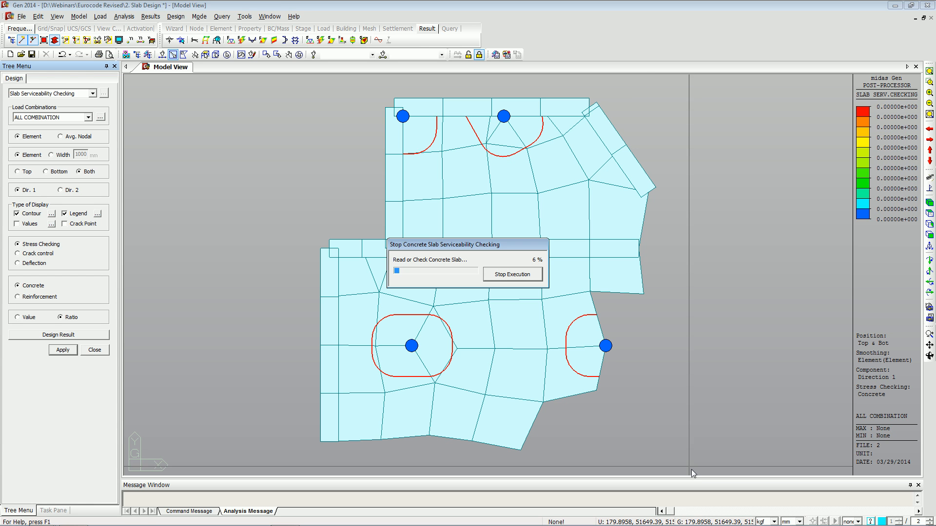
left_click_drag(691, 469, 171, 84)
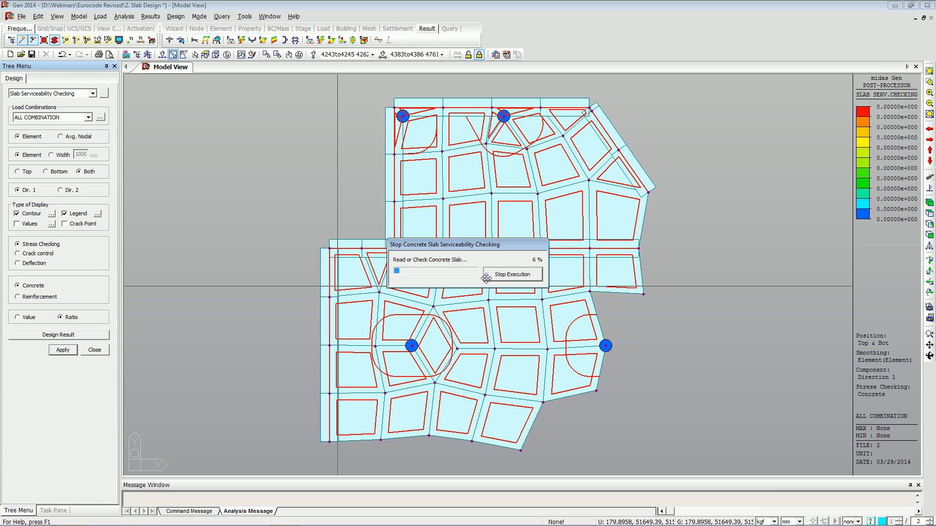
left_click_drag(479, 273, 493, 304)
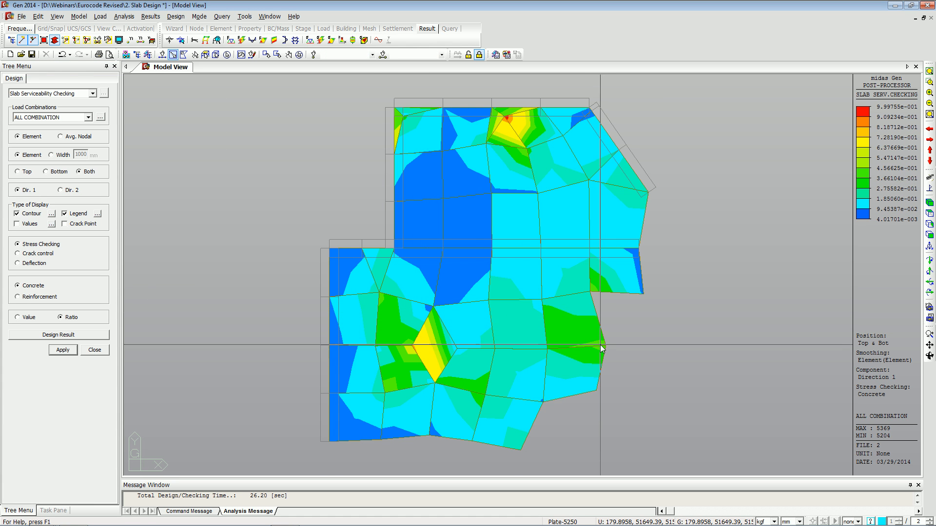
Select the slab elements and apply the crack control check showing the Min As ratio.
left_click(28, 255)
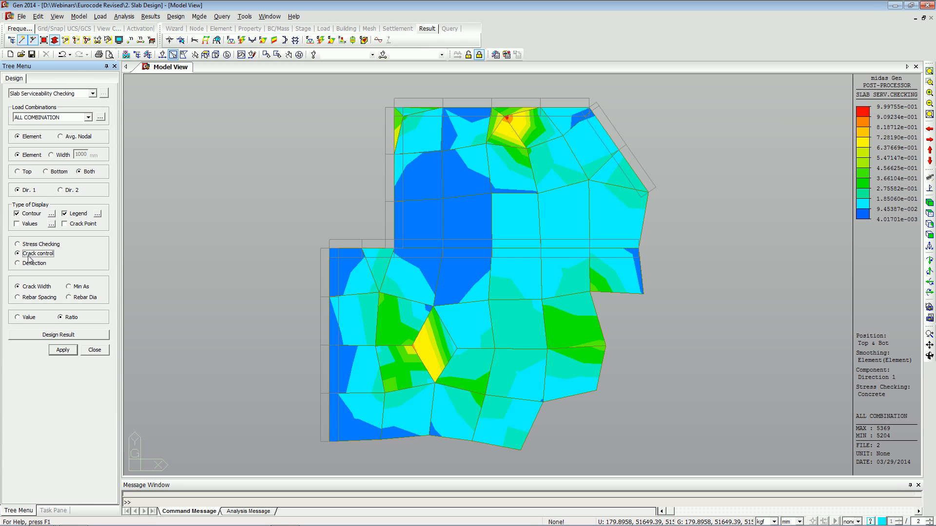
left_click(74, 286)
left_click_drag(560, 368, 650, 466)
left_click_drag(447, 269, 233, 86)
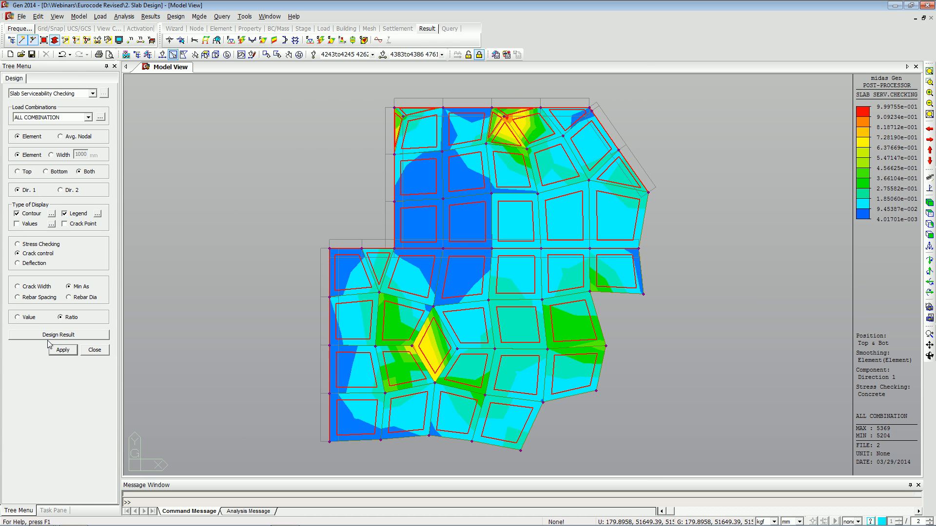
left_click(66, 356)
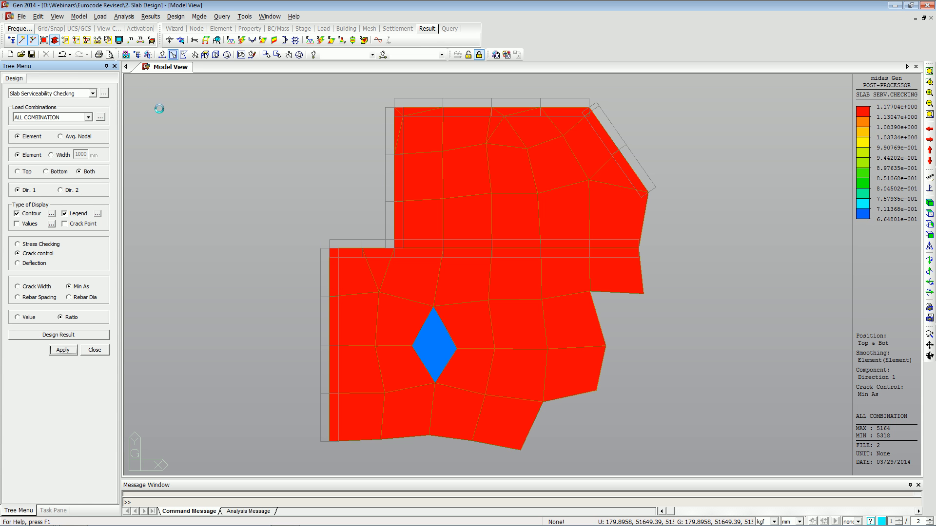
Zoom out, select the larger upper slab region, and apply the crack control check by Crack Width.
key("ctrl+a")
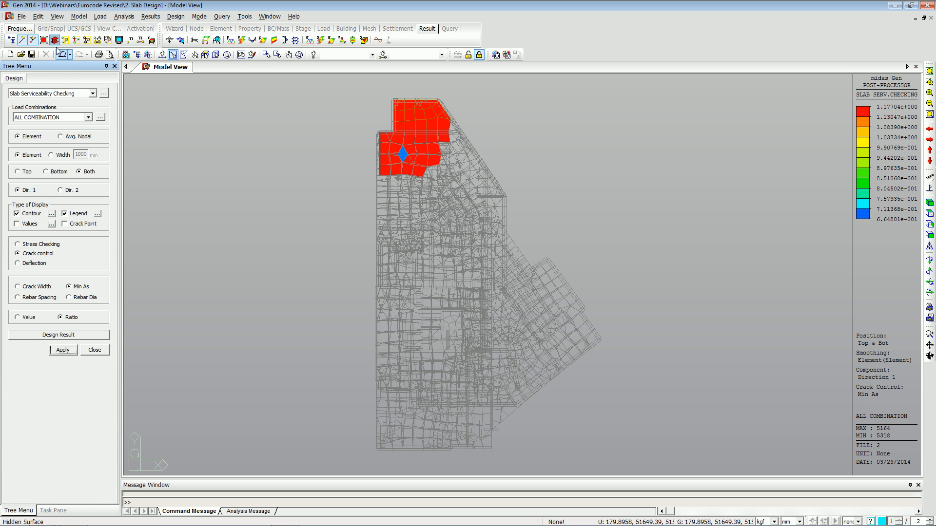
left_click(98, 42)
left_click(145, 230)
left_click(223, 241)
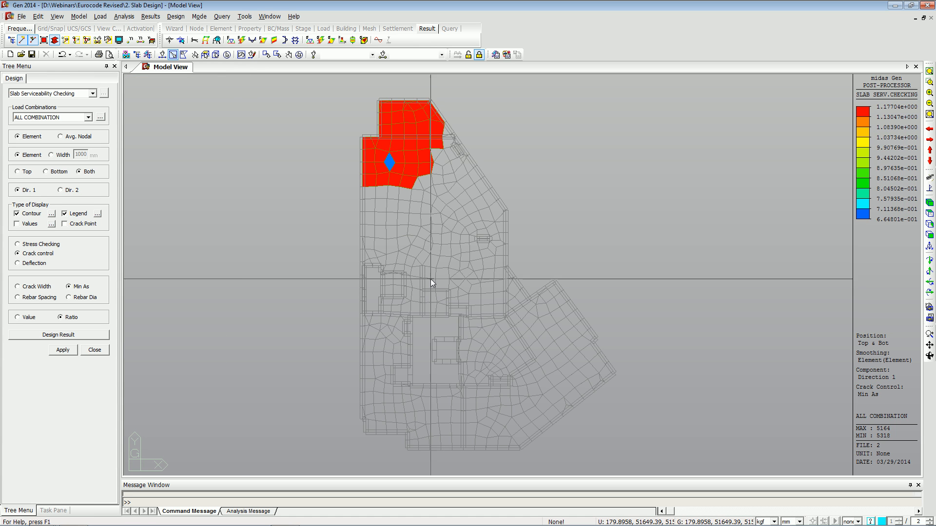
left_click_drag(548, 266, 217, 83)
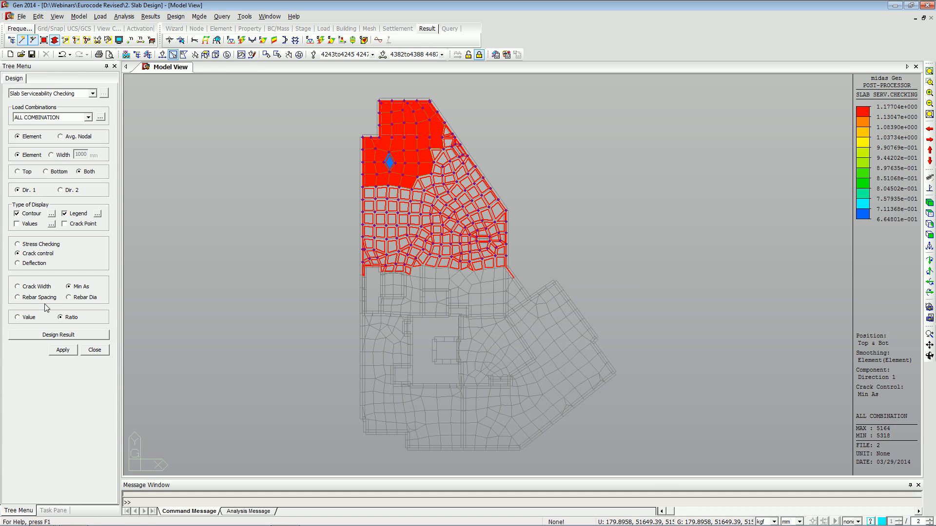
left_click(43, 287)
left_click(62, 352)
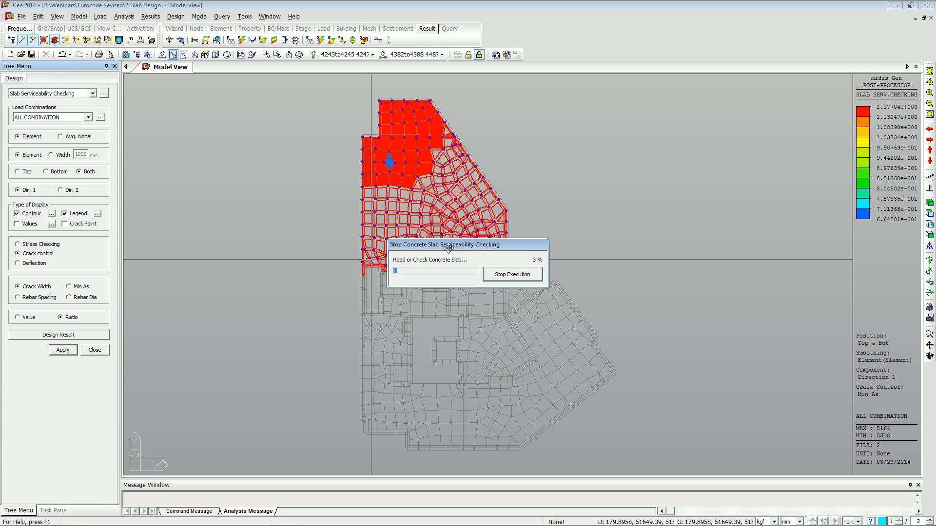
left_click_drag(449, 248, 465, 259)
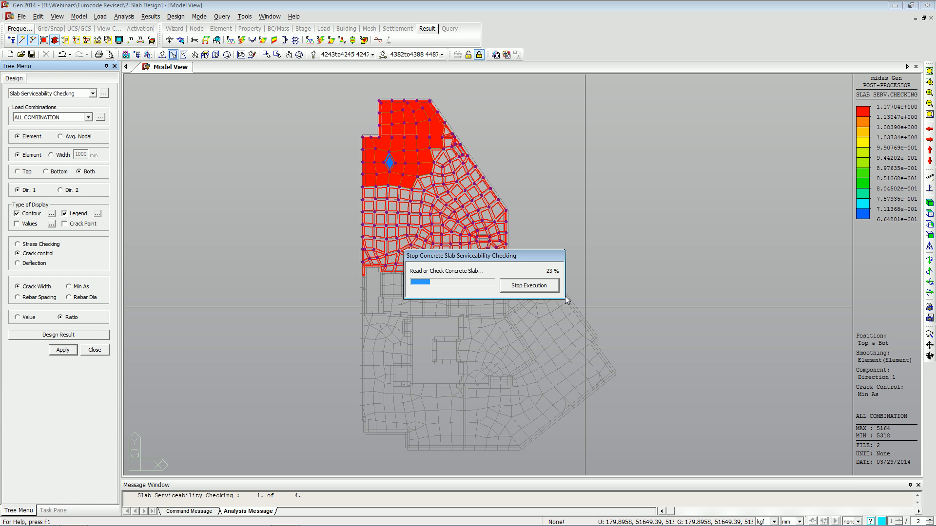
Switch to the presentation and browse the cracked section analysis and wall design slides.
key("alt+Tab")
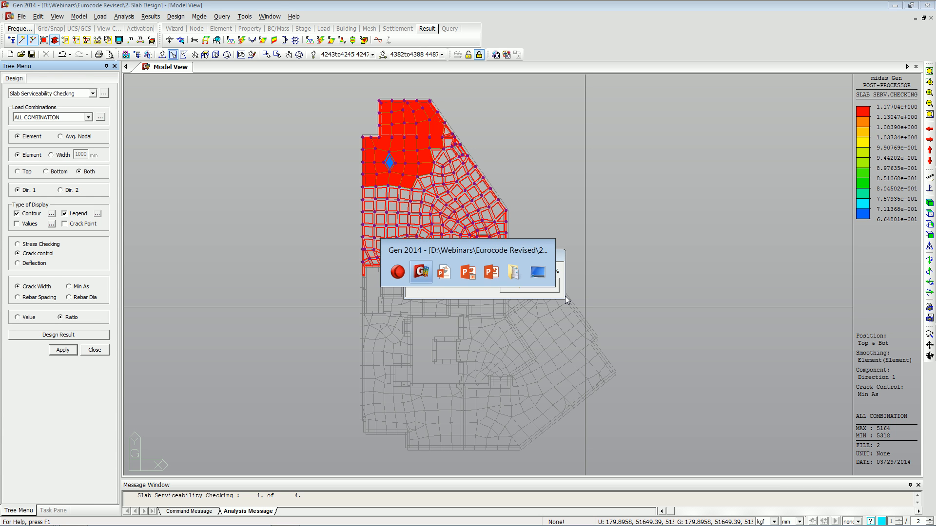
key("alt+Tab")
key("alt+Tab")
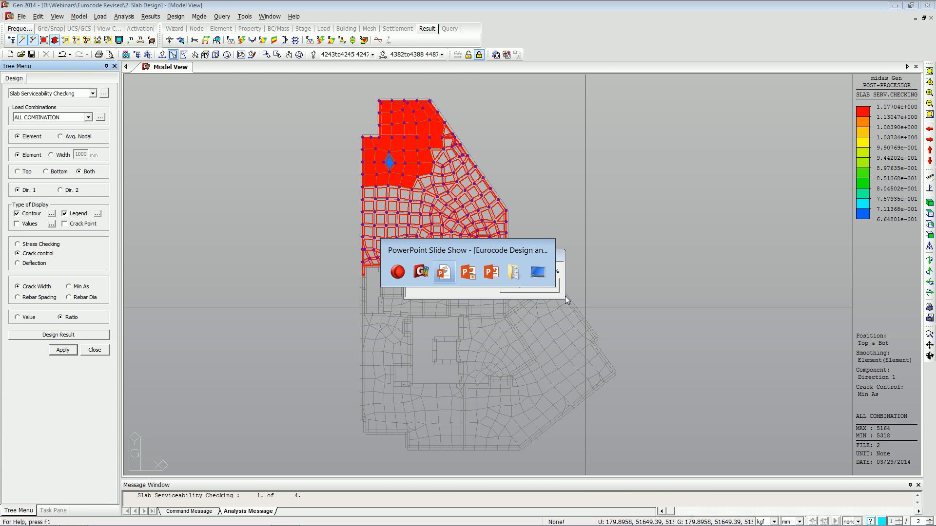
key("Right")
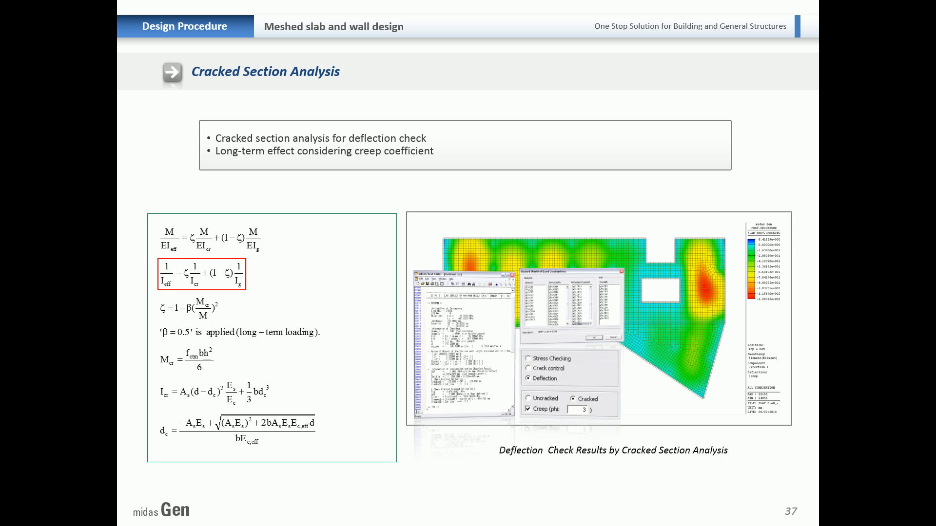
key("Left")
key("Right")
key("Right")
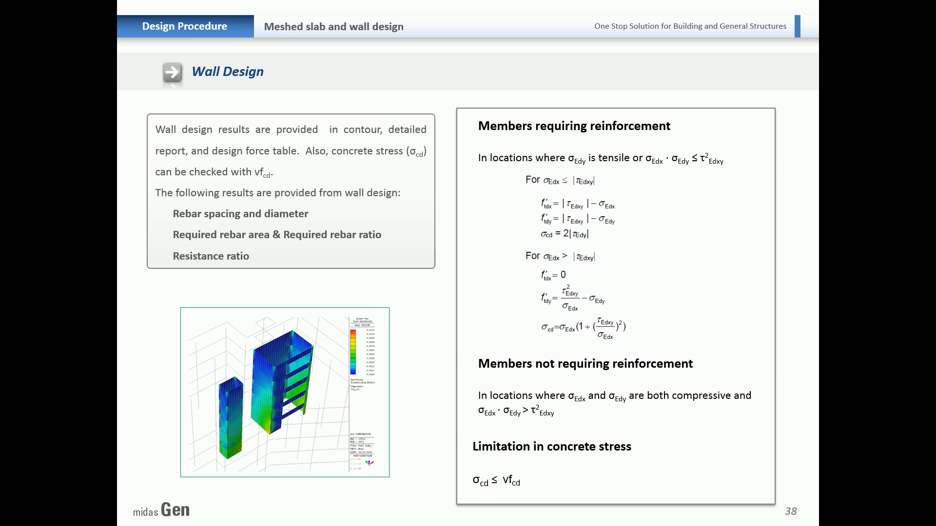
key("Right")
key("Left")
key("Left")
key("Left")
key("alt+Tab")
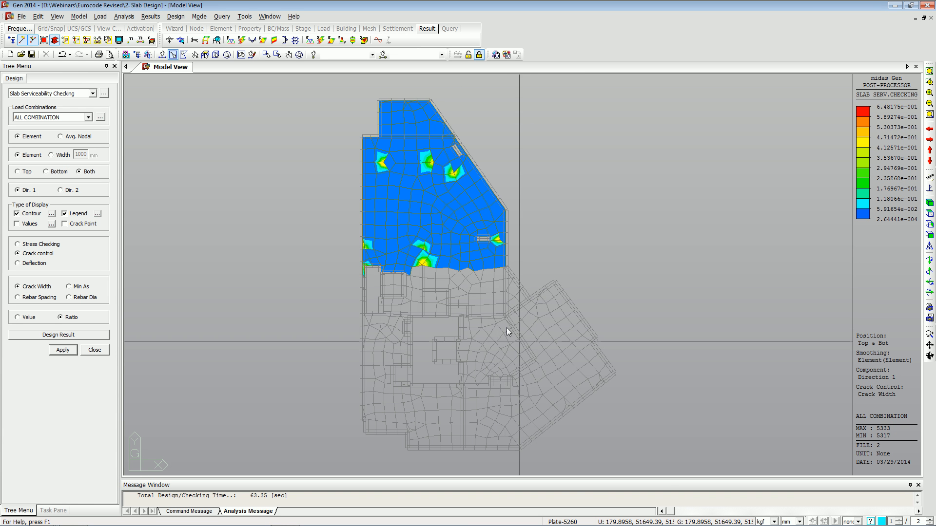
left_click(32, 265)
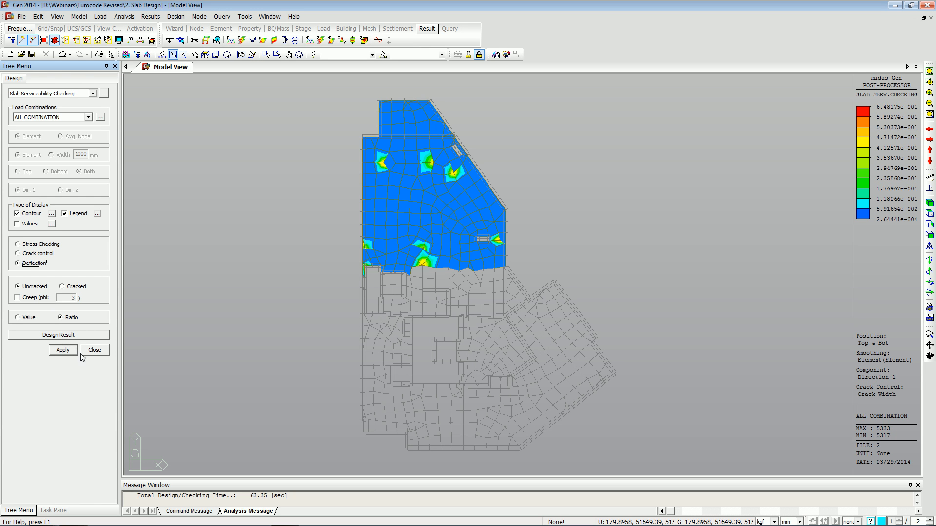
left_click(38, 253)
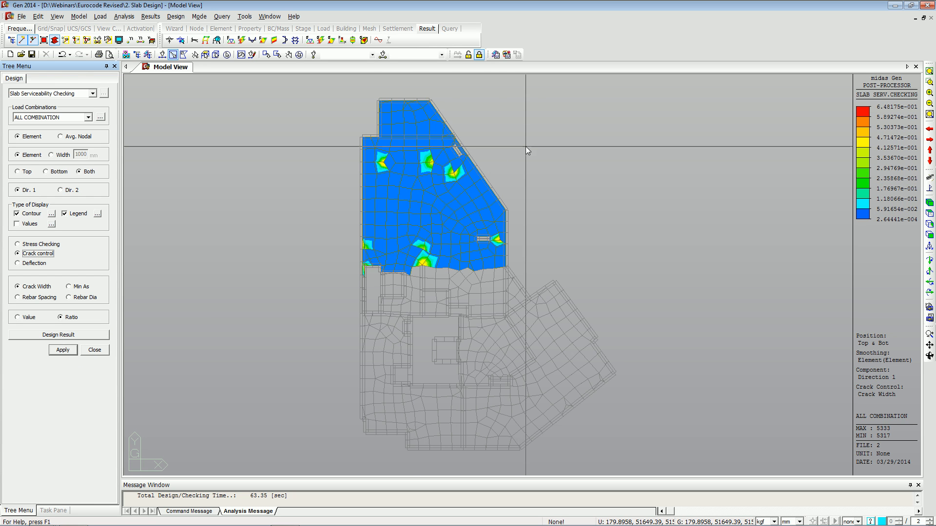
Select the small upper corner slab region and generate the detailed serviceability design result report.
left_click_drag(528, 135, 351, 93)
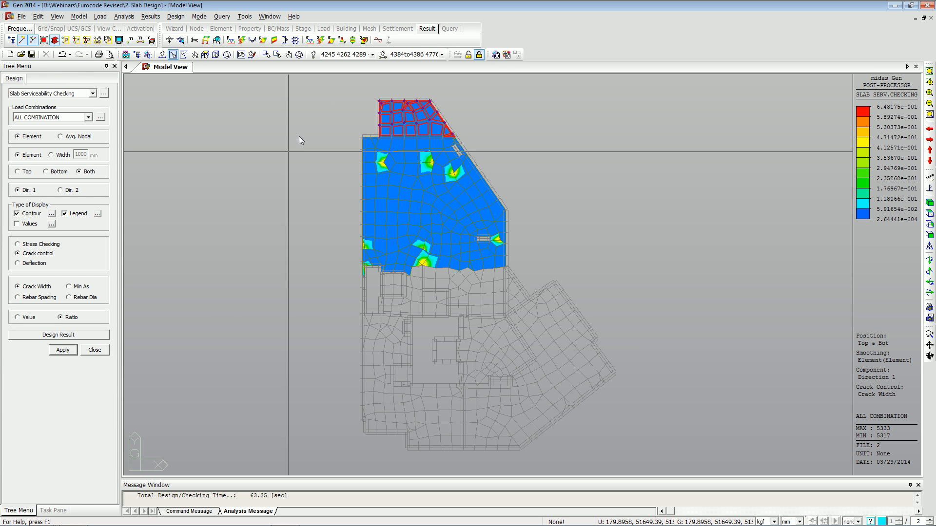
left_click(52, 336)
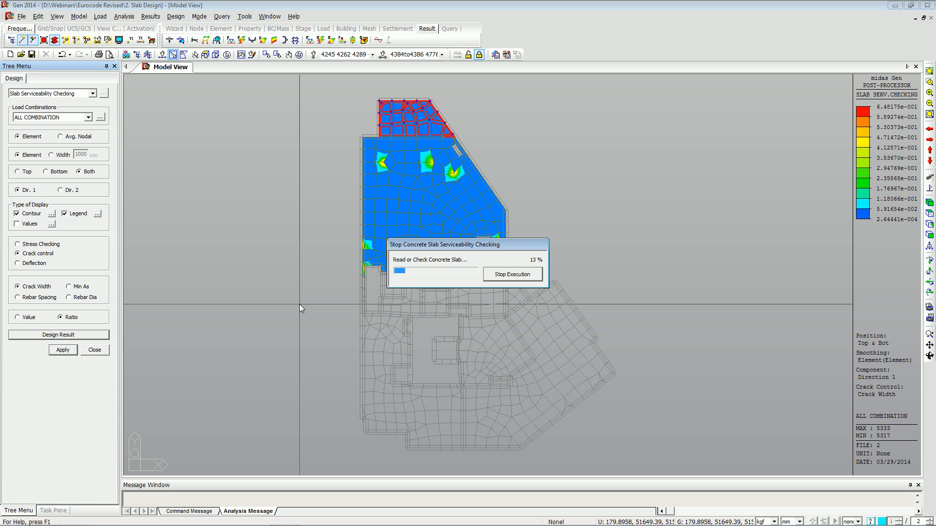
key("alt+Tab")
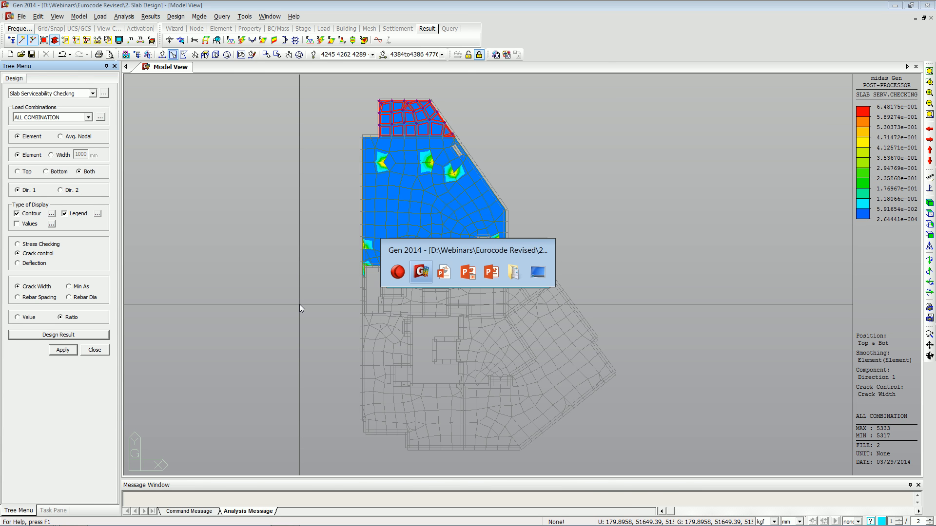
key("alt+Tab")
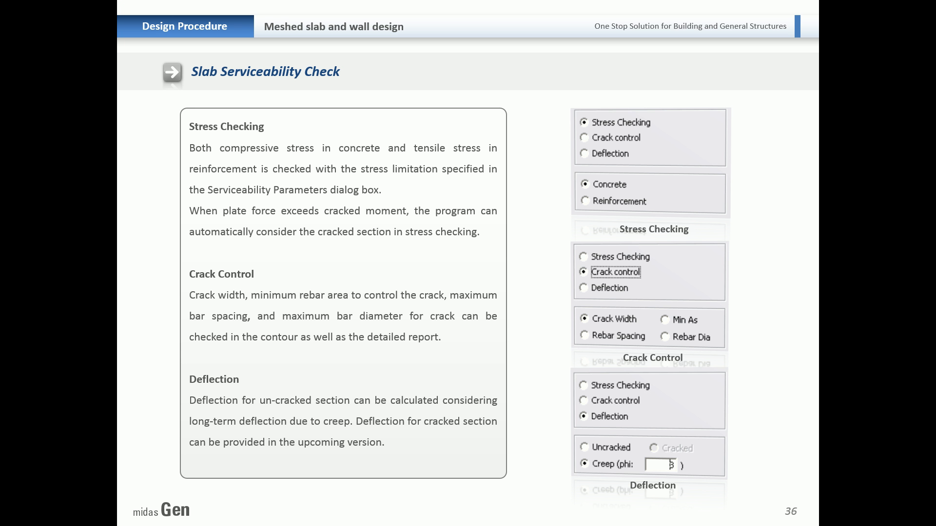
key("alt+Tab")
key("alt+Tab")
key("alt+Tab")
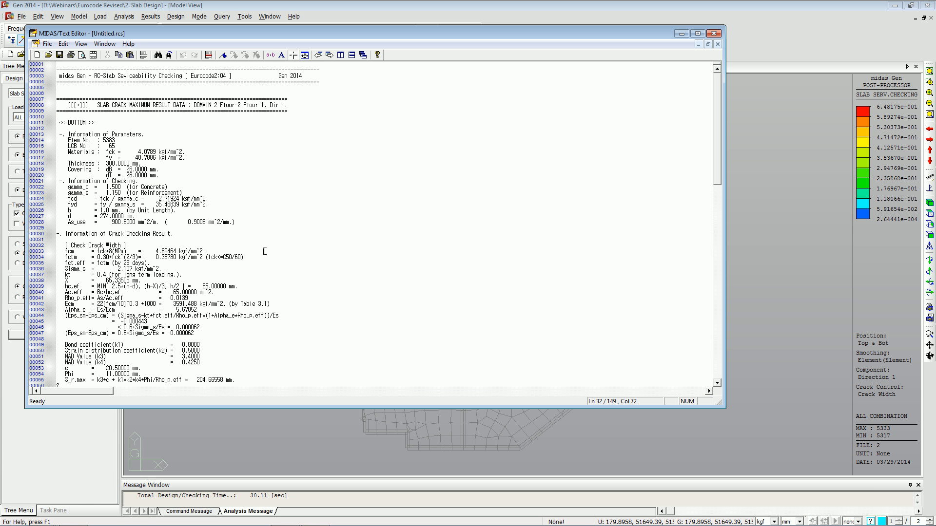
Scroll through the report's crack checking calculations, then close the text editor without saving.
scroll(298, 266, "down", 1)
scroll(298, 266, "down", 5)
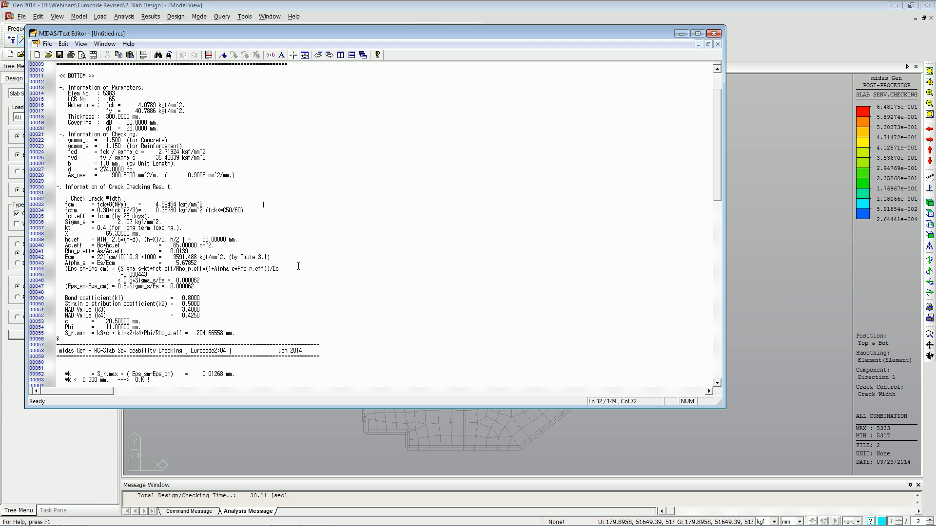
scroll(298, 266, "down", 10)
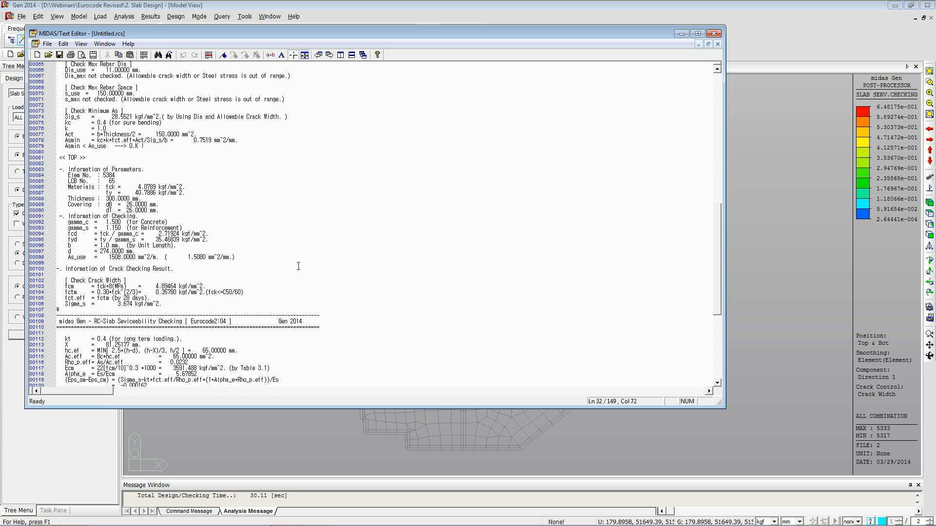
left_click(714, 33)
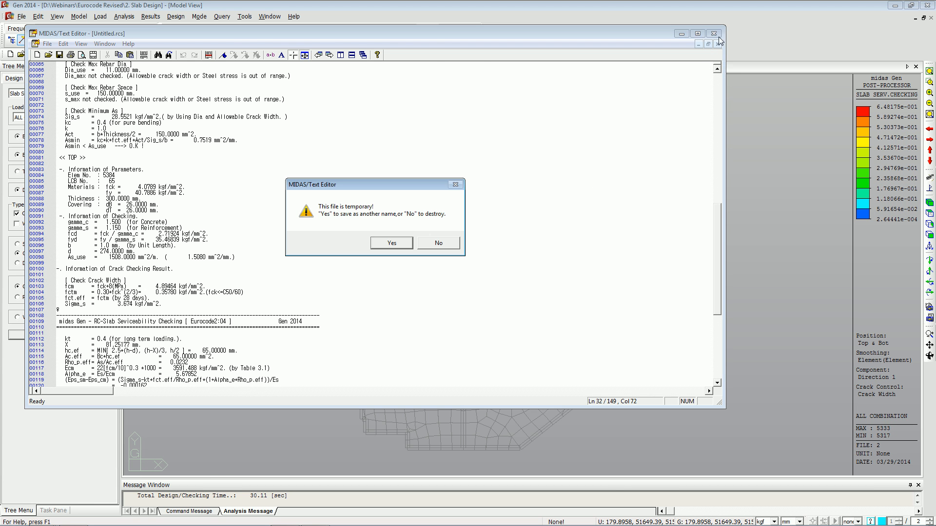
left_click(436, 244)
Switch to the presentation and advance through the cracked section analysis and wall design slides.
key("alt+Tab")
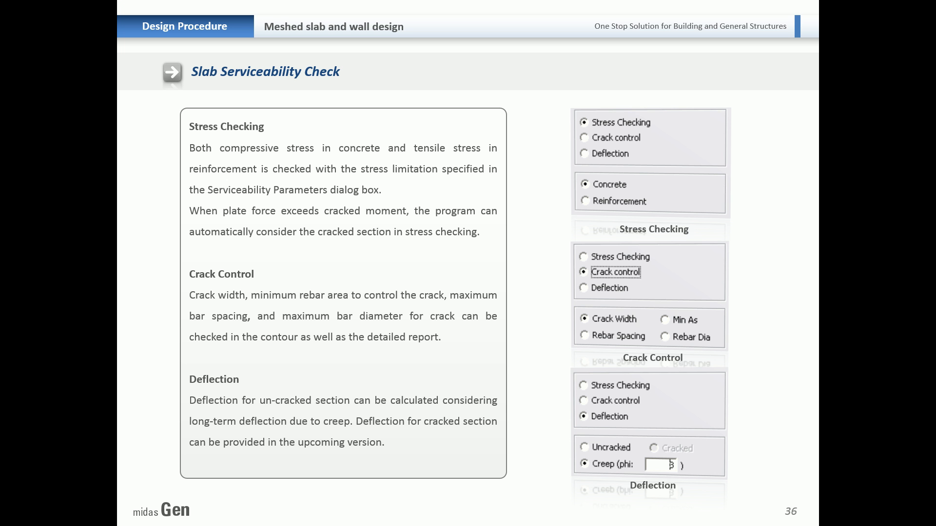
key("Right")
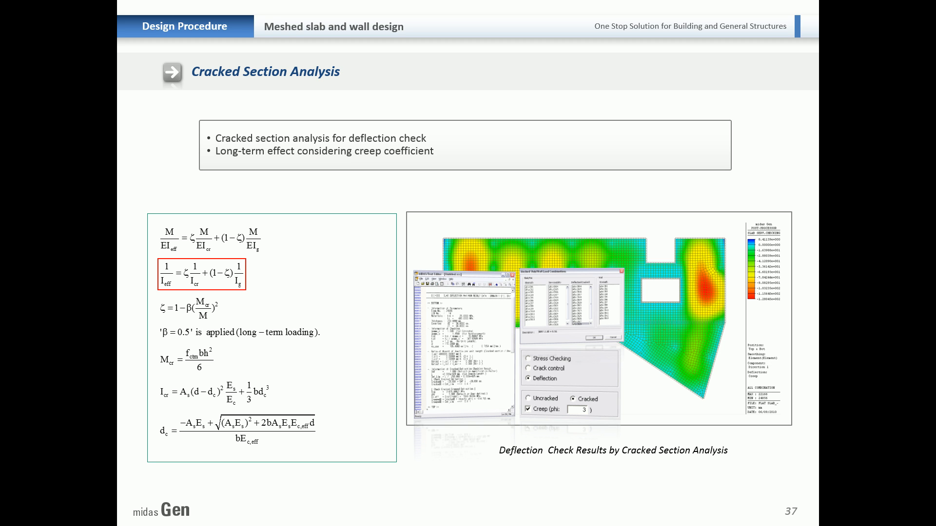
left_click(210, 286)
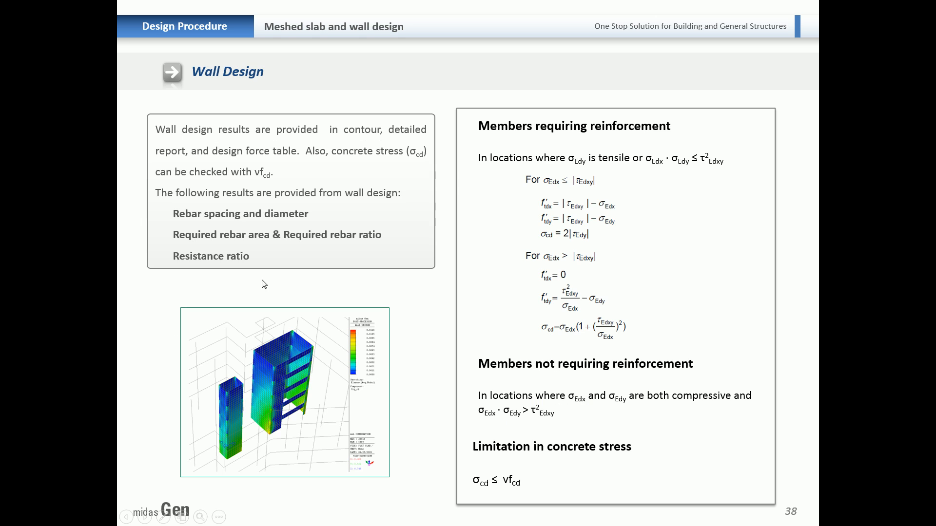
Return to the model, close the slab serviceability checking panel, and reset to the initial isometric view.
key("alt+Tab")
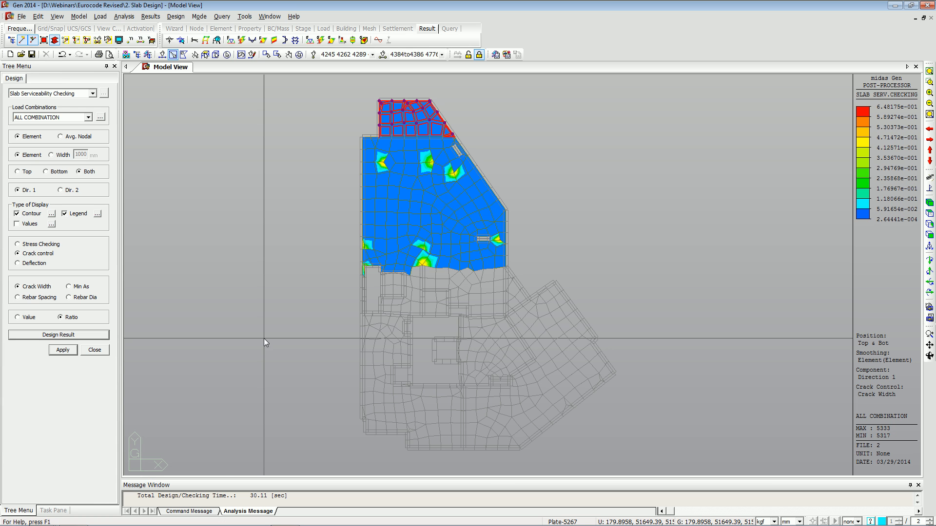
left_click(93, 350)
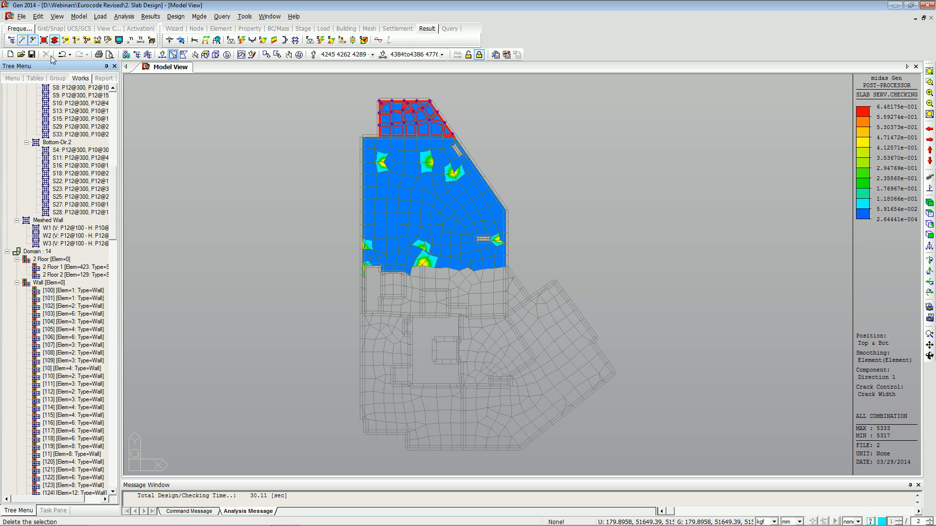
left_click(65, 16)
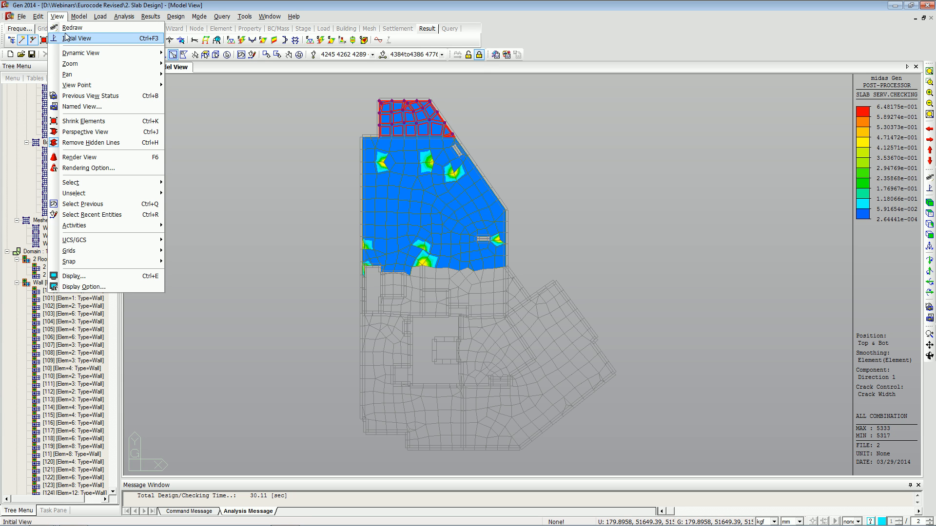
left_click(73, 35)
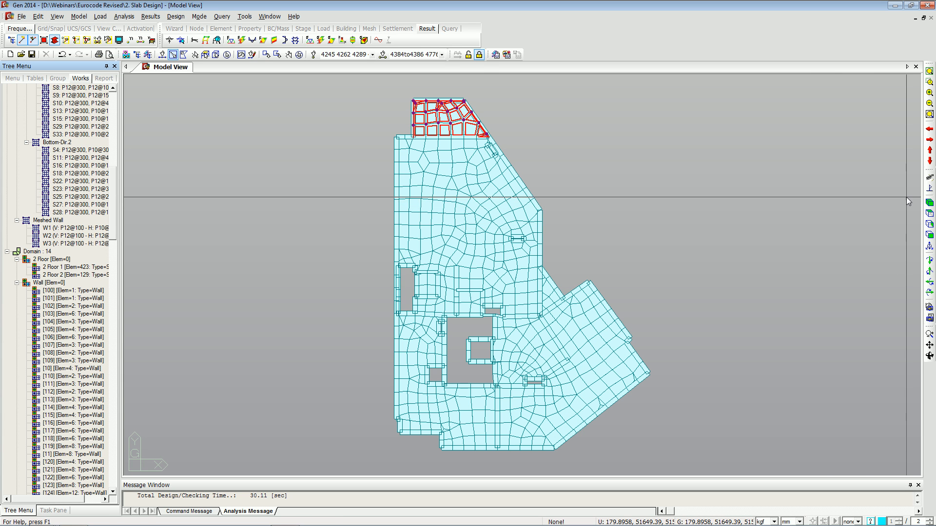
left_click(929, 203)
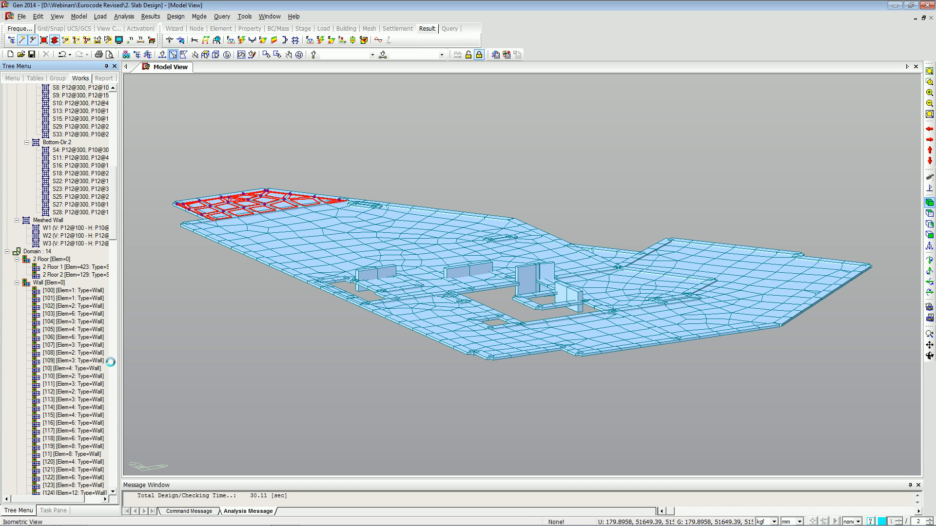
Select the wall domain [9] elements from the works tree and activate only those elements.
left_click(64, 291)
left_click(71, 298)
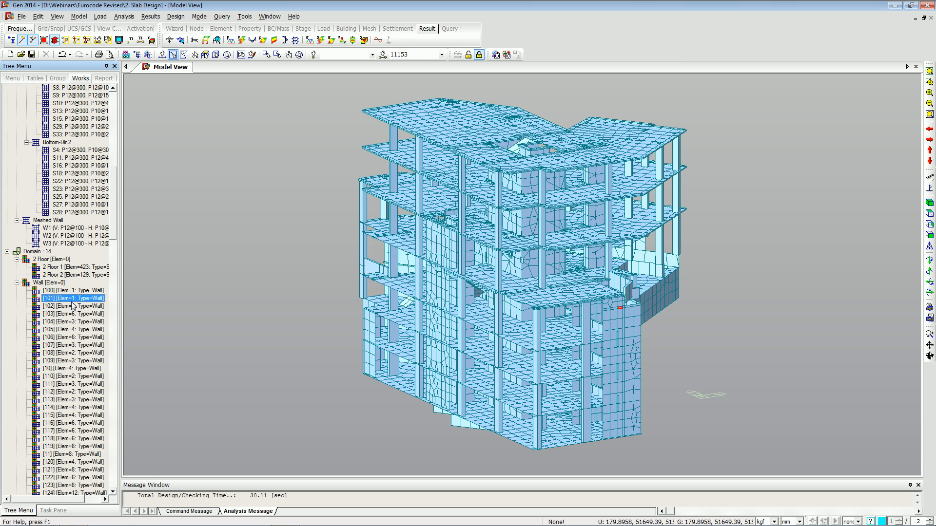
left_click_drag(113, 235, 119, 497)
left_click(58, 391)
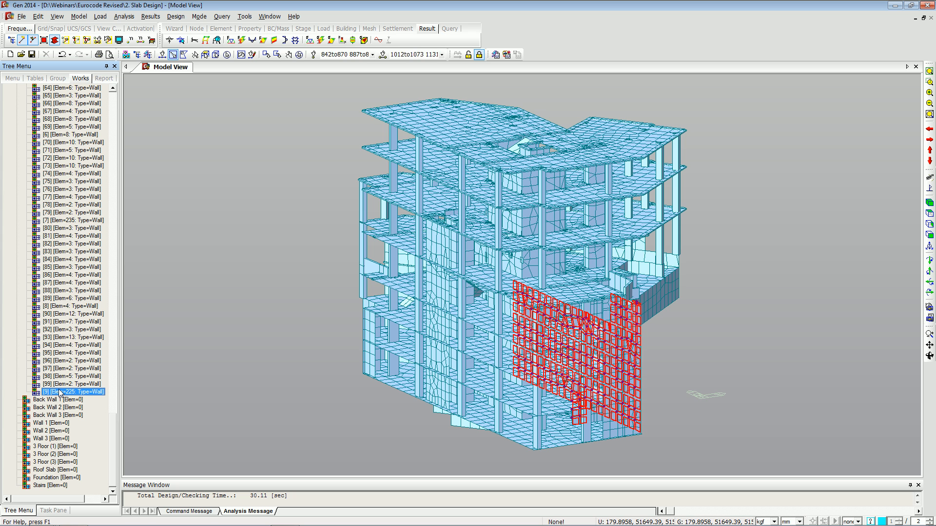
key("F2")
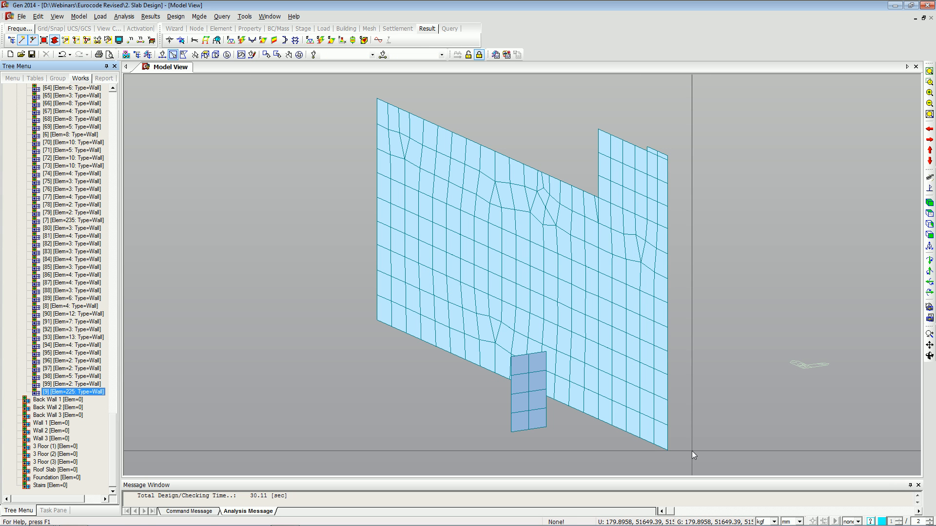
Select the wall's left-edge elements and open Wall Design from the meshed slab/wall design commands.
left_click_drag(429, 363, 330, 106)
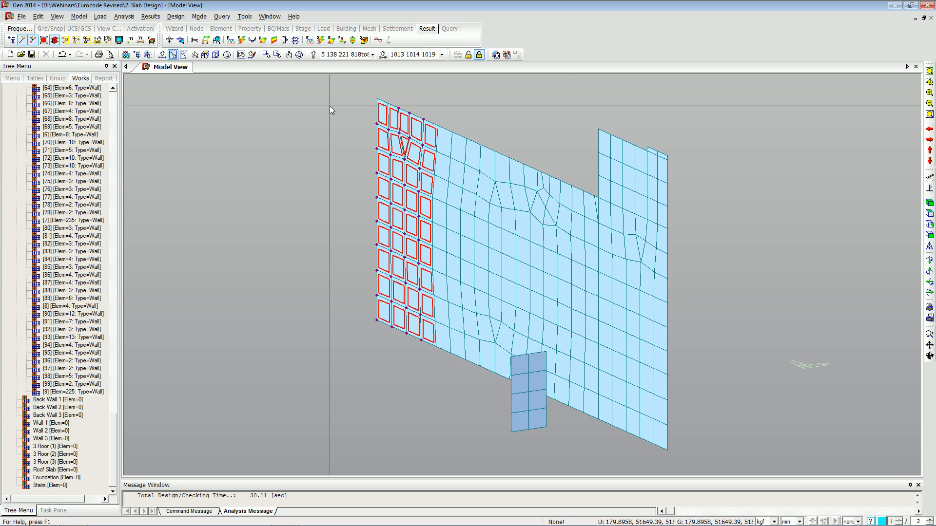
left_click(176, 16)
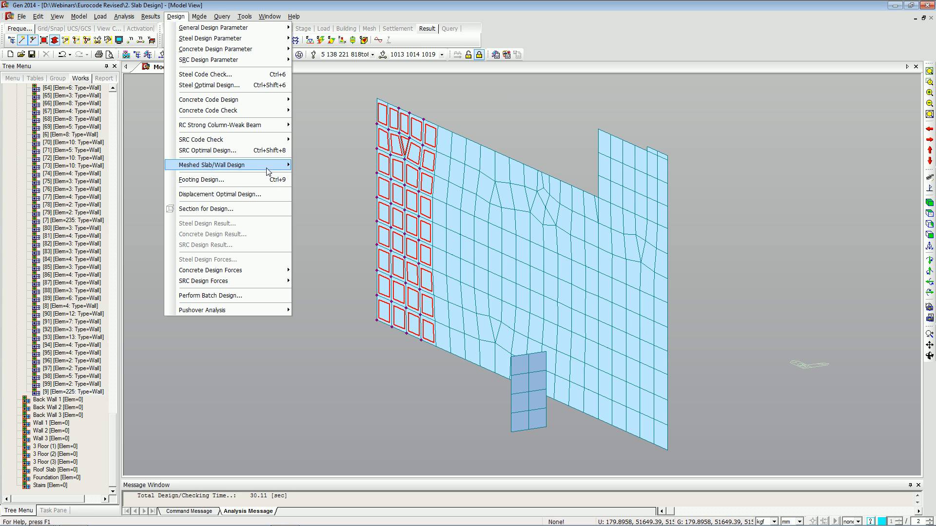
mouse_move(268, 172)
left_click(324, 294)
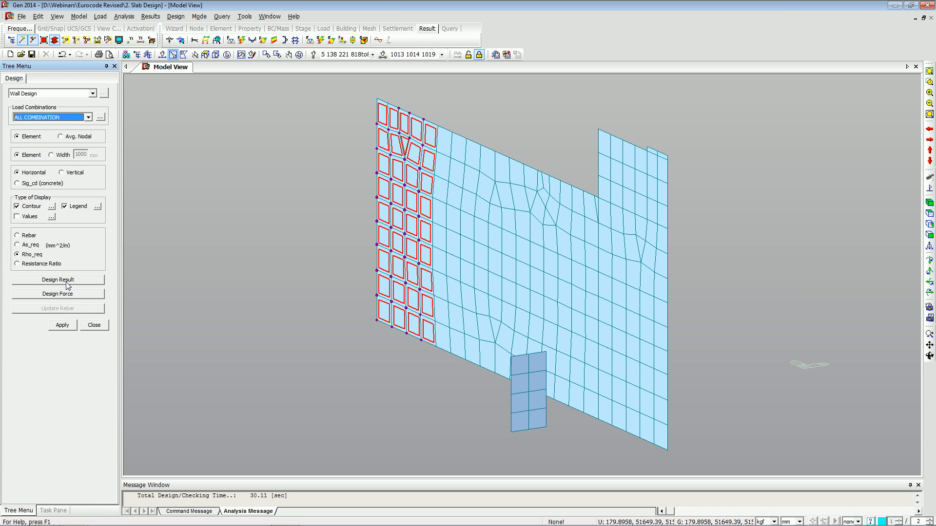
Switch to the presentation and review the wall design slide.
key("alt+Tab")
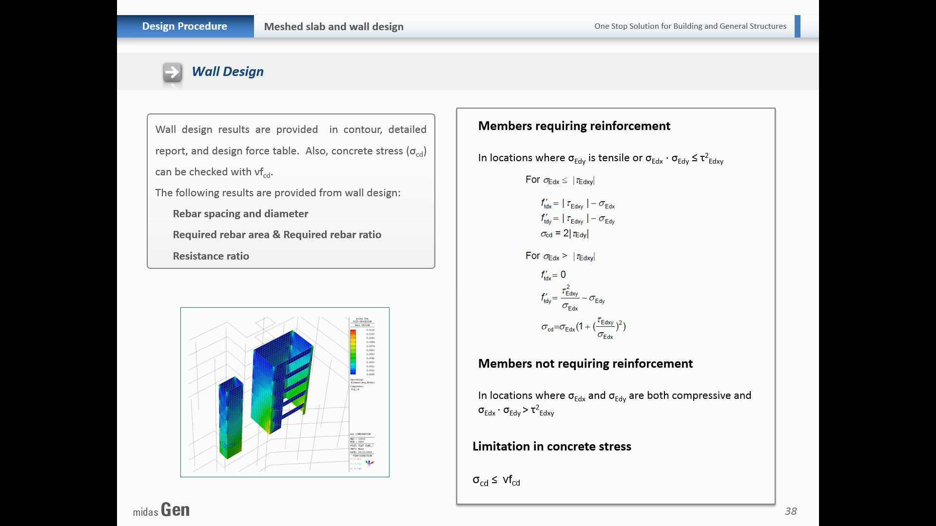
key("Right")
key("Left")
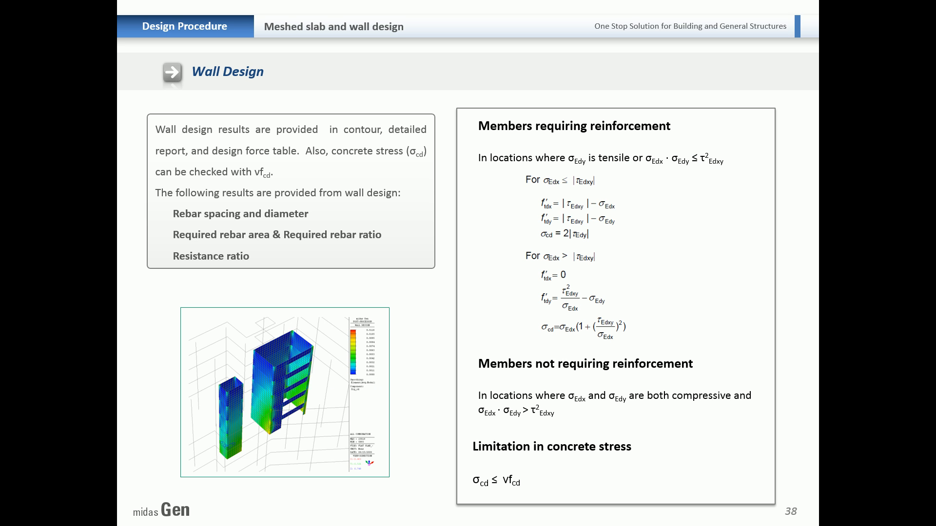
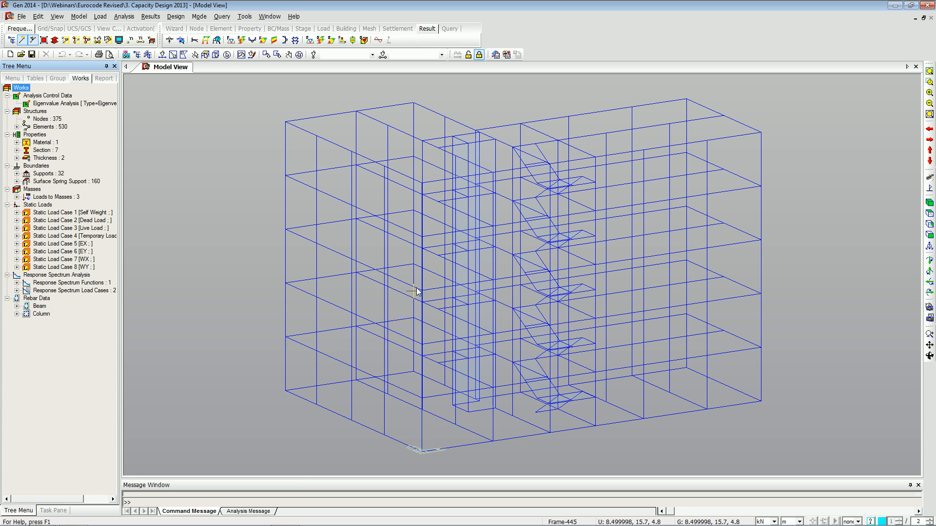
Review the Eurocode2:04 concrete design code capacity design settings in solid view, then close the dialog.
key("ctrl+h")
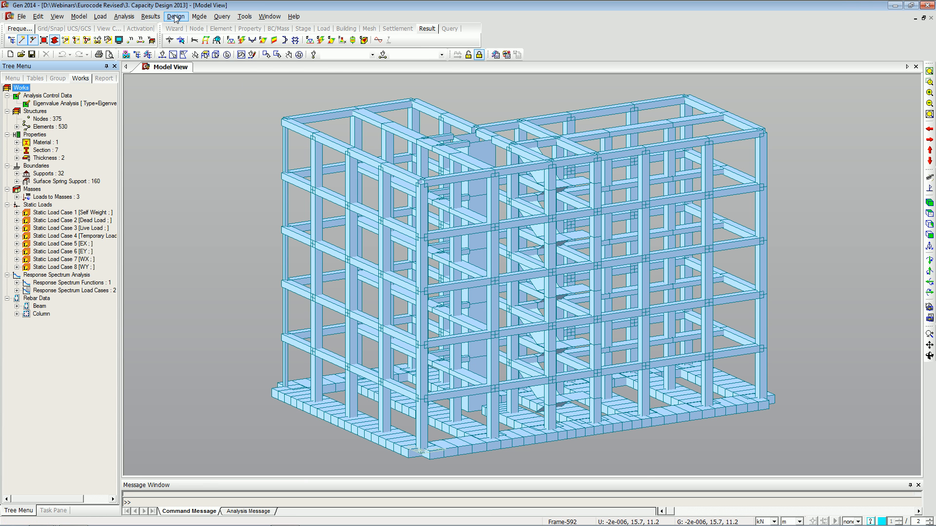
left_click(176, 16)
mouse_move(231, 49)
left_click(324, 49)
left_click_drag(425, 104, 370, 74)
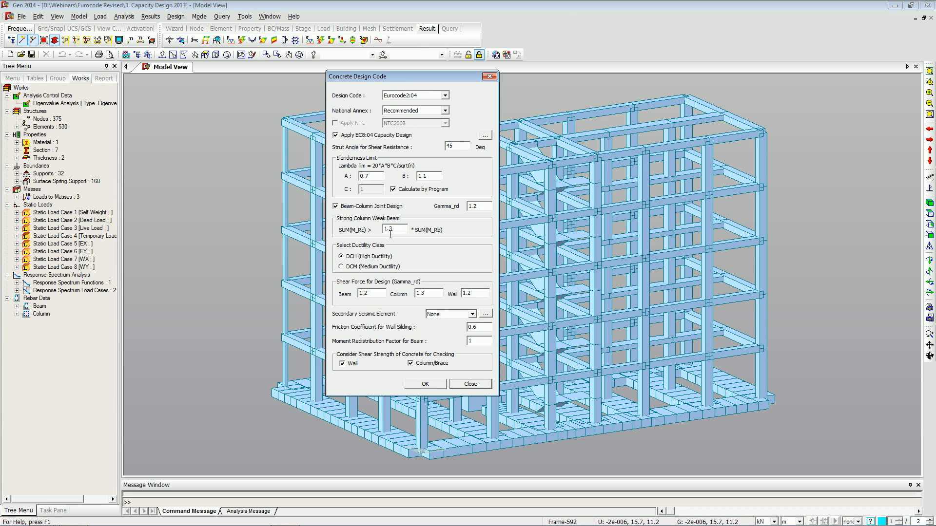
left_click_drag(395, 232, 377, 231)
left_click(462, 389)
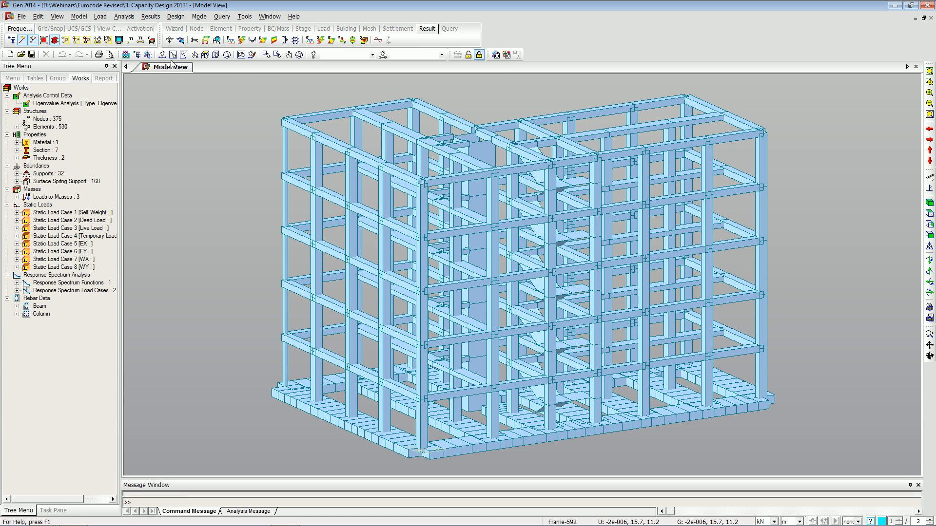
Run RC strong column-weak beam ductile design for beams and columns, then minimize both result windows.
left_click(171, 20)
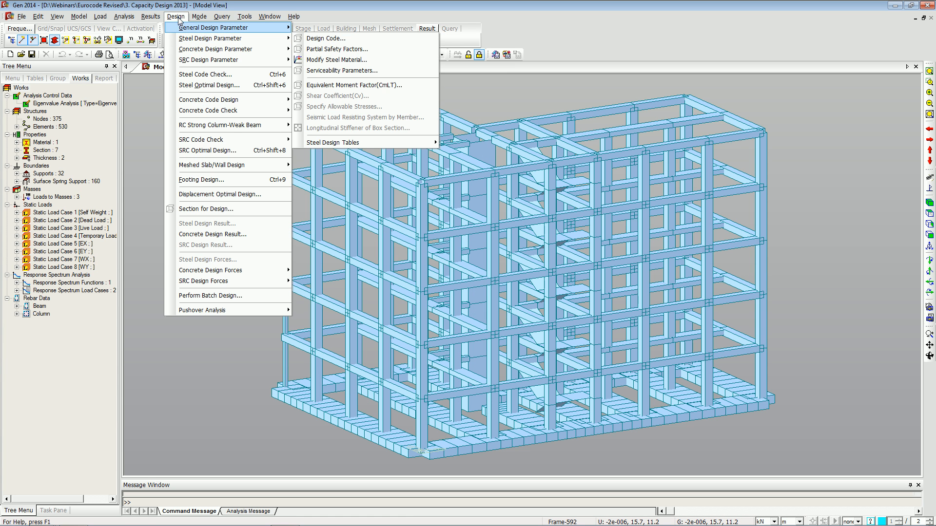
mouse_move(272, 127)
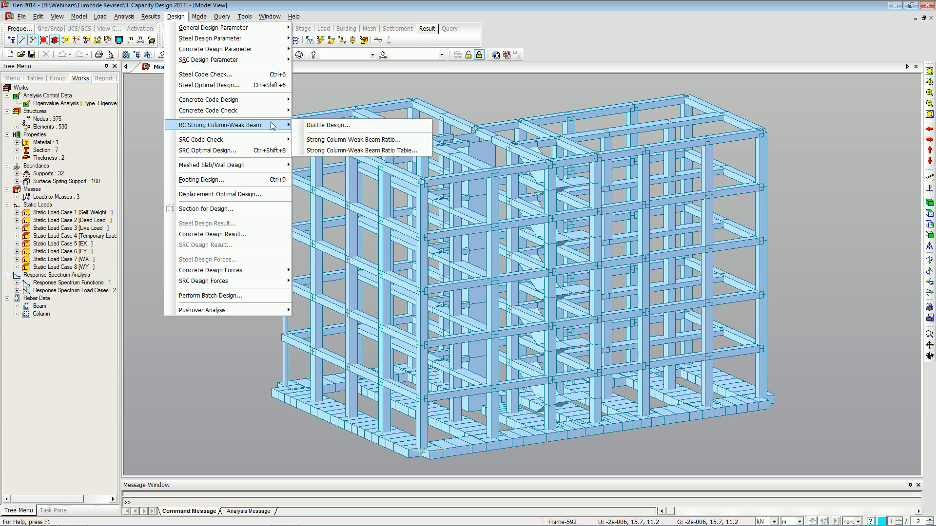
left_click(310, 127)
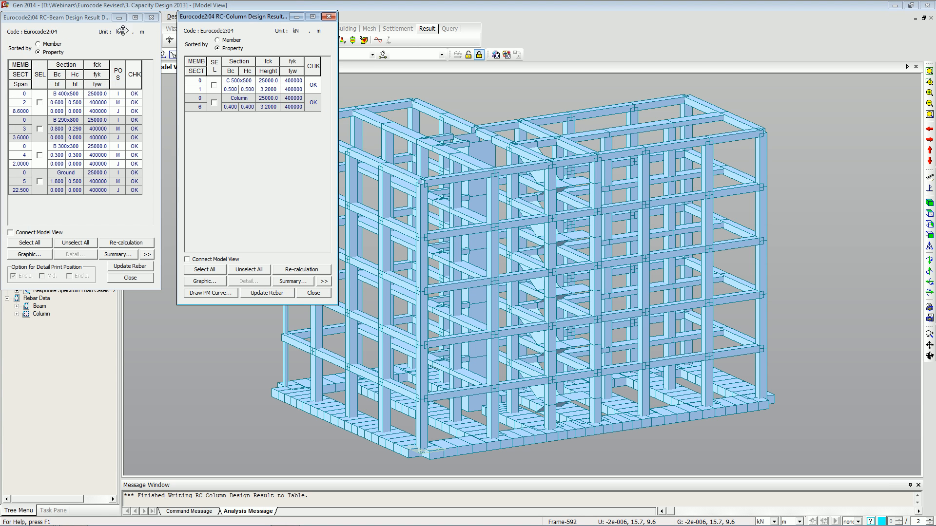
left_click(88, 18)
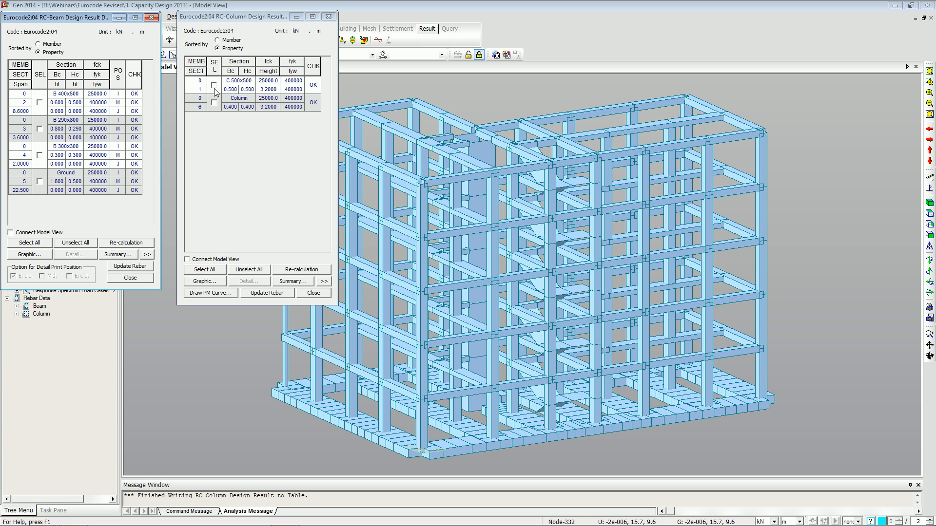
left_click(296, 17)
left_click(119, 18)
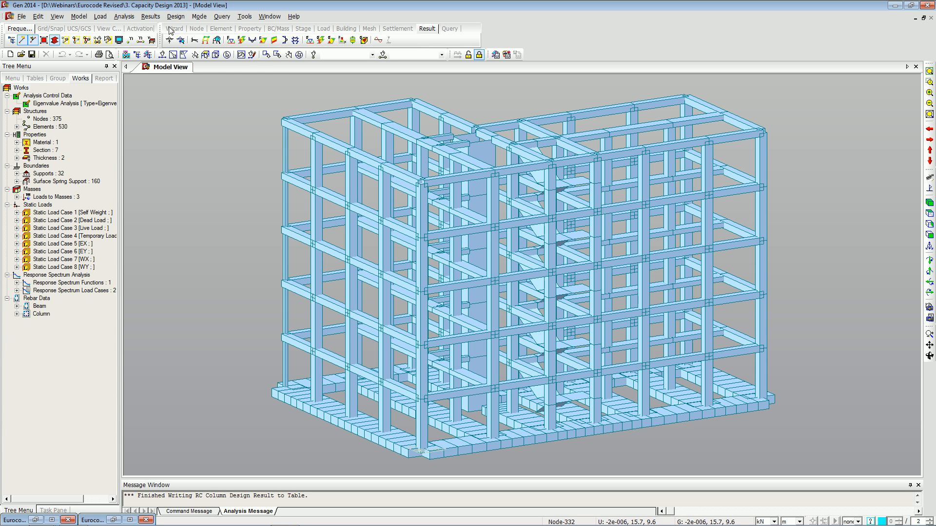
Display strong column-weak beam ratios with an acceptance limit of 1.3.
left_click(175, 17)
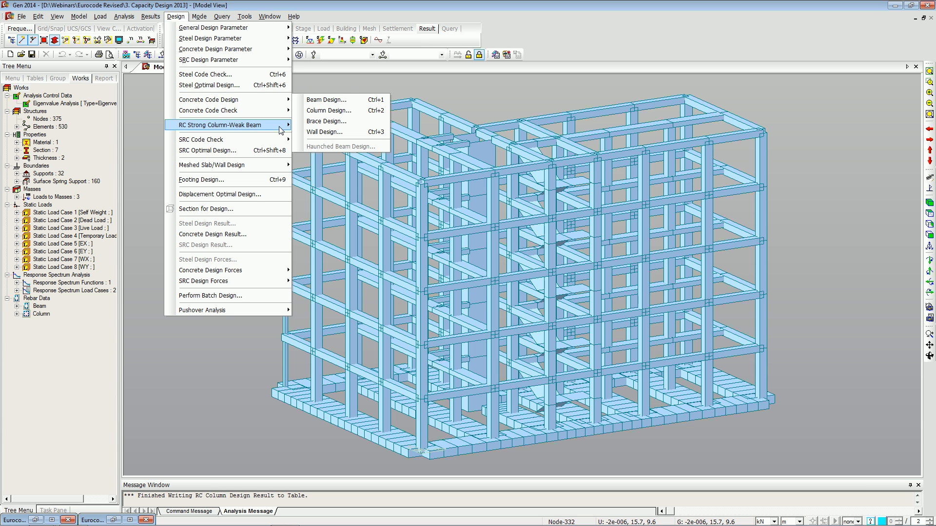
mouse_move(281, 128)
left_click(326, 136)
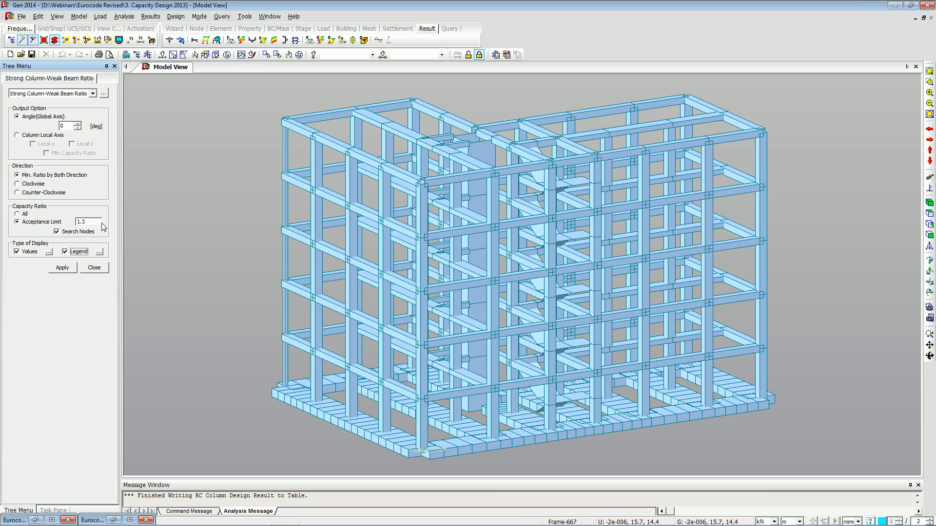
left_click(27, 222)
left_click_drag(97, 220, 81, 217)
left_click(57, 268)
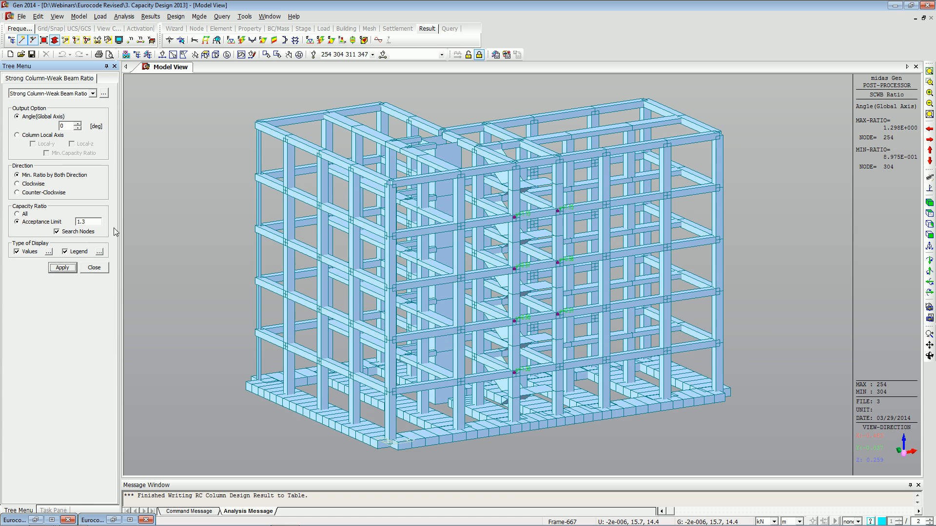
Inspect a node's strong column-weak beam ratio label closely in wireframe view.
key("ctrl+h")
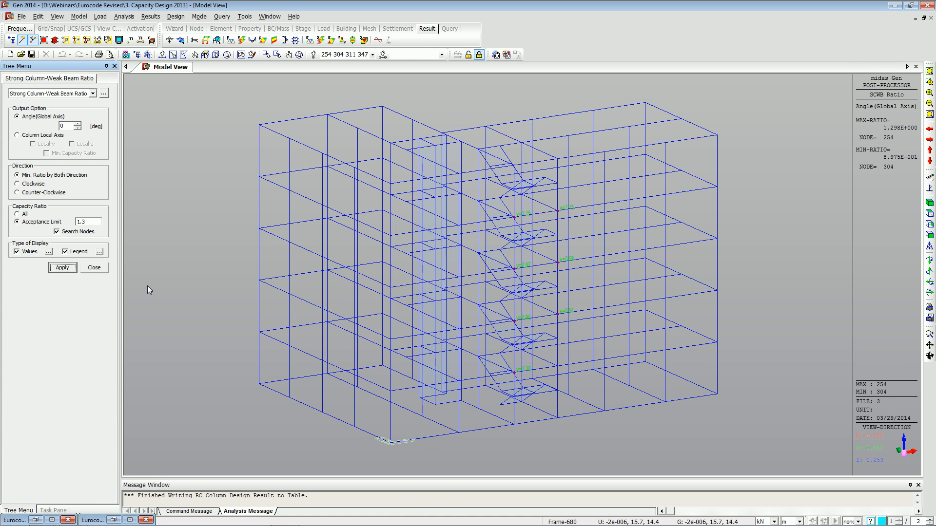
left_click(929, 82)
left_click_drag(541, 201, 565, 220)
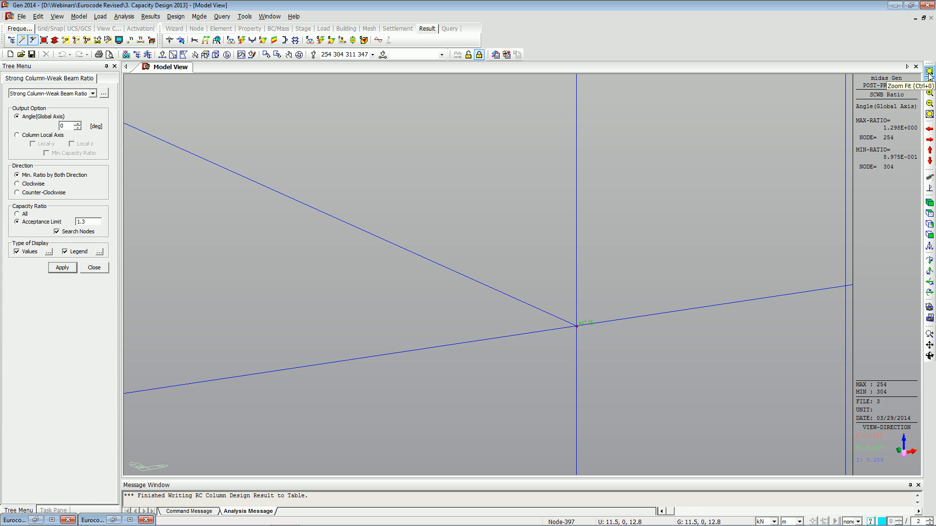
left_click(929, 202)
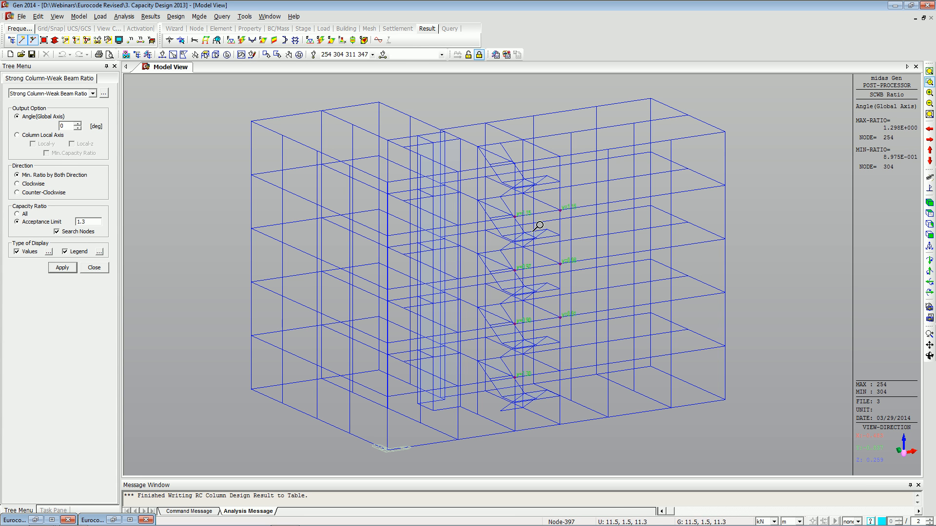
Open the strong column-weak beam ratio table, set its acceptance limit to 1.5, review it, and close the table.
left_click(104, 93)
left_click(471, 333)
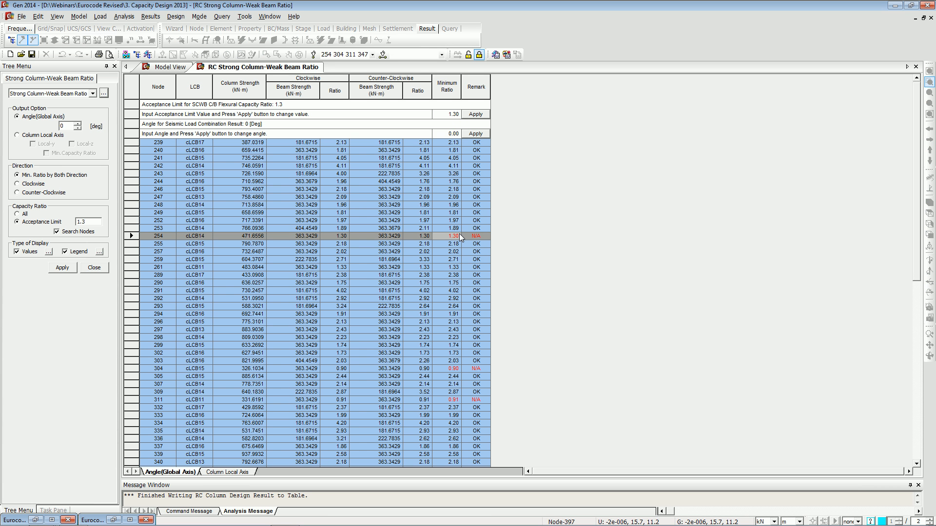
double_click(445, 114)
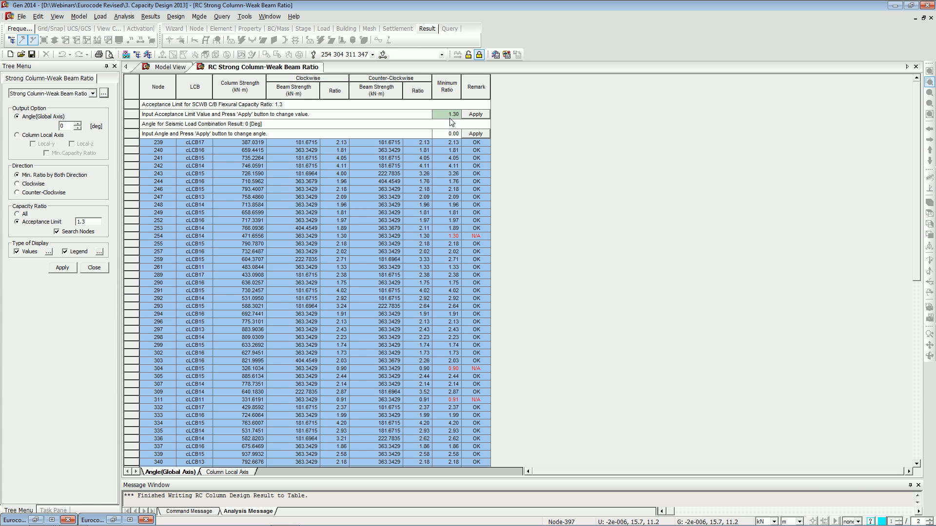
type("1.5")
left_click(475, 114)
scroll(456, 308, "down", 7)
scroll(454, 308, "up", 3)
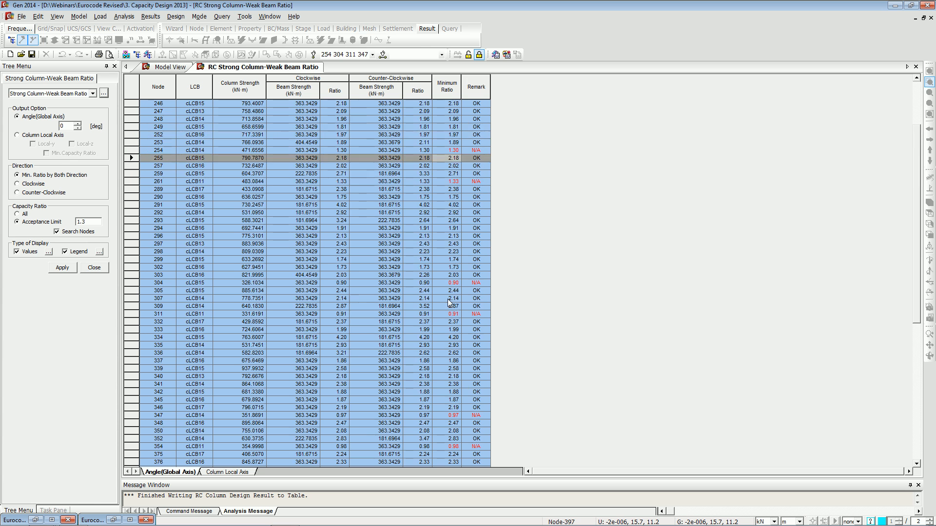
scroll(449, 303, "up", 3)
right_click(217, 71)
left_click(236, 90)
Switch to the presentation, page through the DShop drawing module slides, and return to the model.
key("alt+Tab")
key("Right")
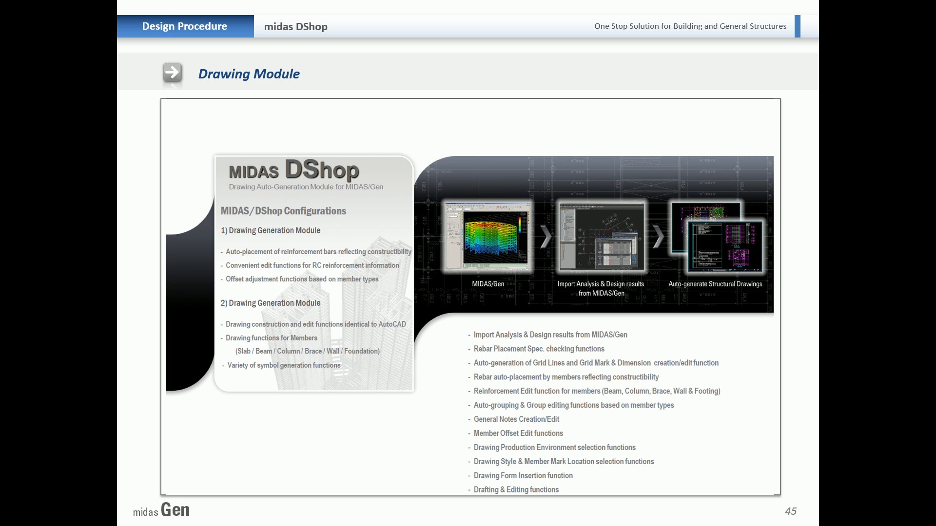
left_click(55, 86)
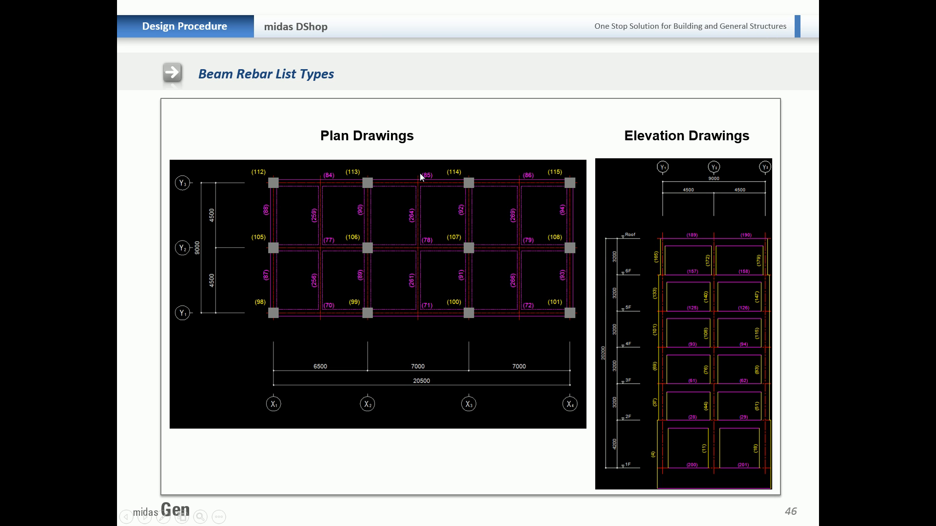
left_click(432, 158)
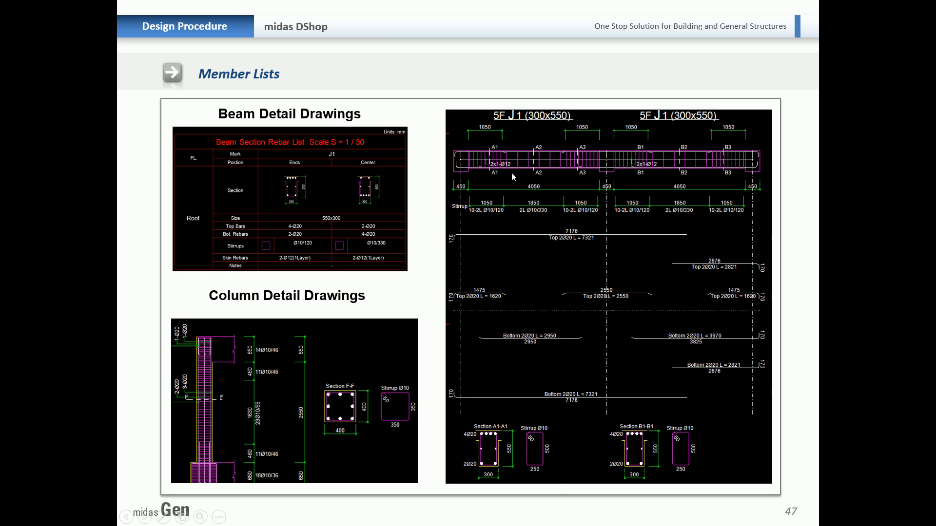
key("alt+Tab")
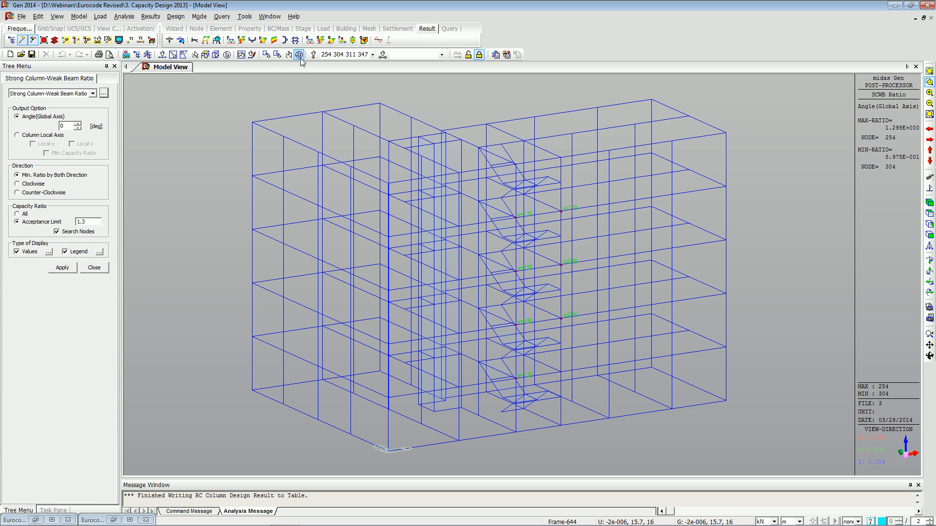
Open the 5. D Shop project file.
left_click(22, 16)
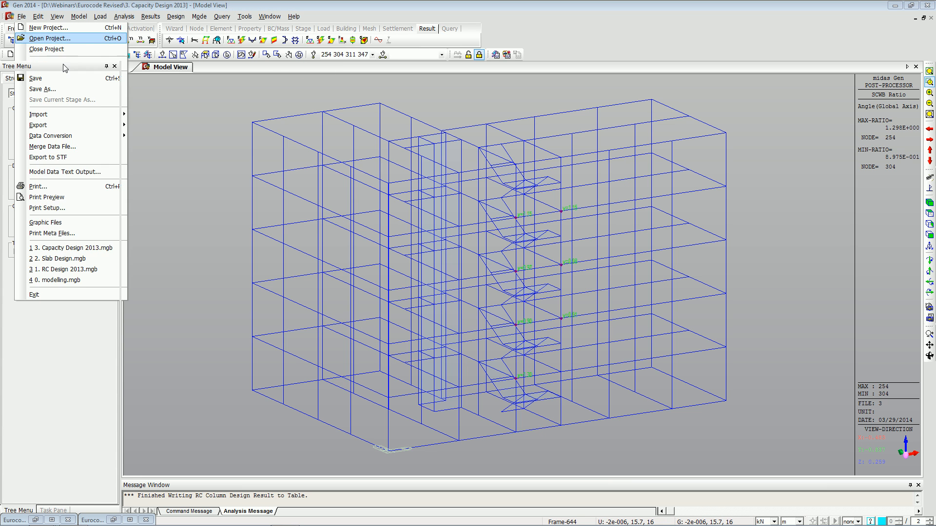
left_click(35, 36)
left_click(400, 308)
left_click(572, 393)
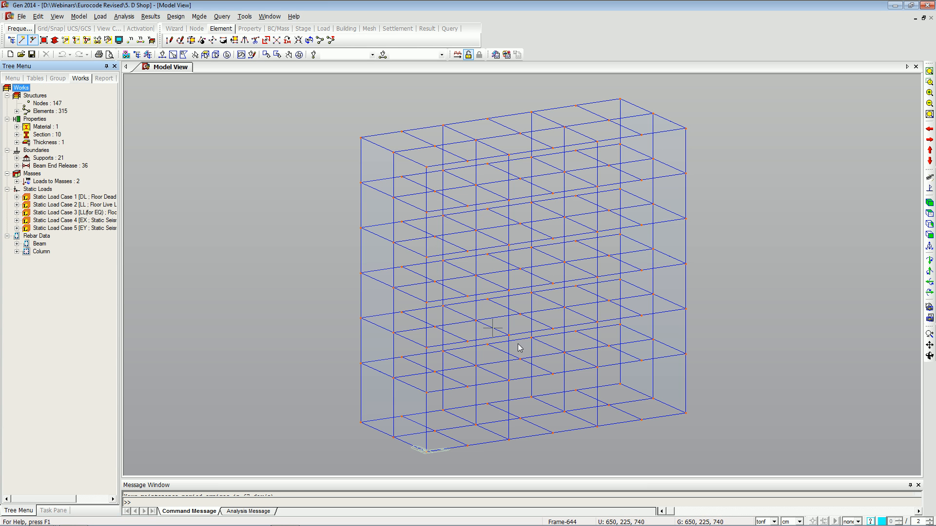
Show the solid model and expand the beam and column rebar data entries to review their assignments.
key("ctrl+h")
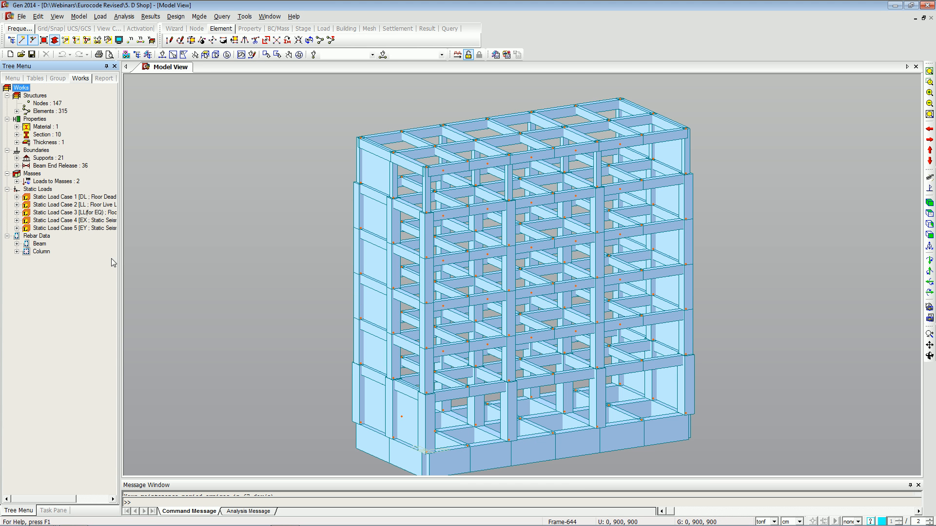
left_click(17, 244)
double_click(51, 260)
double_click(48, 284)
double_click(44, 298)
double_click(54, 314)
left_click(58, 329)
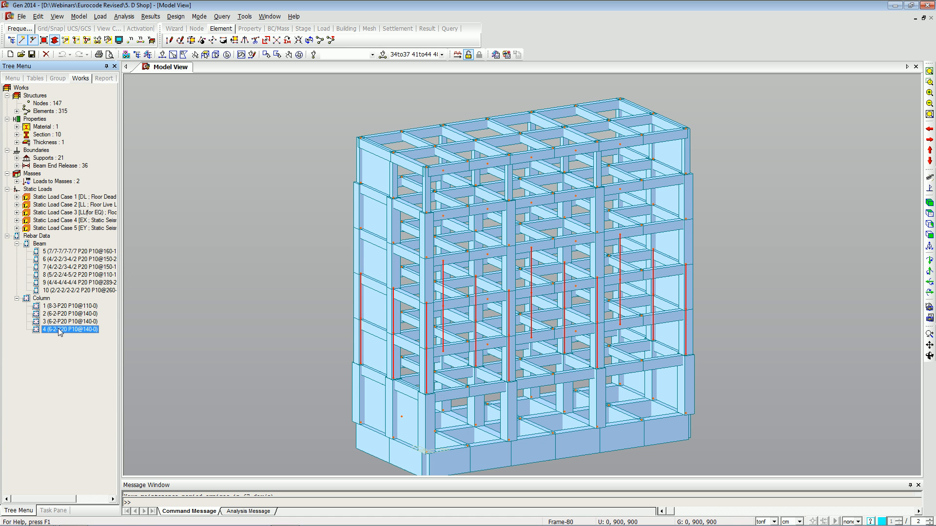
Export the model as a midas Drawing file named Draw.mgn.
left_click(299, 55)
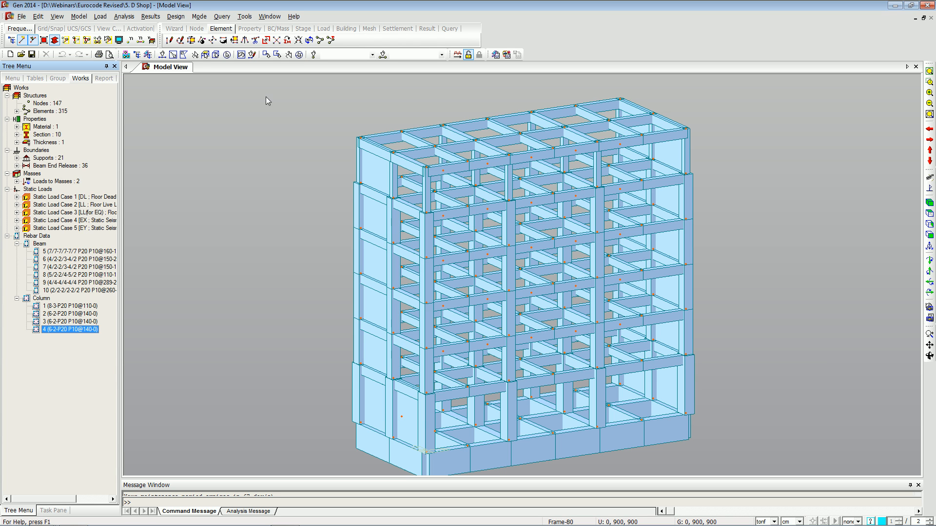
left_click(21, 16)
mouse_move(100, 120)
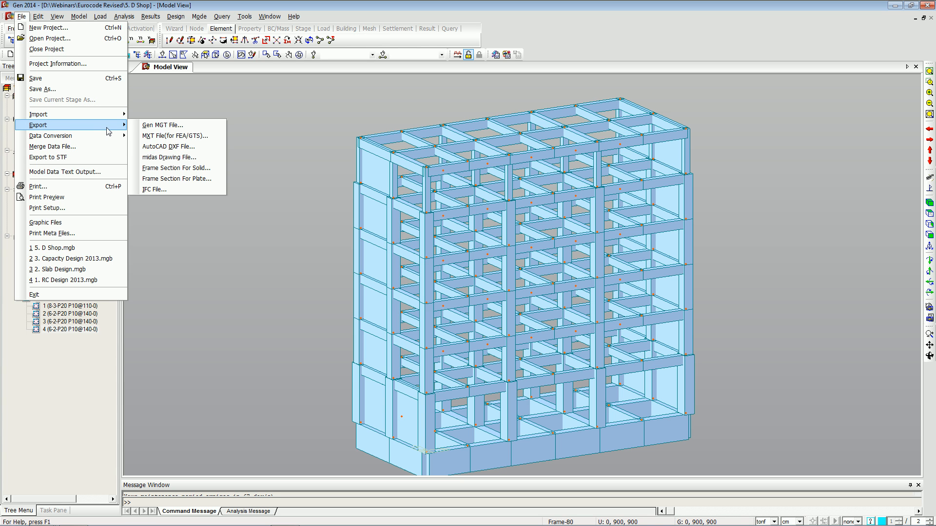
left_click(194, 157)
key("Left")
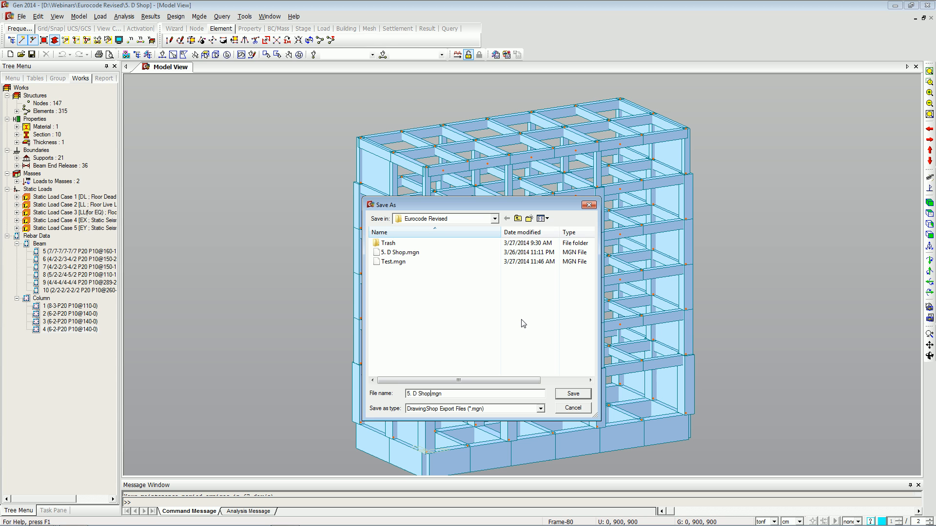
type("Draw")
left_click(574, 393)
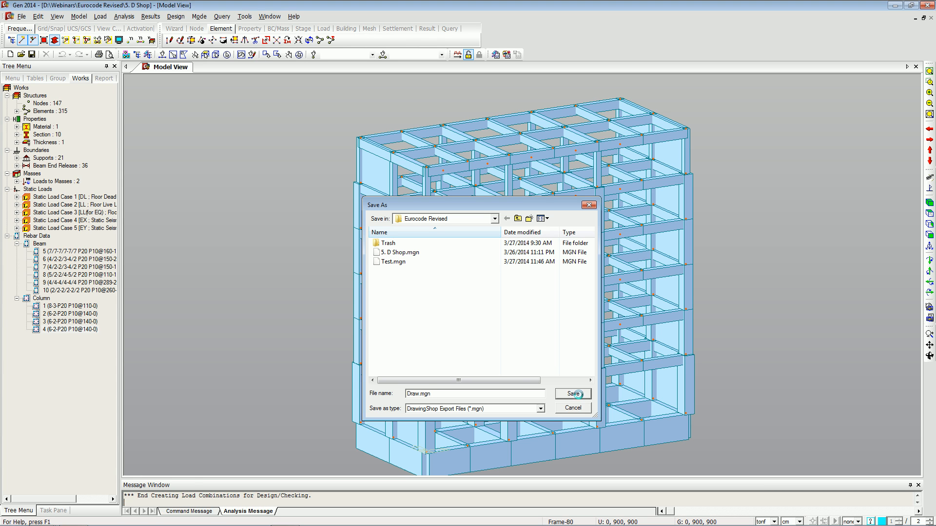
left_click(517, 291)
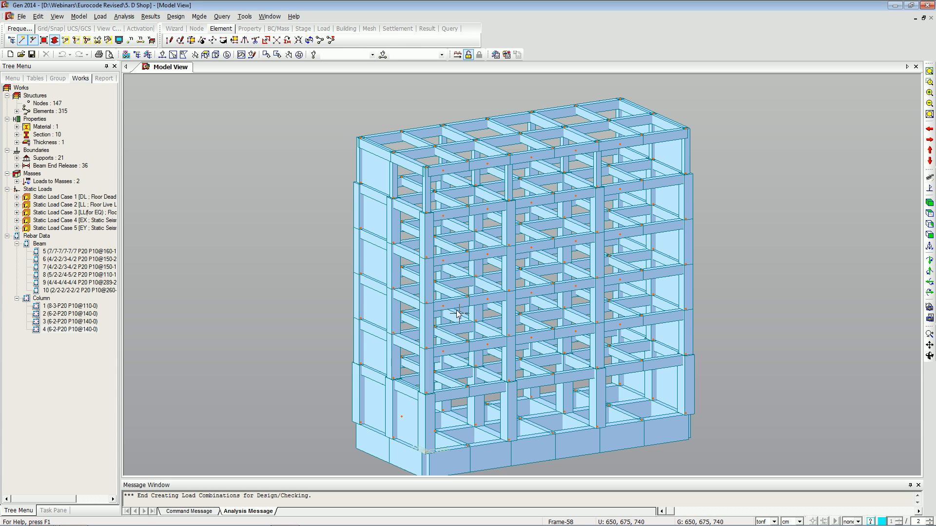
Launch MIDAS DrawingShop from the Start menu.
key("alt+Tab")
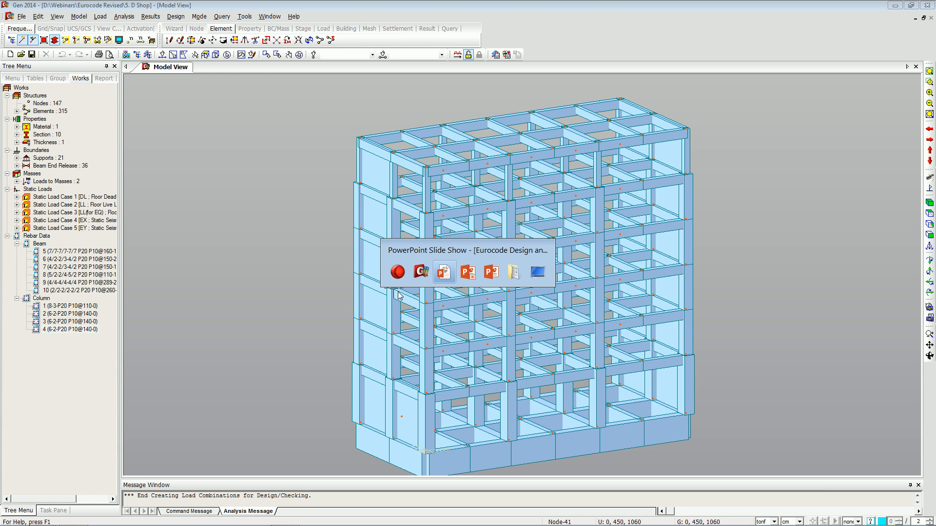
key("alt+Tab")
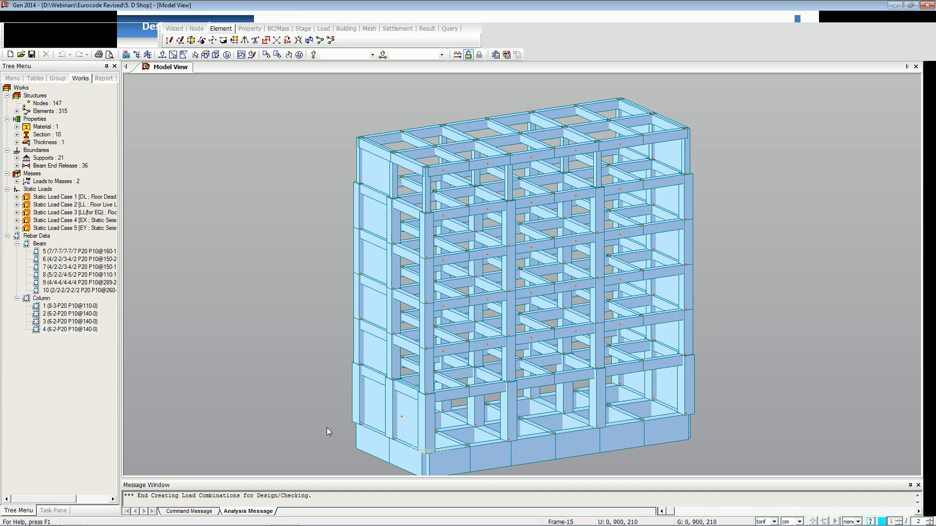
key("super")
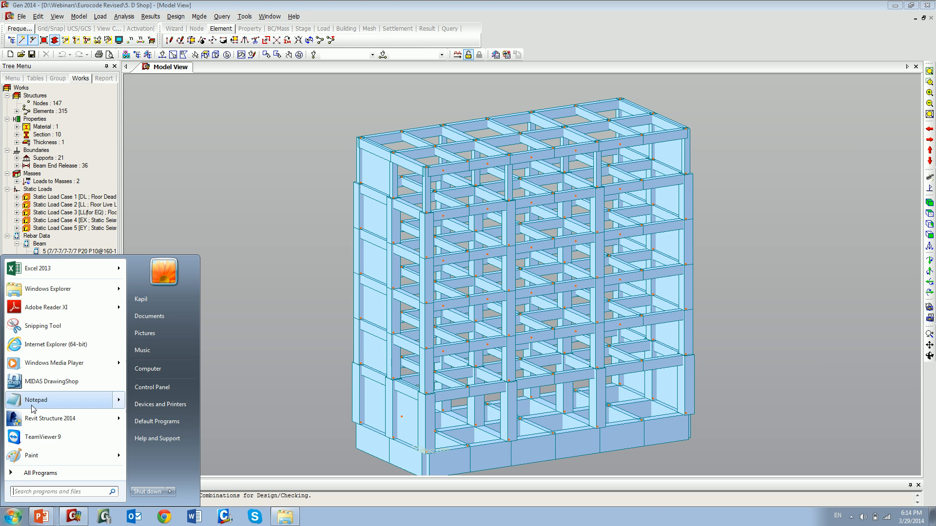
left_click(49, 383)
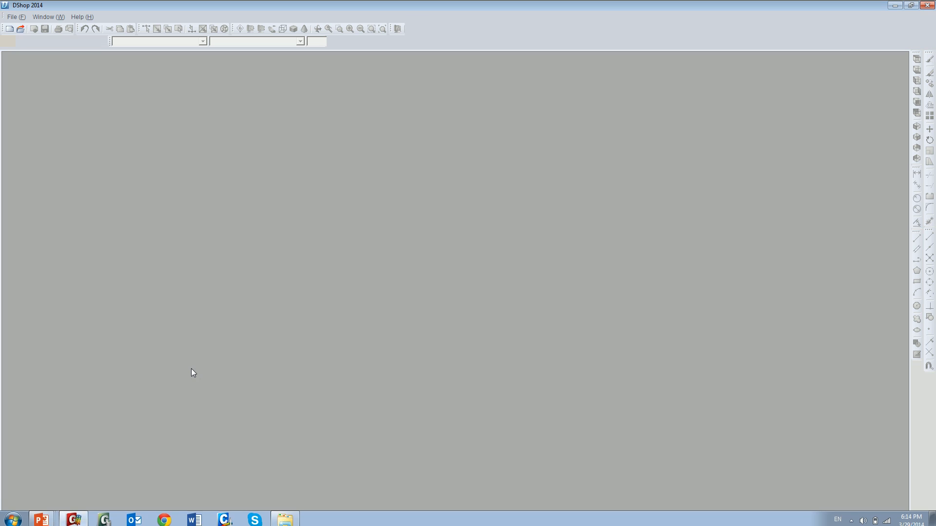
Start a new DrawingShop project and import the midas Gen file Draw.mgn.
left_click(10, 28)
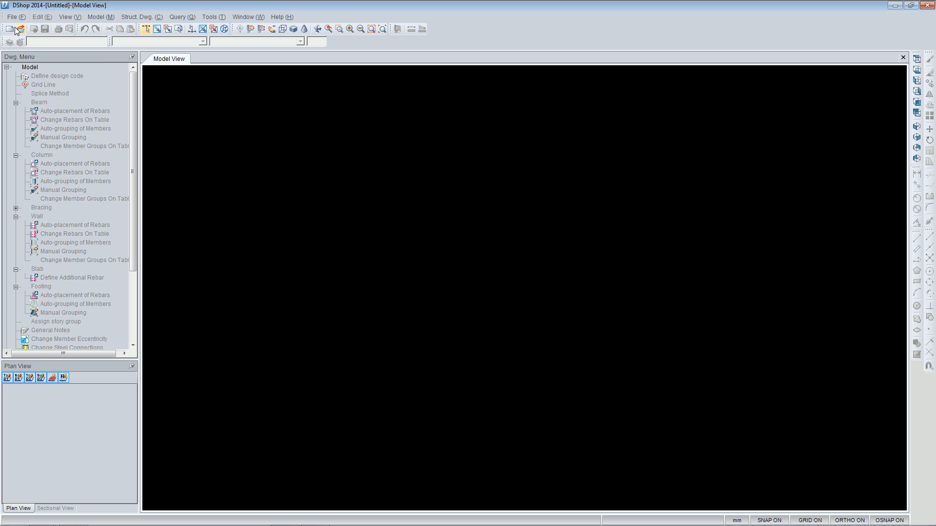
left_click(14, 17)
mouse_move(69, 105)
left_click(113, 108)
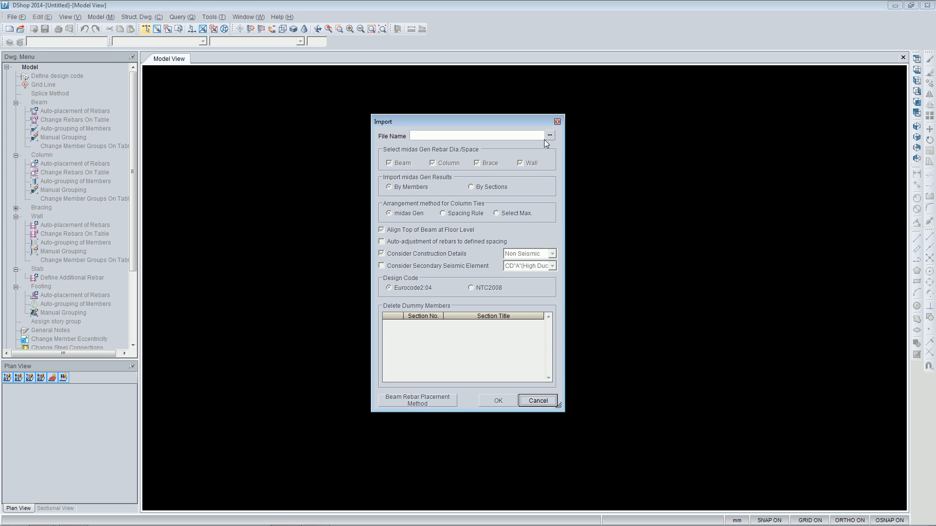
left_click(549, 136)
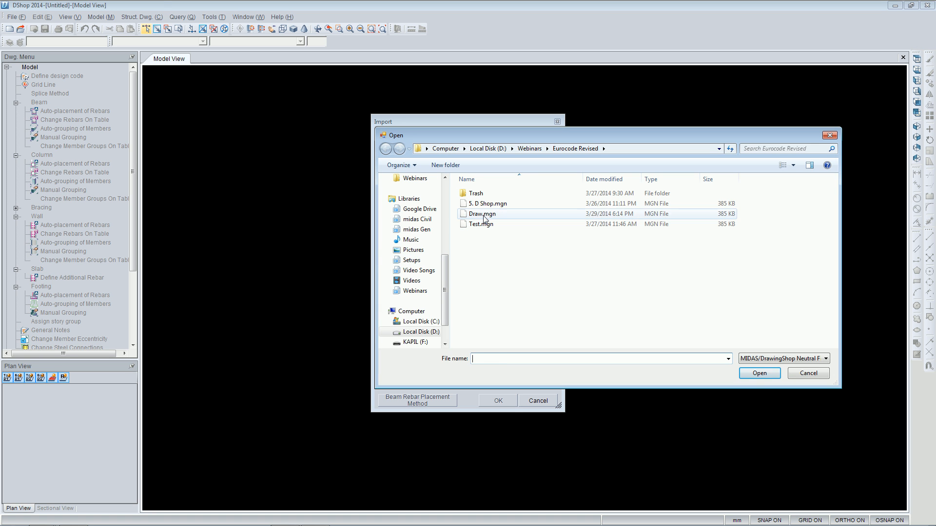
left_click(485, 214)
left_click(759, 374)
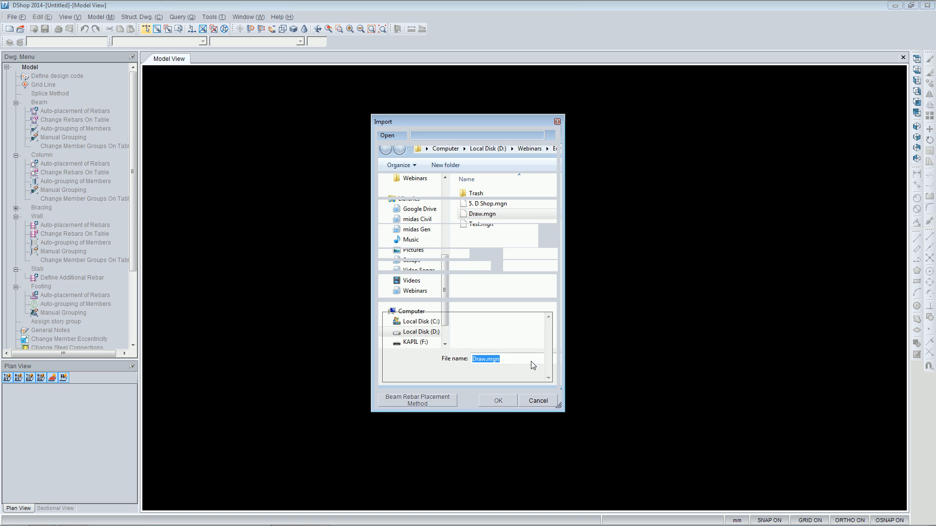
left_click(499, 398)
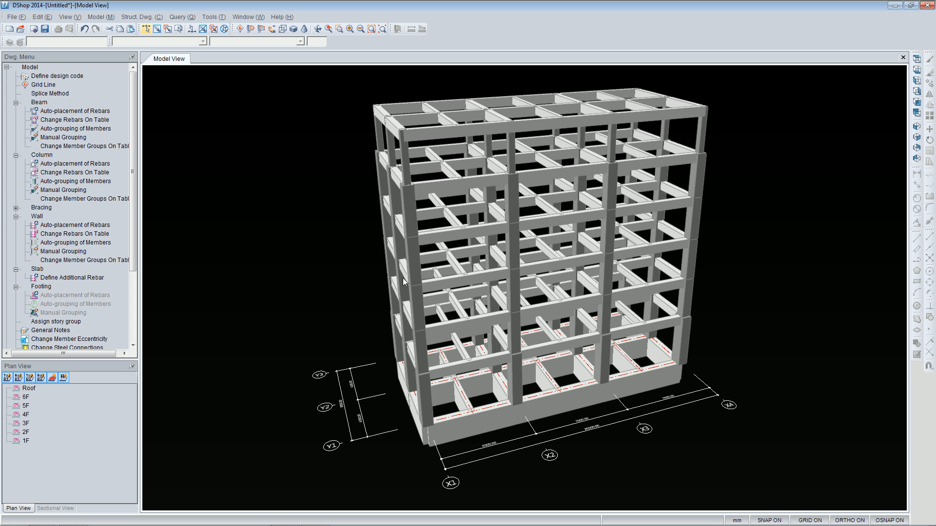
Review the Preference options on the General, Dwg. and Development & Splice Lengths tabs.
left_click(215, 19)
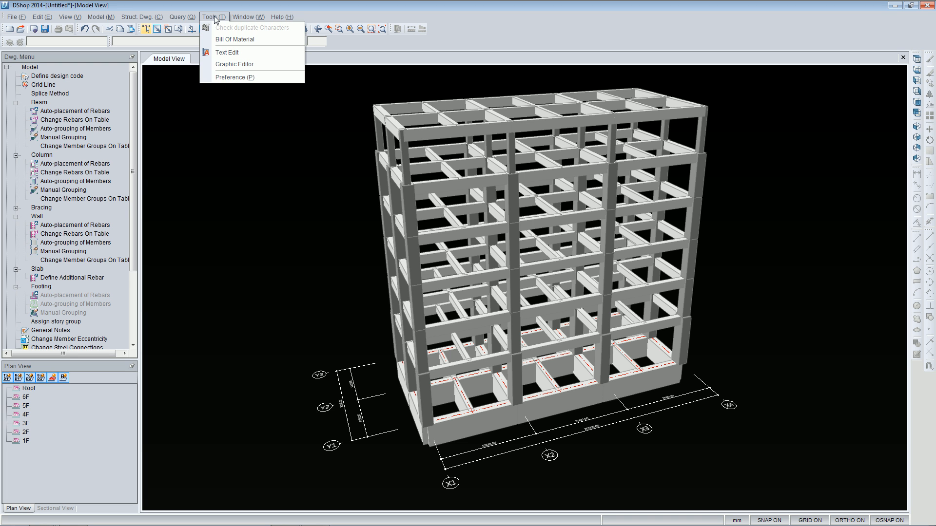
left_click(239, 79)
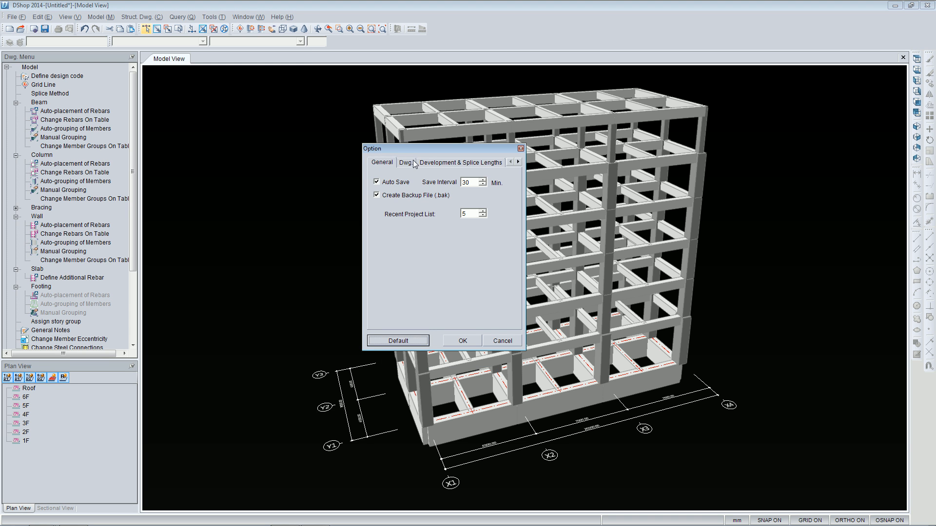
left_click(409, 163)
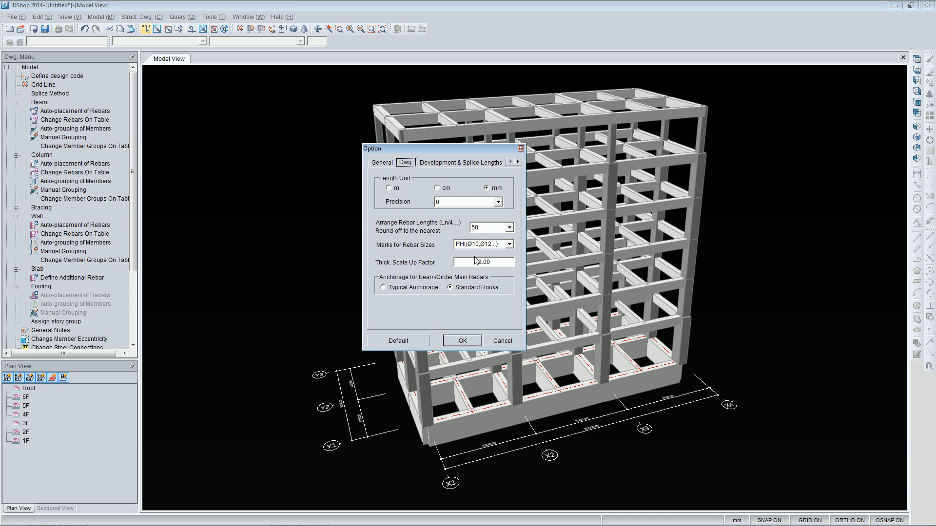
left_click(439, 163)
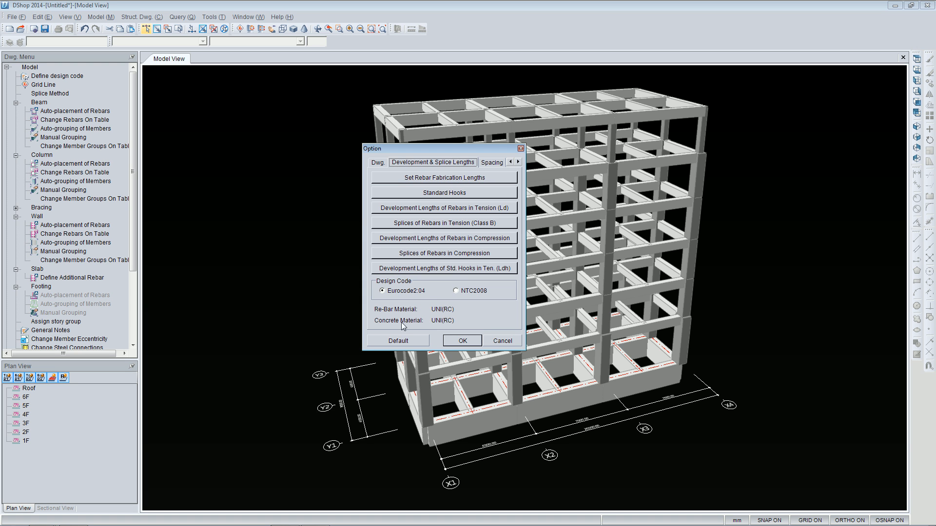
left_click(464, 340)
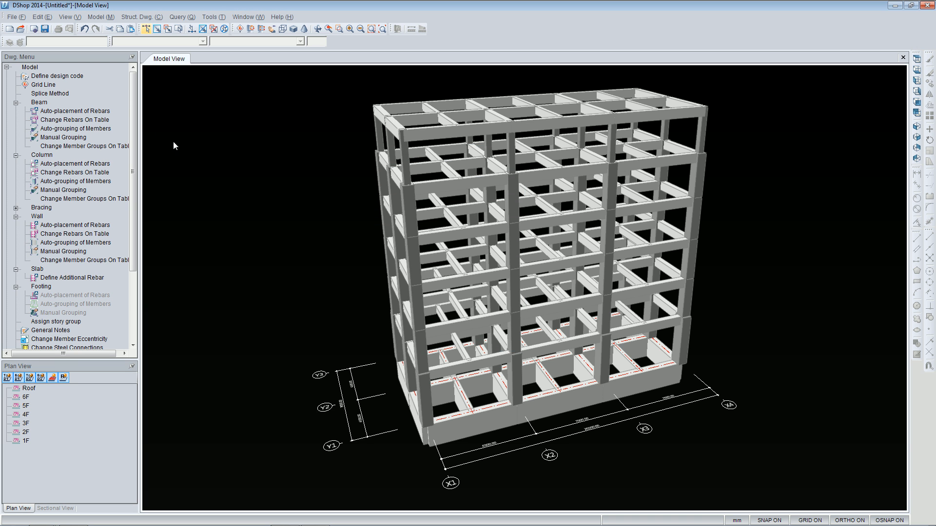
Define the design code with the beam rebar list set to Method1 and accept the settings.
double_click(62, 77)
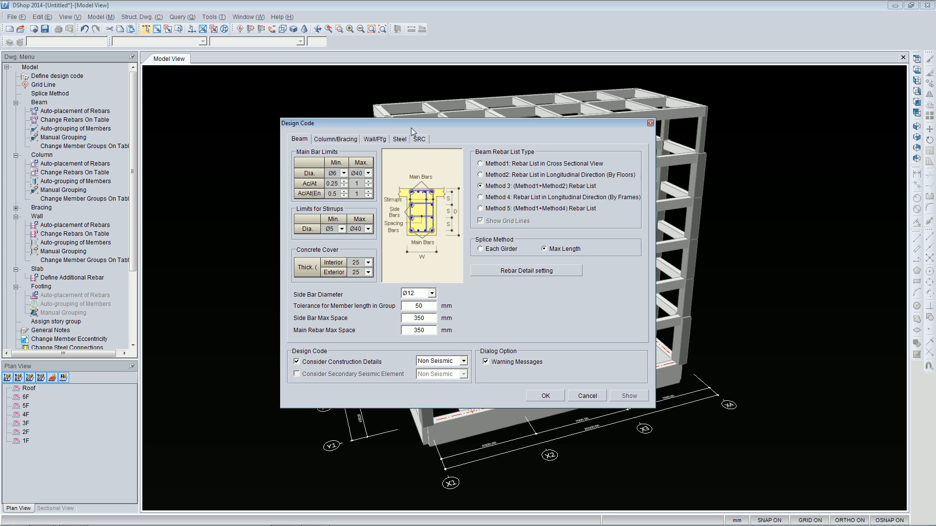
left_click_drag(411, 126, 375, 116)
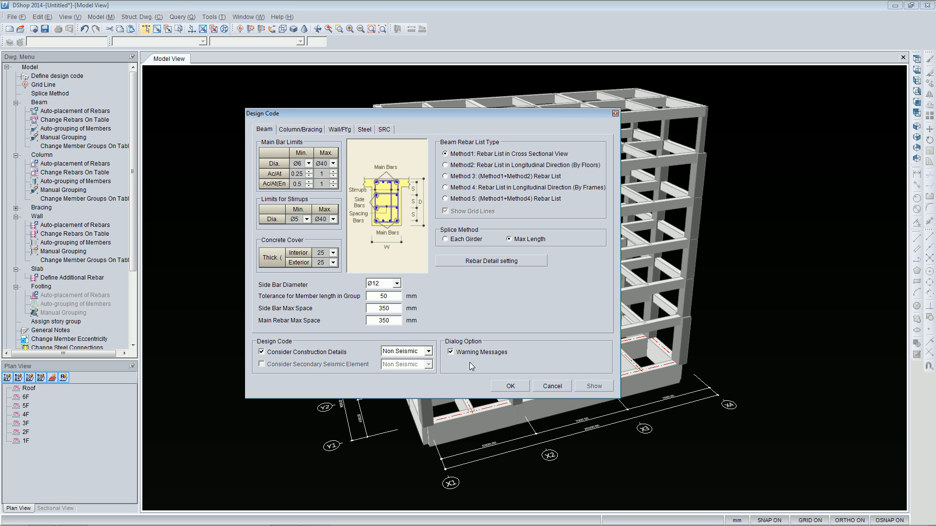
left_click(510, 386)
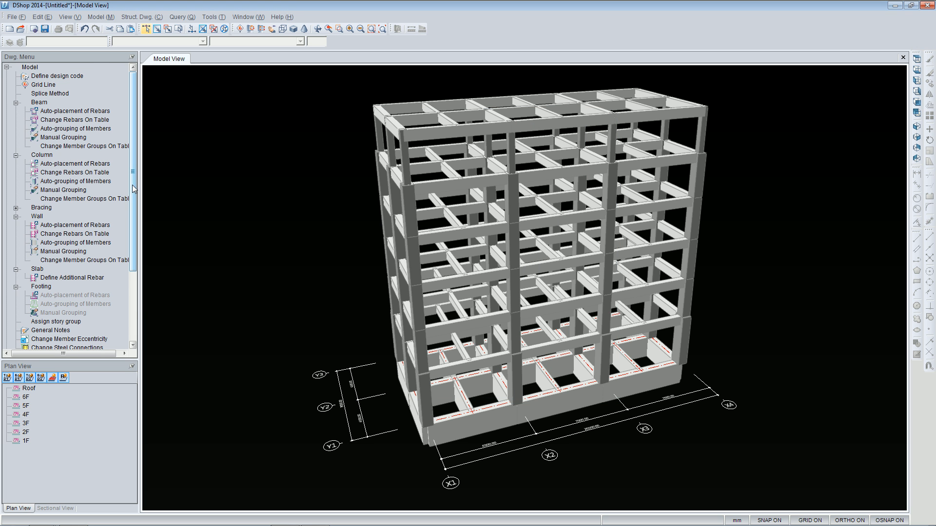
Run auto-grouping of the beam members.
scroll(130, 190, "down", 3)
scroll(131, 190, "up", 3)
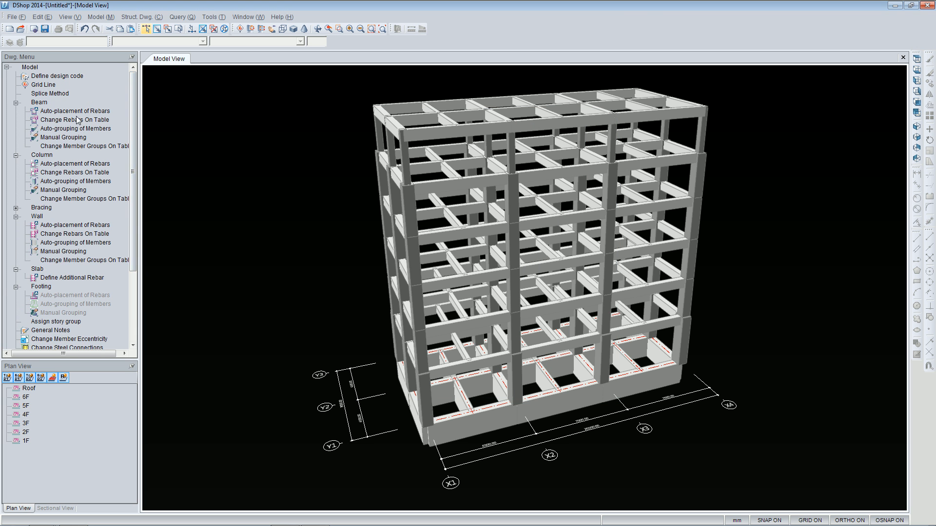
double_click(64, 130)
left_click(495, 297)
Open the 5F plan and the X4 and Y3 sectional views of the model.
scroll(129, 203, "down", 4)
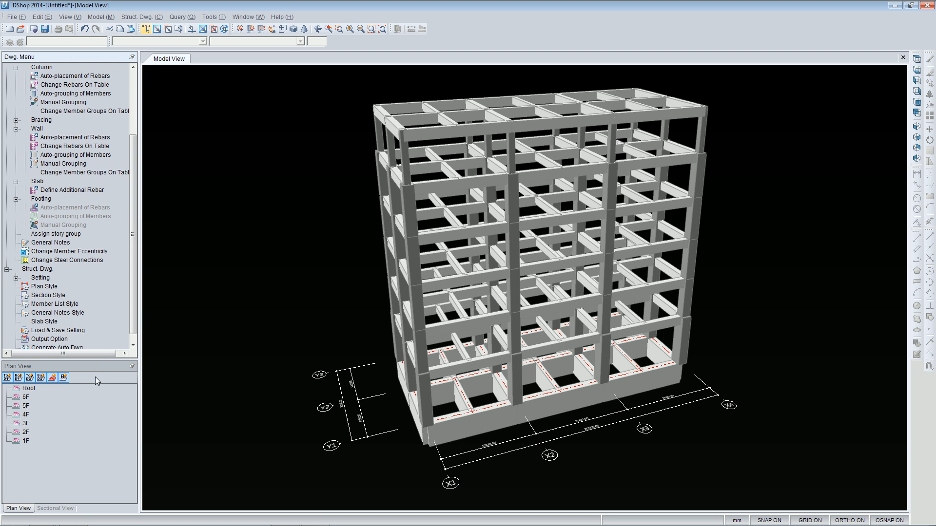
left_click(24, 406)
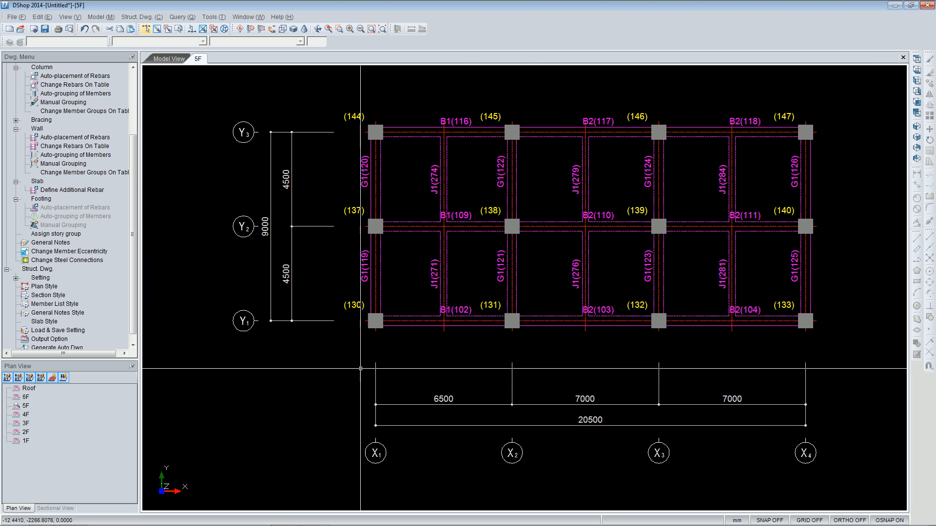
left_click(55, 509)
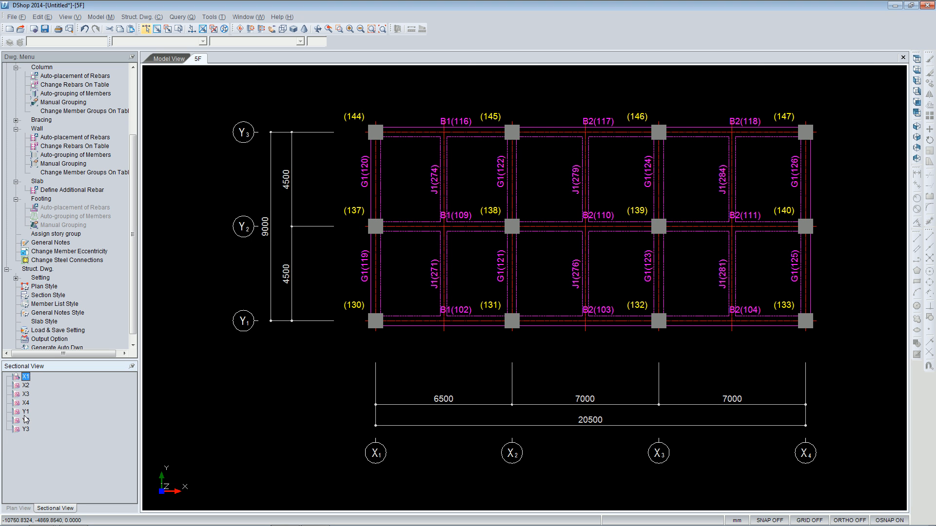
double_click(26, 403)
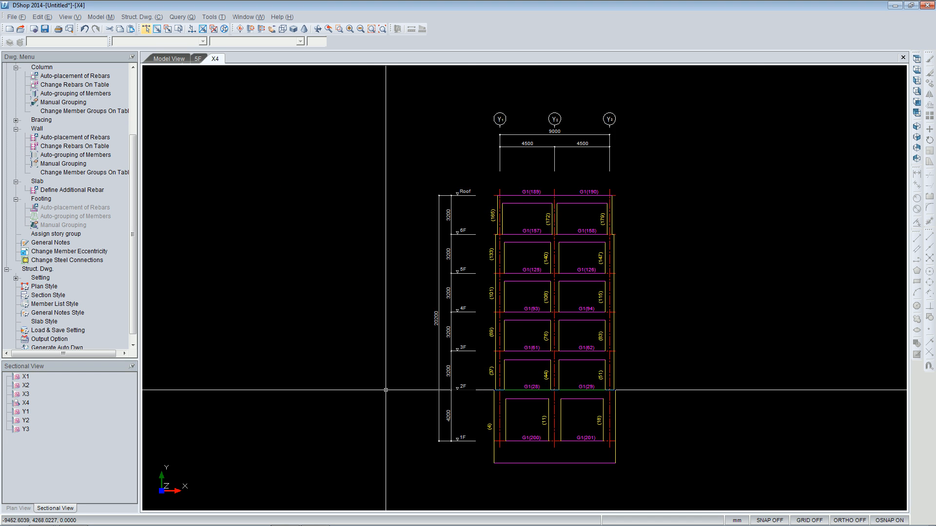
double_click(25, 431)
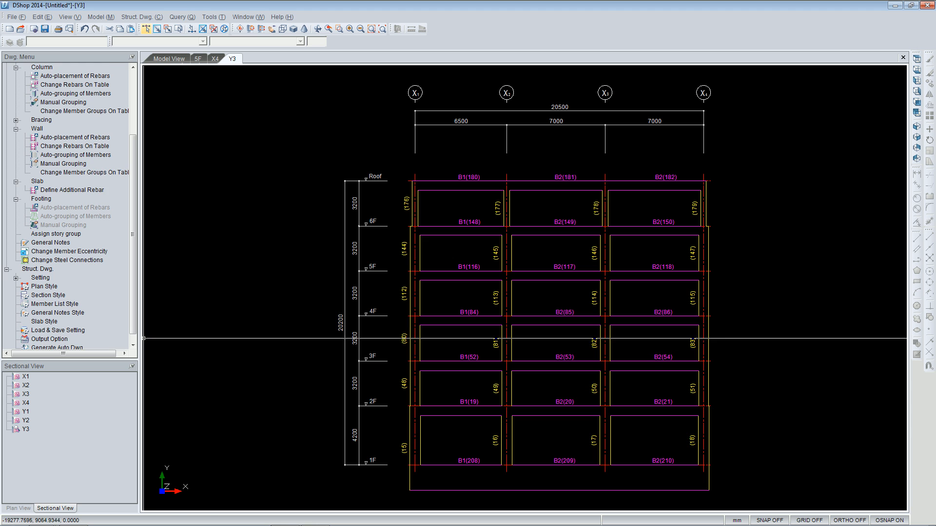
Generate auto drawings using the A0.dwg sheet template.
scroll(124, 339, "down", 1)
left_click(71, 339)
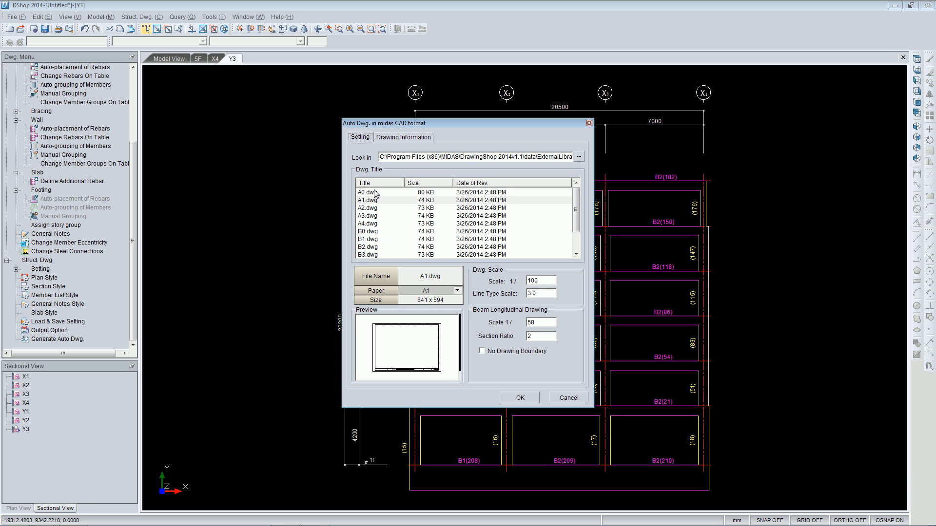
left_click(375, 194)
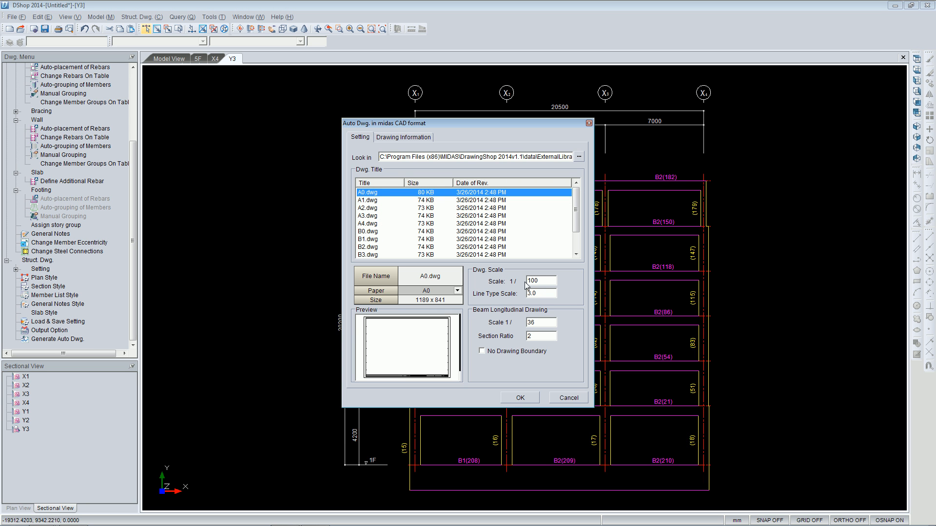
left_click(527, 397)
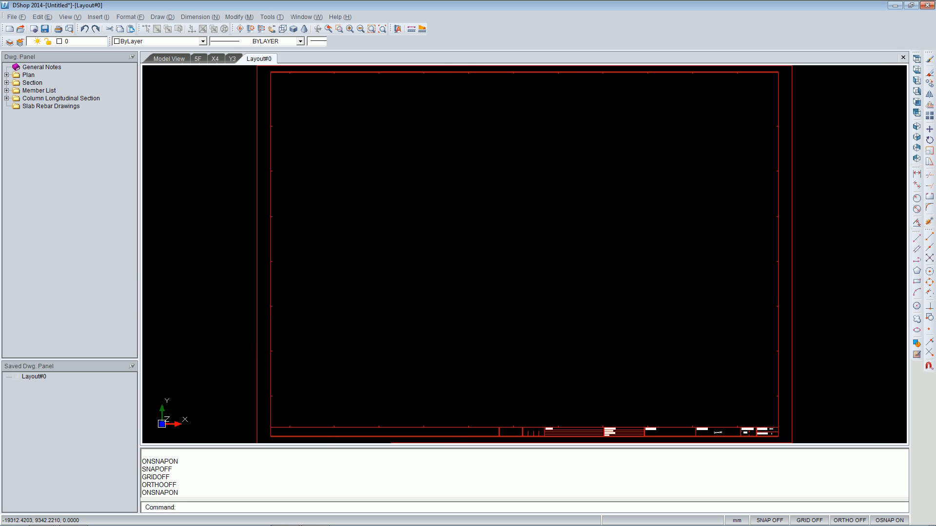
Place the 6F plan drawing onto the layout sheet and inspect it.
left_click(27, 76)
double_click(33, 77)
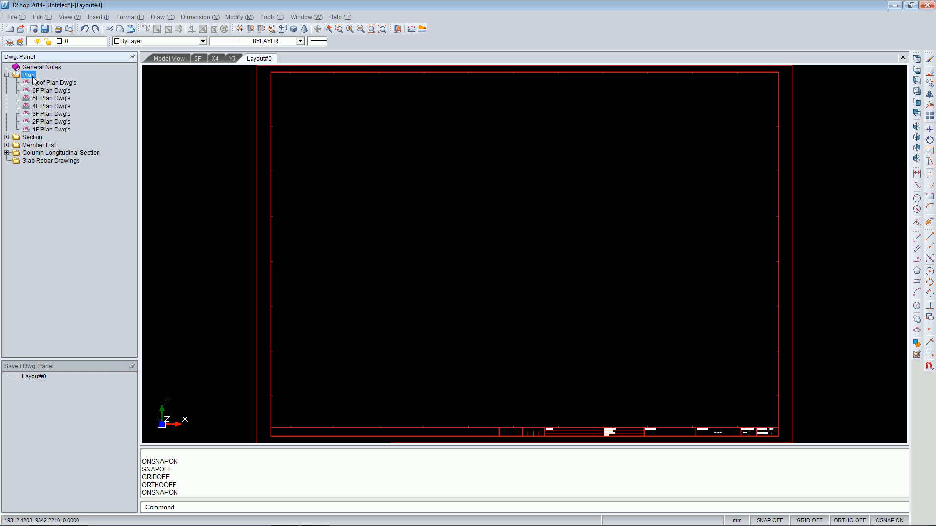
left_click_drag(55, 94, 279, 212)
left_click(499, 363)
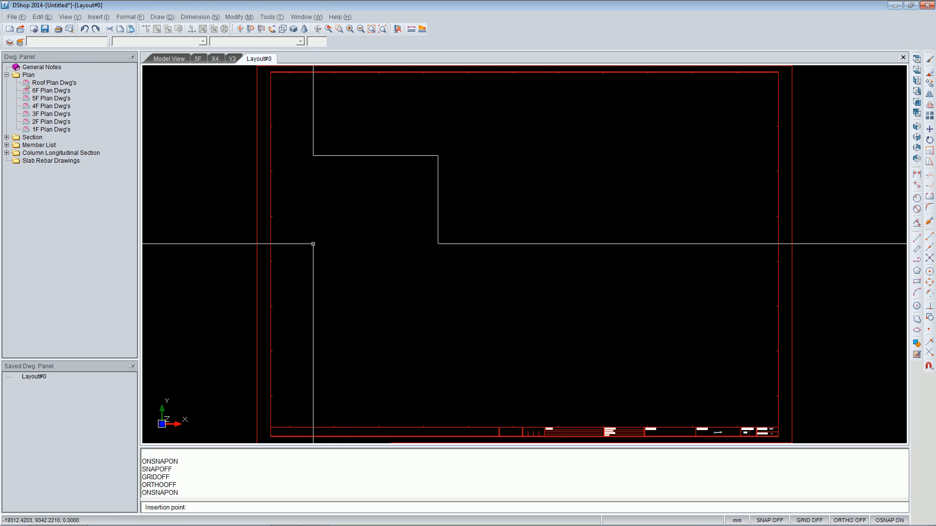
left_click(297, 188)
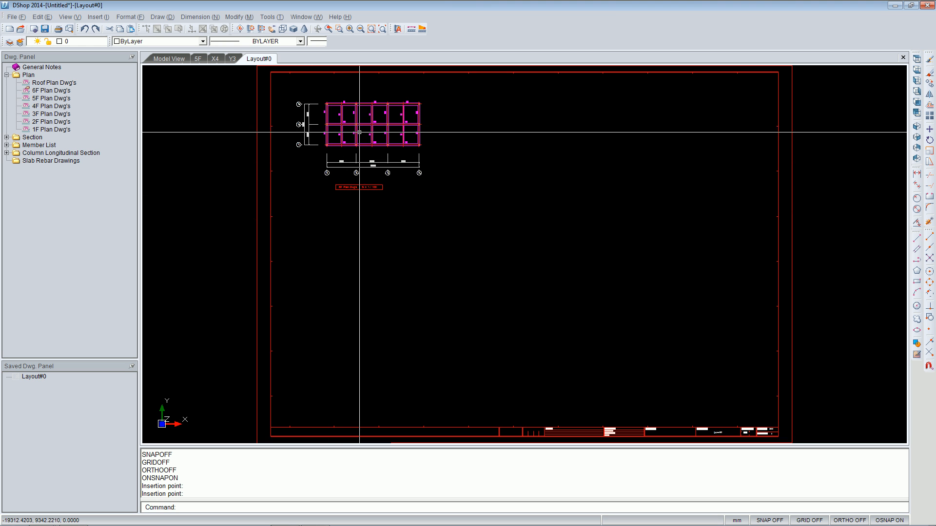
scroll(358, 132, "up", 8)
middle_click_drag(332, 104, 442, 194)
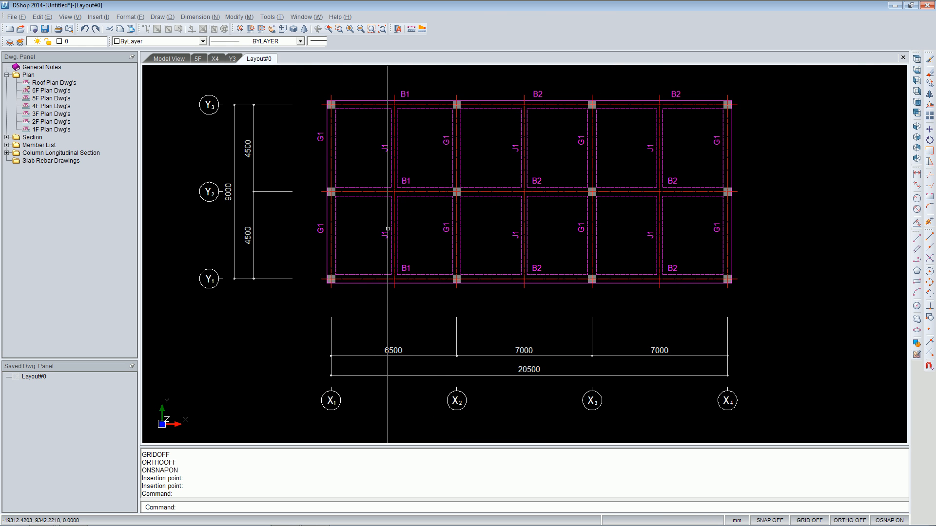
scroll(454, 282, "down", 5)
mouse_move(643, 336)
middle_mouse_down()
mouse_move(623, 282)
mouse_move(554, 213)
middle_mouse_up()
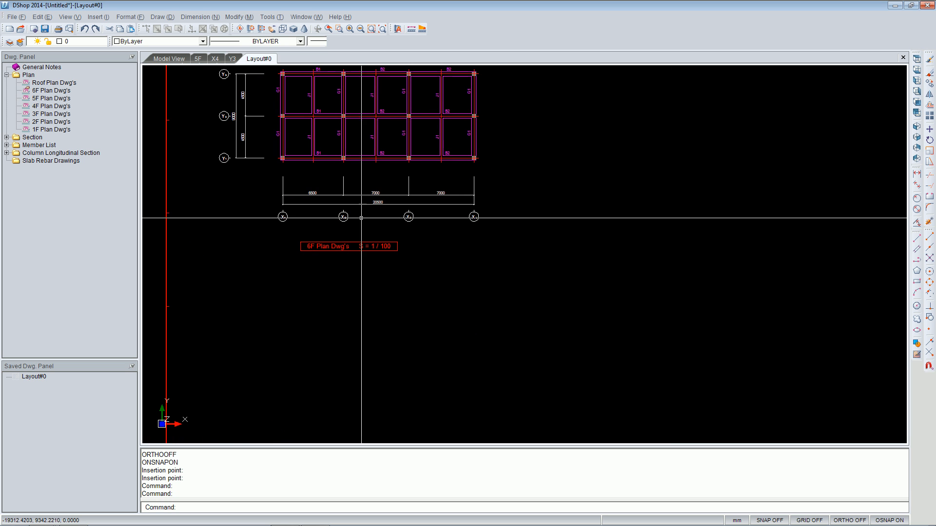
Place the Line X2 section elevation at scale 1/100 onto the layout sheet.
double_click(34, 139)
left_click(50, 155)
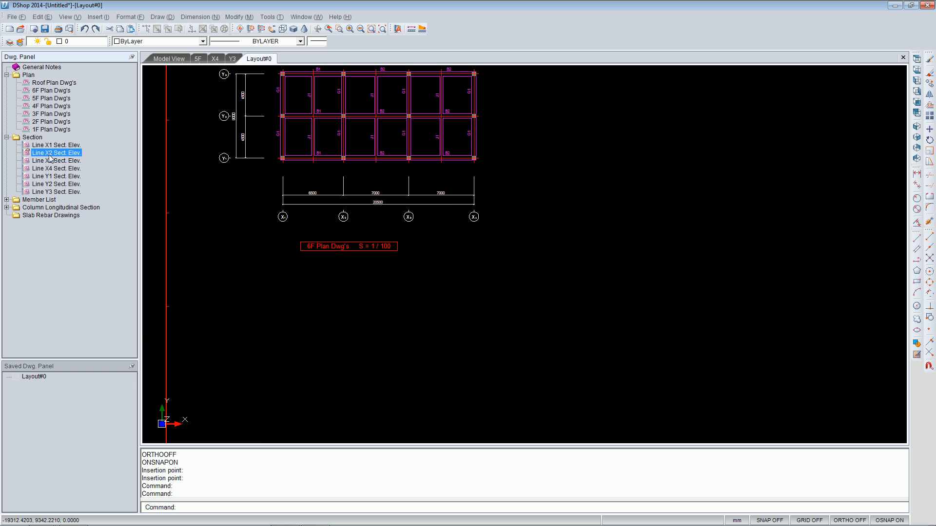
left_click(502, 361)
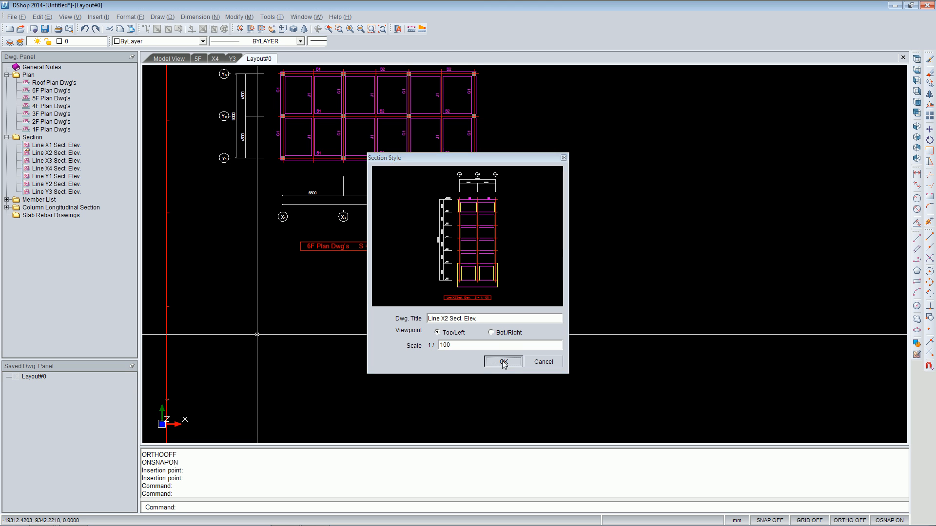
scroll(345, 396, "down", 4)
middle_click_drag(345, 396, 336, 267)
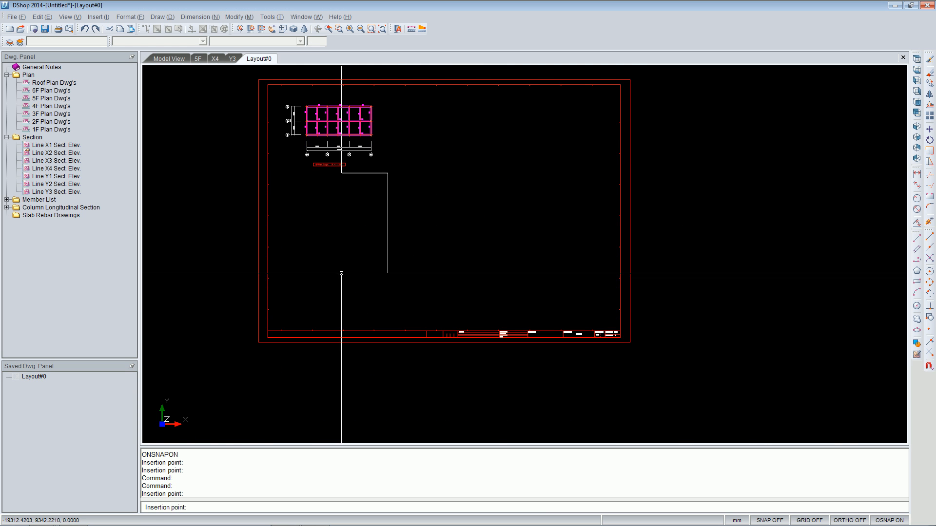
left_click(309, 281)
scroll(326, 242, "up", 5)
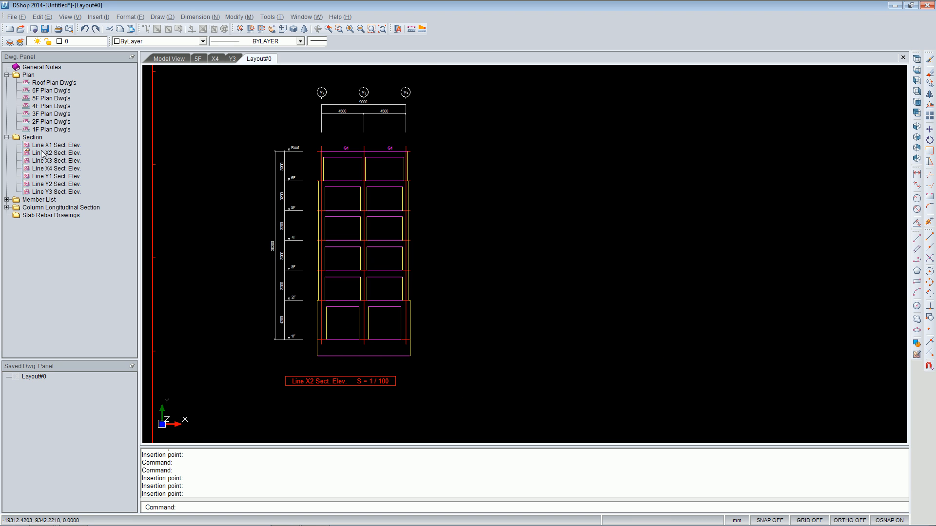
Place the Line Y2 section elevation onto the layout sheet beside the Line X2 section.
double_click(51, 168)
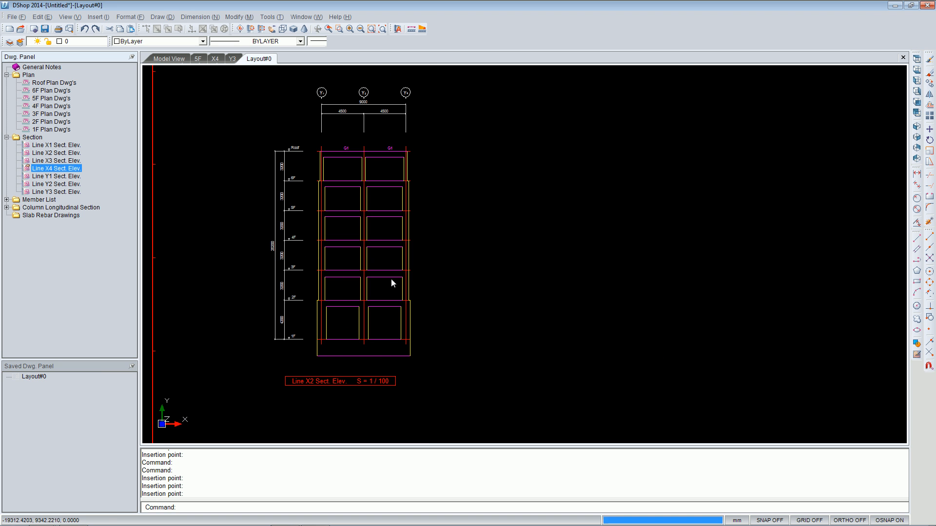
left_click(541, 361)
left_click(52, 185)
left_click(507, 361)
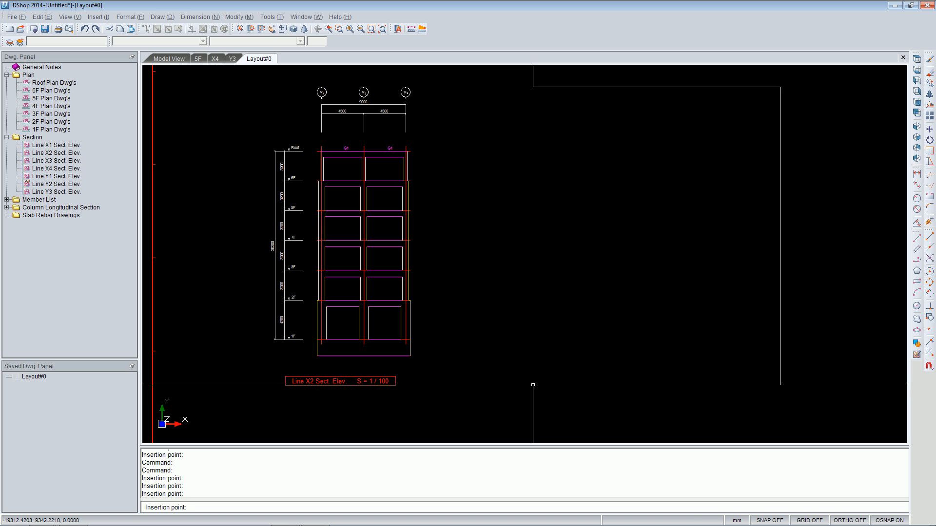
left_click(534, 386)
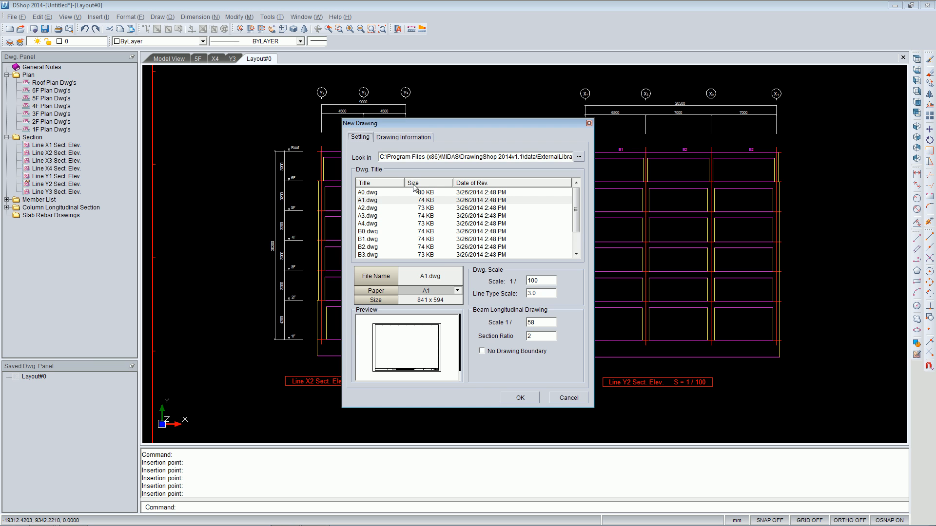
Create a new layout drawing using the A0.dwg sheet template.
left_click(422, 193)
left_click(527, 399)
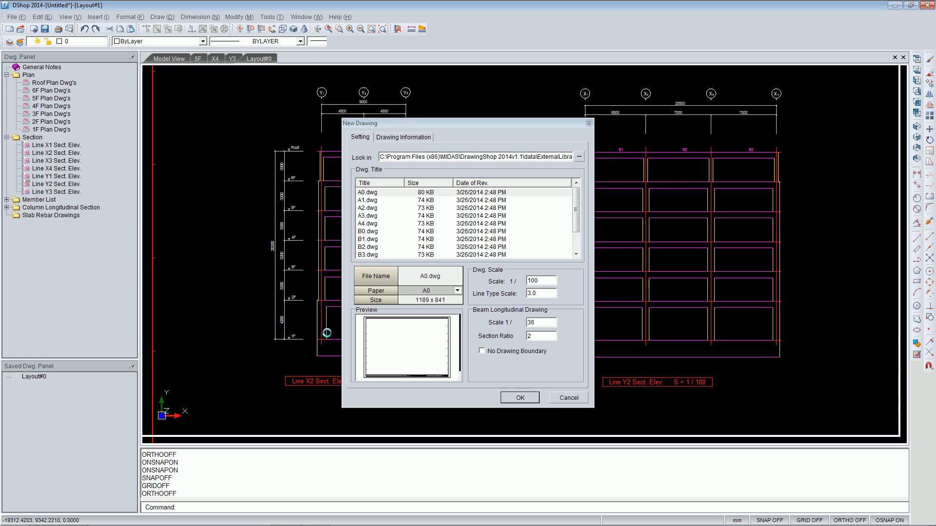
Place the Beam Section Rebar List (1) at scale 1/50 near the sheet's upper-left corner.
double_click(45, 201)
left_click(55, 209)
double_click(55, 210)
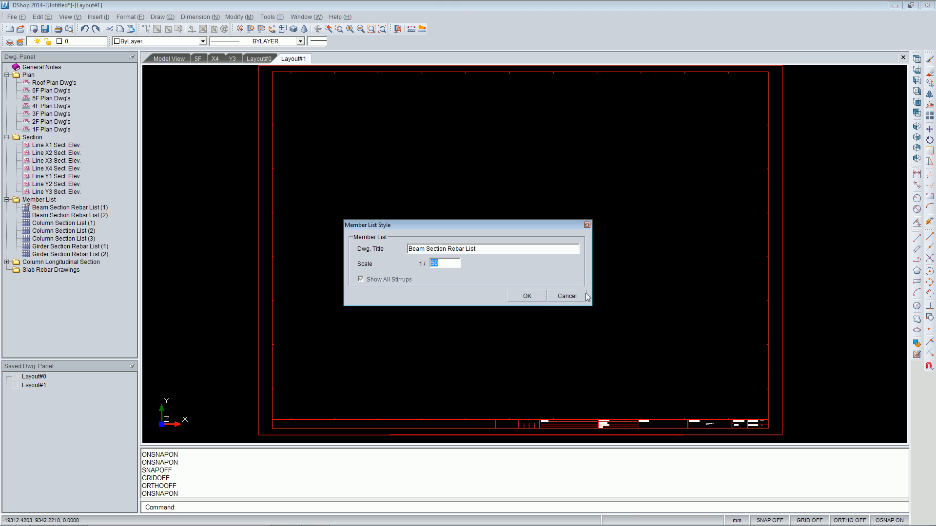
left_click(536, 300)
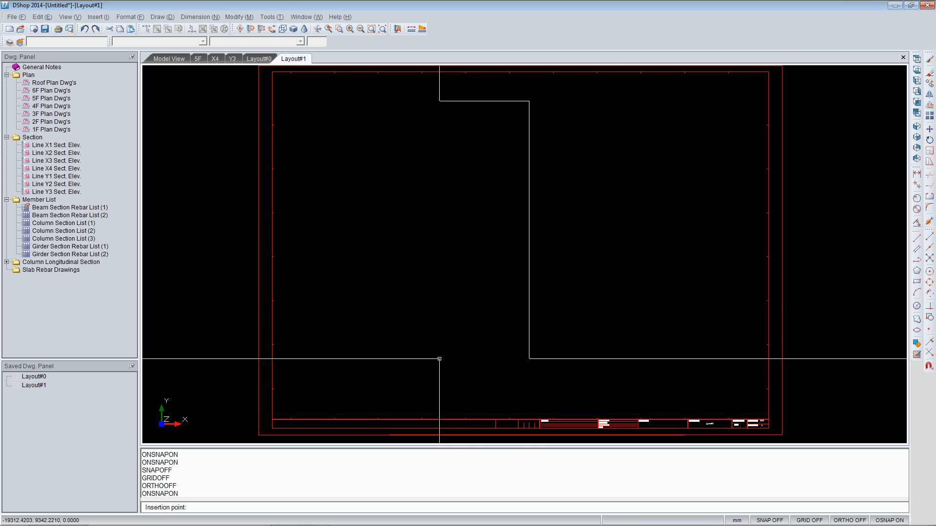
left_click(288, 360)
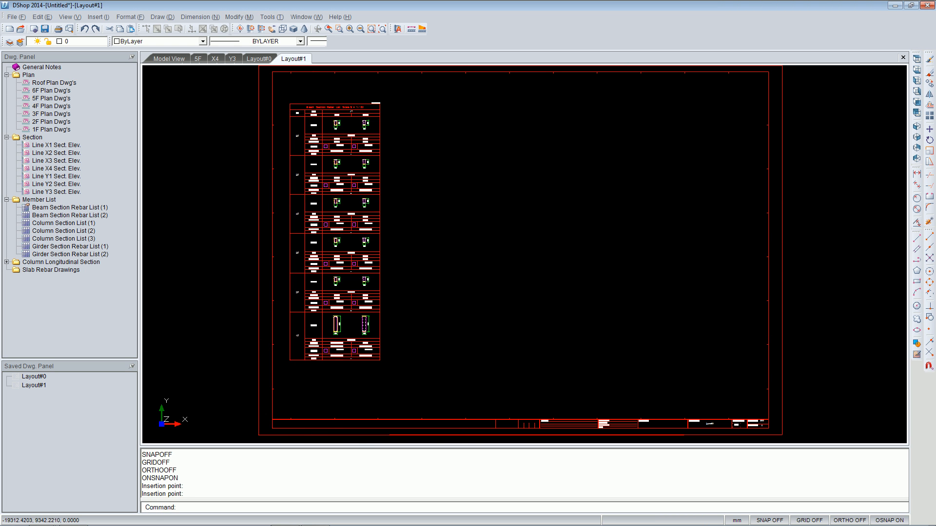
Zoom into the placed beam section rebar list to examine its rows, then return to the full sheet.
scroll(311, 198, "up", 3)
scroll(309, 199, "up", 2)
scroll(452, 155, "up", 1)
middle_click_drag(452, 155, 453, 308)
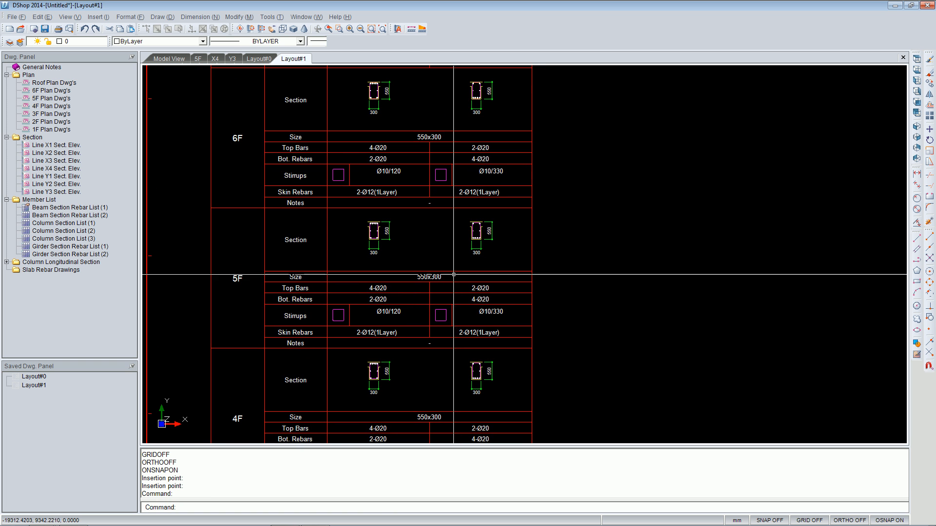
middle_click_drag(379, 142, 405, 227)
scroll(400, 223, "up", 1)
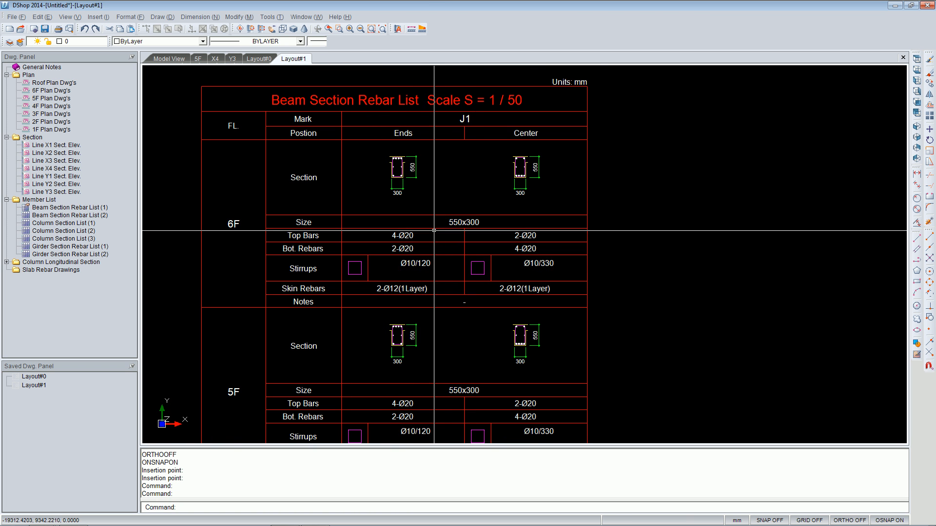
middle_click_drag(445, 283, 396, 186)
scroll(397, 186, "down", 1)
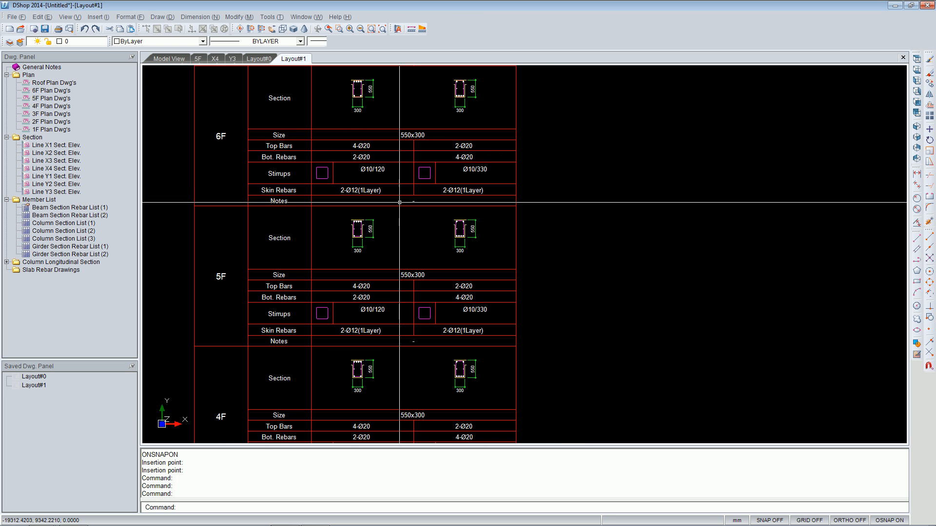
middle_click_drag(414, 306, 413, 262)
scroll(415, 257, "down", 7)
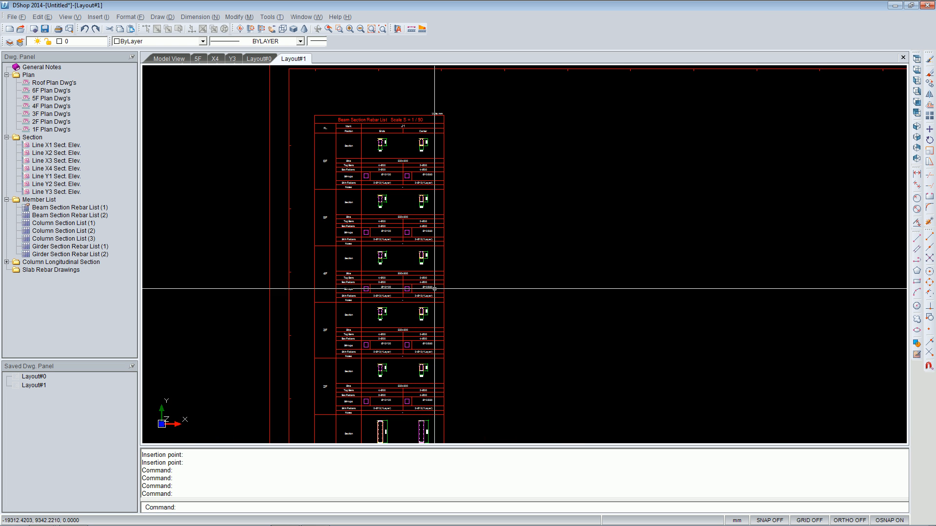
scroll(470, 345, "down", 2)
middle_click_drag(496, 362, 417, 248)
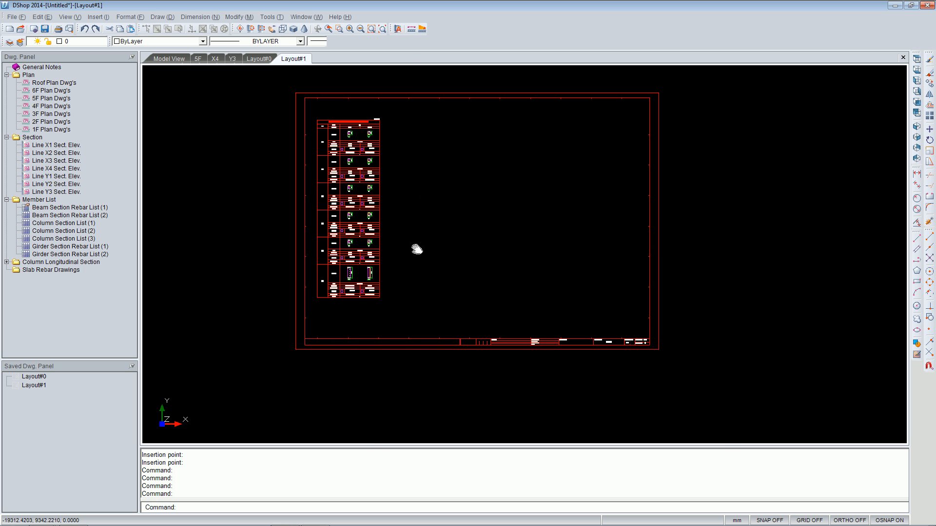
Place the Column Section List (2) at scale 1/50 beside the beam list and inspect it.
double_click(55, 231)
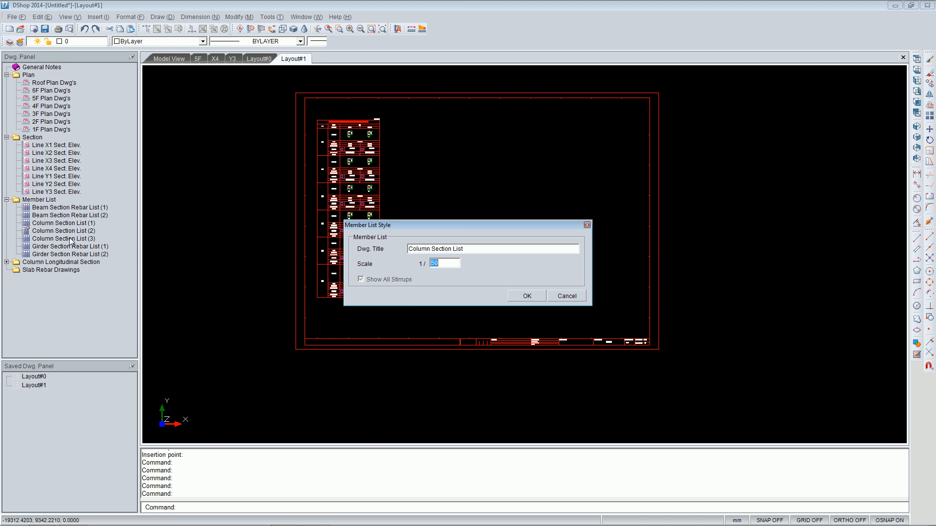
left_click(525, 296)
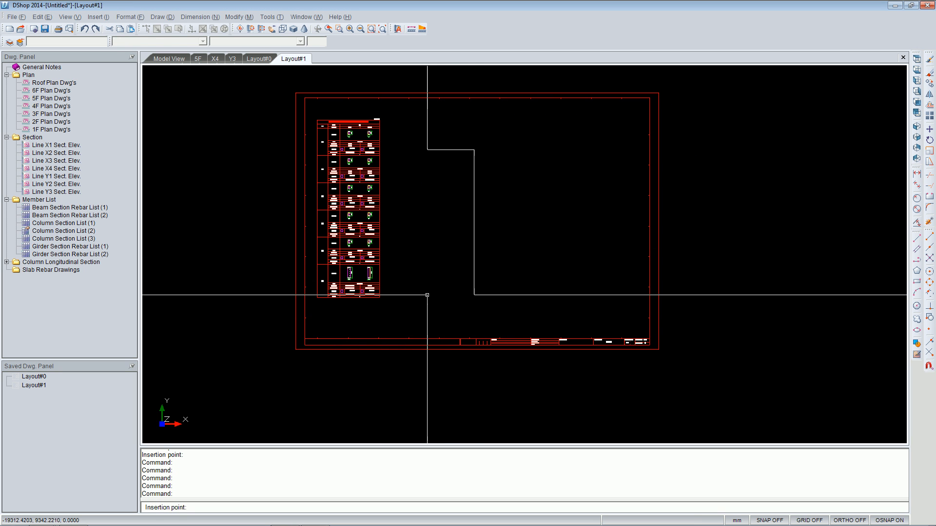
left_click(415, 262)
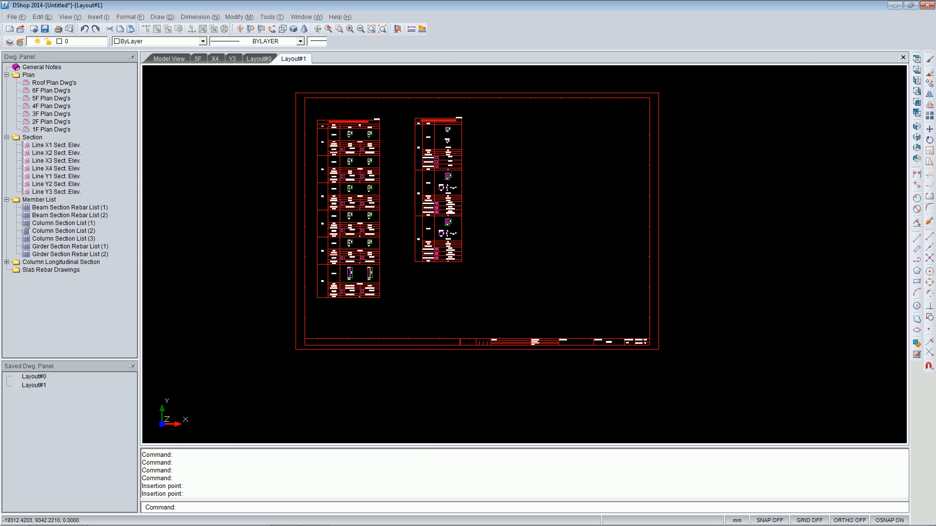
scroll(429, 165, "up", 6)
scroll(496, 270, "up", 1)
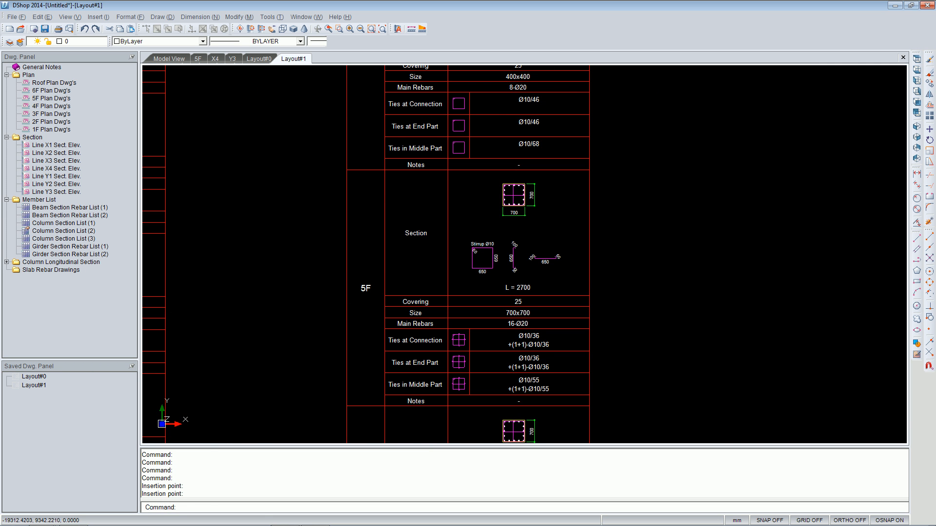
middle_click_drag(514, 311, 502, 271)
scroll(541, 317, "down", 5)
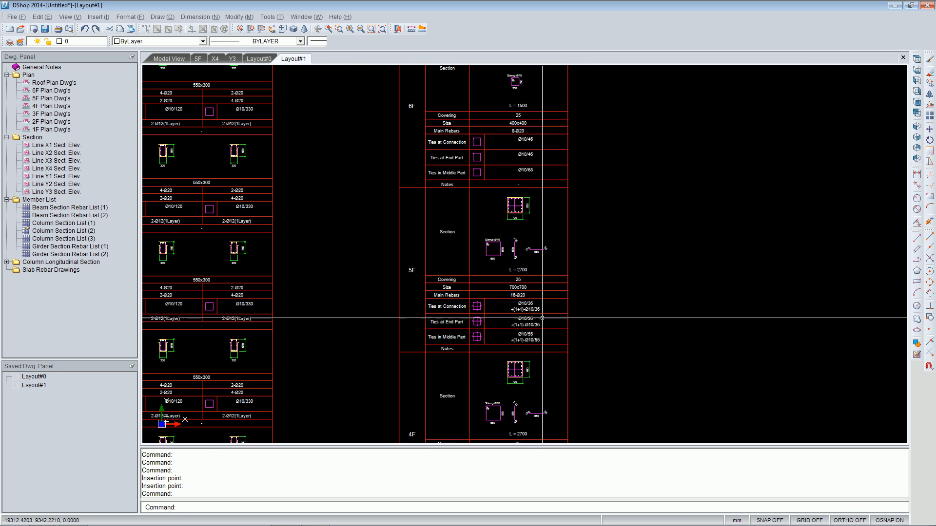
scroll(627, 335, "down", 2)
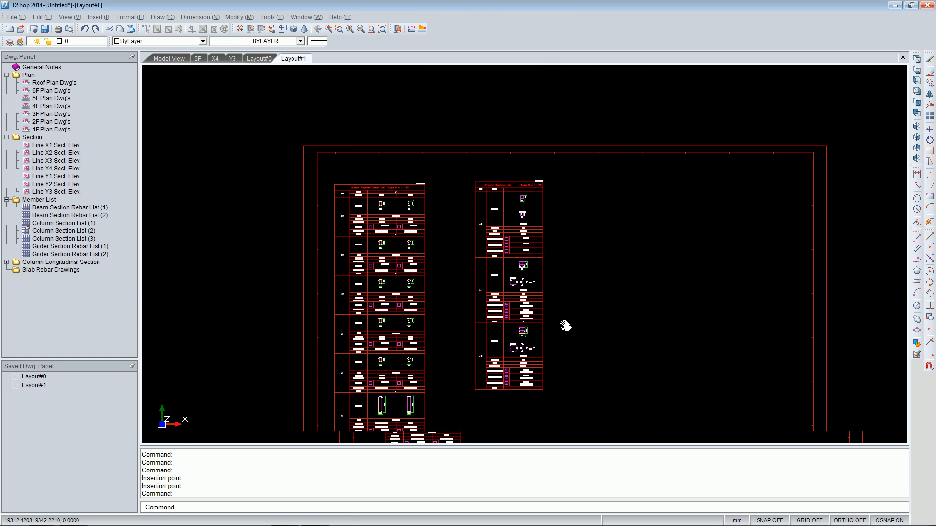
middle_click_drag(612, 346, 508, 284)
Place the Girder Section Rebar List (1) at scale 1/50 to the right of the column list and inspect it.
double_click(67, 247)
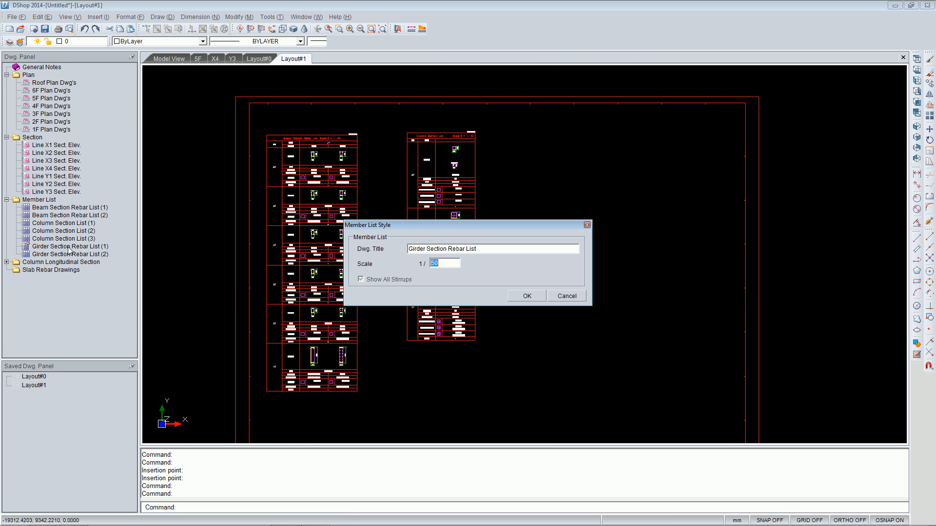
left_click(527, 298)
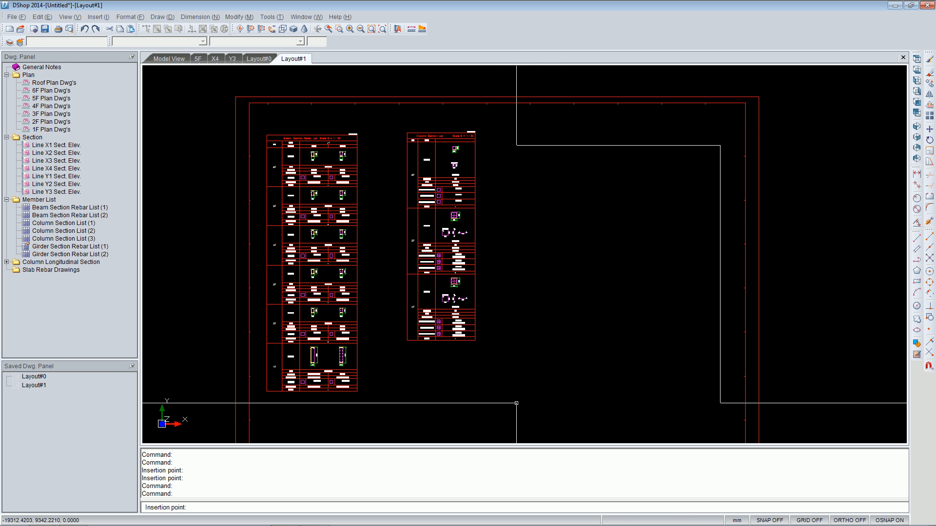
left_click(518, 400)
scroll(609, 252, "up", 5)
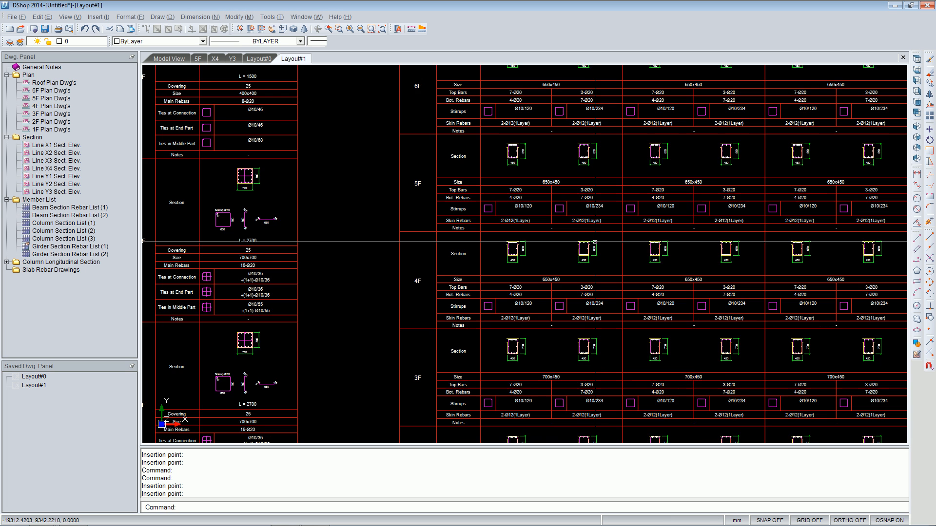
scroll(609, 252, "down", 8)
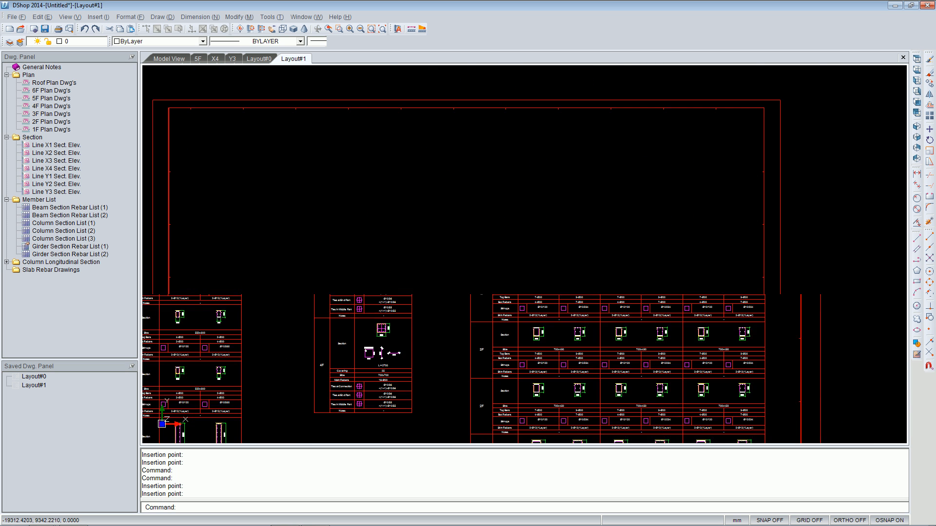
middle_click_drag(552, 345, 563, 282)
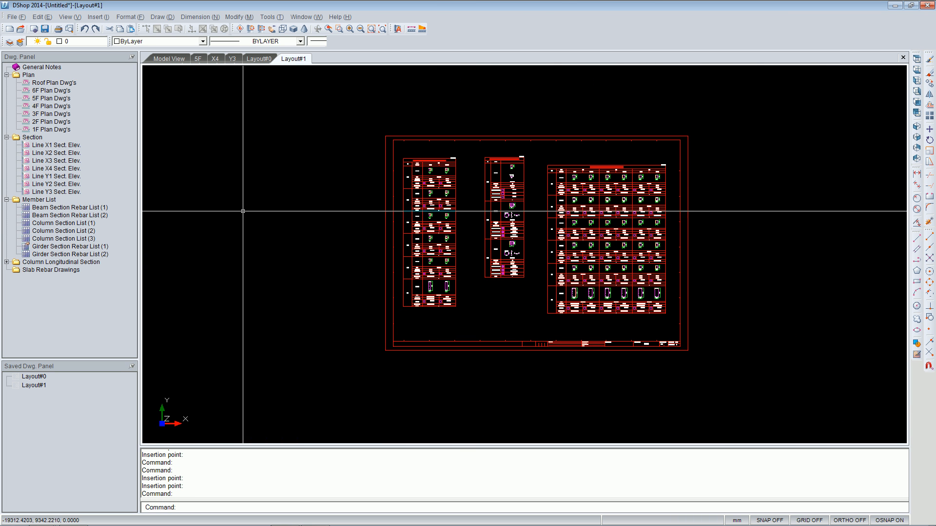
left_click(17, 17)
left_click(48, 76)
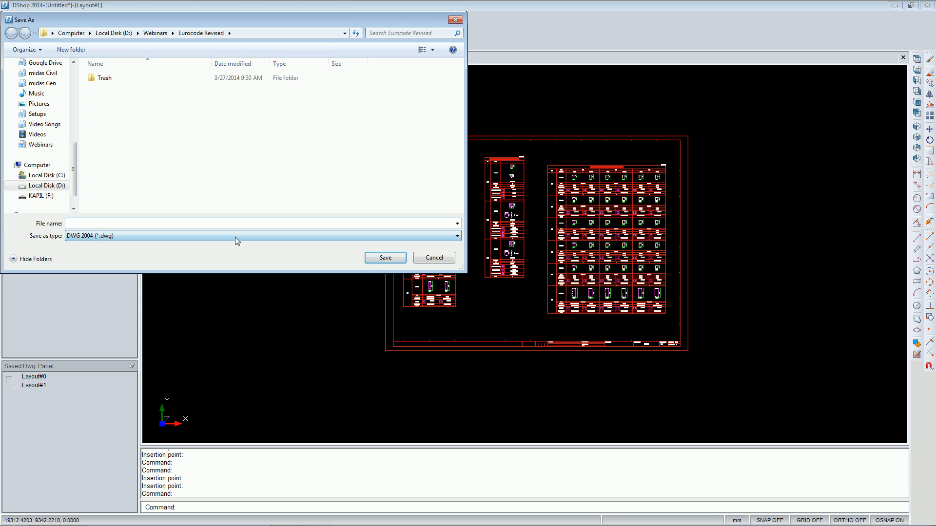
left_click(237, 238)
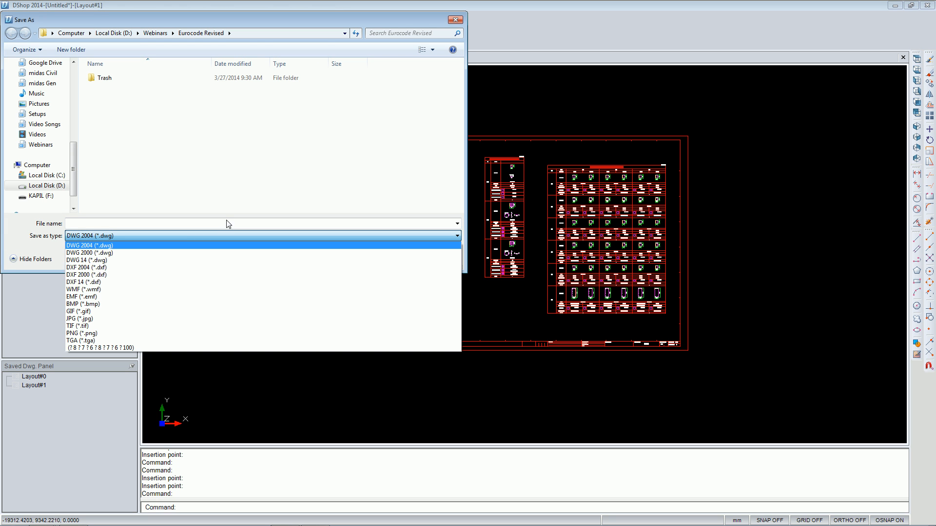
left_click(236, 220)
left_click(433, 263)
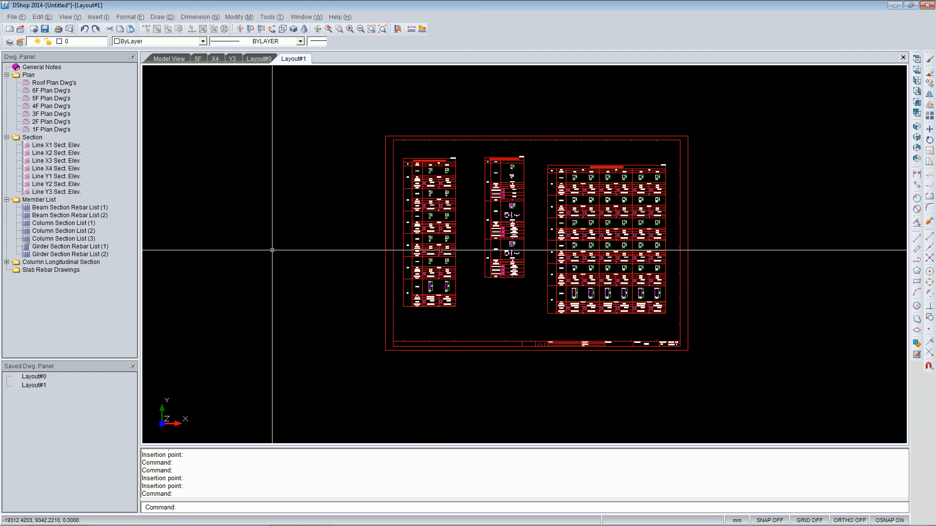
Place the (X1-Y3) column longitudinal section onto the sheet and zoom in to inspect it.
double_click(51, 263)
double_click(53, 278)
left_click(529, 320)
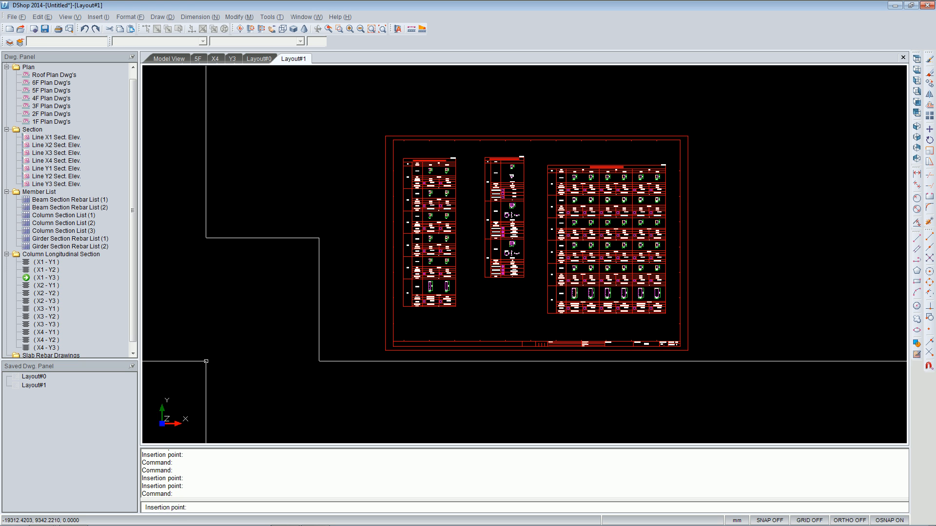
left_click(204, 352)
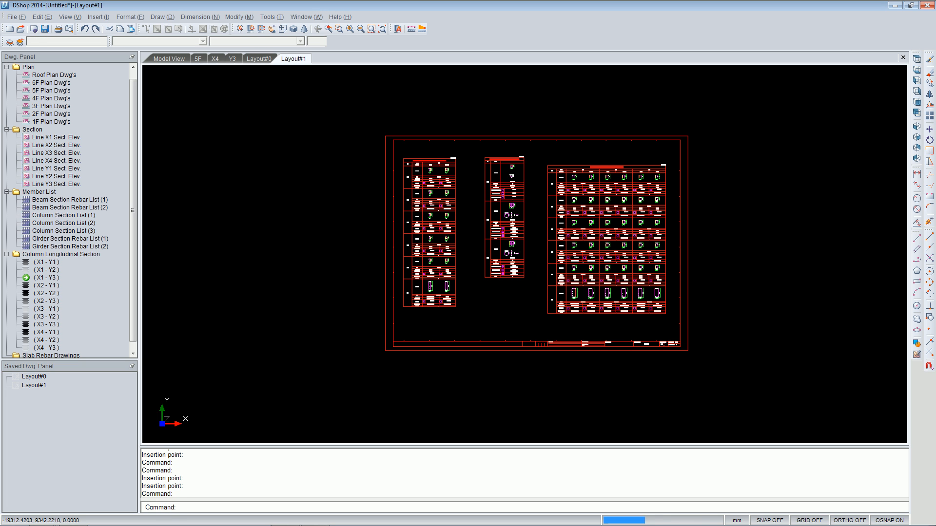
scroll(231, 289, "up", 3)
scroll(385, 224, "up", 6)
scroll(384, 224, "down", 2)
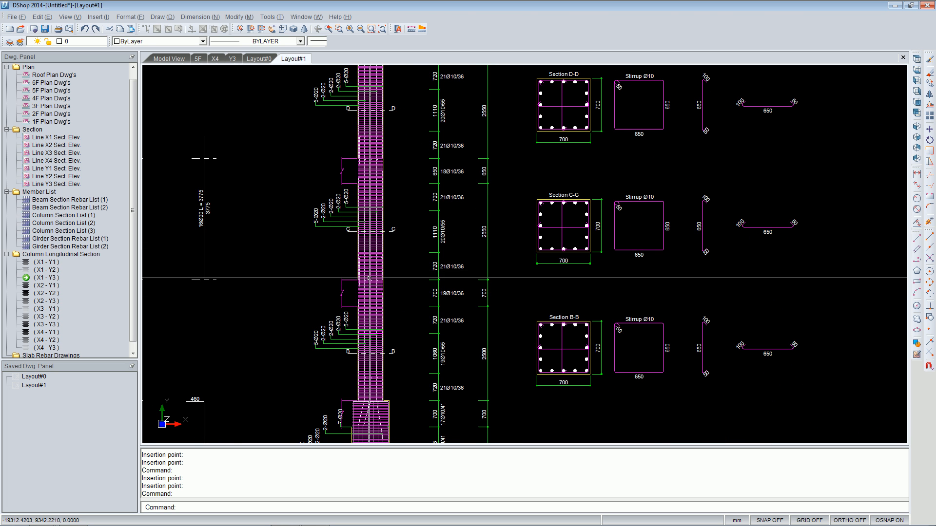
middle_click_drag(353, 279, 356, 233)
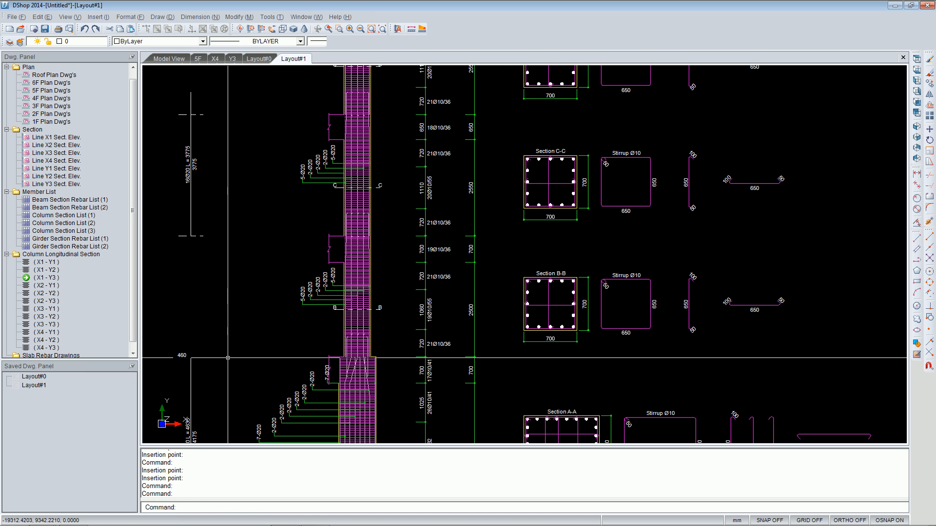
key("alt+Tab")
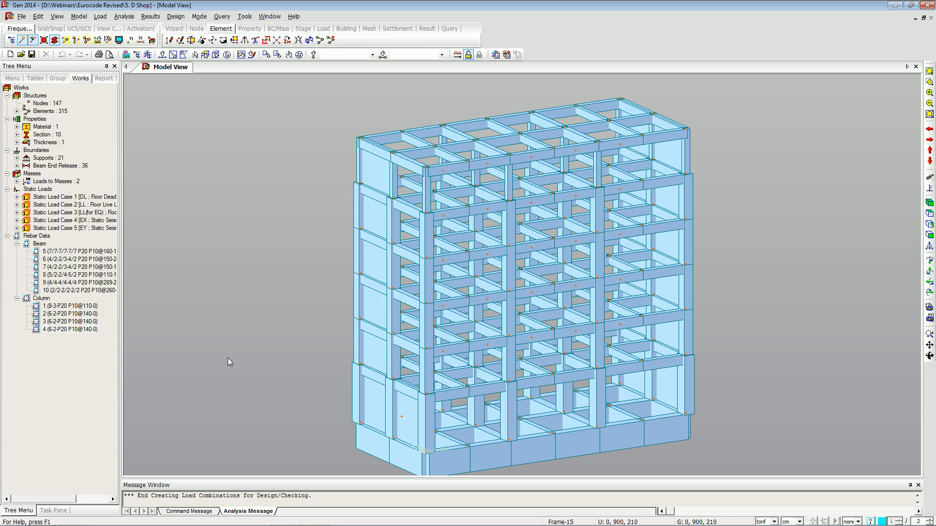
left_click(21, 16)
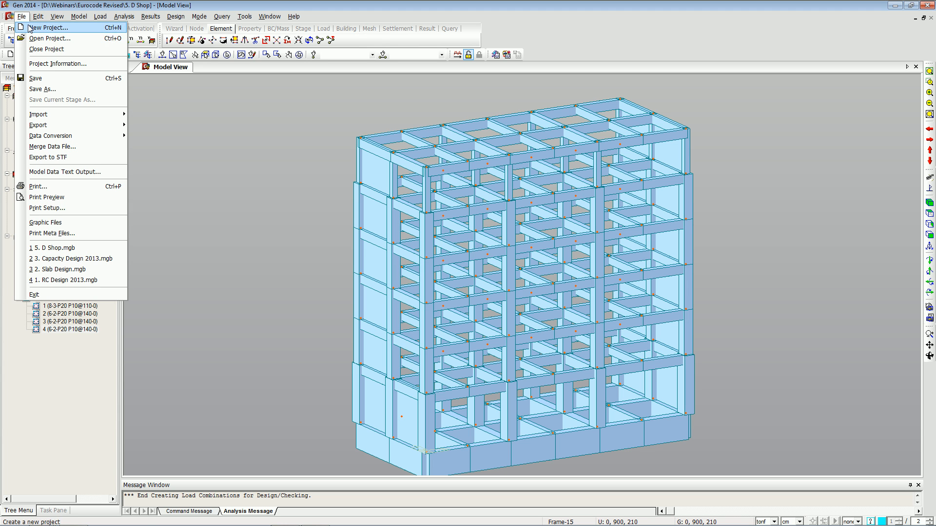
key("alt+Tab")
left_click(194, 230)
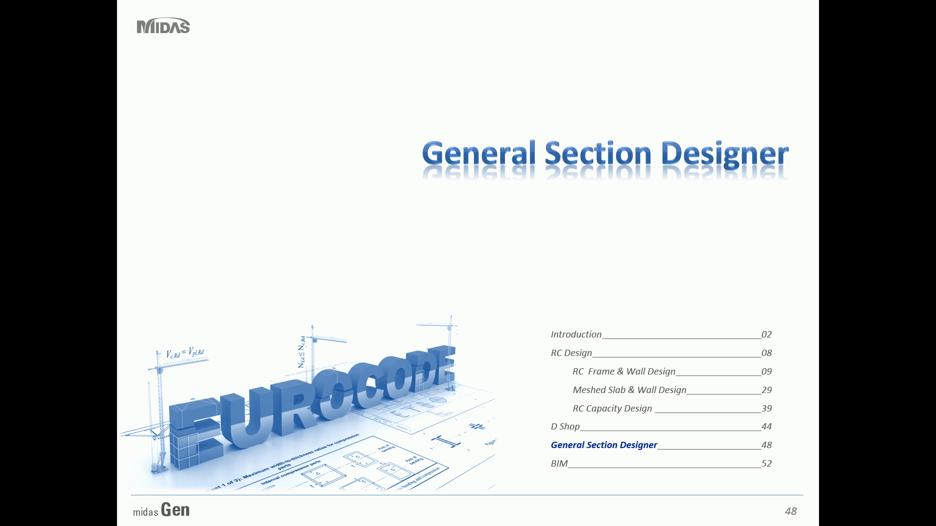
key("Right")
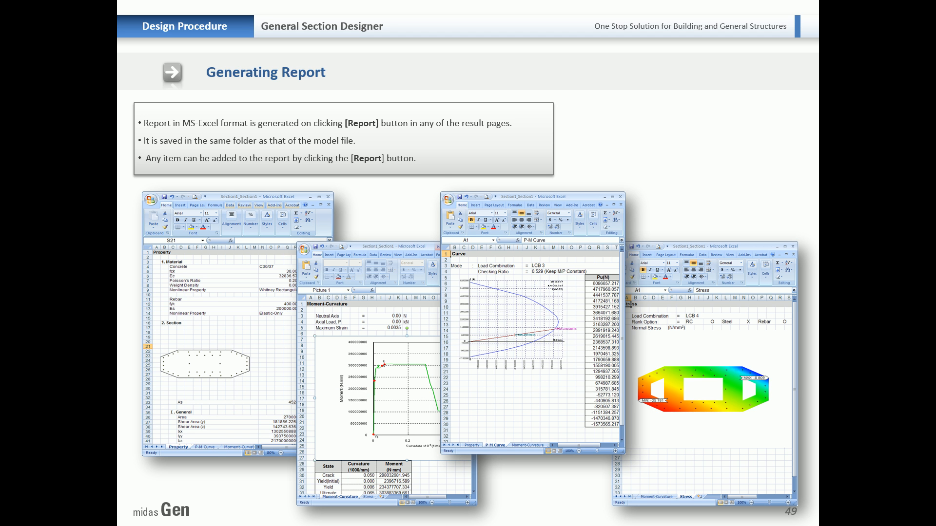
key("Left")
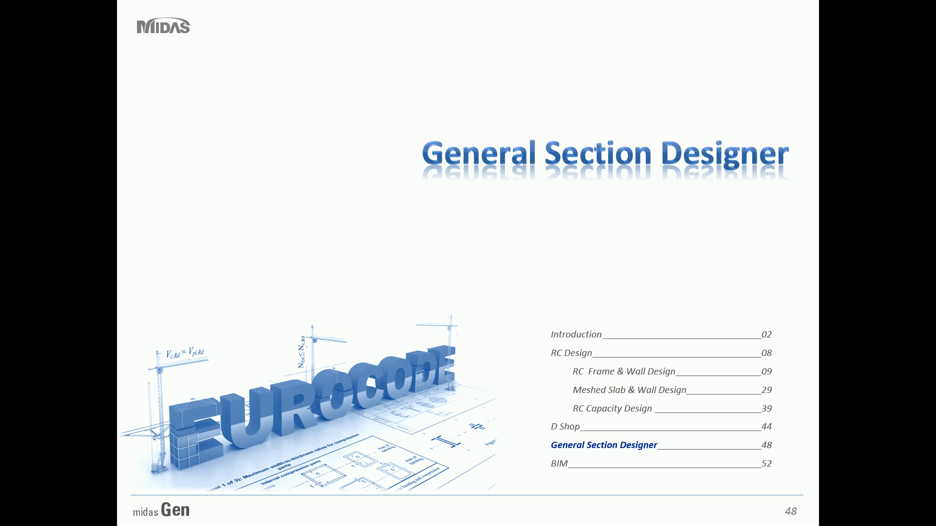
Open the 4. GSD 2013 model file in midas Gen.
key("Right")
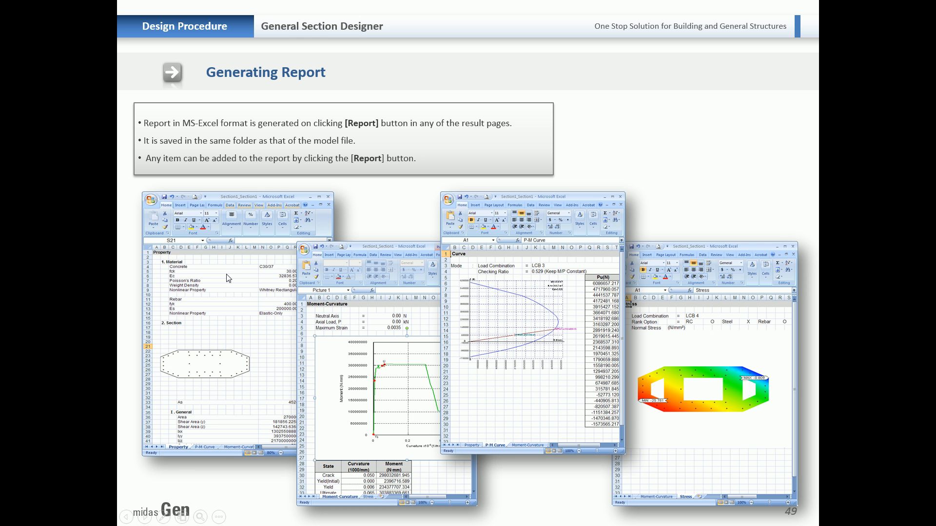
key("alt+Tab")
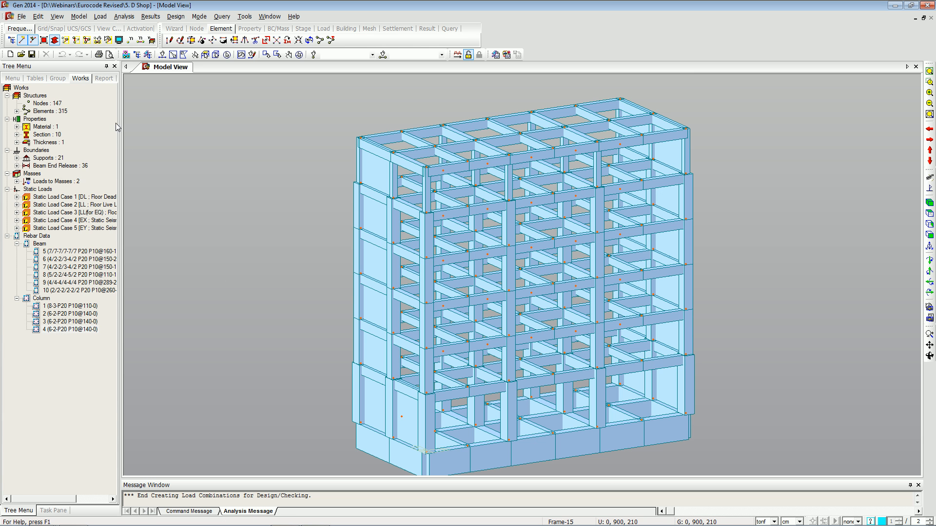
left_click(21, 16)
left_click(33, 39)
left_click(417, 299)
left_click(572, 393)
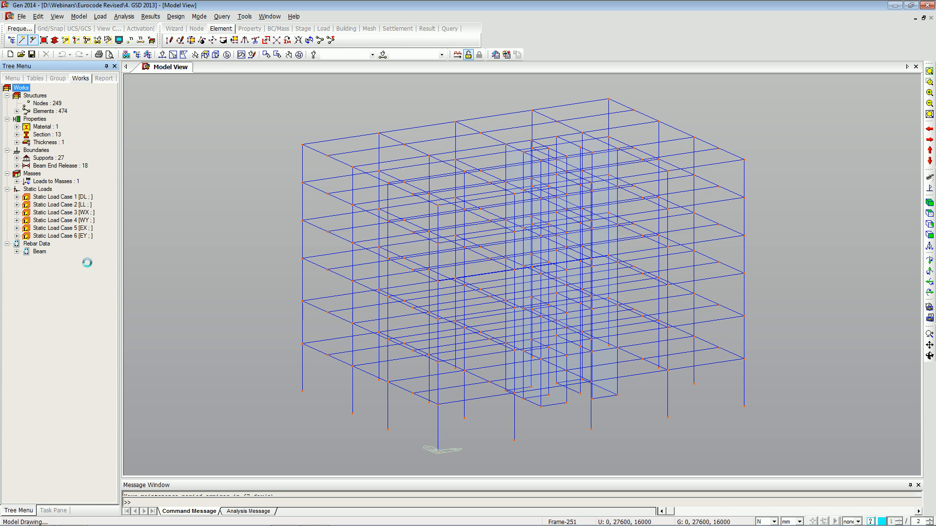
Zoom into the corner column in top view and launch the General Section Designer.
key("ctrl+h")
left_click(929, 213)
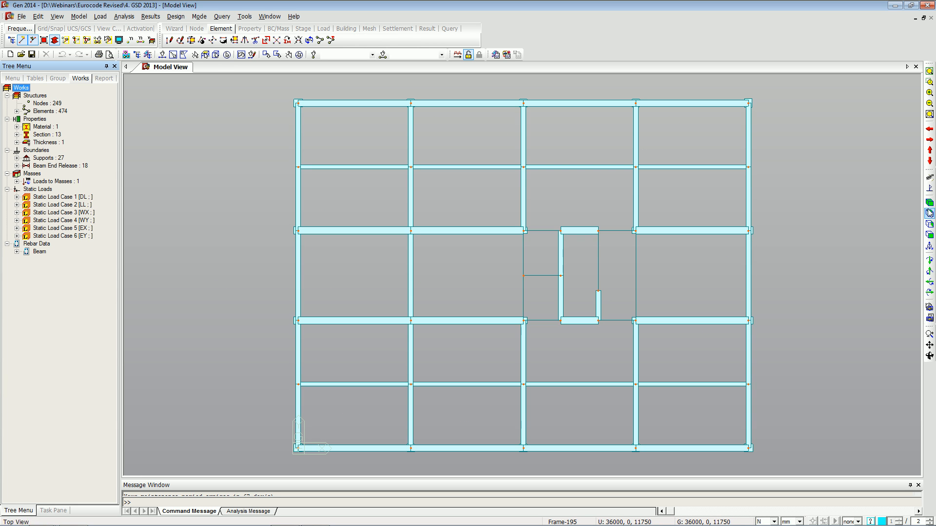
left_click(929, 81)
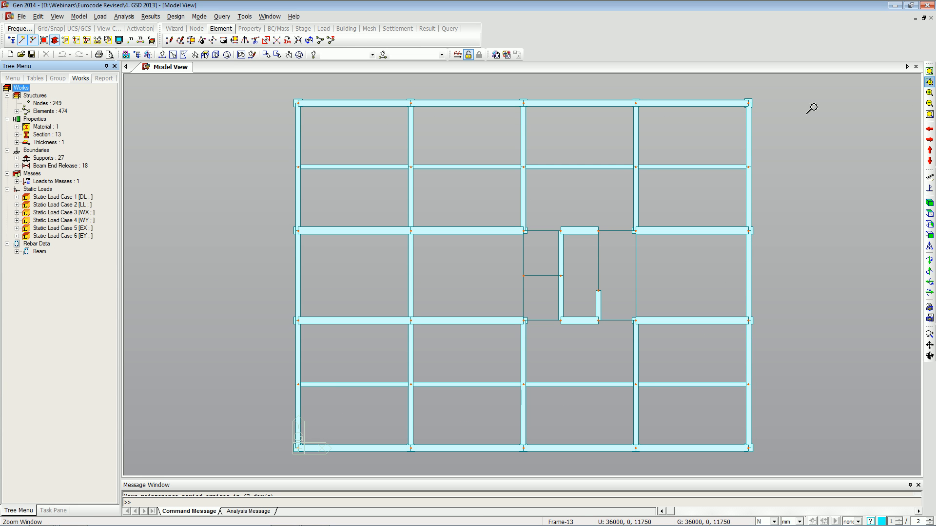
left_click_drag(726, 89, 762, 118)
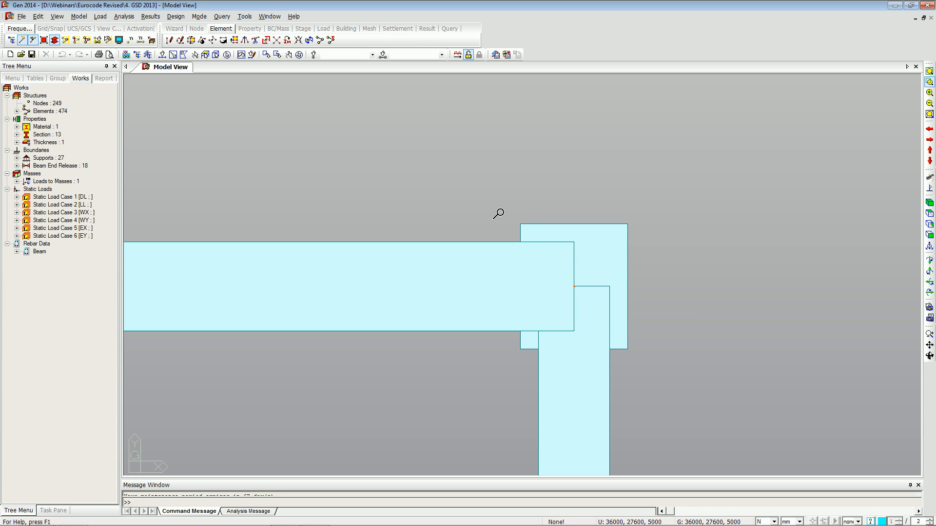
left_click(245, 16)
left_click(271, 100)
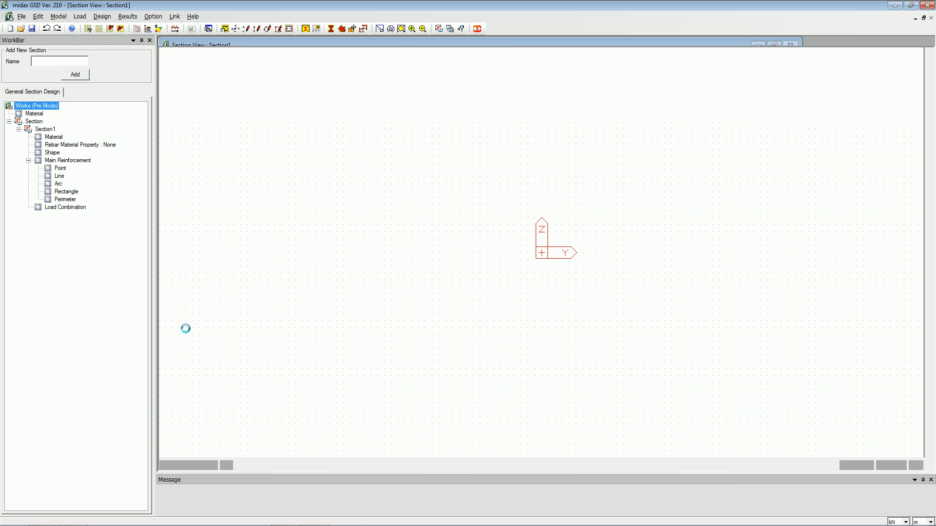
Start importing shape.dxf, moving its 0 and CENTER_ layers to the shape layers.
left_click(55, 19)
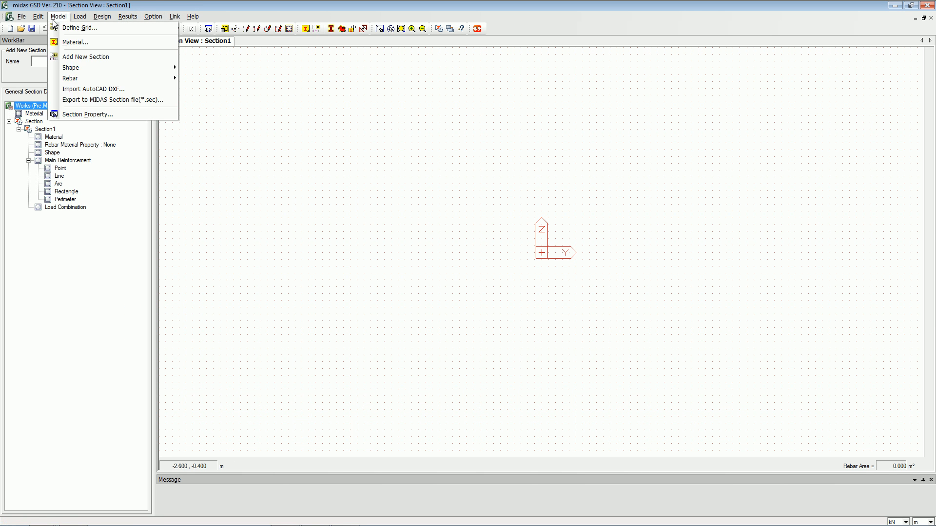
left_click(112, 89)
left_click(316, 88)
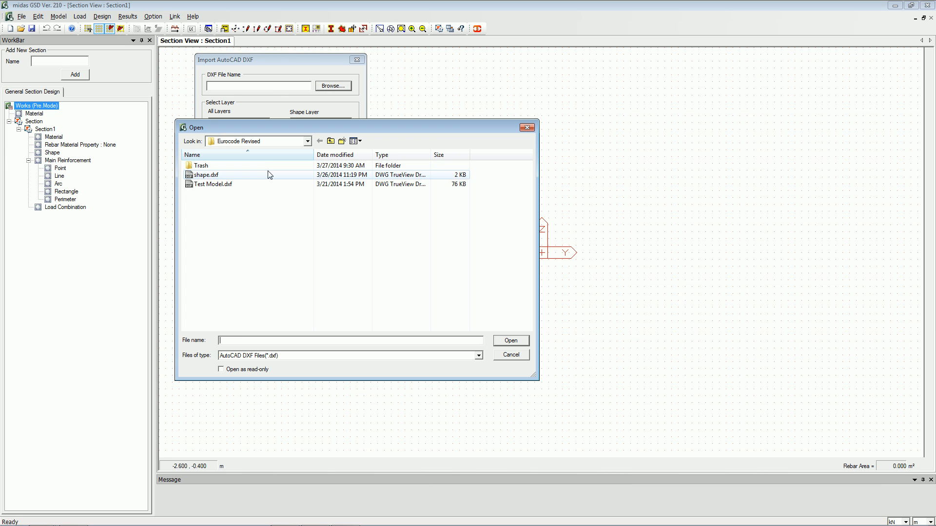
left_click(268, 176)
left_click(511, 340)
left_click_drag(228, 122, 231, 130)
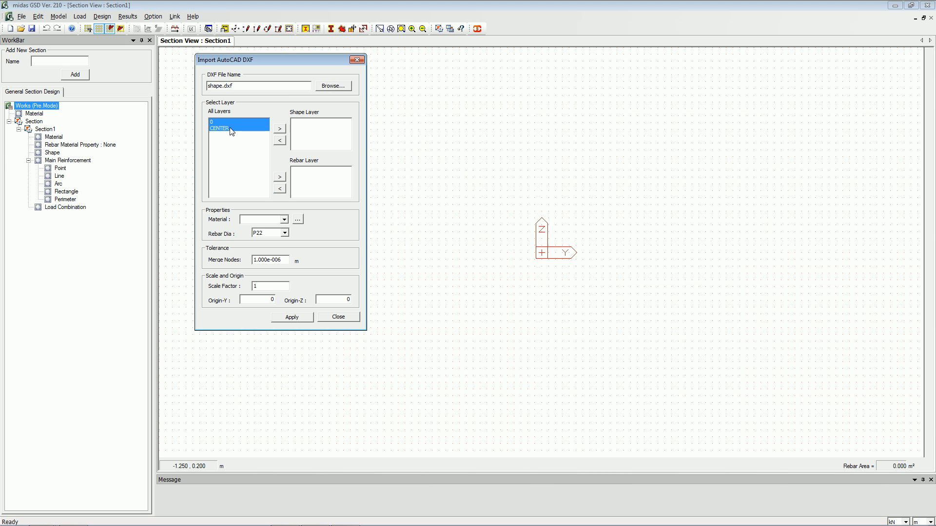
left_click(281, 130)
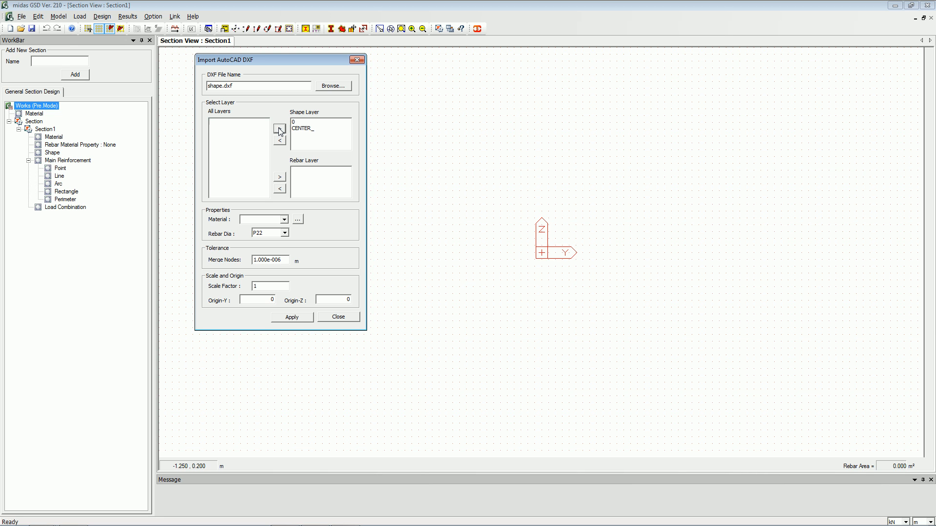
Add a C30/37 concrete material with the EN04(RC) standard and pick it for the import.
left_click(277, 220)
left_click(279, 224)
left_click(297, 219)
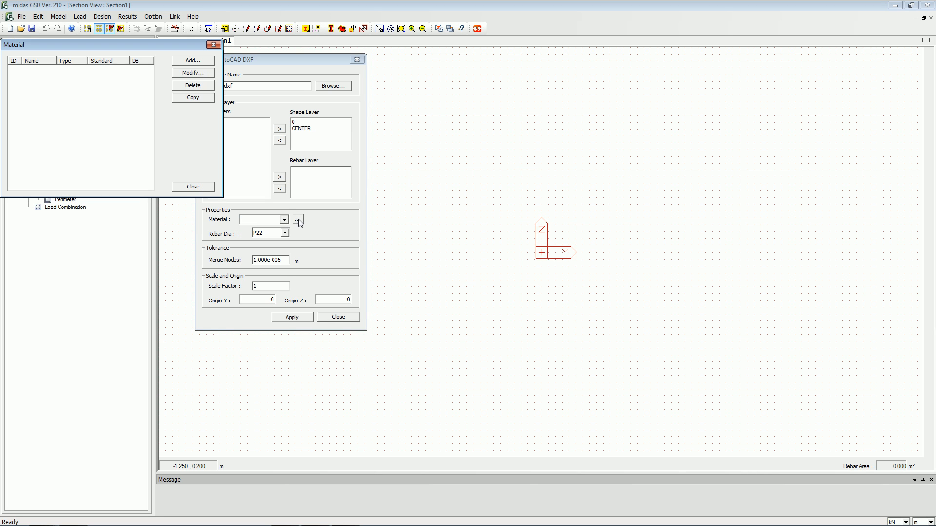
left_click(191, 59)
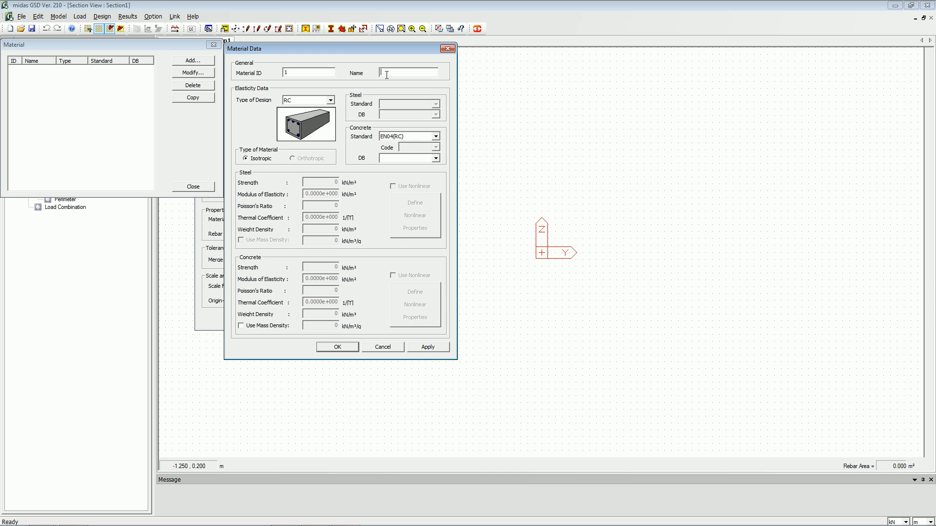
left_click(432, 159)
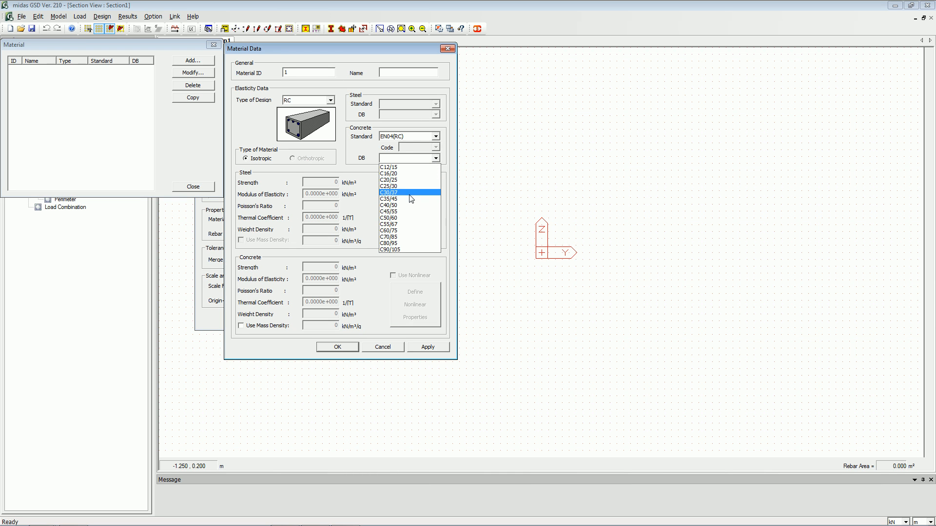
left_click(411, 197)
left_click(341, 346)
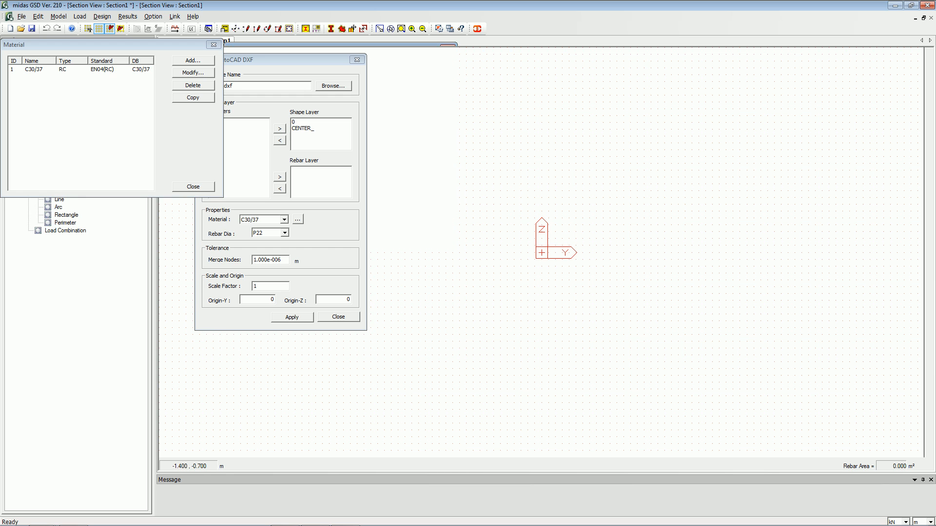
left_click(194, 185)
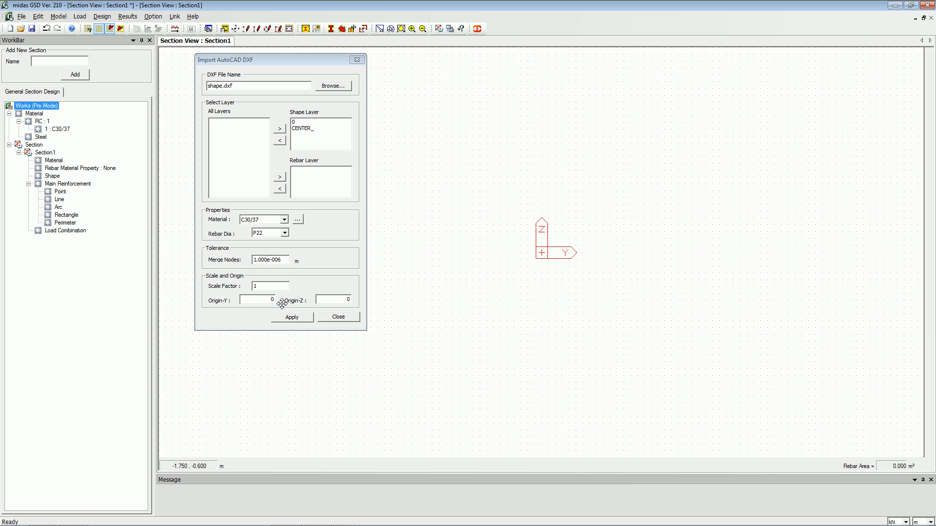
Close the import dialog and switch the length unit to mm.
left_click(331, 318)
left_click(921, 522)
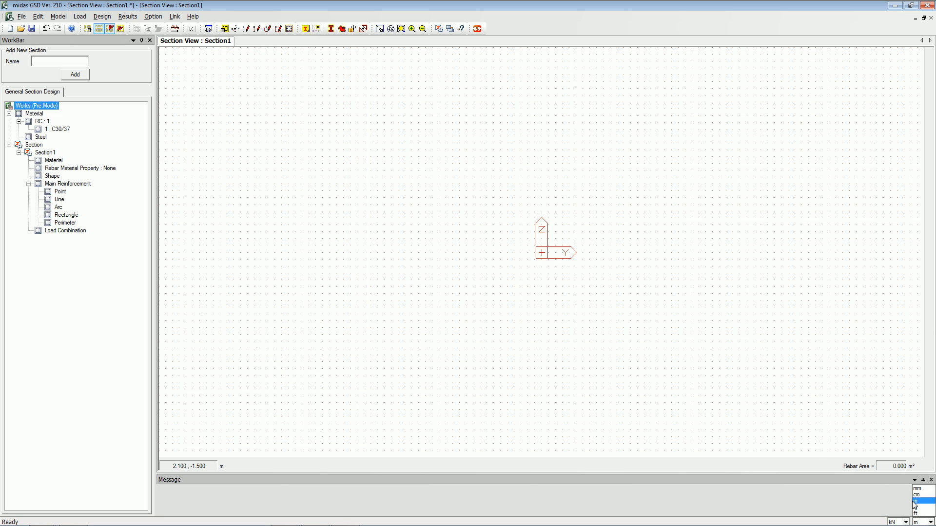
left_click(917, 488)
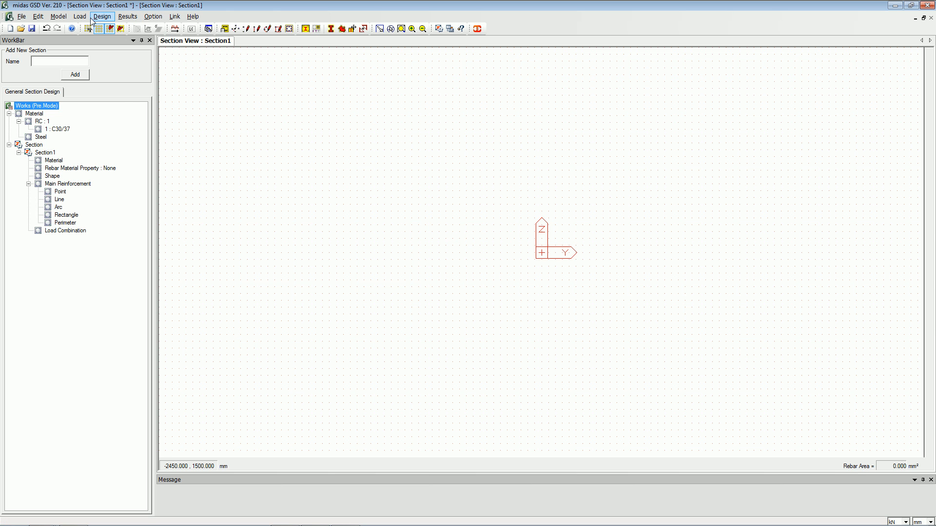
Import shape.dxf with layers 0 and CENTER_ as shape layers and apply it.
left_click(59, 17)
left_click(105, 88)
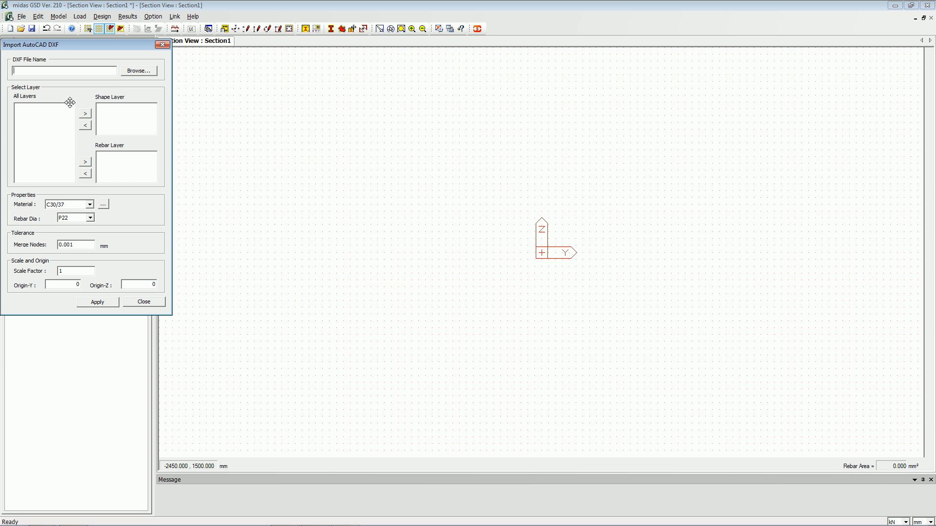
left_click(130, 70)
left_click(190, 159)
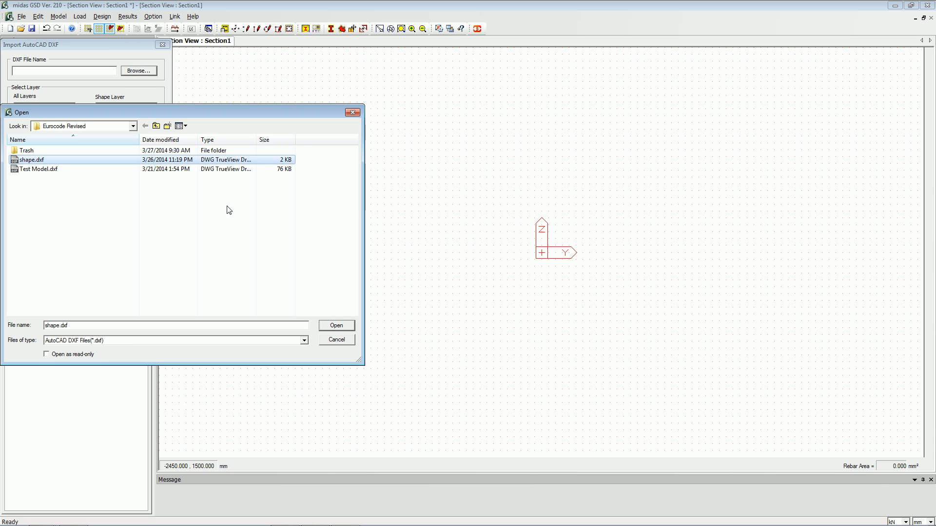
left_click(341, 325)
left_click(43, 112)
left_click(85, 113)
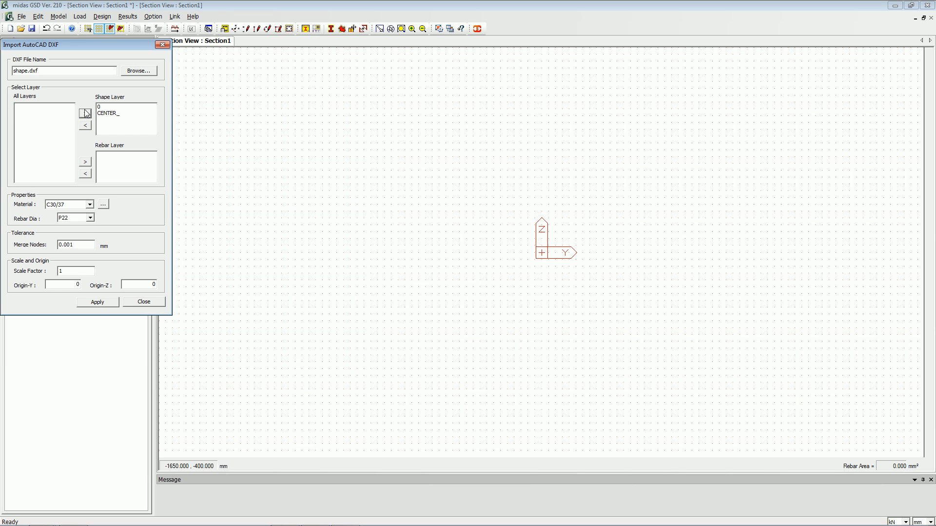
left_click(95, 303)
left_click(143, 304)
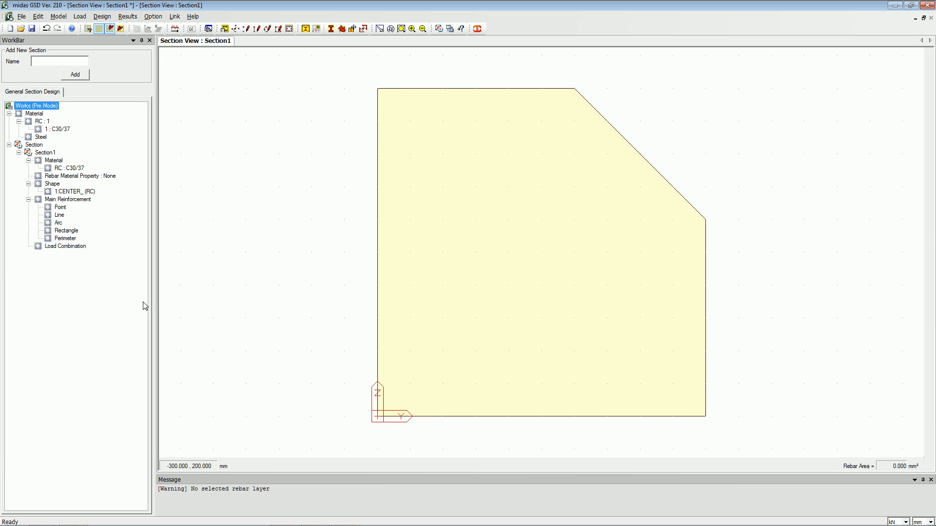
Calculate the section properties with a mesh size of 10 mm.
left_click(59, 17)
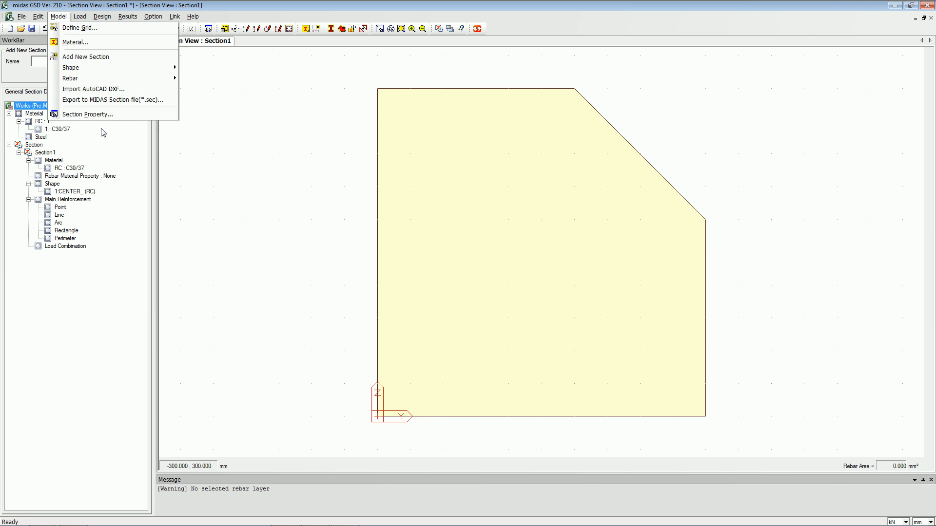
left_click(94, 115)
left_click_drag(423, 141, 246, 99)
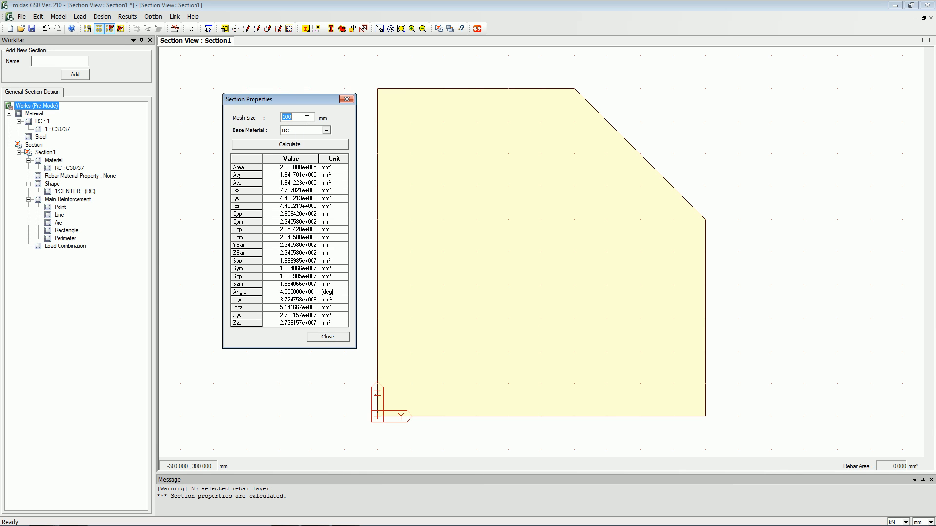
left_click(297, 146)
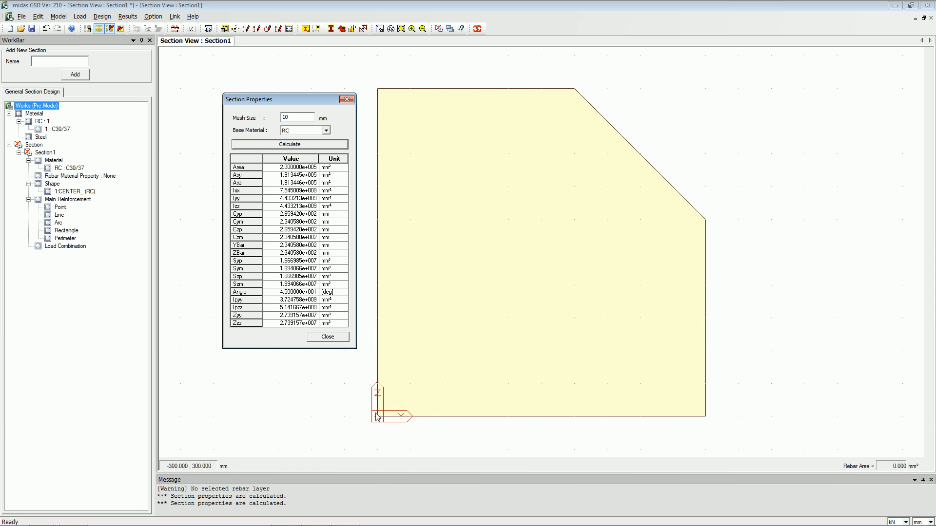
left_click(328, 338)
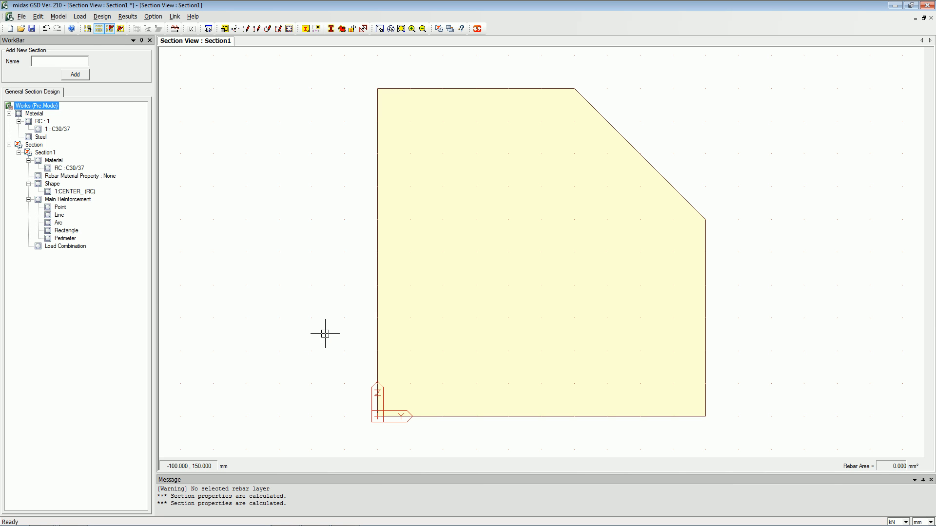
Link and connect the section designer to the open Gen 2014 model.
left_click(480, 32)
left_click(442, 246)
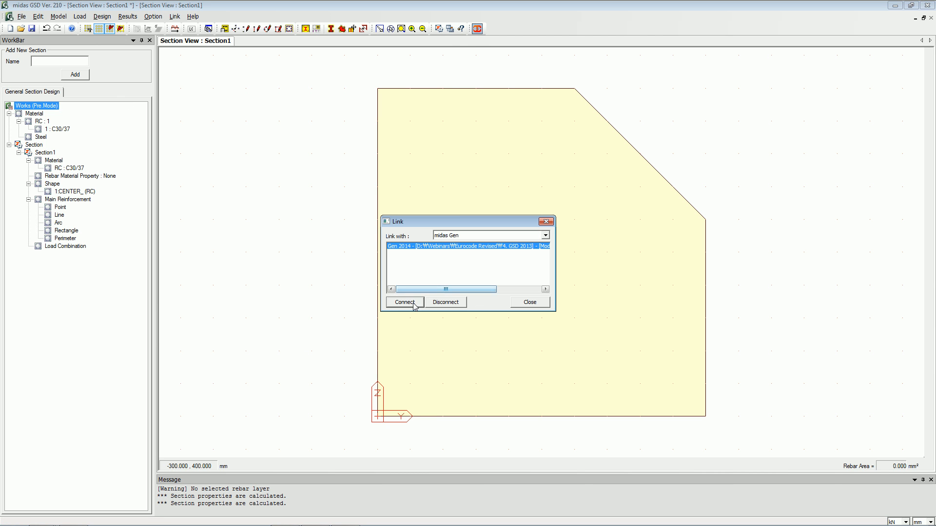
left_click(405, 303)
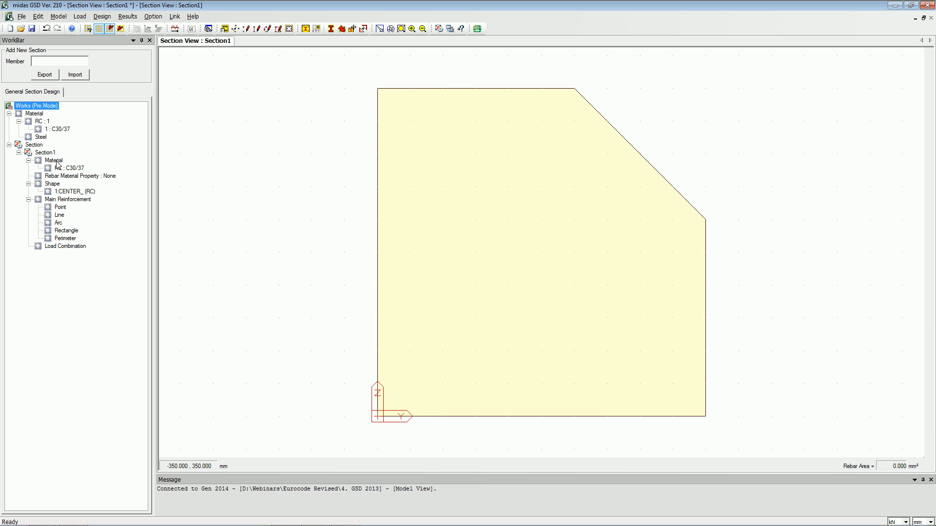
Export the imported shape as a section to the linked model.
left_click(68, 193)
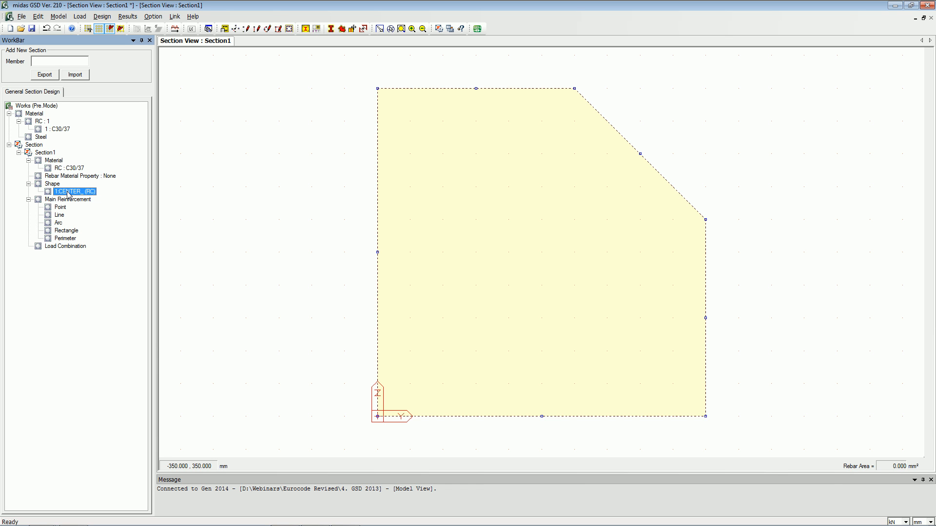
left_click(50, 76)
Select the corner column elements in the model with a selection window.
key("alt+Tab")
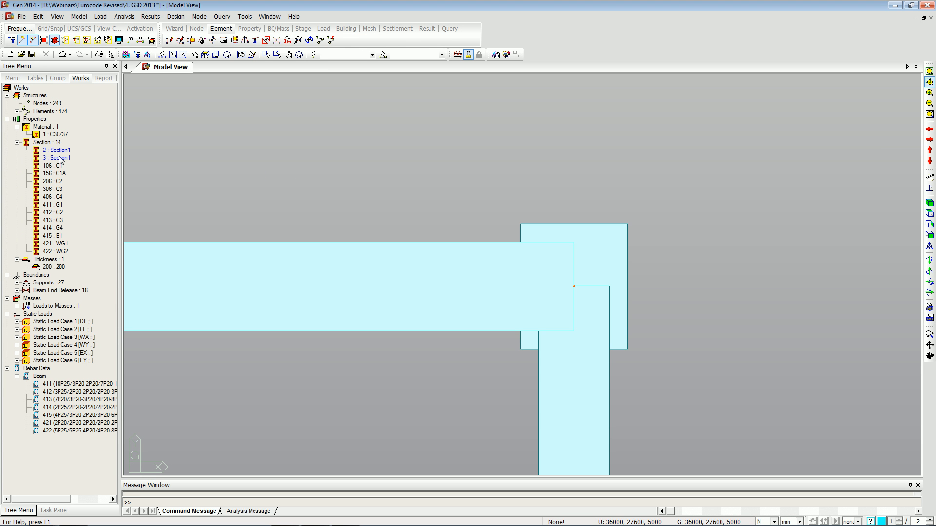
left_click(54, 152)
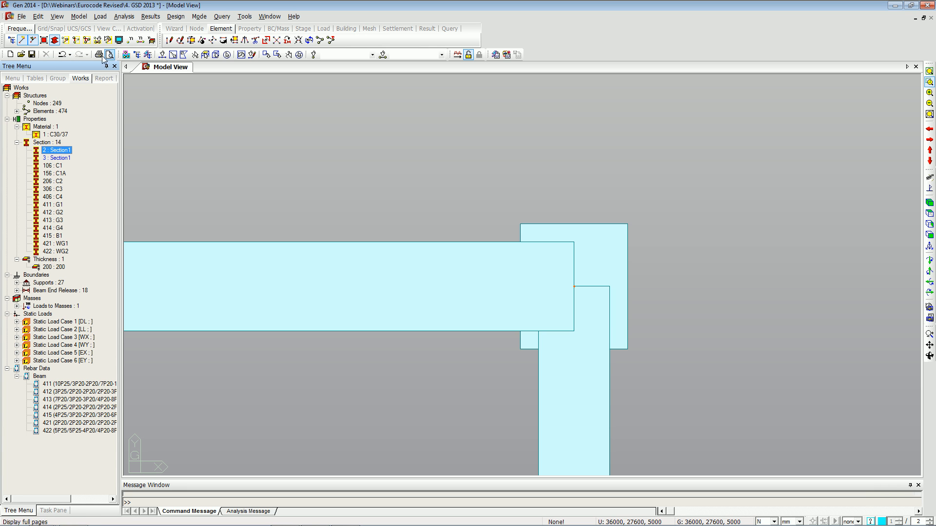
left_click(173, 54)
left_click_drag(487, 205, 676, 358)
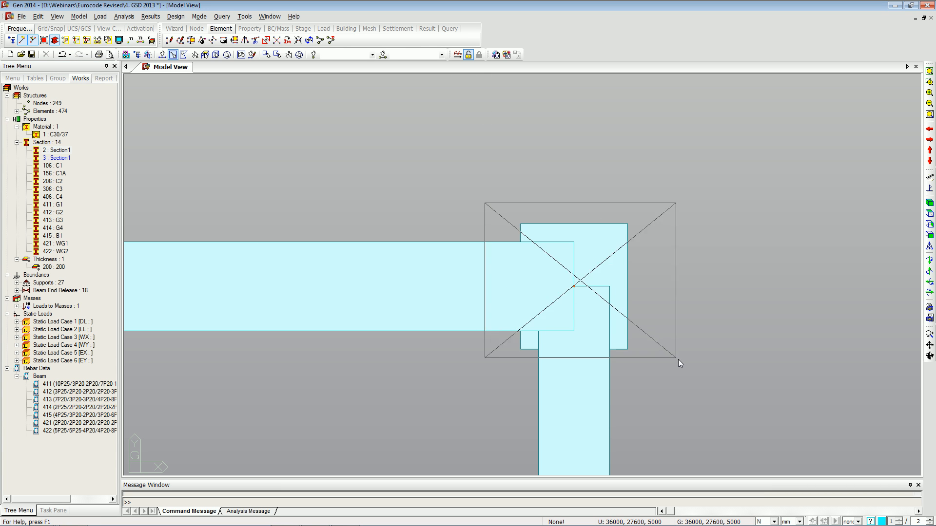
Delete the duplicate section 3: Section1 from the model.
left_click(57, 158, "shift")
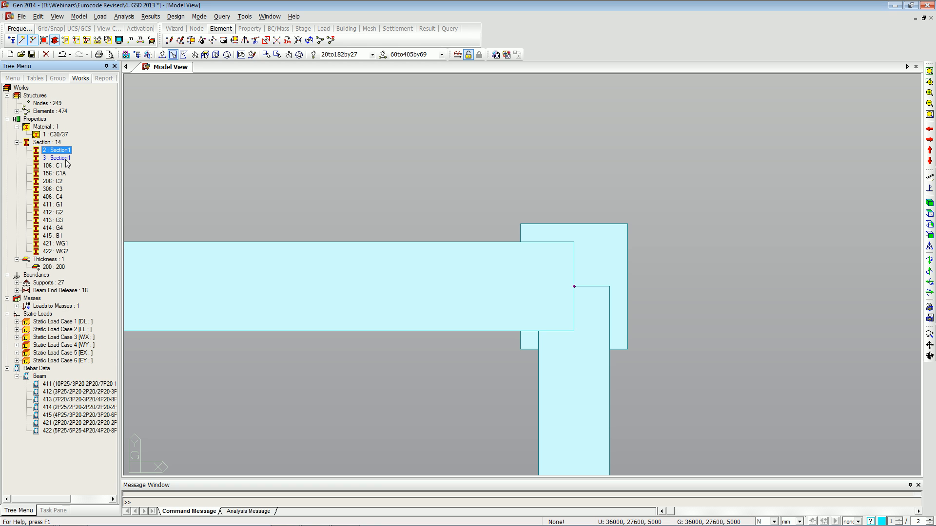
key("Delete")
Clear the member field and export the section to the Gen model again.
key("alt+Tab")
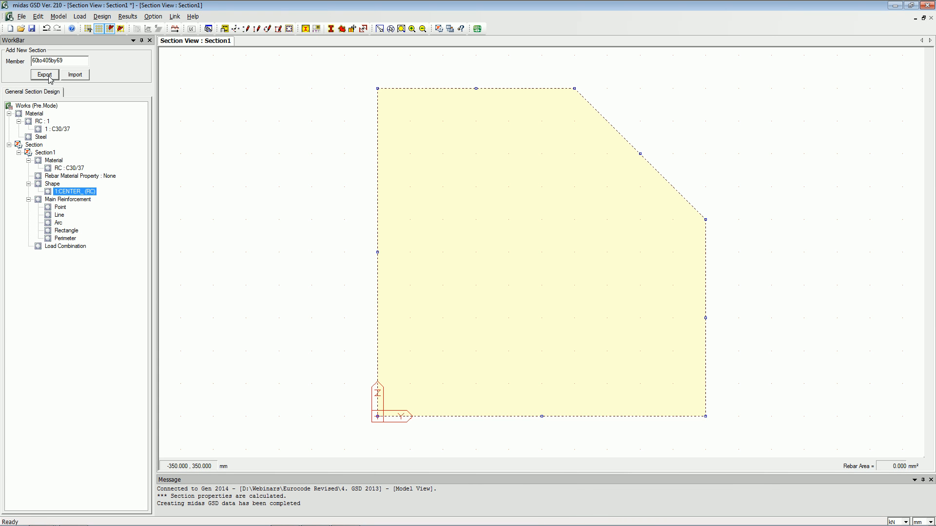
left_click_drag(70, 61, 9, 57)
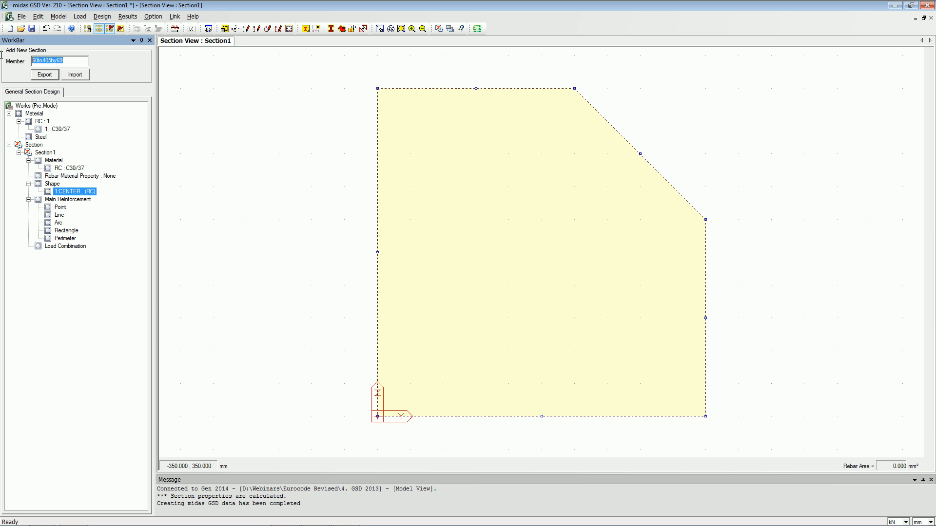
key("Delete")
left_click(51, 77)
key("alt+Tab")
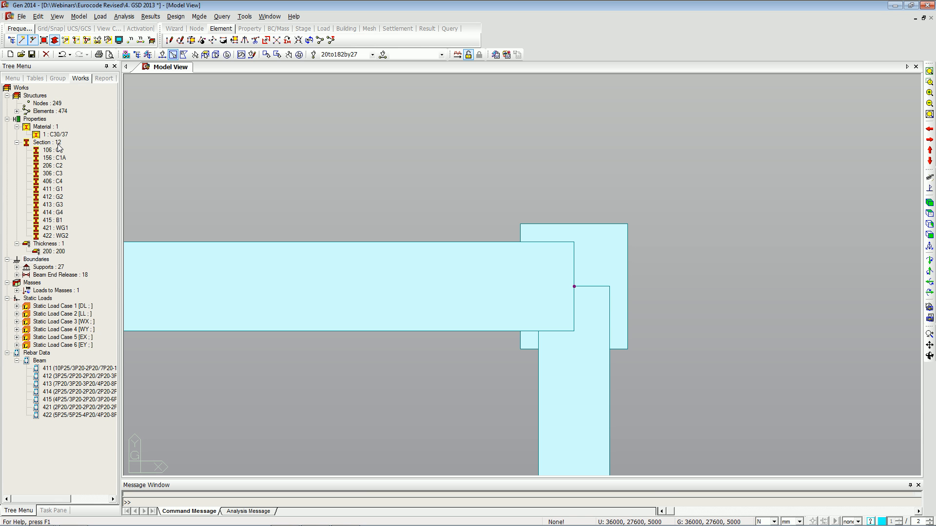
key("alt+Tab")
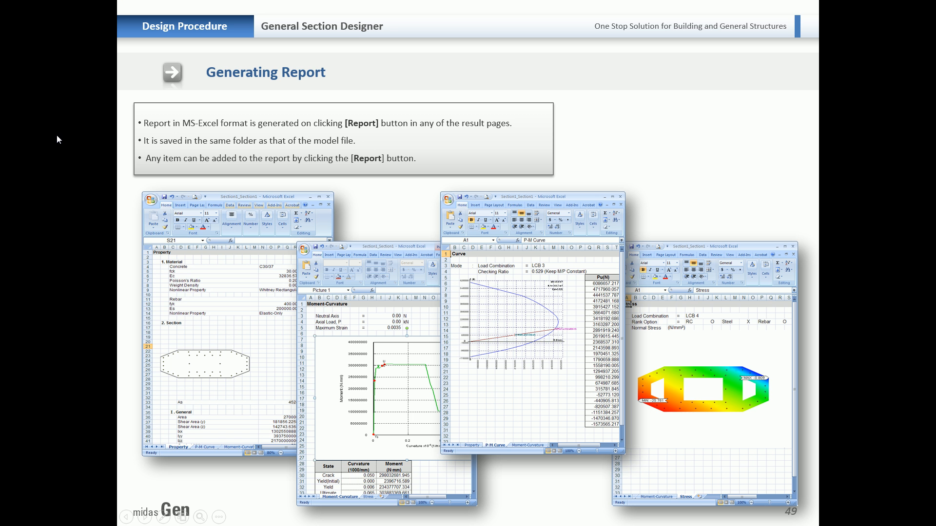
key("alt+Tab")
key("alt+Tab")
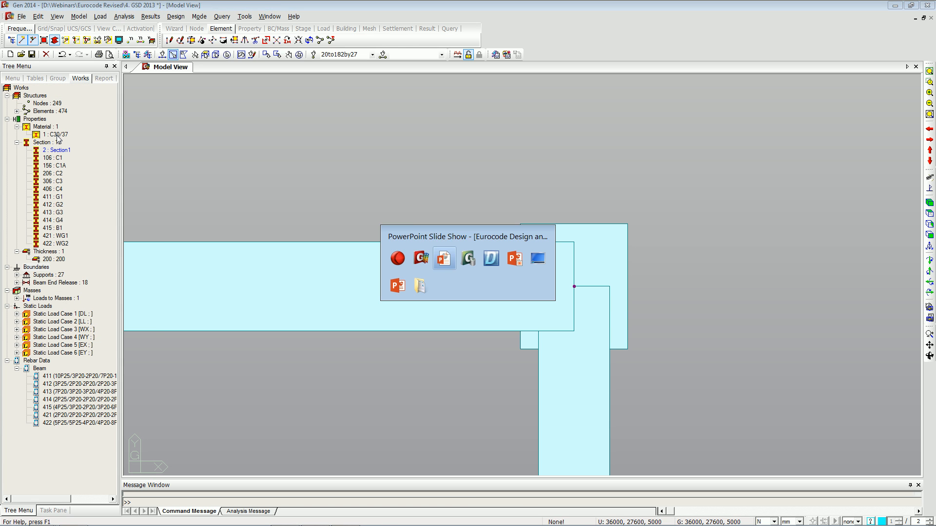
key("alt+Tab")
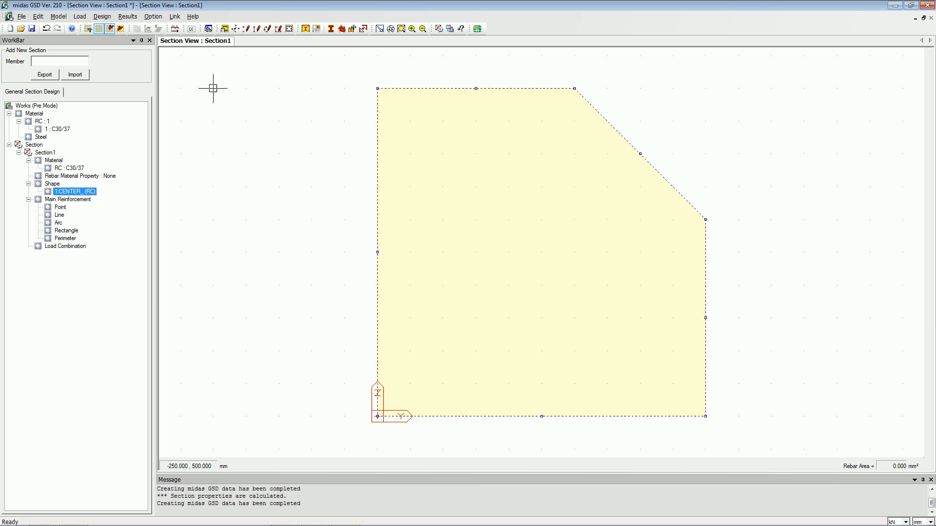
Disconnect and reconnect the section designer link to the open Gen 2014 model.
left_click(477, 28)
left_click(445, 300)
left_click(477, 29)
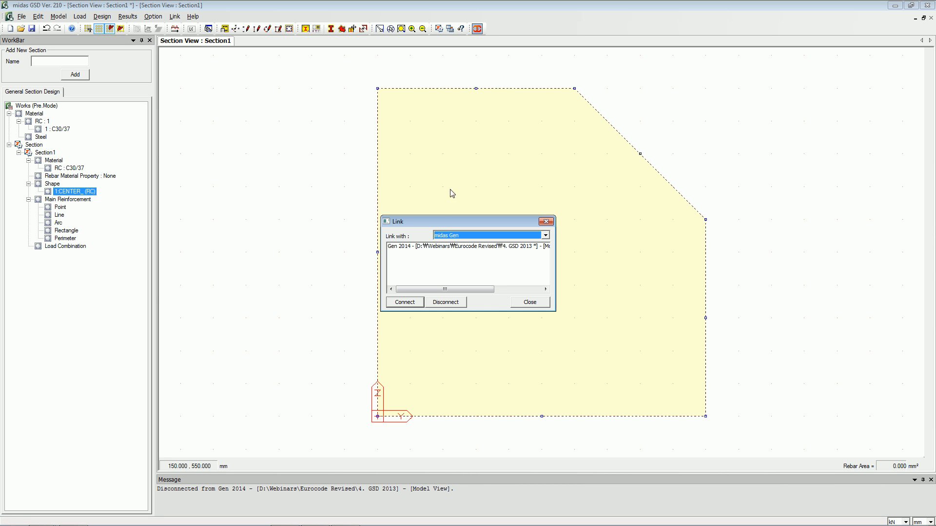
left_click(434, 250)
left_click(405, 302)
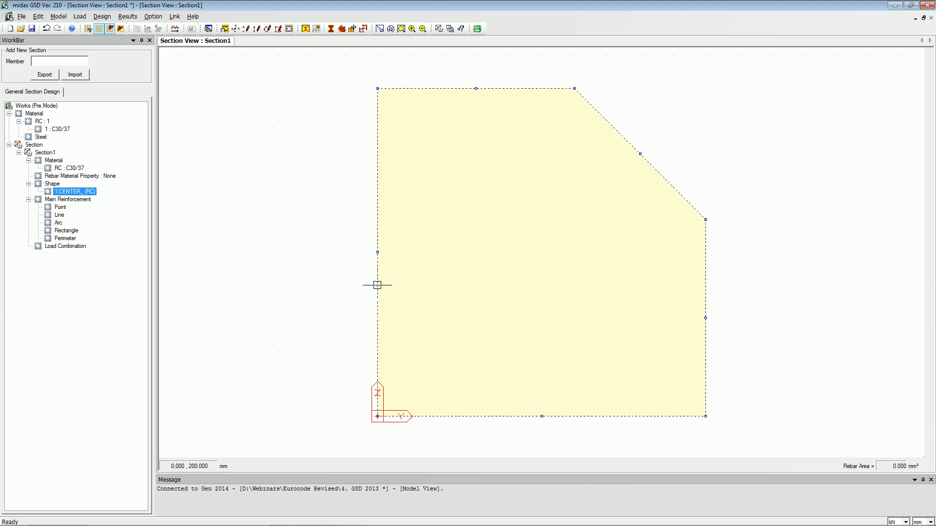
Export the section to the linked Gen model and check the new section entries in the tree.
left_click(44, 75)
key("alt+Tab")
left_click(63, 152)
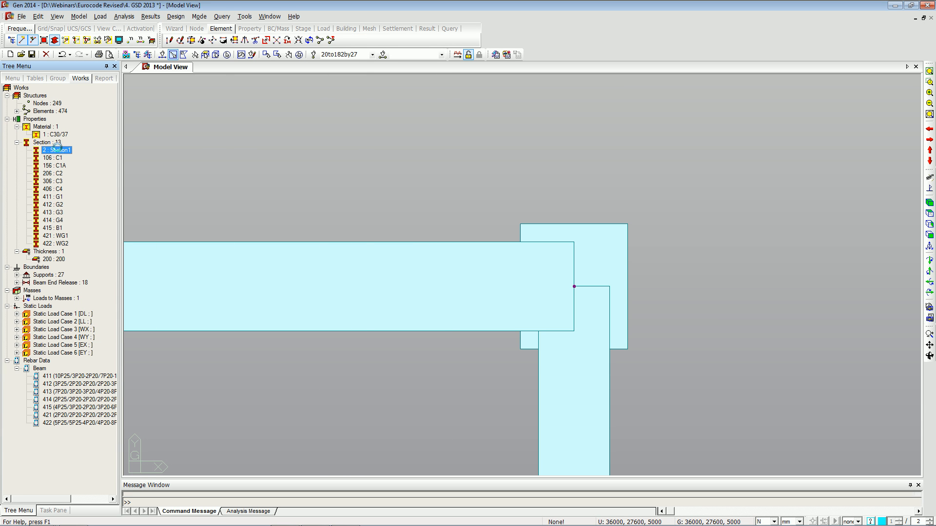
left_click(61, 158)
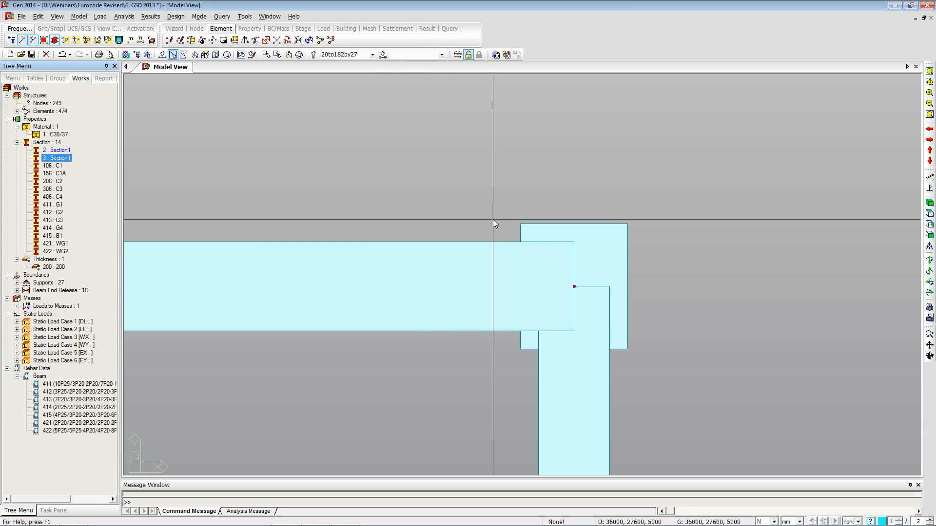
Select the corner column elements with a window and assign section 3: Section1 to them.
left_click_drag(481, 192, 682, 376)
left_click_drag(64, 160, 316, 188)
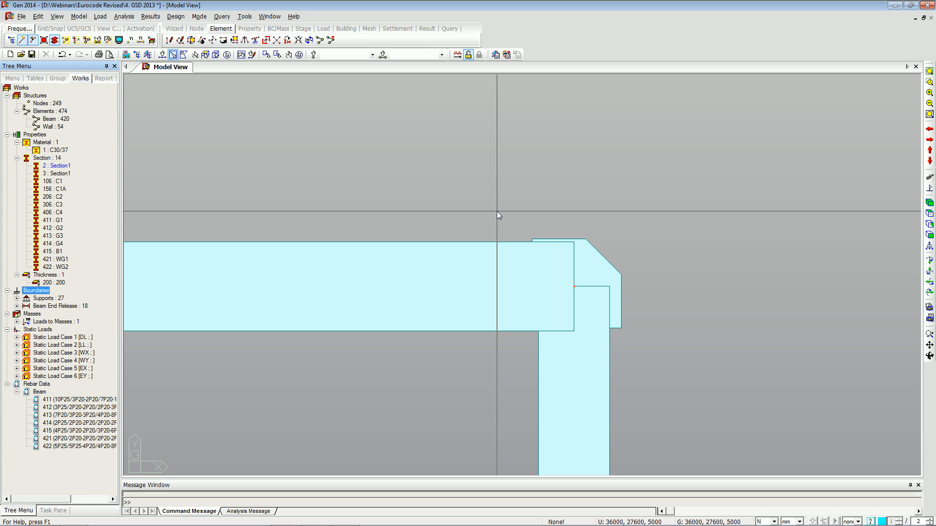
left_click(457, 55)
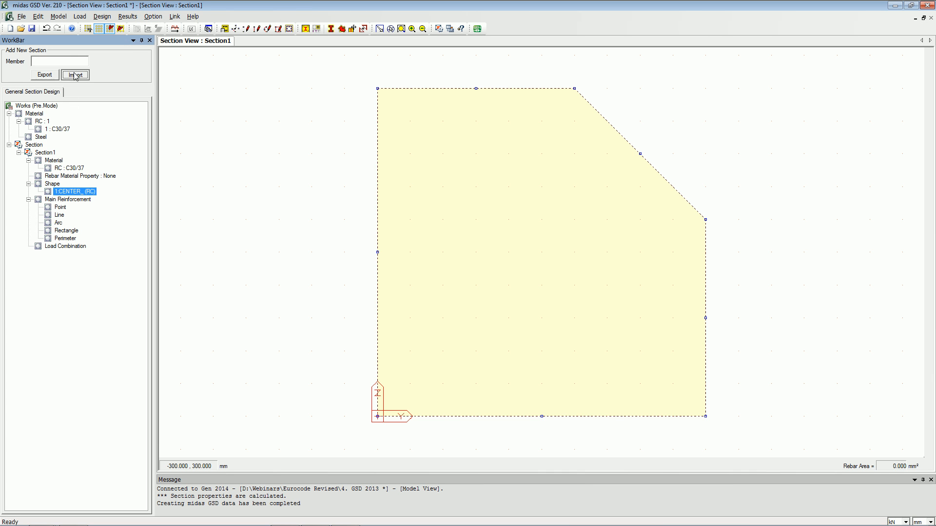
Import member 405 from the Gen model with load combinations cLCB1 to cLCB7 at Part I.
left_click(75, 74)
left_click(522, 290)
key("alt+Tab")
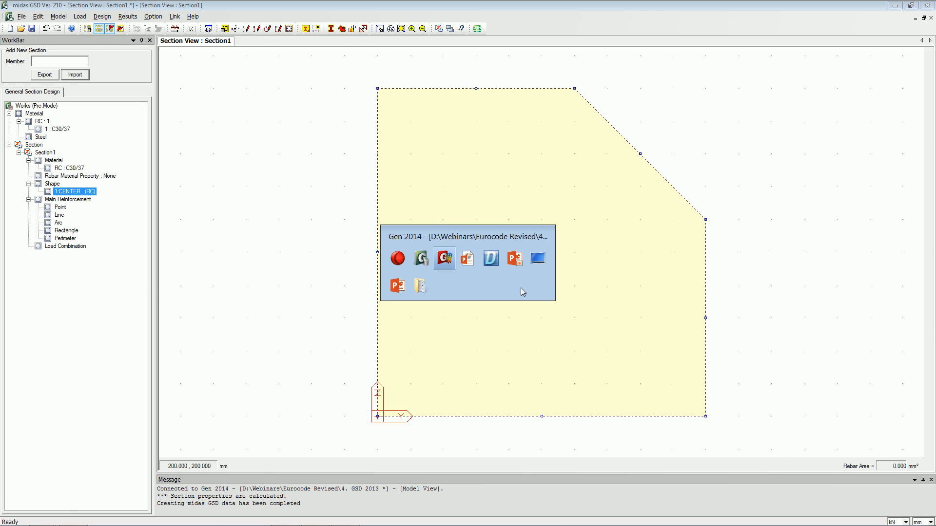
left_click(930, 202)
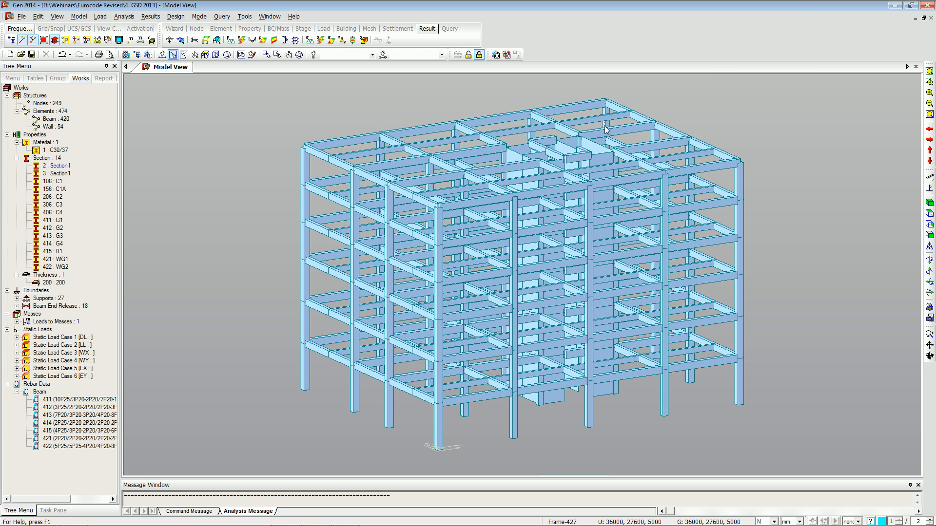
key("alt+Tab")
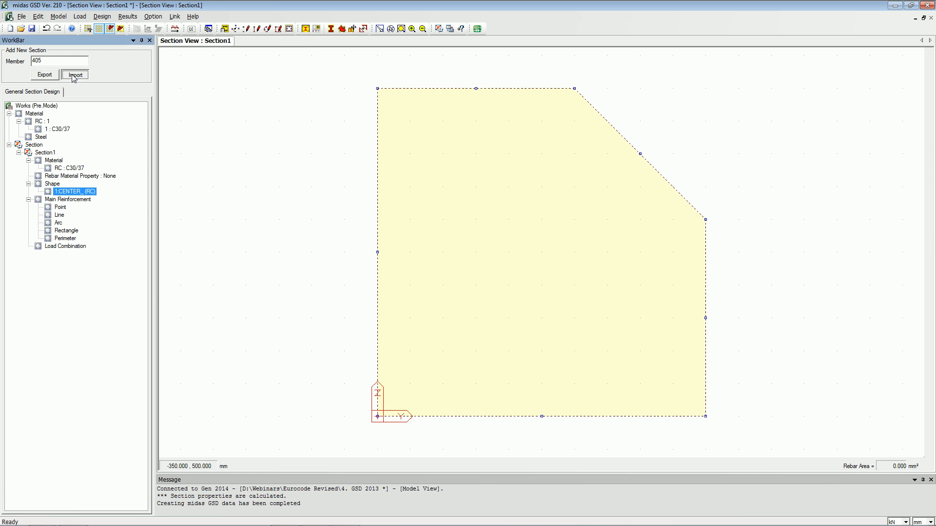
left_click(74, 75)
left_click(402, 195)
left_click(387, 234, "shift")
left_click(367, 220)
left_click(504, 220)
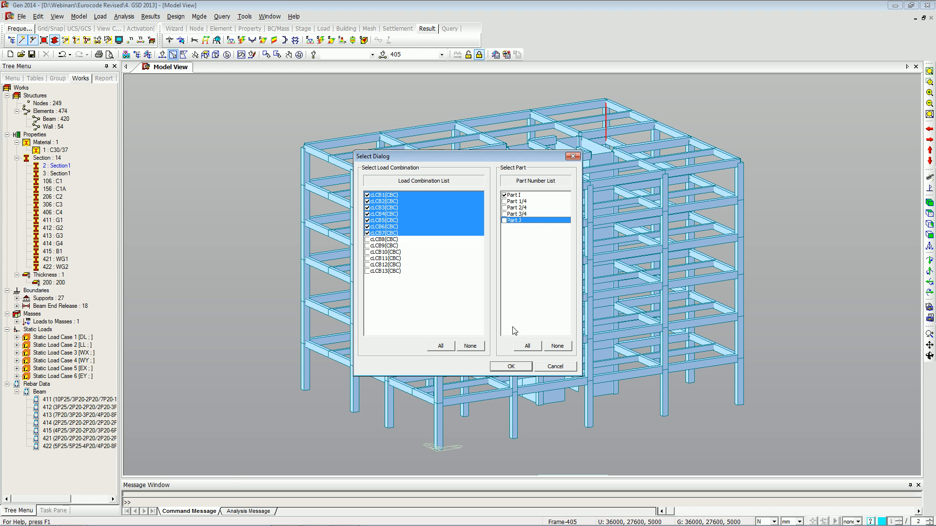
left_click(511, 367)
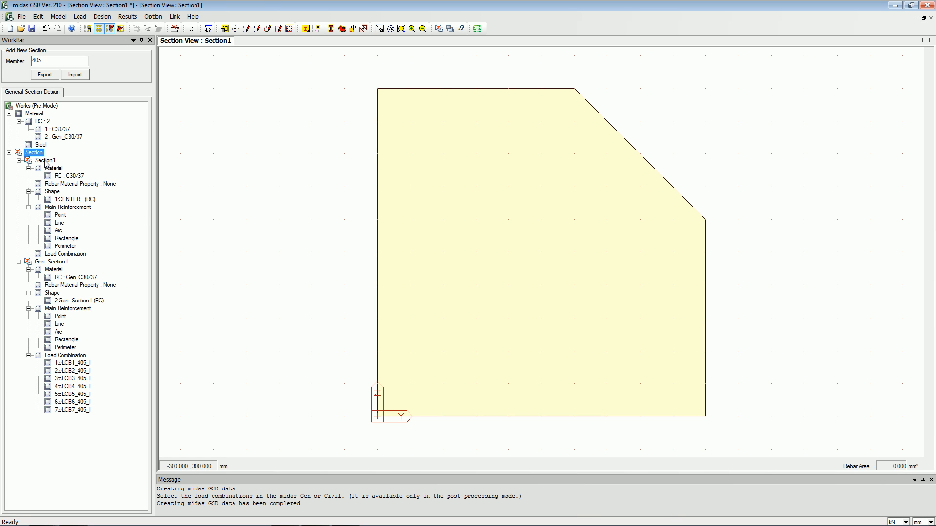
Delete the original Section1 from the section tree, keeping Gen_Section1.
right_click(45, 165)
left_click(60, 167)
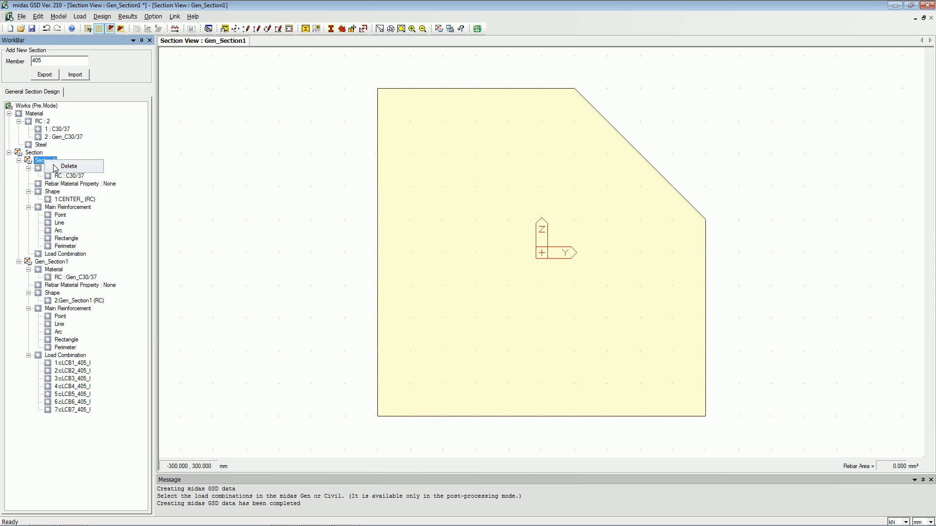
Set the rebar material property to code EN04(RC) with grade Class A.
right_click(78, 184)
left_click(100, 190)
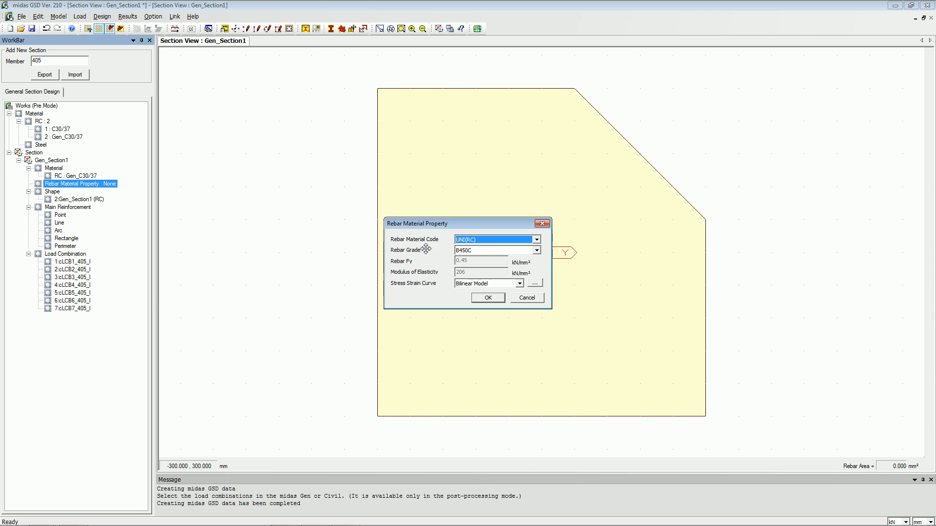
left_click(490, 240)
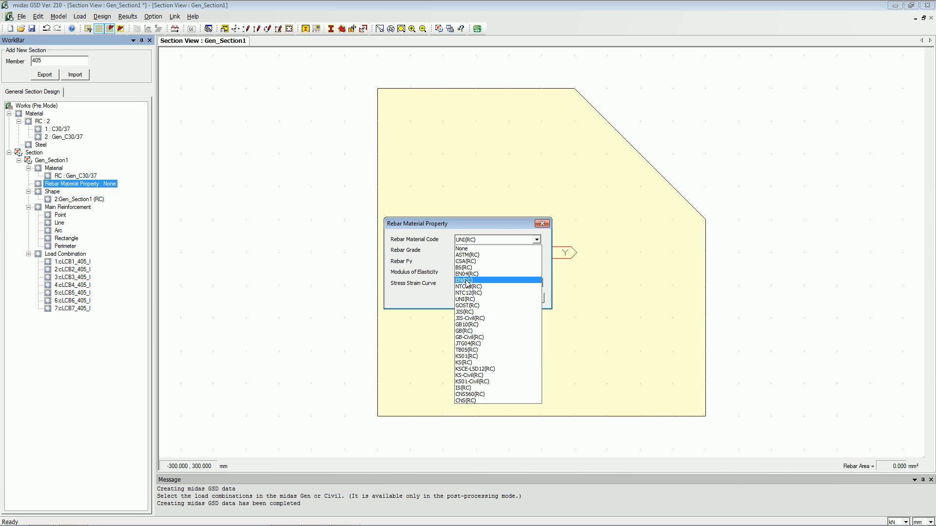
left_click(466, 281)
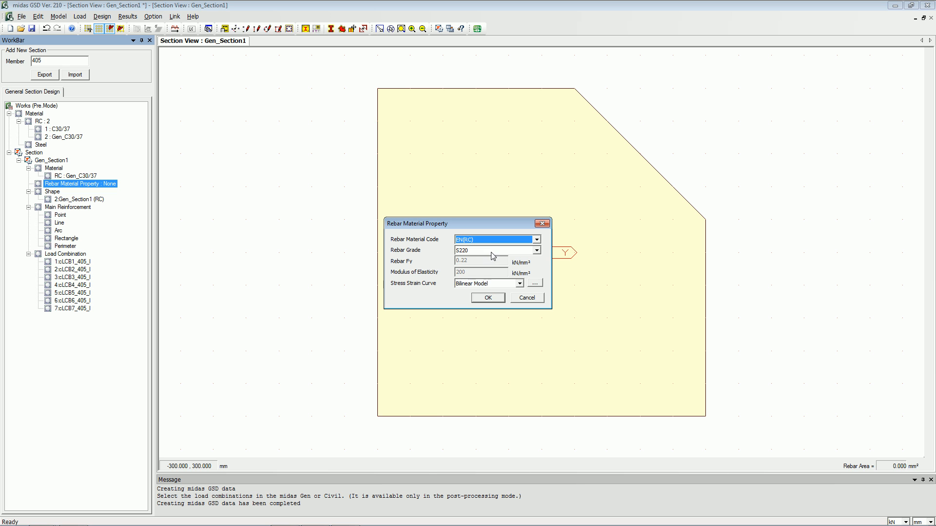
left_click(480, 240)
left_click(482, 275)
left_click(488, 299)
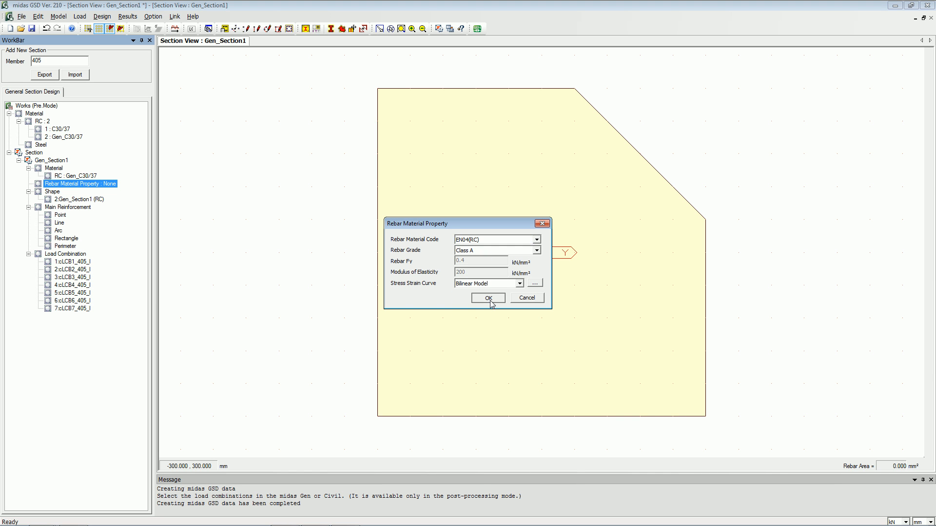
Add an inner perimeter reinforcement pattern of 16 P20 bars at 65 mm cover on the section shape.
right_click(65, 247)
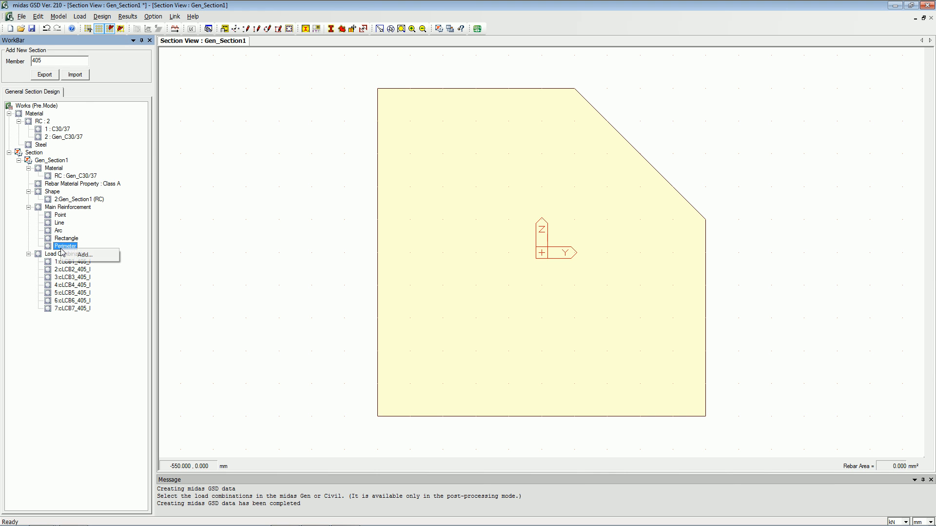
left_click(83, 257)
left_click(108, 84)
left_click(109, 88)
left_click(108, 92)
left_click_drag(105, 111, 75, 110)
type("15")
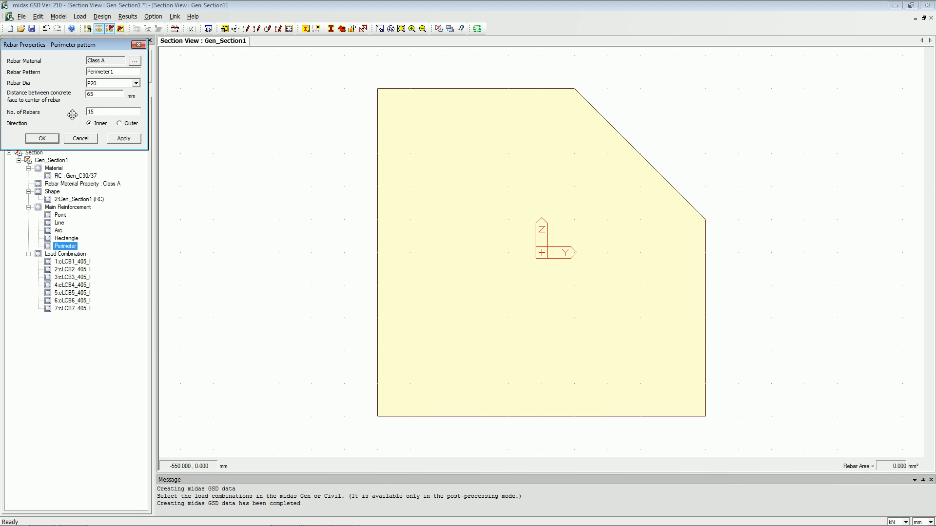
left_click(78, 199)
left_click(113, 114)
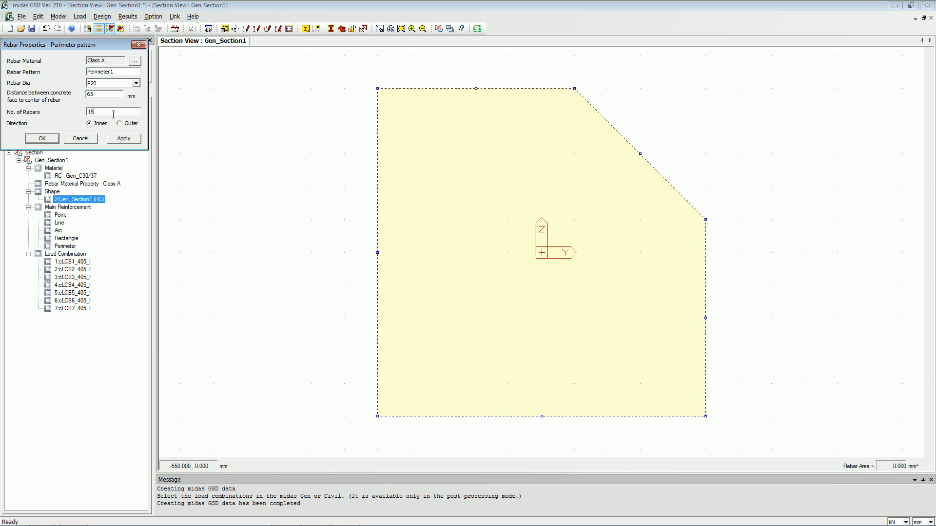
key("BackSpace")
type("6")
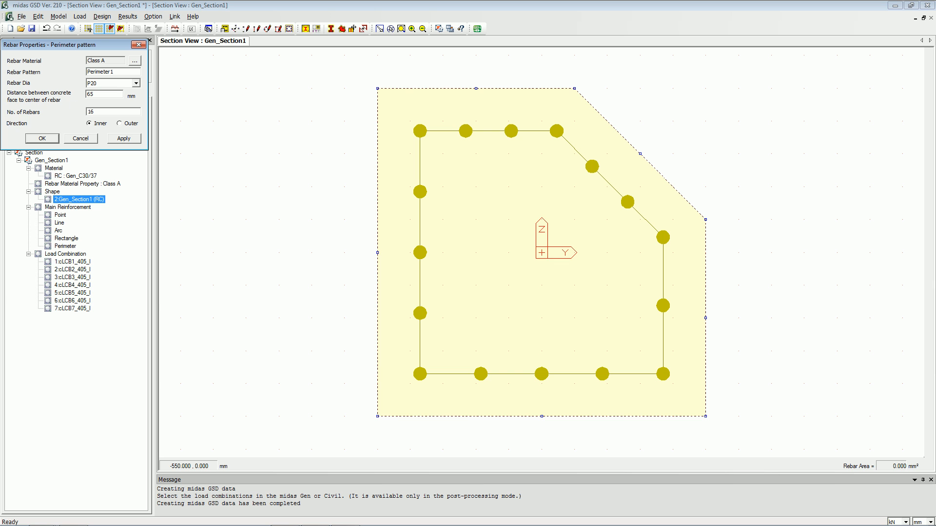
left_click(42, 138)
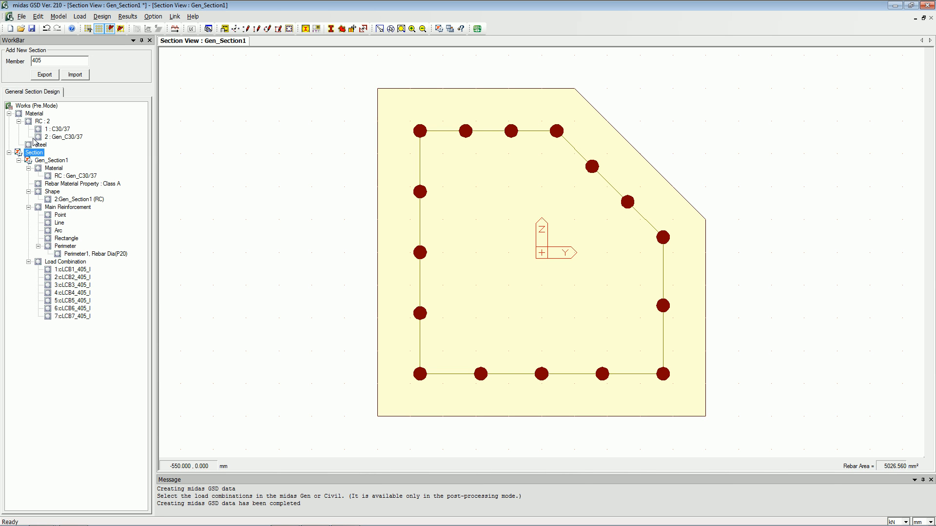
Run the section analysis, saving the file as Check.mgs, and dismiss the mesh error.
left_click(174, 28)
key("Left")
key("Left")
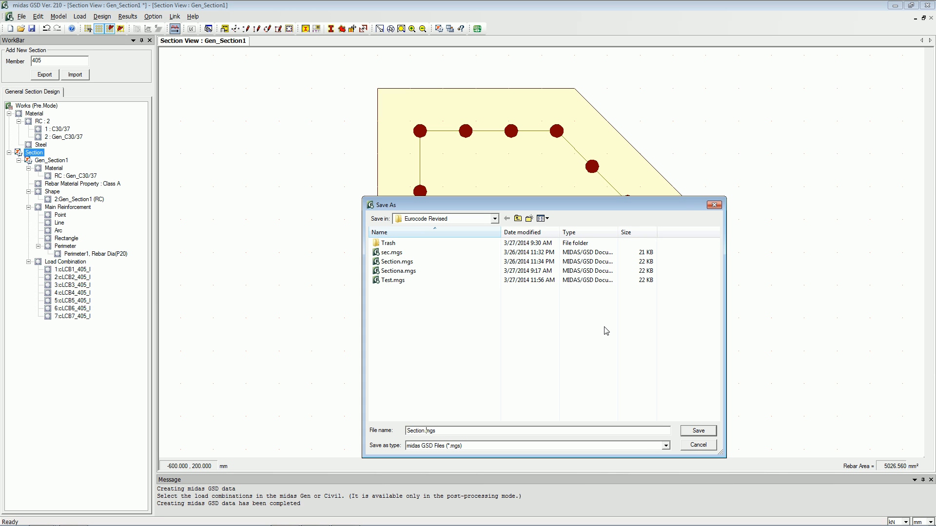
key("shift+Home")
type("Ch")
key("Return")
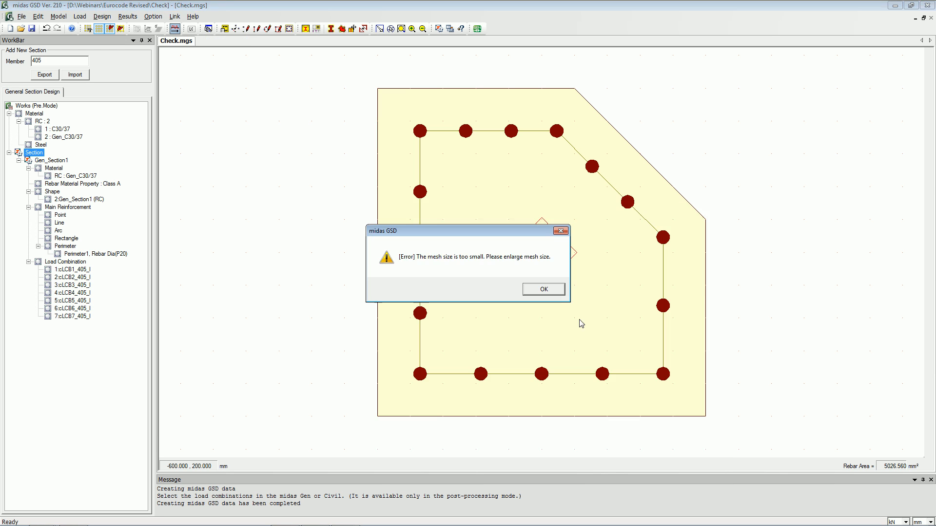
left_click(543, 289)
left_click(521, 289)
Calculate the section properties with a 10 mm mesh size.
left_click(59, 17)
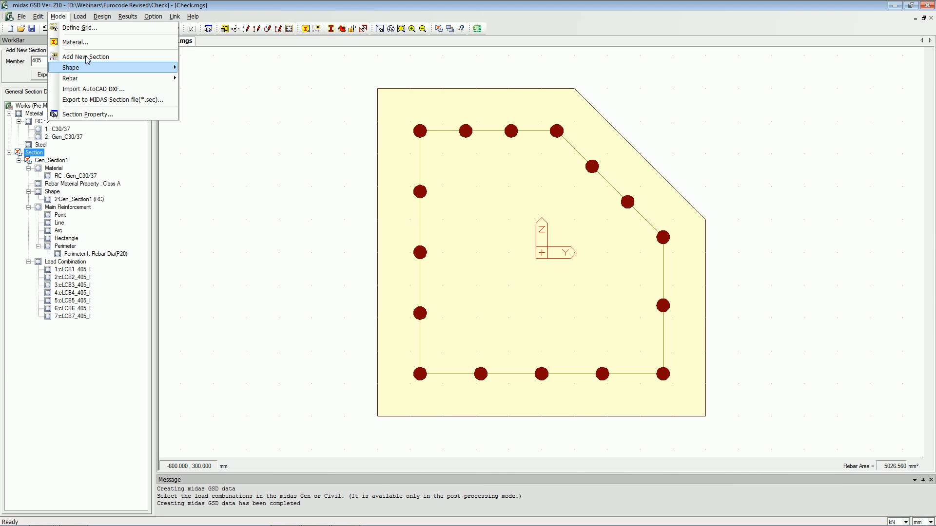
left_click(101, 117)
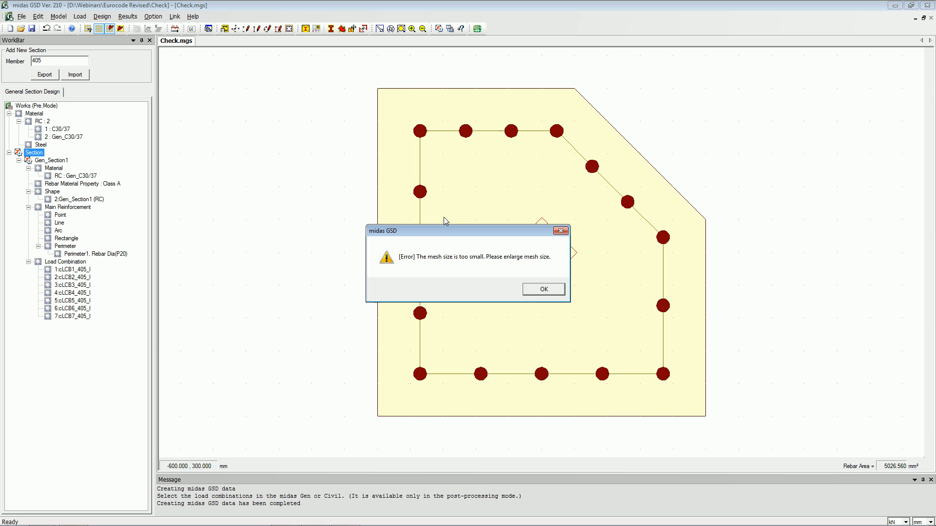
left_click(535, 292)
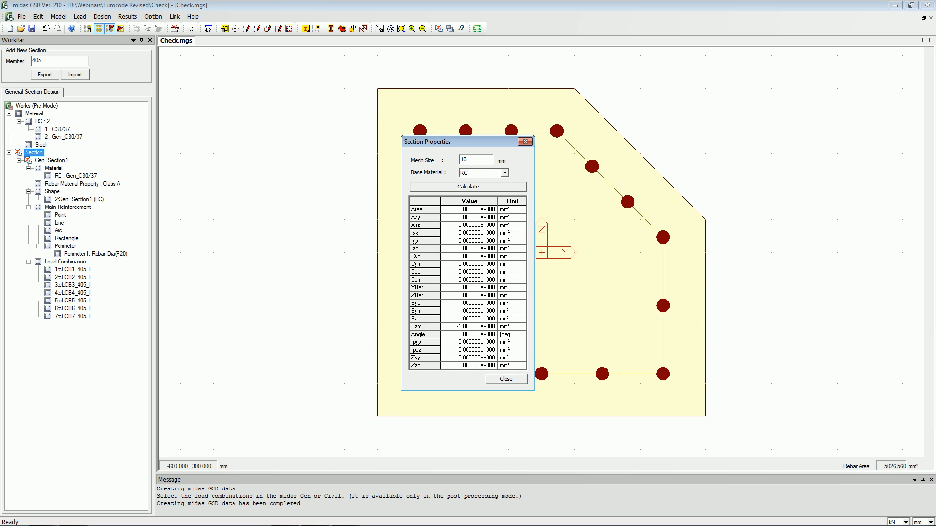
left_click(483, 191)
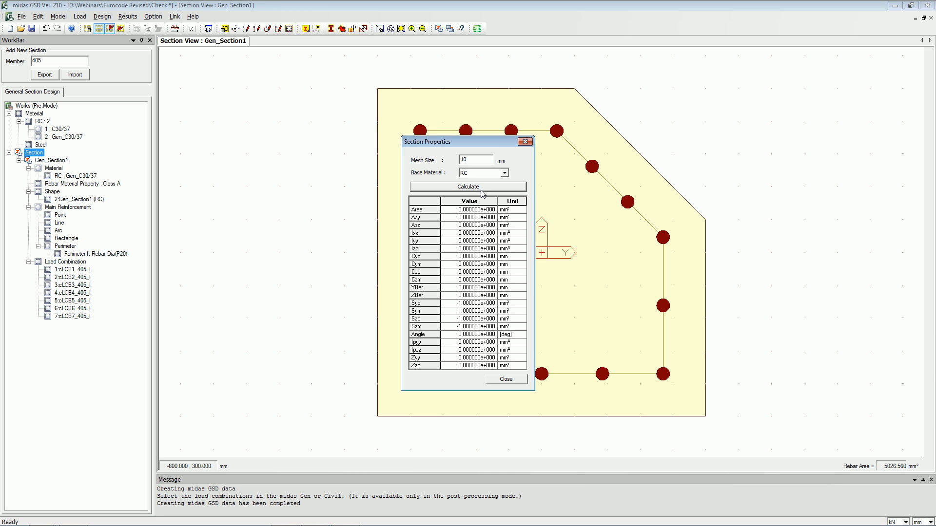
left_click(506, 379)
Run the section analysis and view the My-Mz interaction curve.
left_click(175, 28)
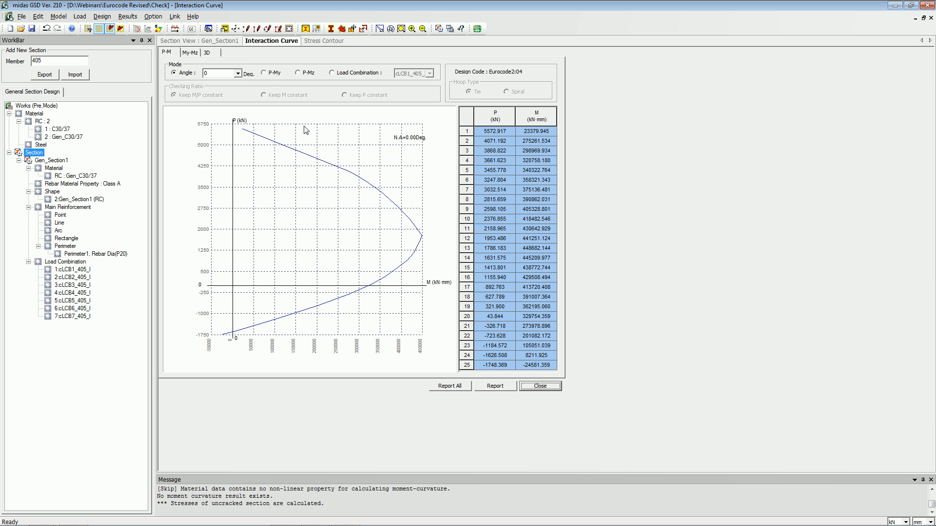
left_click(195, 53)
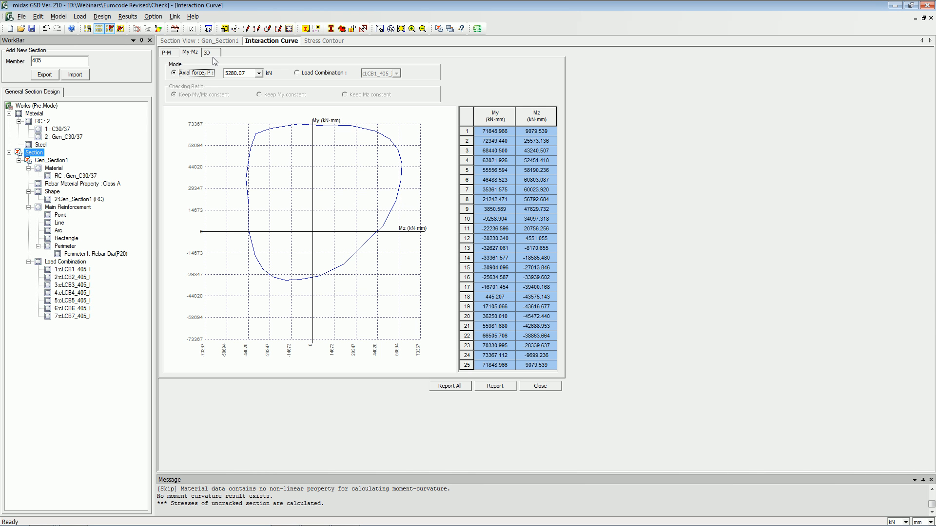
Examine the 3D interaction surface of the section, orbiting it to view from another angle.
left_click(208, 52)
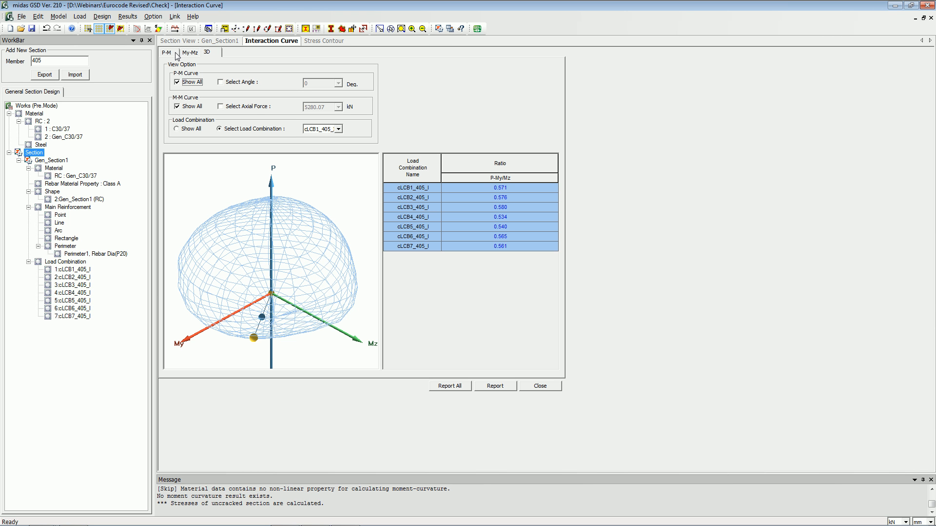
left_click_drag(313, 247, 342, 251)
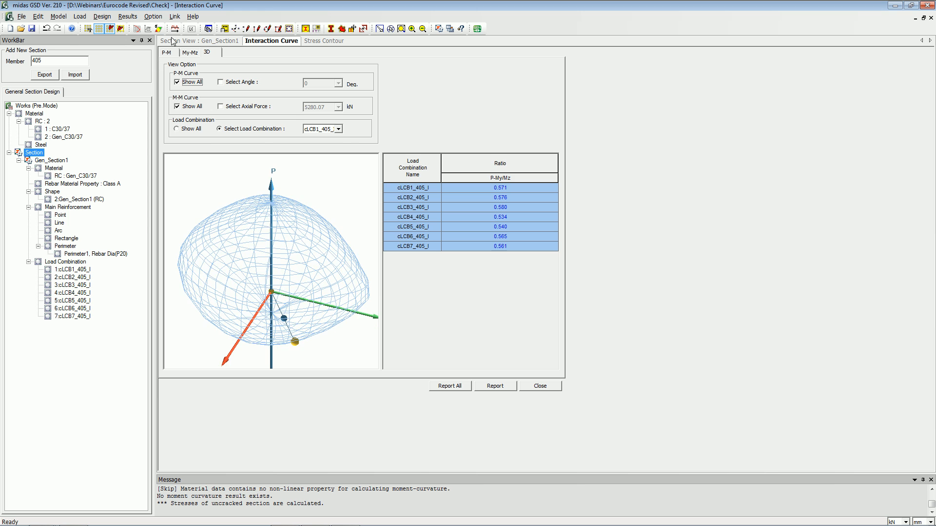
left_click(169, 52)
Inspect the stress contour of the section for the P, Mz and combined stress components.
left_click(318, 42)
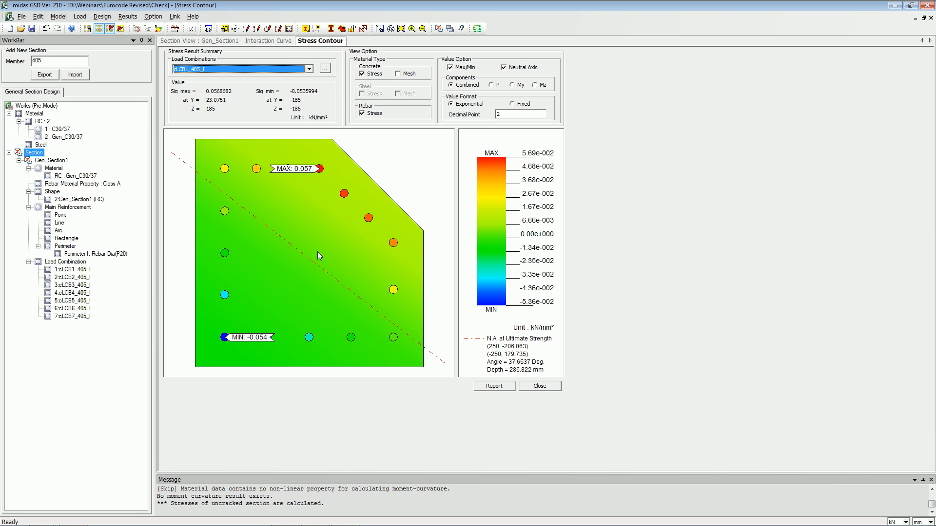
left_click(497, 87)
left_click(541, 88)
left_click(514, 85)
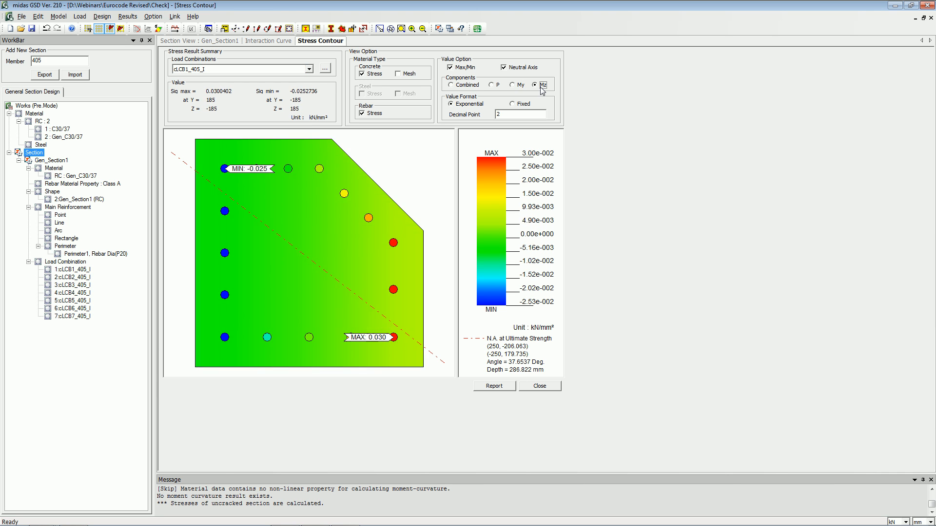
left_click(465, 84)
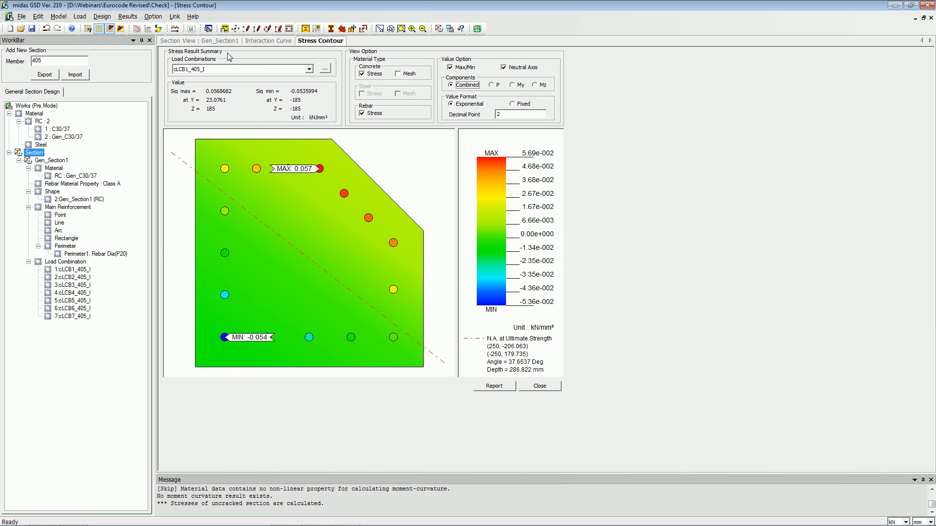
Export the full section analysis report to Excel from the interaction curve results.
left_click(273, 41)
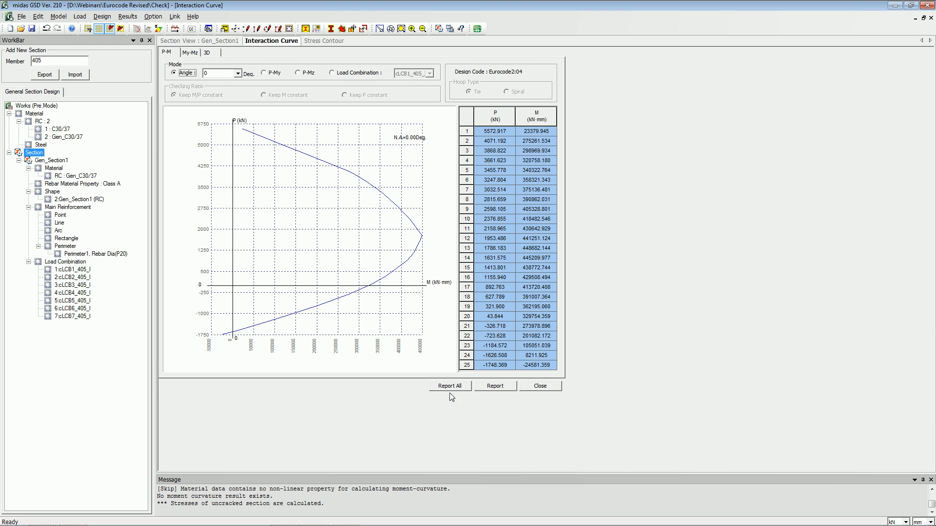
left_click(447, 388)
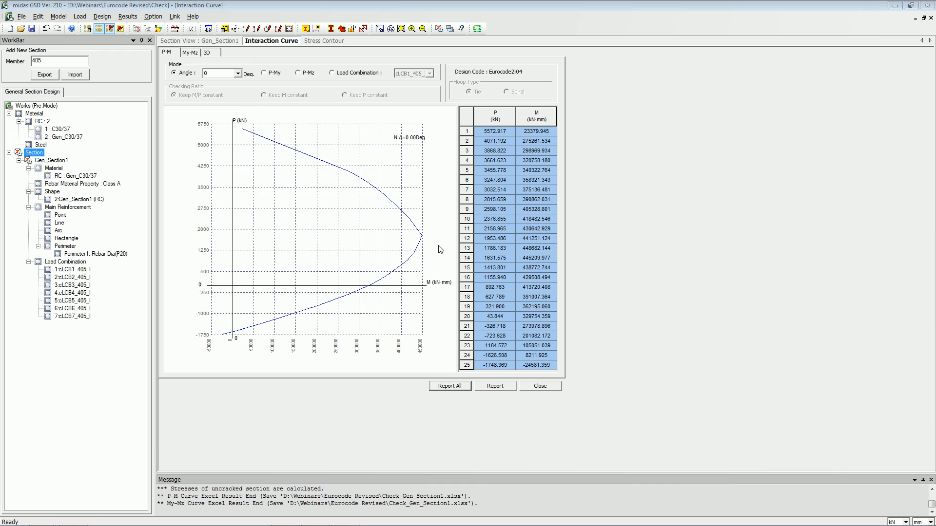
Open the report Check_Gen_Section1.xlsx from the Eurocode Revised webinar folder in Excel.
key("super+e")
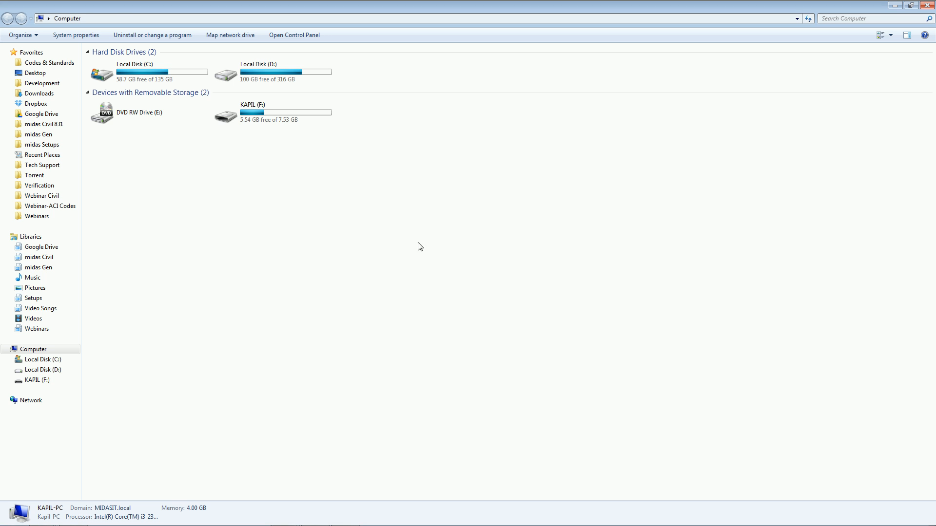
left_click(45, 216)
double_click(135, 98)
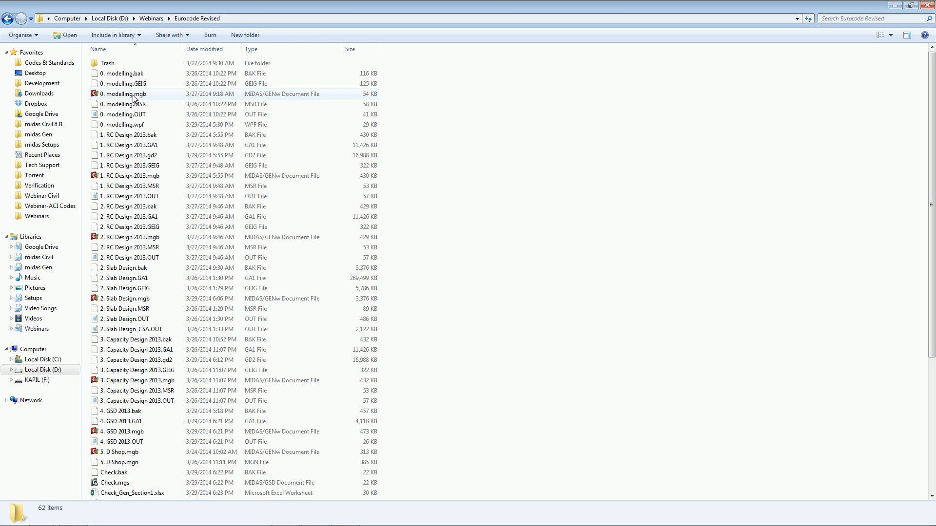
scroll(502, 303, "down", 6)
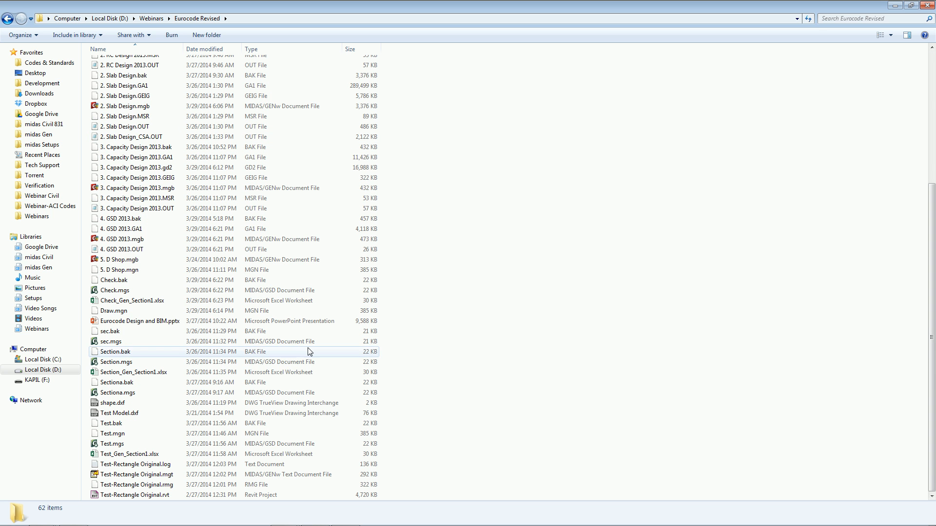
left_click(308, 305)
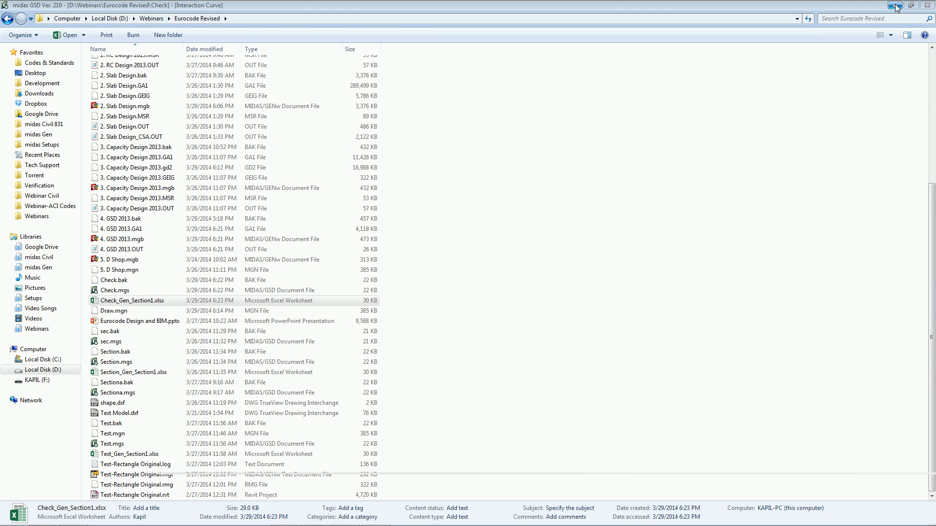
left_click(899, 6)
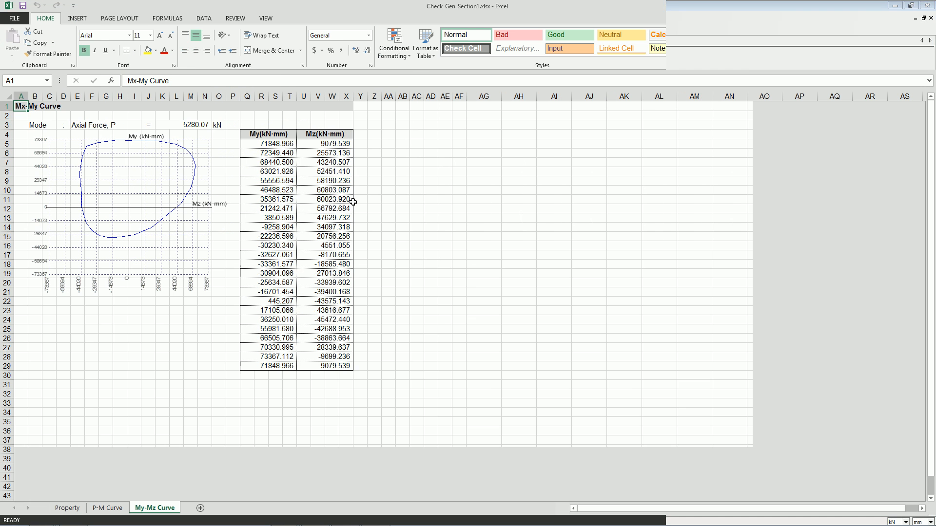
left_click(434, 319)
left_click(66, 508)
left_click(219, 356)
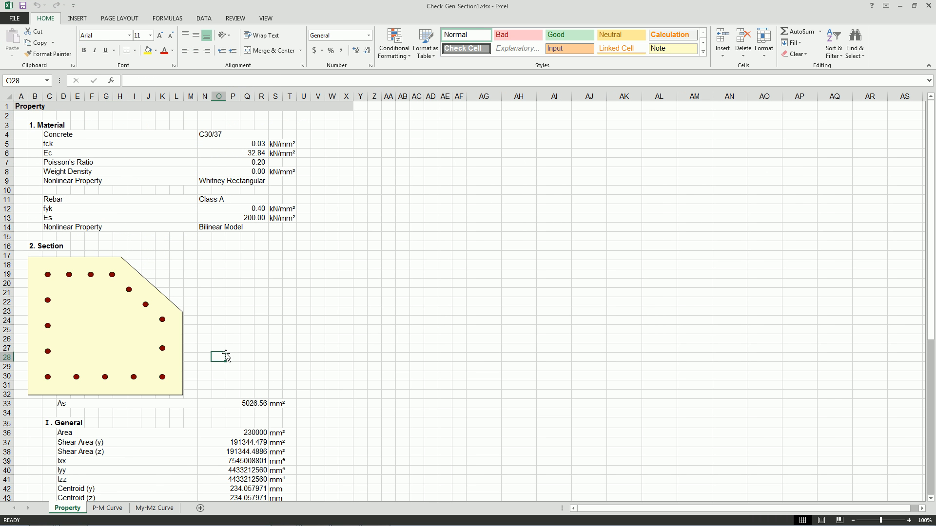
Review the Property, P-M Curve and My-Mz Curve sheets of the Excel report.
scroll(206, 401, "down", 9)
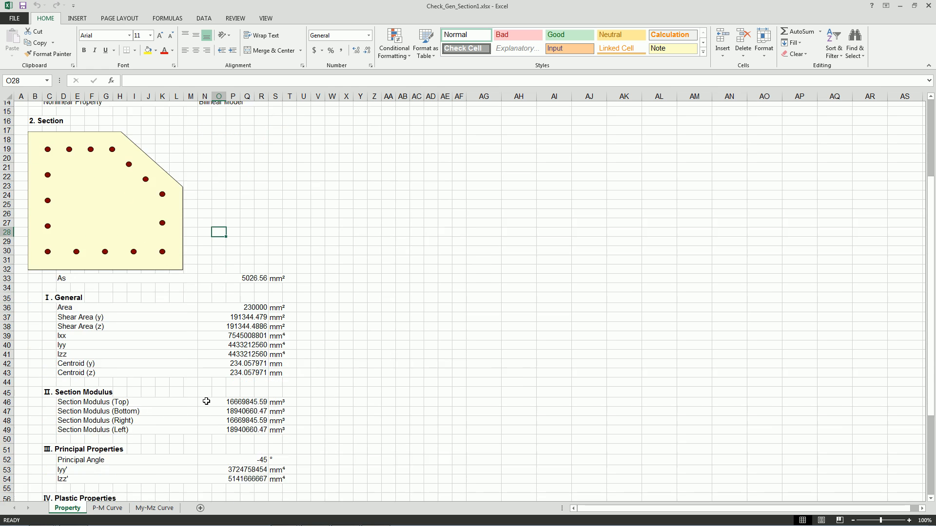
scroll(207, 401, "down", 3)
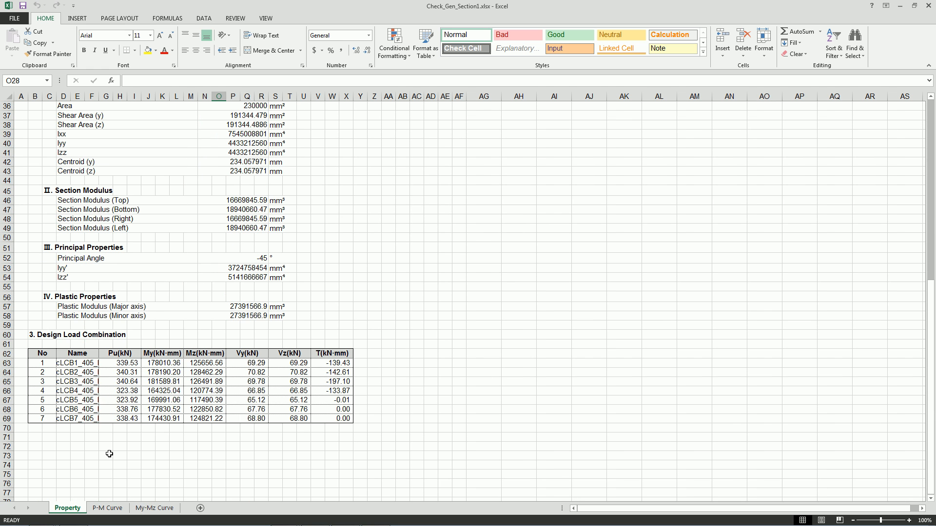
left_click(107, 508)
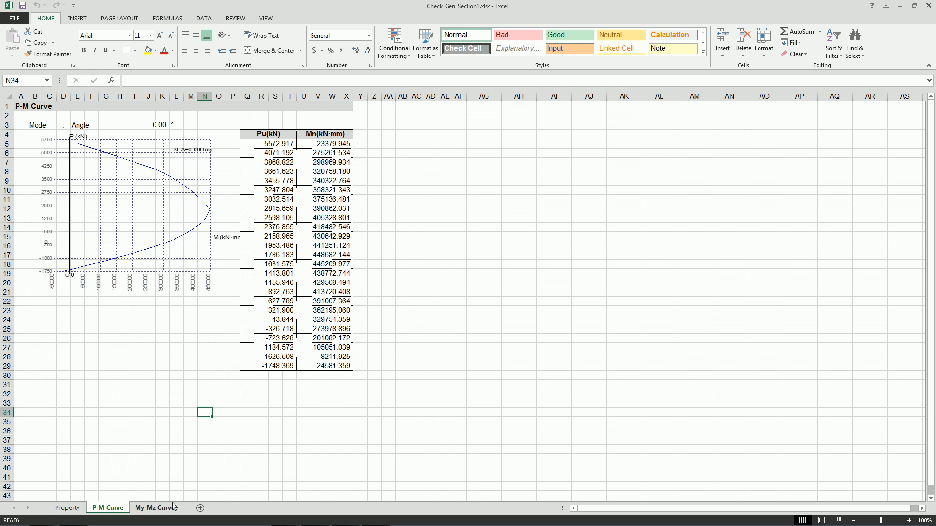
left_click(155, 508)
left_click(154, 435)
Switch to the presentation and review the report, DXF import, Gen link and BIM slides.
key("alt+Tab")
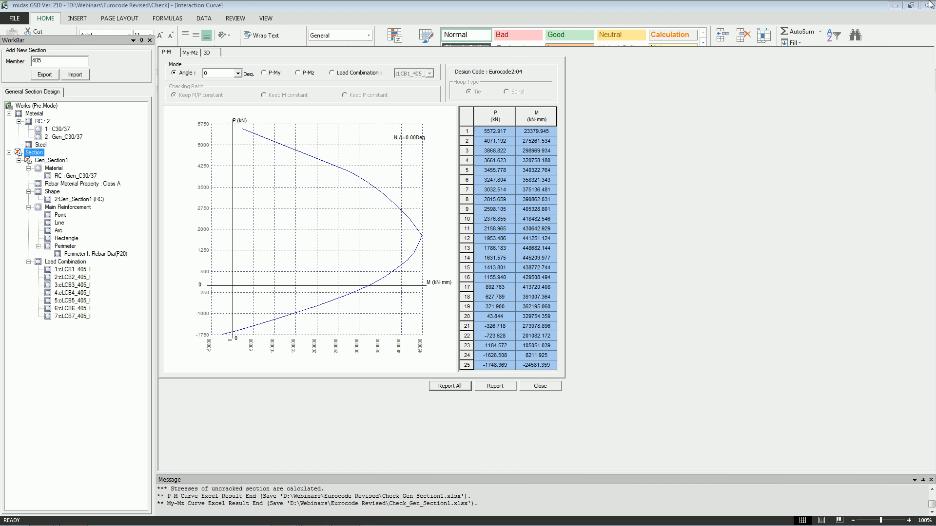
key("alt+Tab")
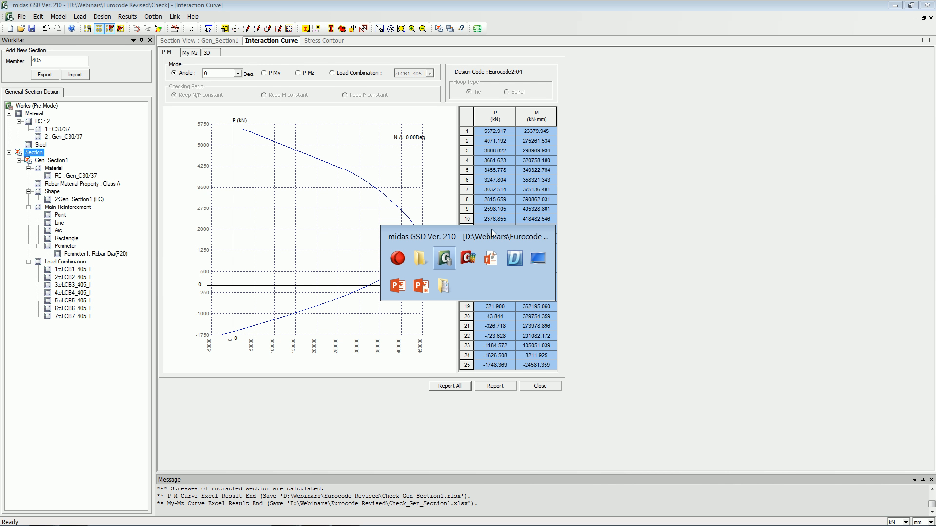
key("alt+Tab")
key("alt+Tab")
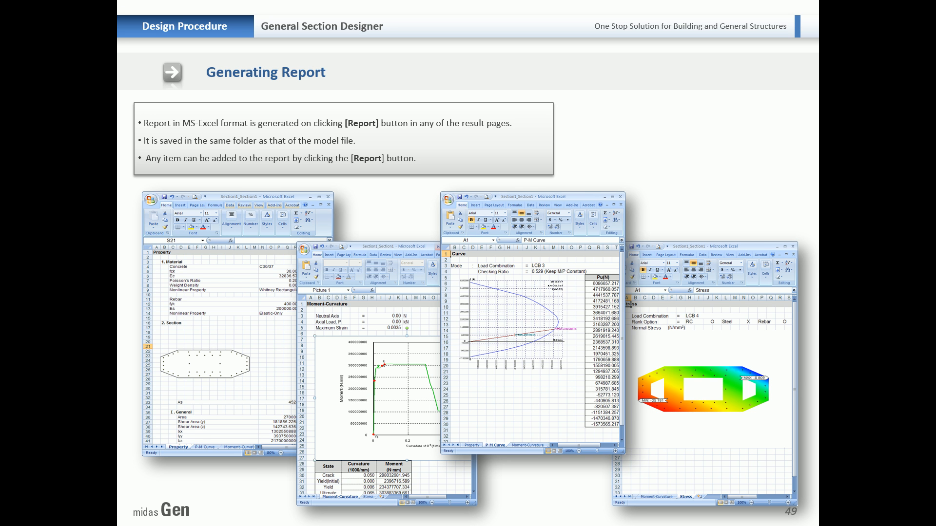
left_click(315, 263)
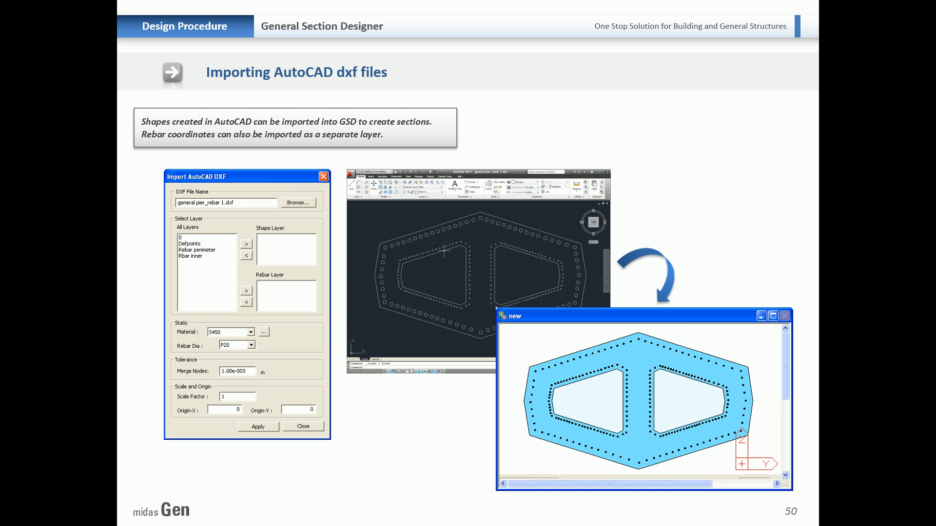
key("Right")
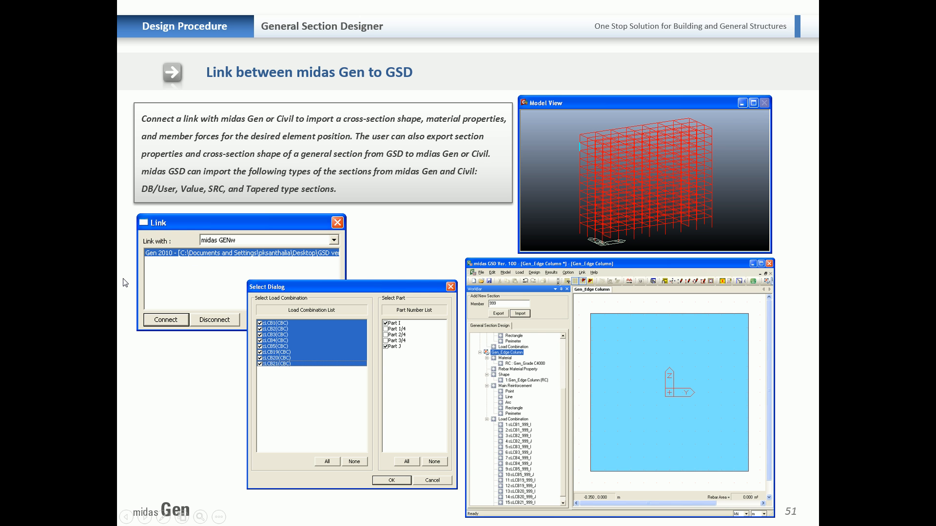
left_click(189, 309)
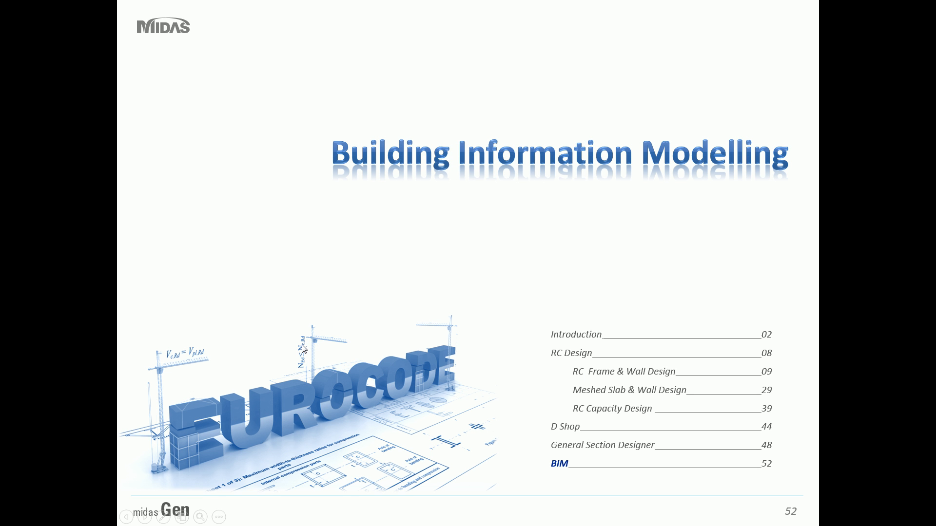
left_click(314, 331)
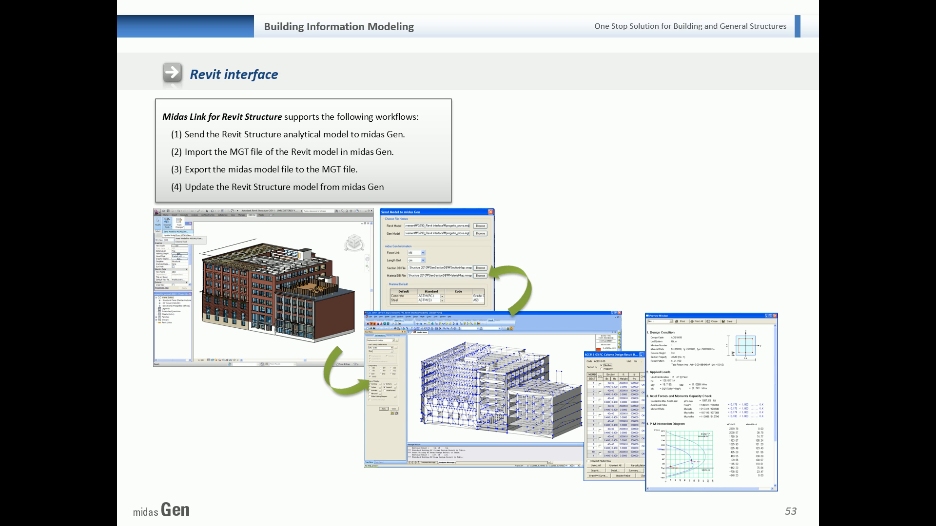
Switch to midas Gen and start a new empty project.
key("alt+Tab")
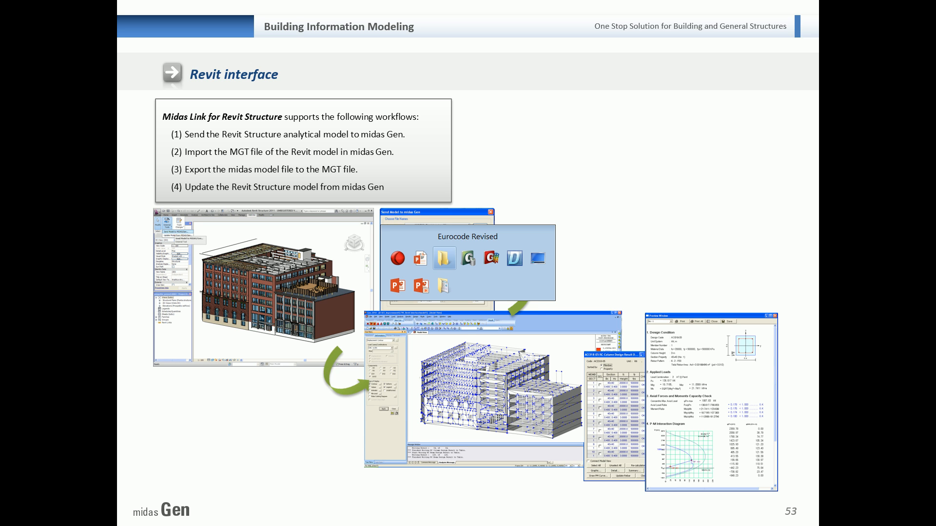
key("alt+Tab")
key("alt+Tab")
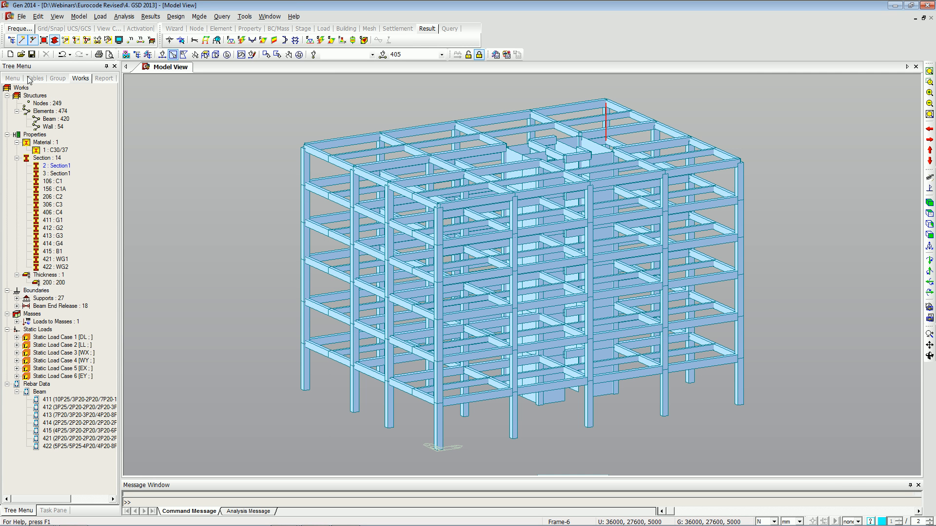
left_click(10, 55)
Launch Revit from the start menu search.
left_click(1, 524)
type("revi")
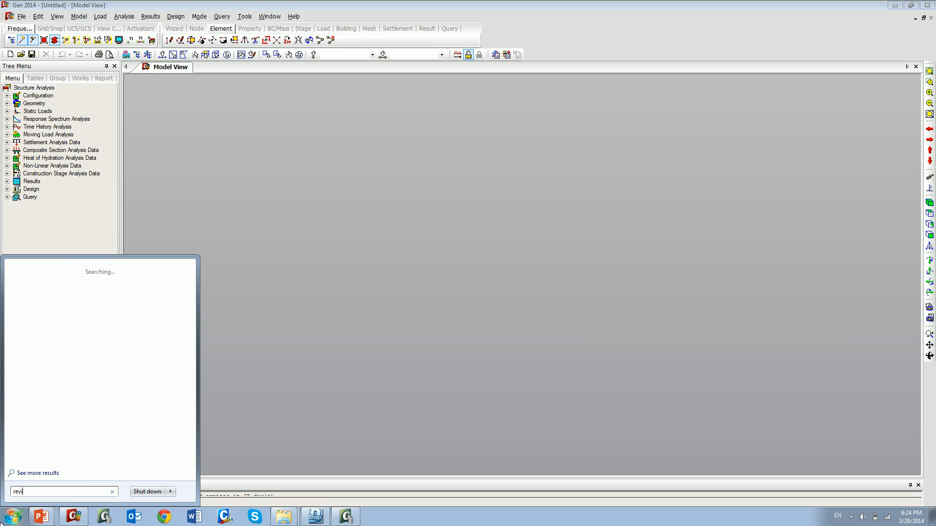
type("t")
left_click(56, 280)
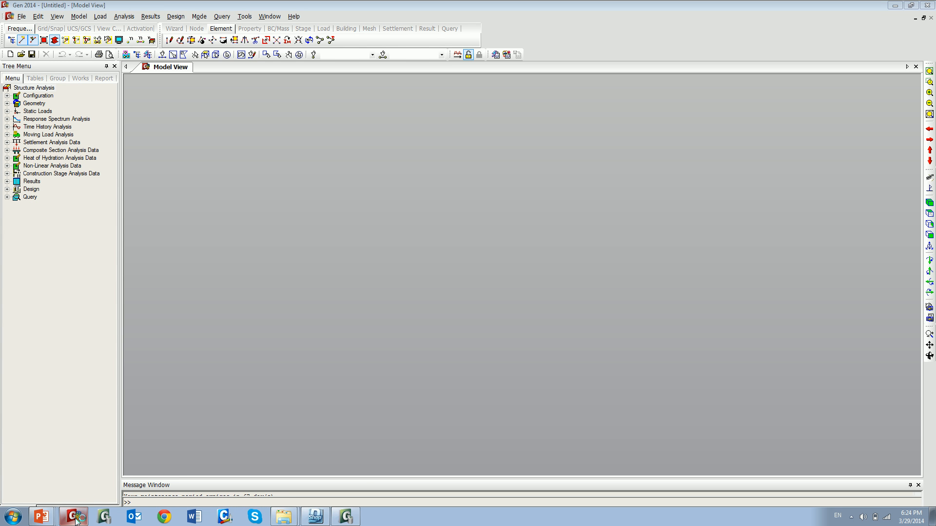
mouse_move(75, 521)
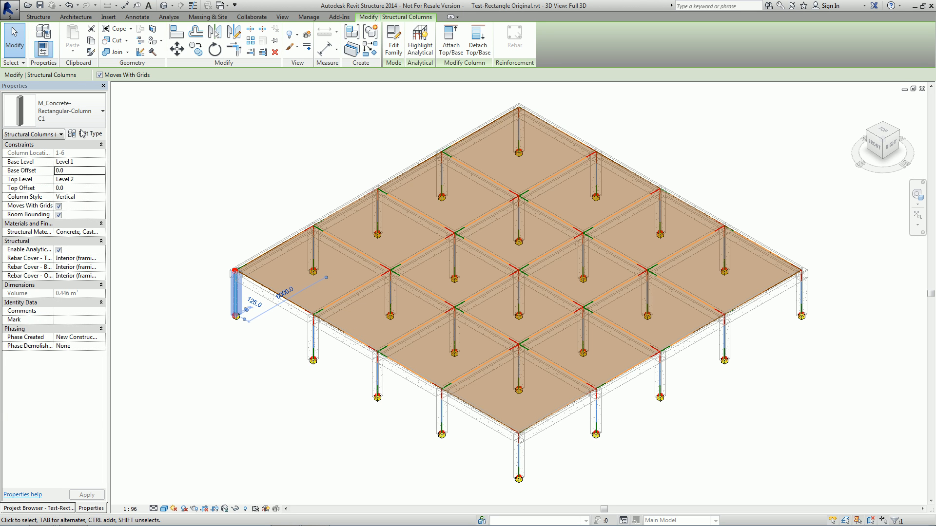
Inspect the type properties of the C1 column, the floor slab and the B1 beam in the Revit model.
left_click(86, 133)
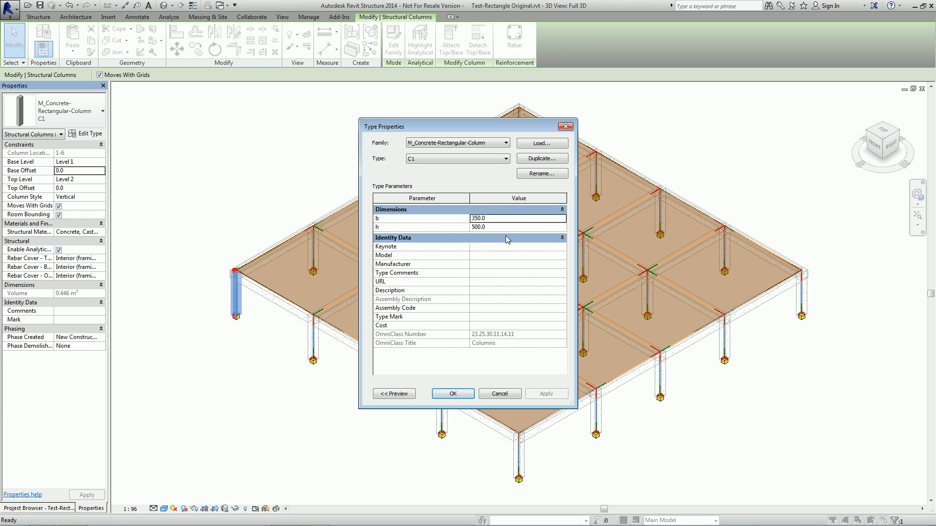
left_click(565, 128)
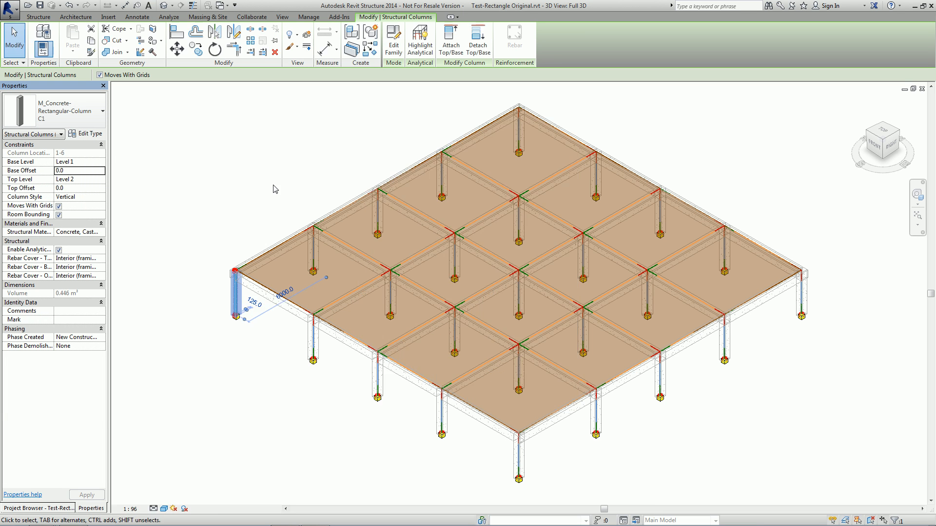
left_click(315, 184)
left_click(272, 255)
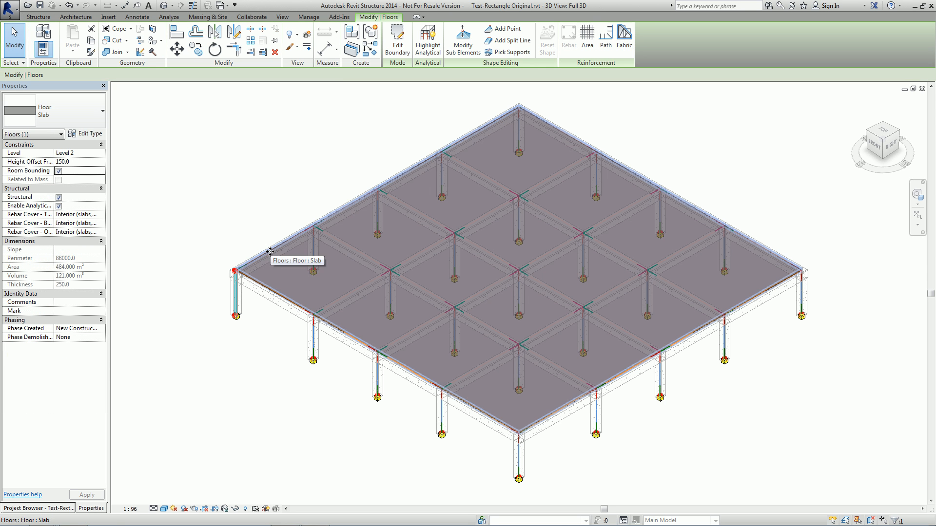
left_click(86, 134)
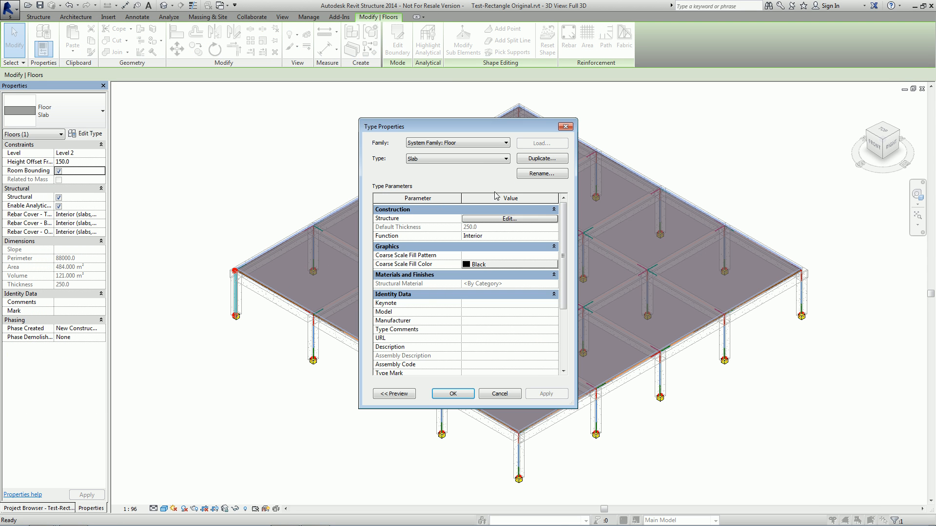
left_click(568, 129)
left_click(328, 328)
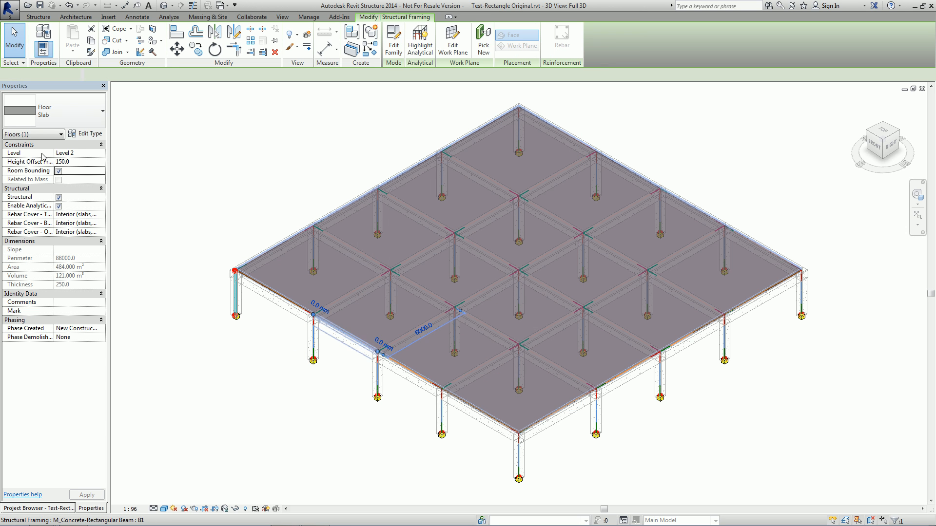
left_click(85, 133)
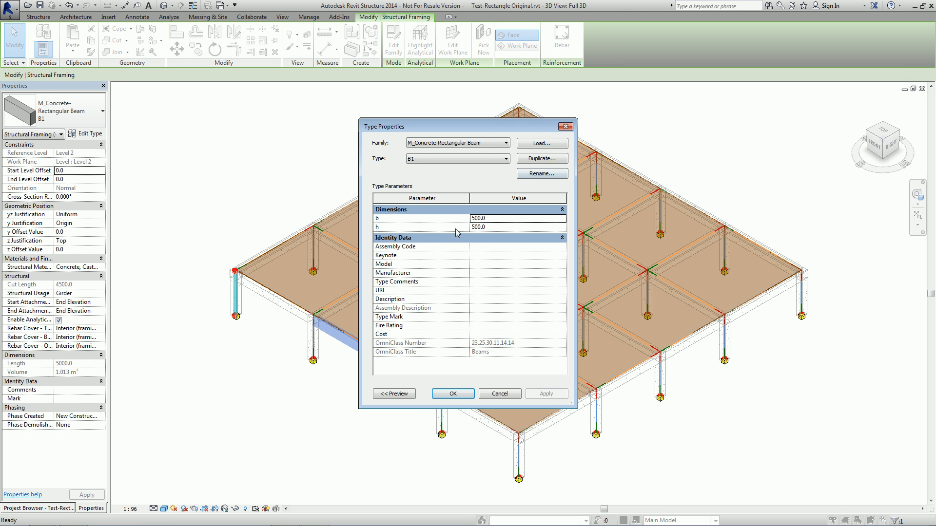
left_click(565, 126)
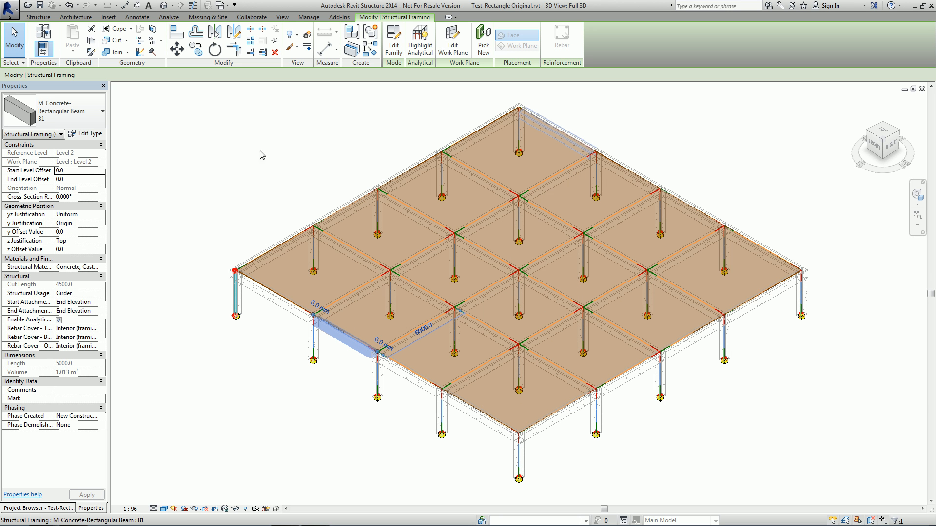
Open the Send Model to midas Gen tool and move the element size slider toward Fine.
left_click(335, 19)
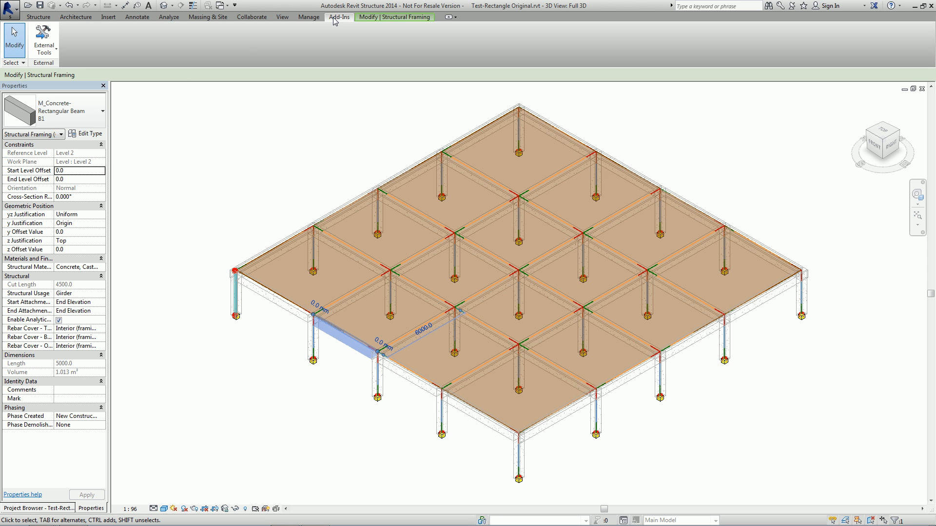
left_click(48, 49)
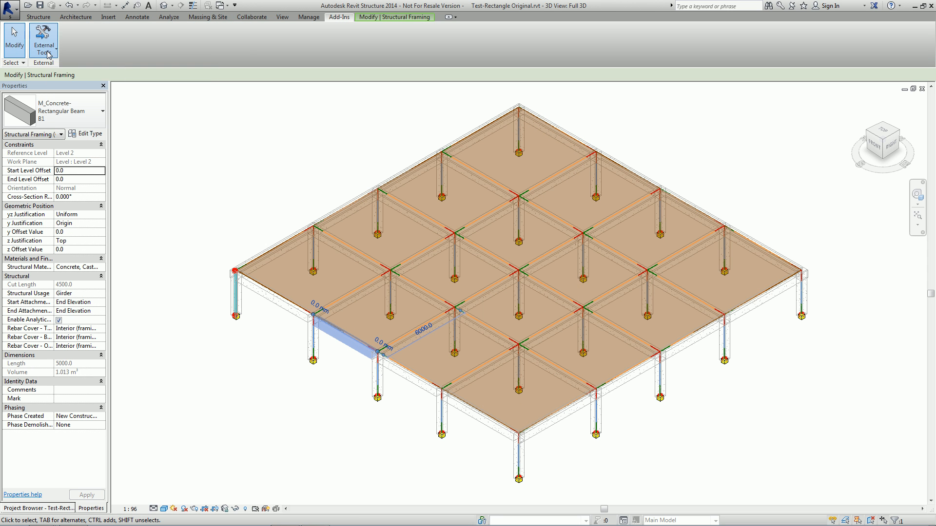
left_click(52, 65)
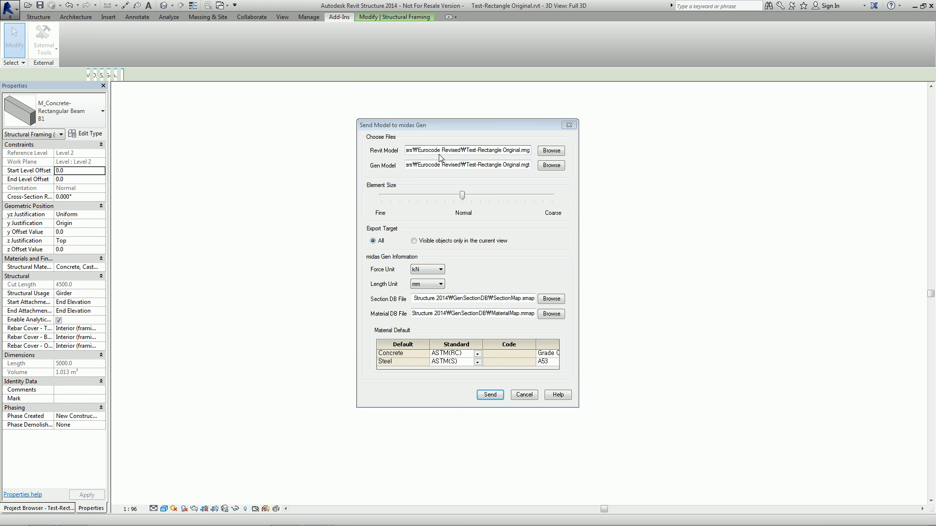
left_click(412, 199)
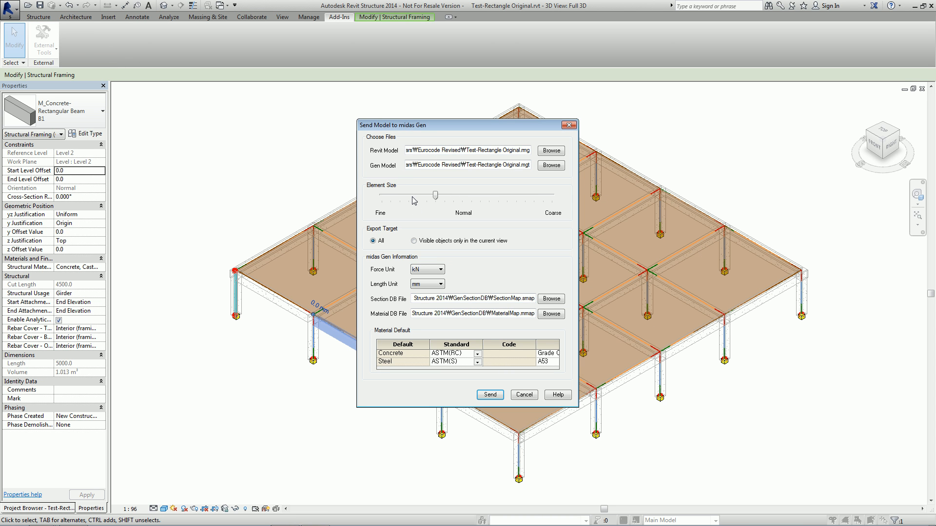
mouse_move(410, 197)
left_mouse_down()
mouse_move(391, 197)
mouse_move(399, 197)
left_mouse_up()
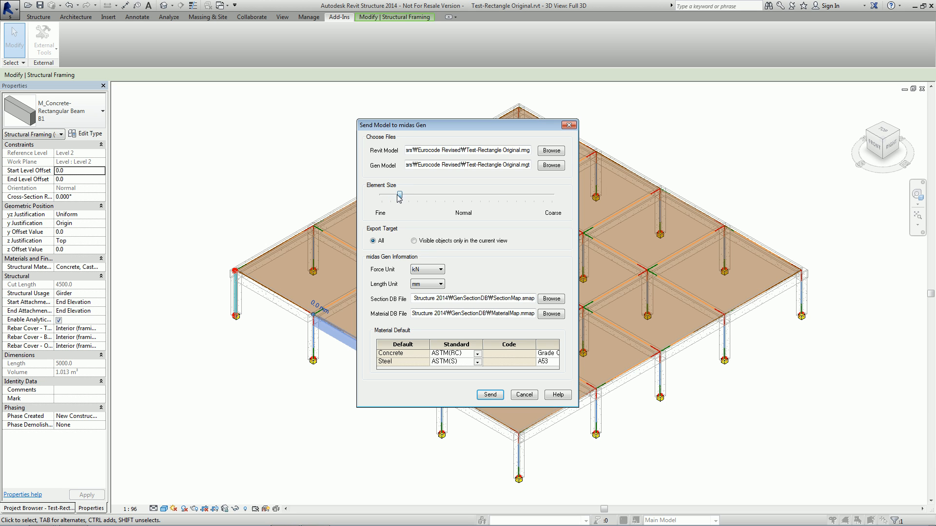
Change the length unit and send the Revit model to midas Gen, acknowledging completion.
left_click(427, 285)
left_click(428, 305)
left_click(489, 394)
left_click(505, 289)
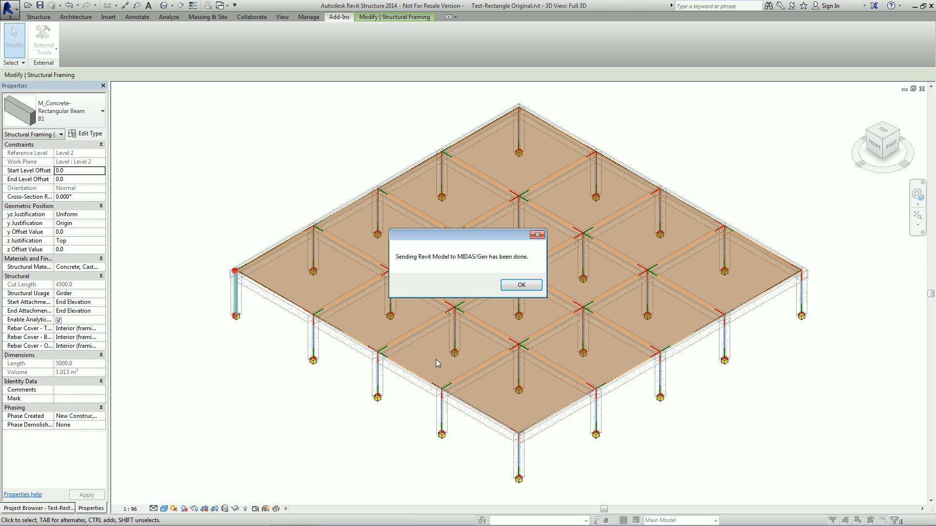
left_click(519, 285)
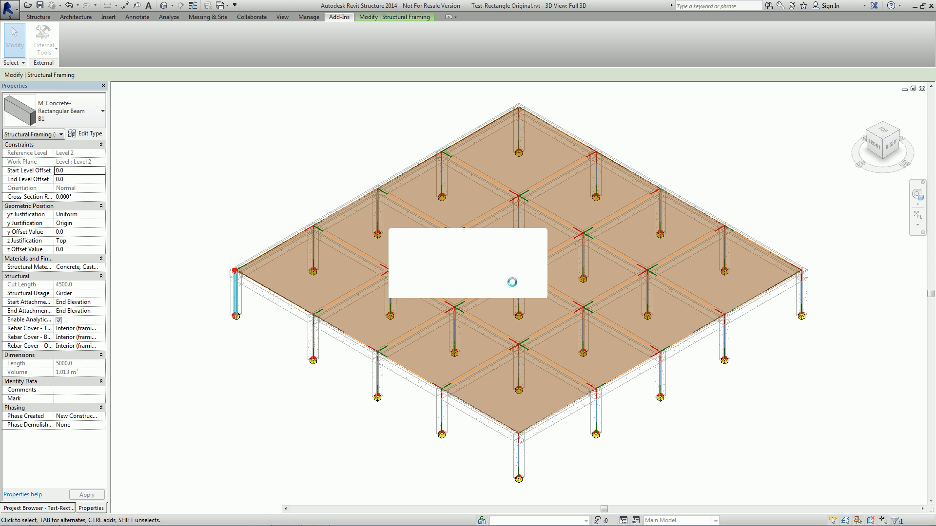
In midas Gen, import the Test-Rectangle Original.mgt file as a midas Gen MGT file.
left_click(74, 515)
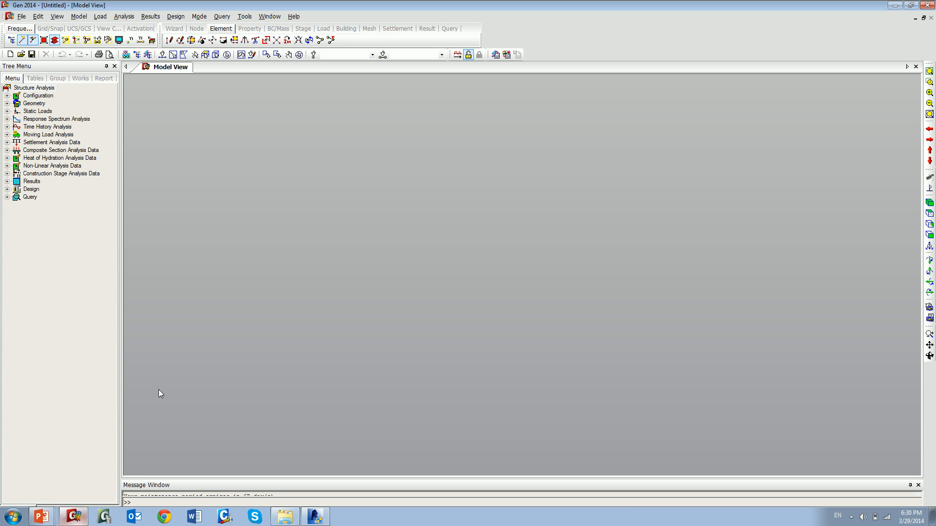
left_click(16, 56)
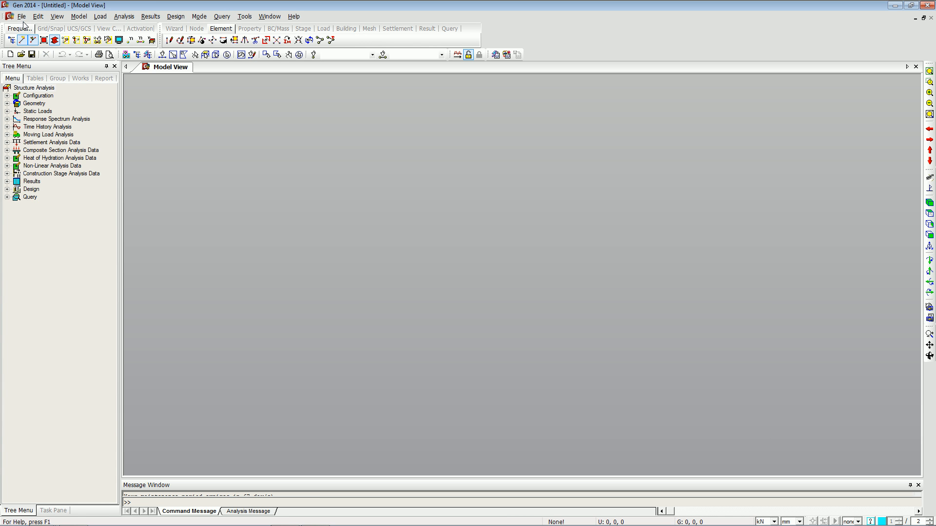
left_click(22, 17)
mouse_move(39, 114)
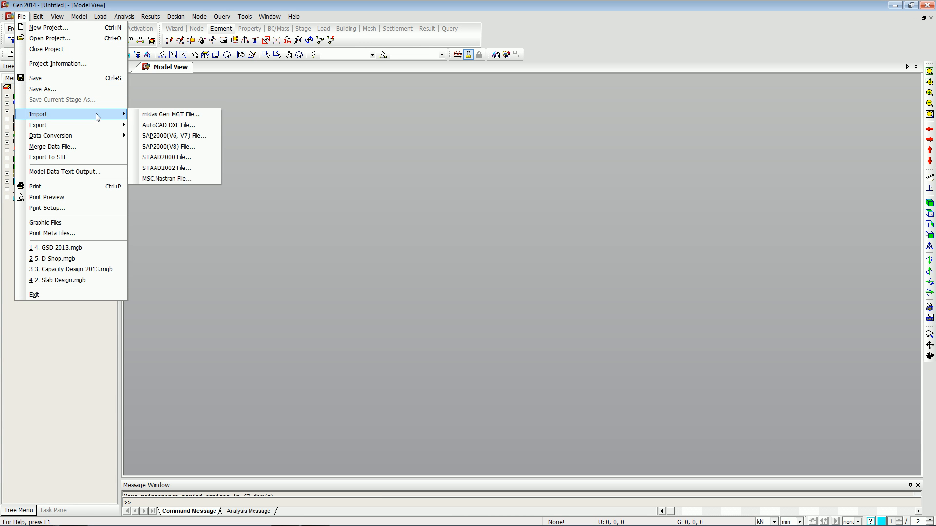
left_click(151, 115)
left_click(441, 252)
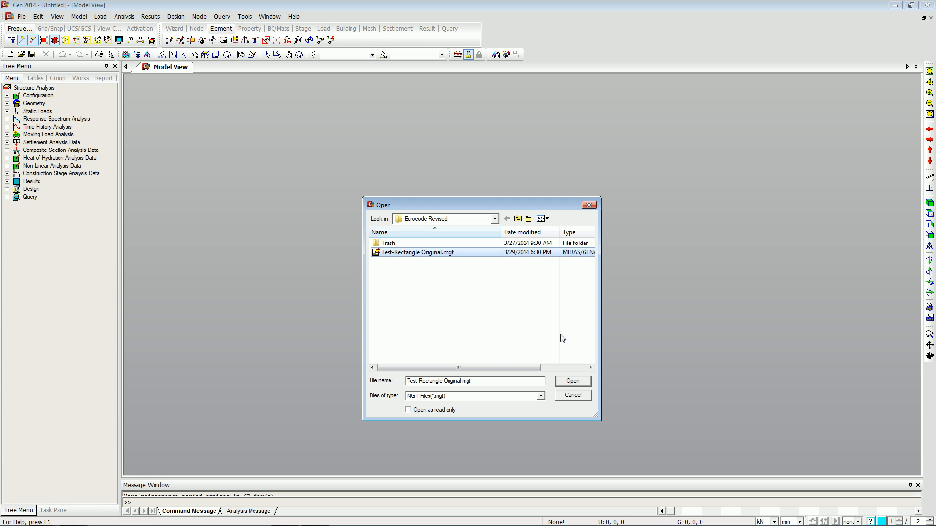
left_click(573, 381)
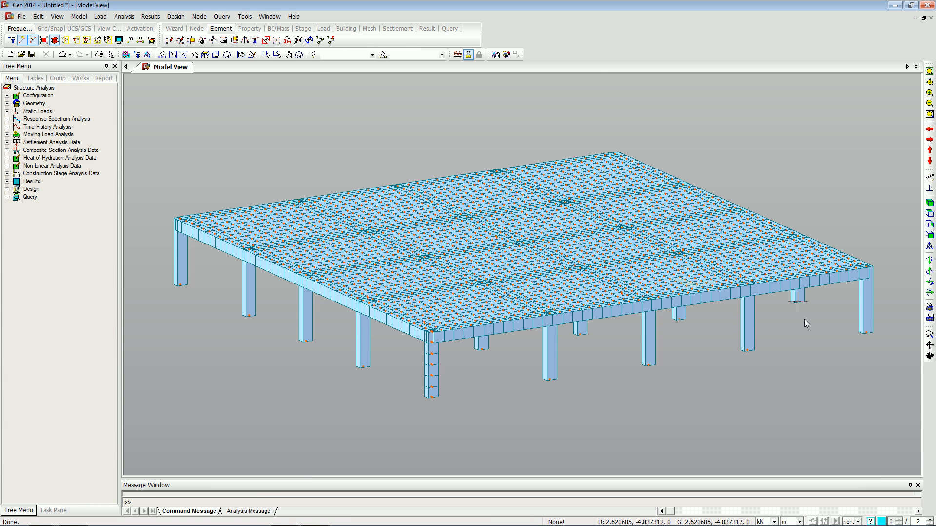
Set beam section 1 to a height of 0.45 m and a width of 0.4 m.
left_click(929, 356)
mouse_move(575, 368)
left_mouse_down()
mouse_move(542, 384)
mouse_move(577, 351)
mouse_move(564, 372)
left_mouse_up()
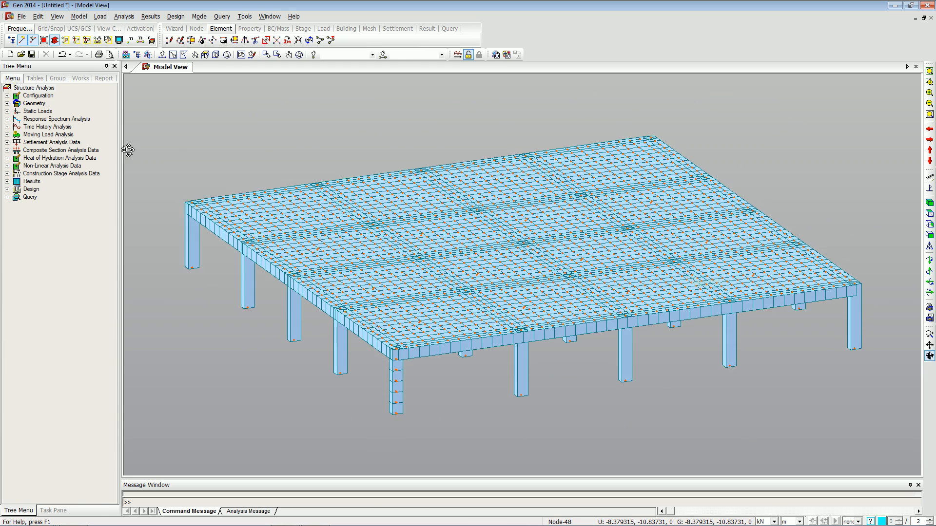
left_click(929, 357)
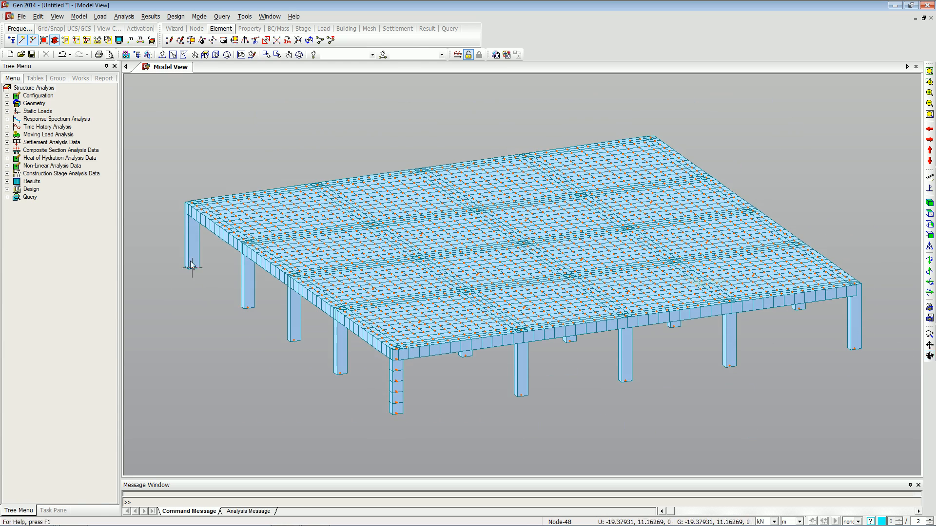
left_click(173, 54)
left_click(191, 234)
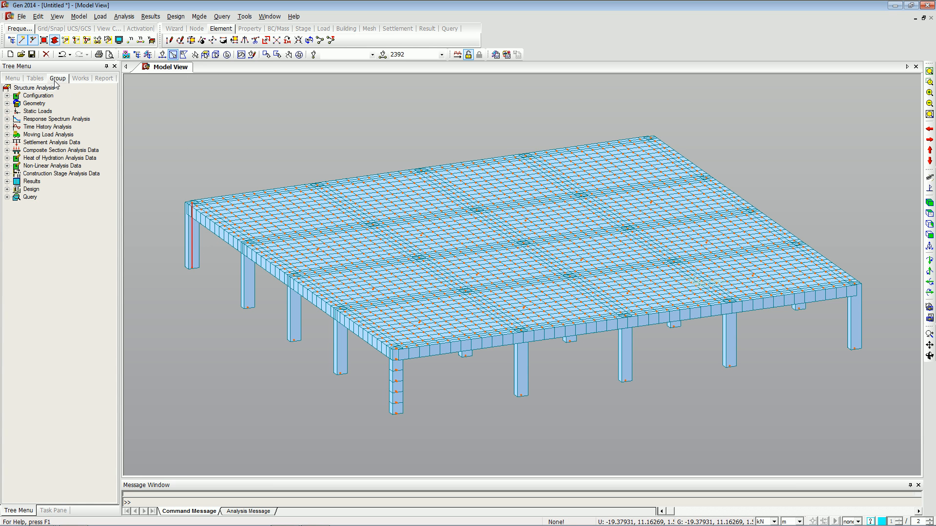
left_click(81, 78)
double_click(56, 151)
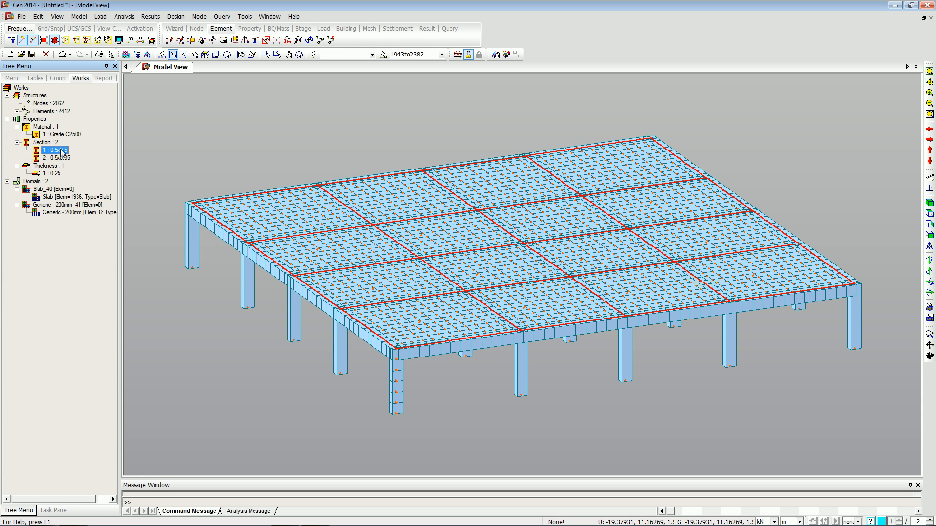
right_click(60, 152)
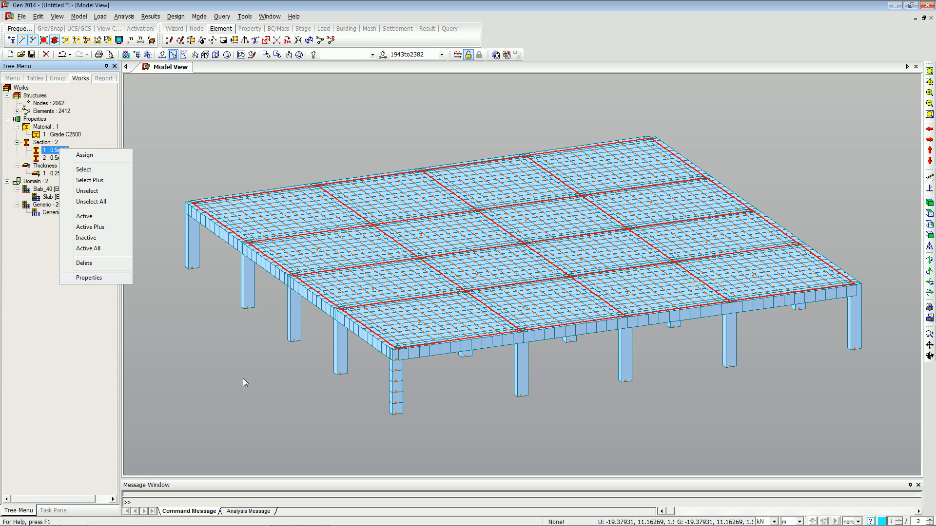
left_click(110, 276)
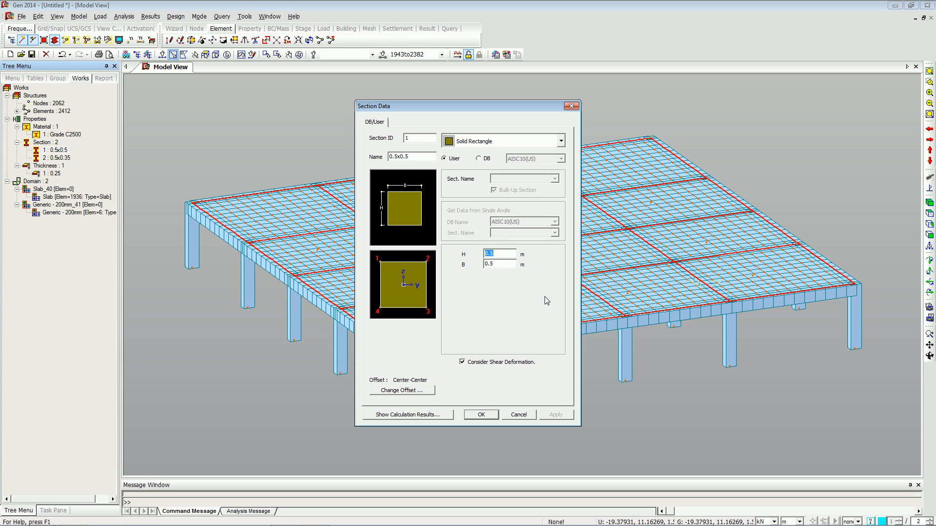
type("0.45")
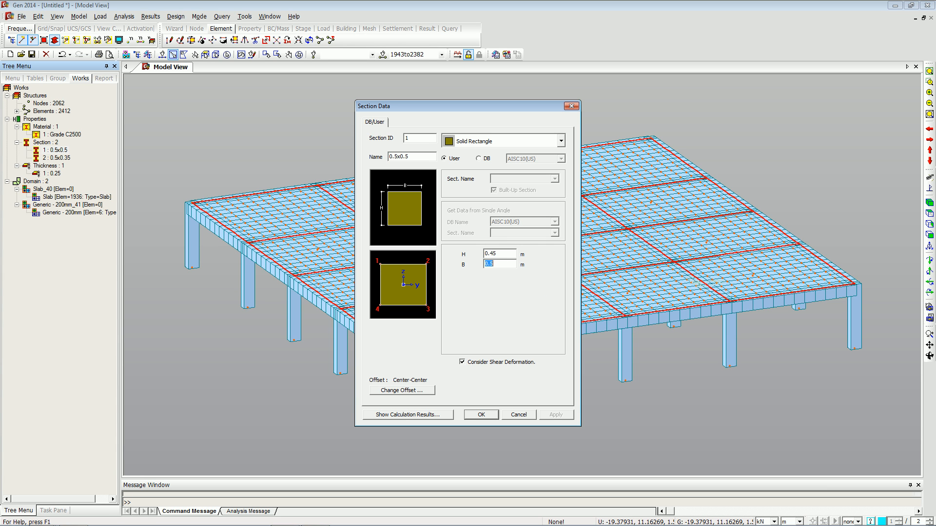
type("0.")
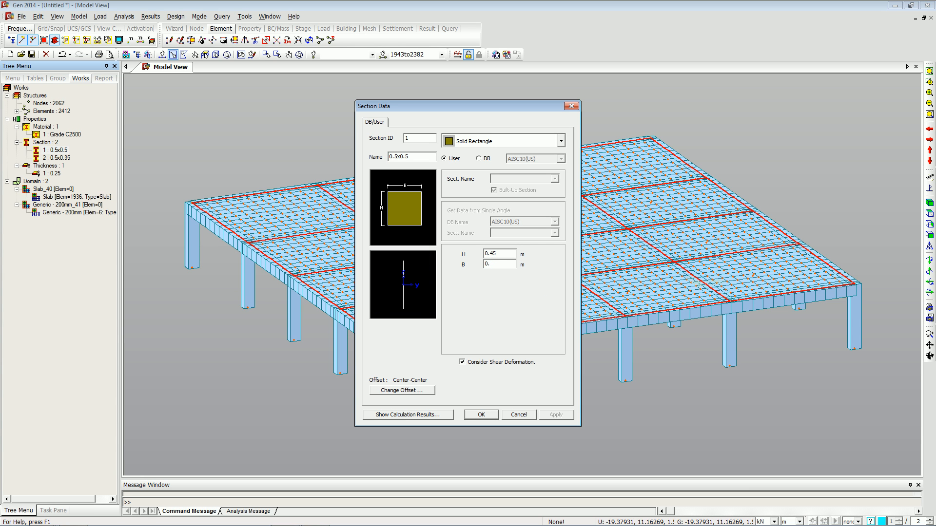
type("35")
key("BackSpace")
key("BackSpace")
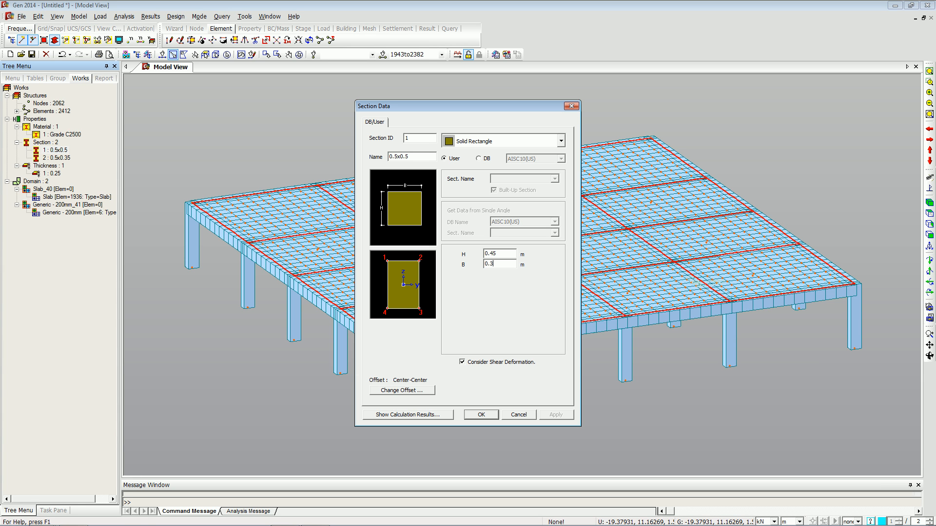
type("4")
left_click(481, 414)
Review the section data of the column section 2 and beam section 1 without changing them.
left_click(57, 158)
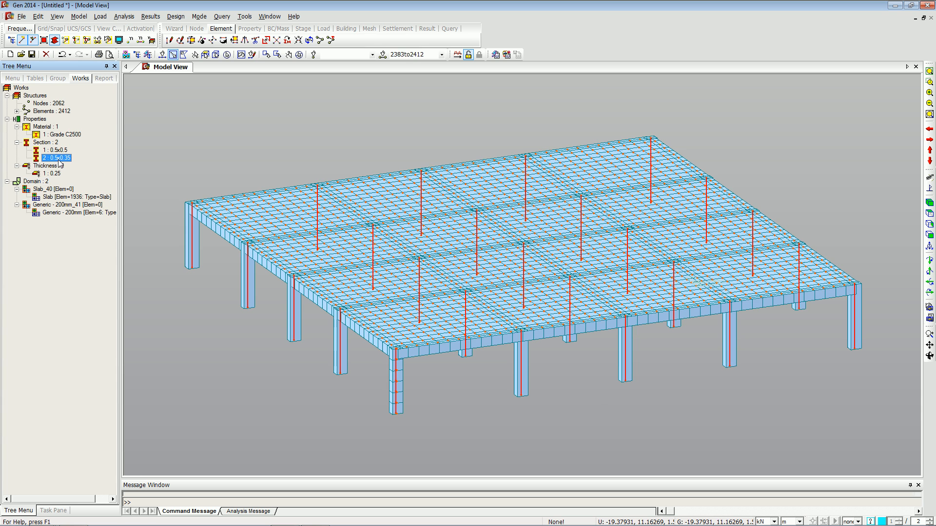
right_click(54, 161)
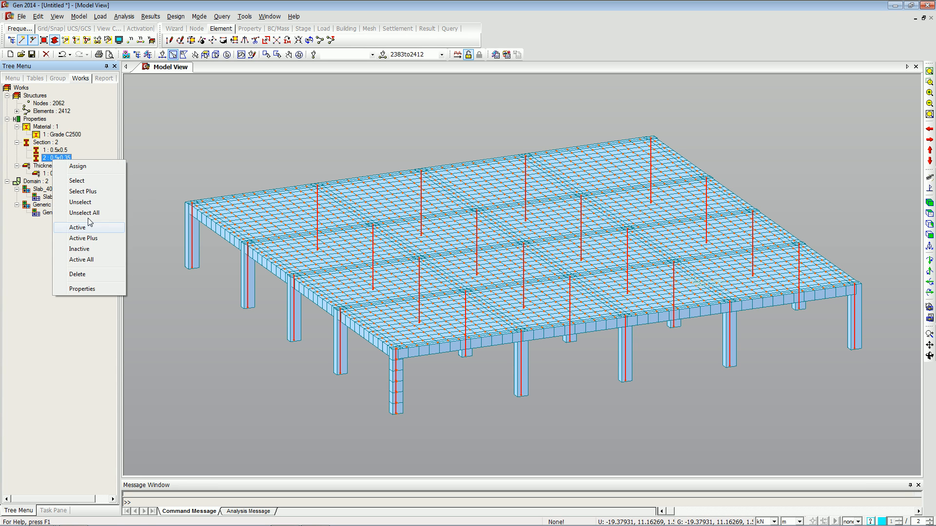
left_click(90, 289)
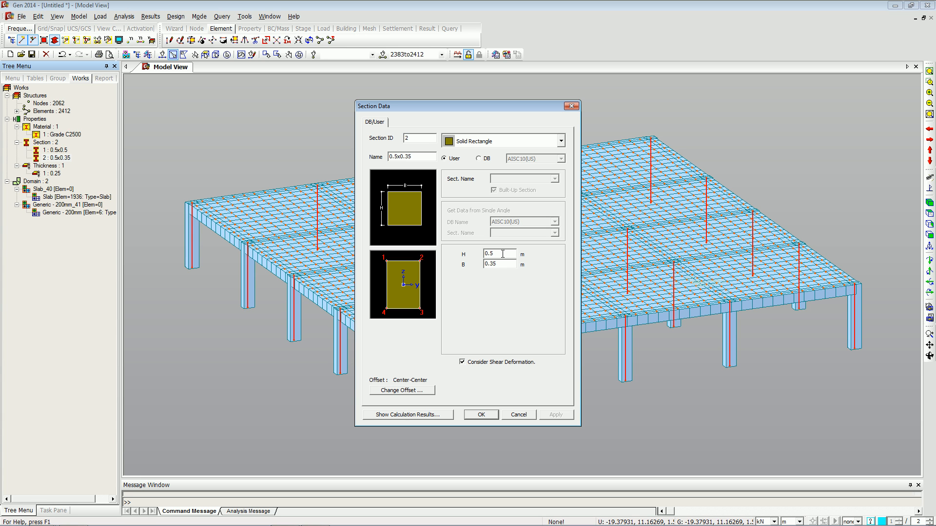
left_click(521, 415)
right_click(57, 152)
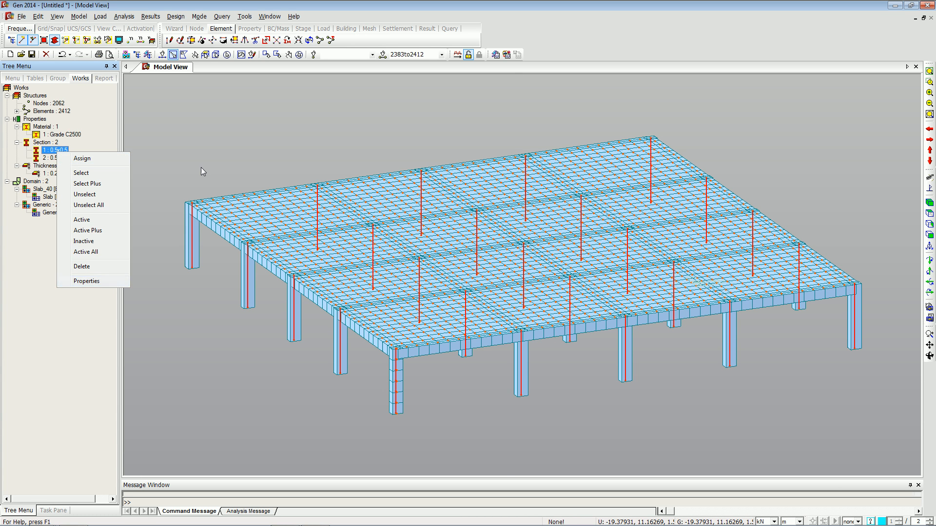
left_click(121, 281)
left_click(568, 108)
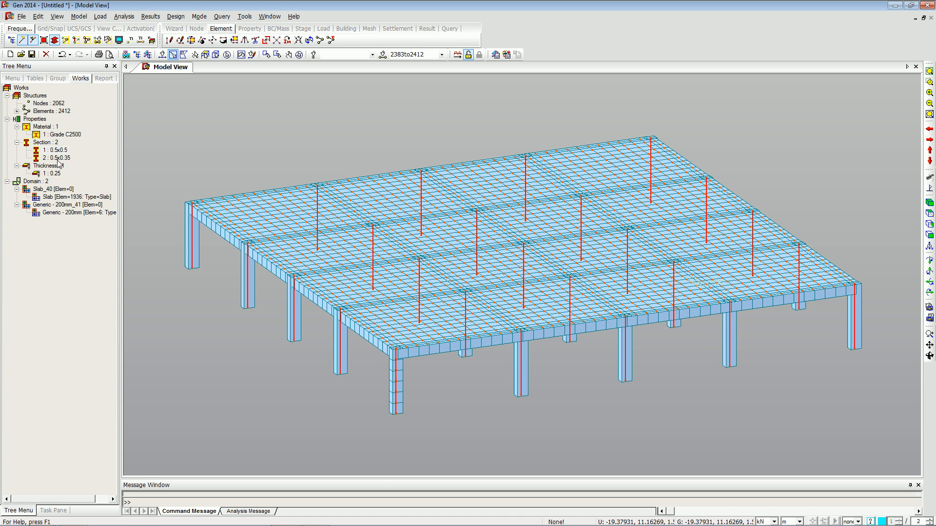
Set column section 2 to a height of 0.4 m and a width of 0.4 m.
right_click(57, 158)
left_click(100, 291)
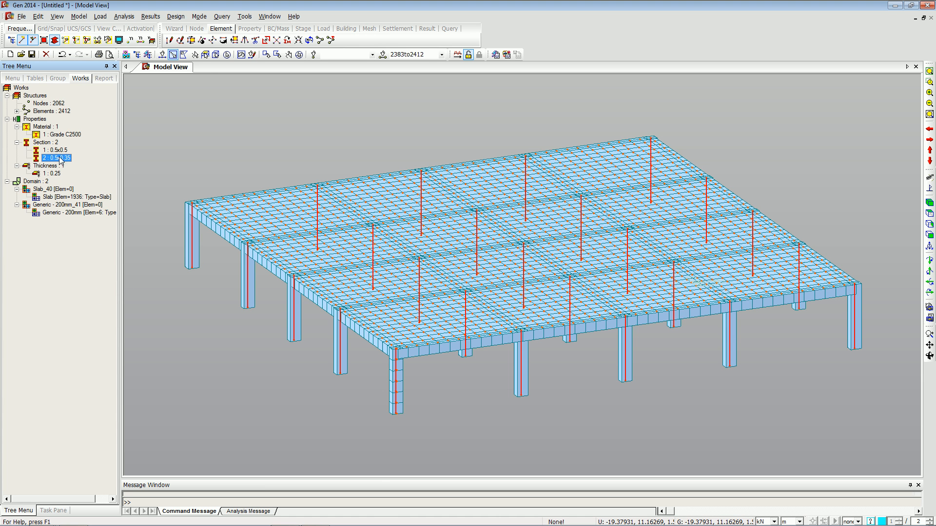
right_click(65, 160)
left_click(100, 288)
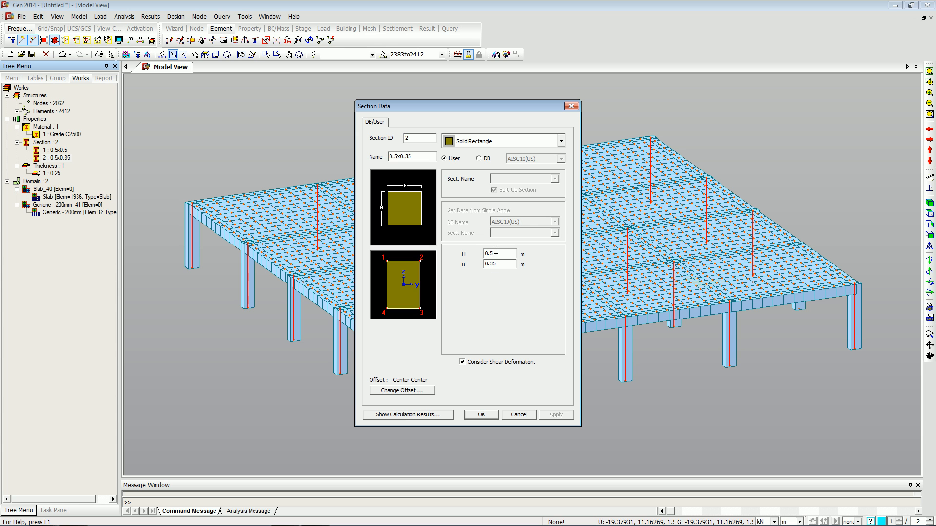
key("BackSpace")
type("4")
key("Tab")
type("0.4")
left_click(481, 414)
Set the slab thickness to 0.28 m.
right_click(51, 174)
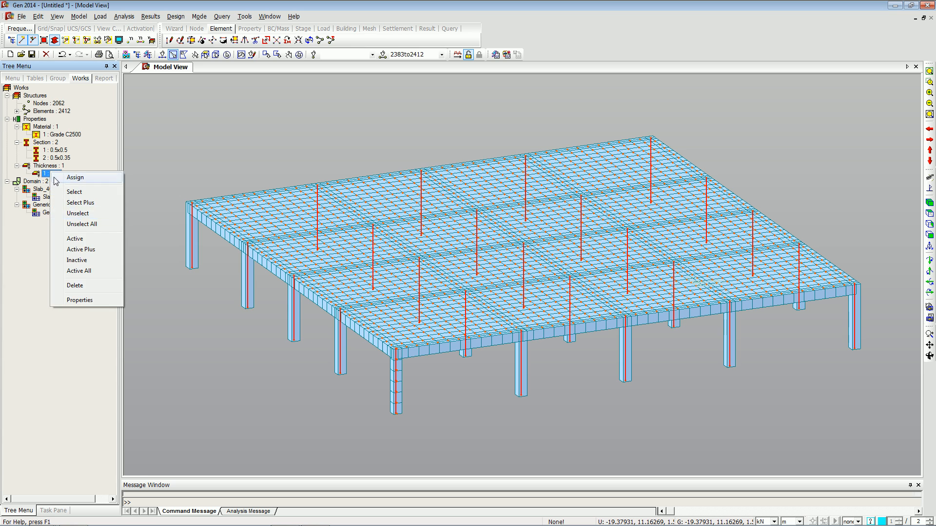
left_click(78, 300)
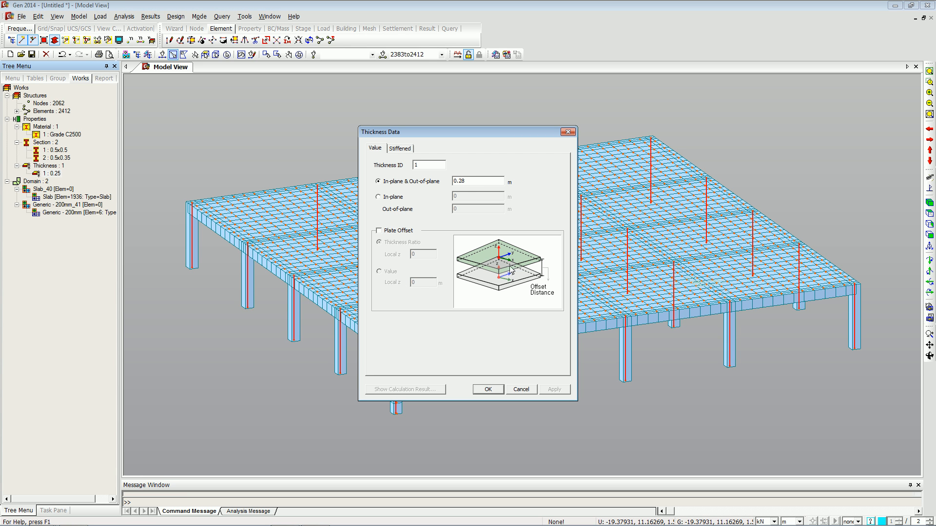
left_click(488, 389)
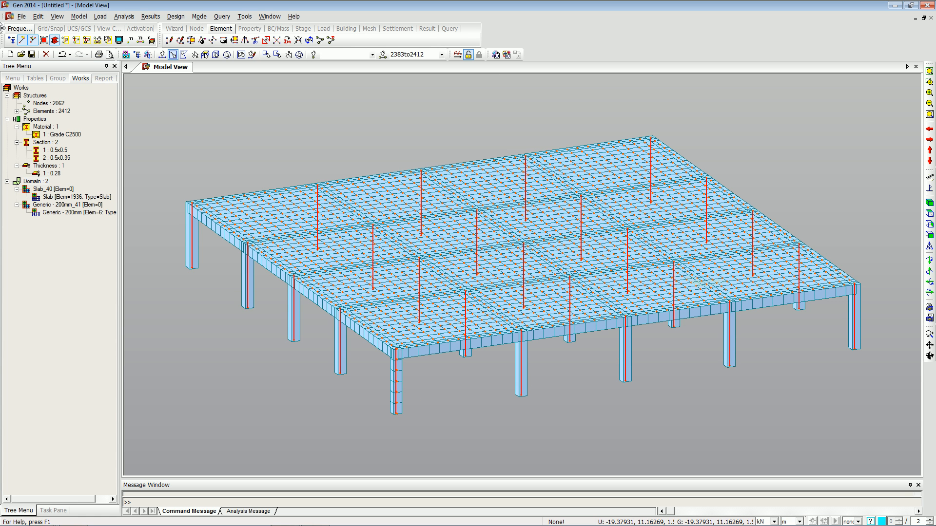
Export the model as a Gen MGT file, overwriting Test-Rectangle Original.mgt.
left_click(299, 55)
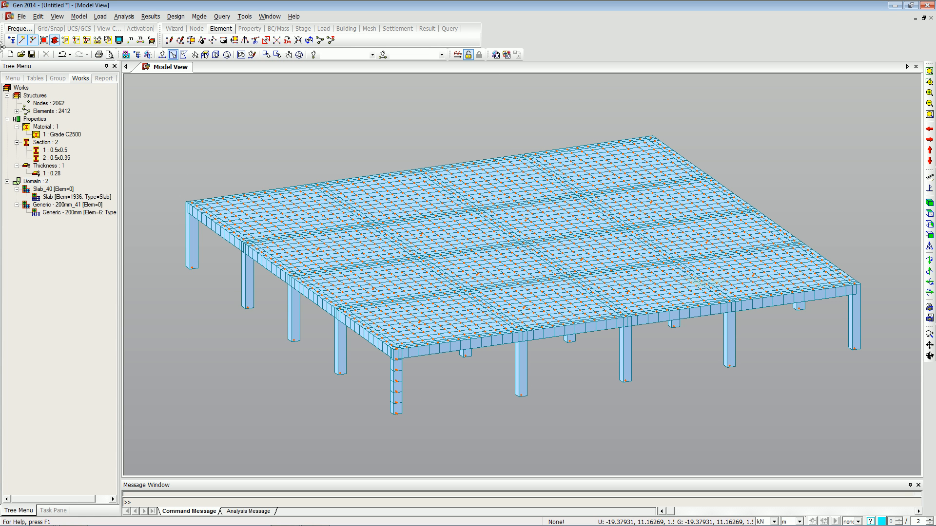
left_click(24, 17)
mouse_move(80, 127)
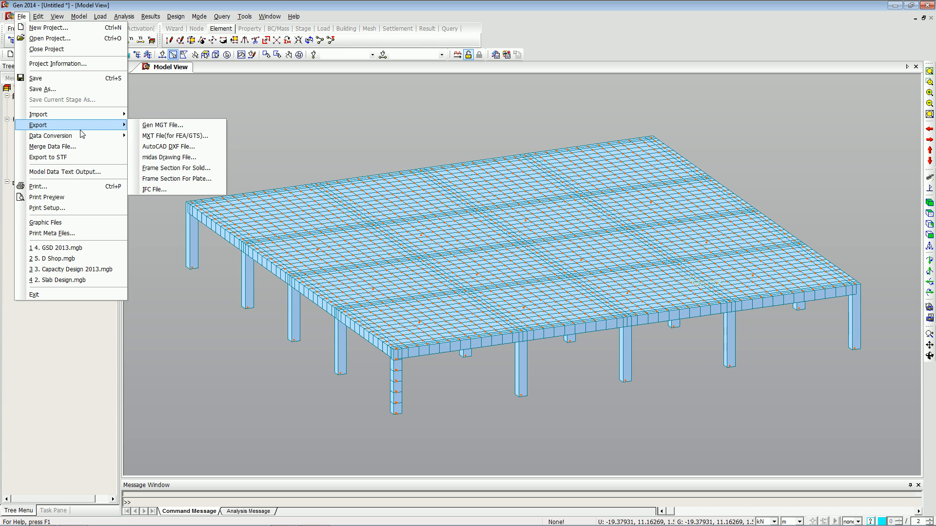
left_click(149, 125)
left_click(417, 252)
left_click(578, 374)
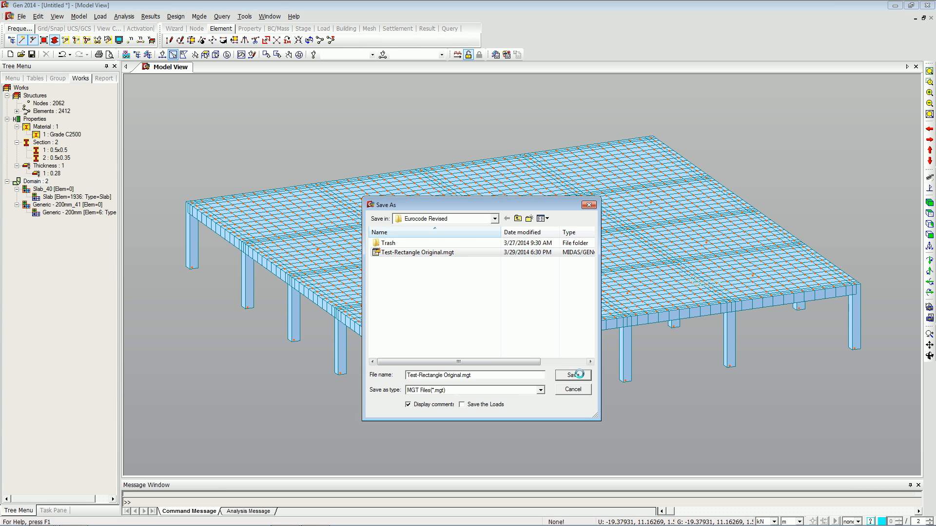
left_click(497, 271)
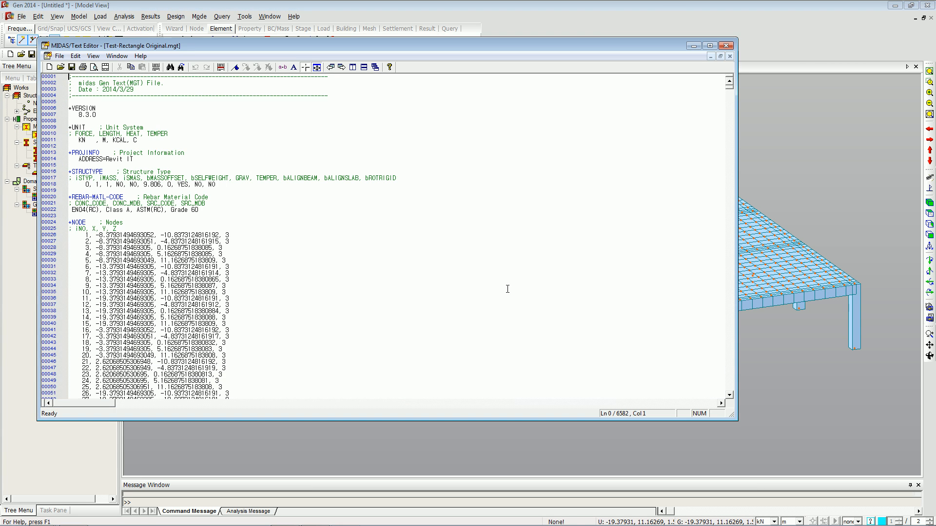
Close the MGT text editor and update the Revit model from midas Gen using the Test-Rectangle Original.mgt file, then close the update summary.
left_click(725, 45)
key("alt+Tab")
left_click(44, 46)
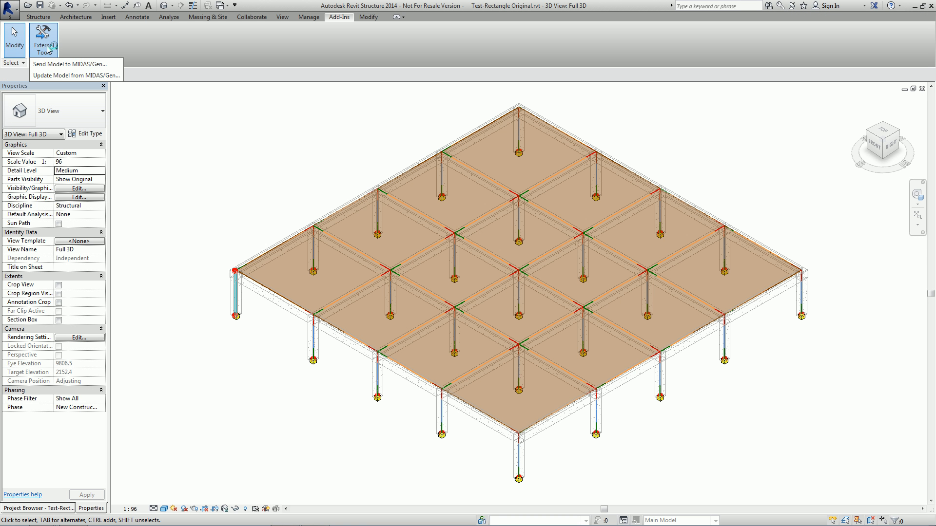
left_click(69, 71)
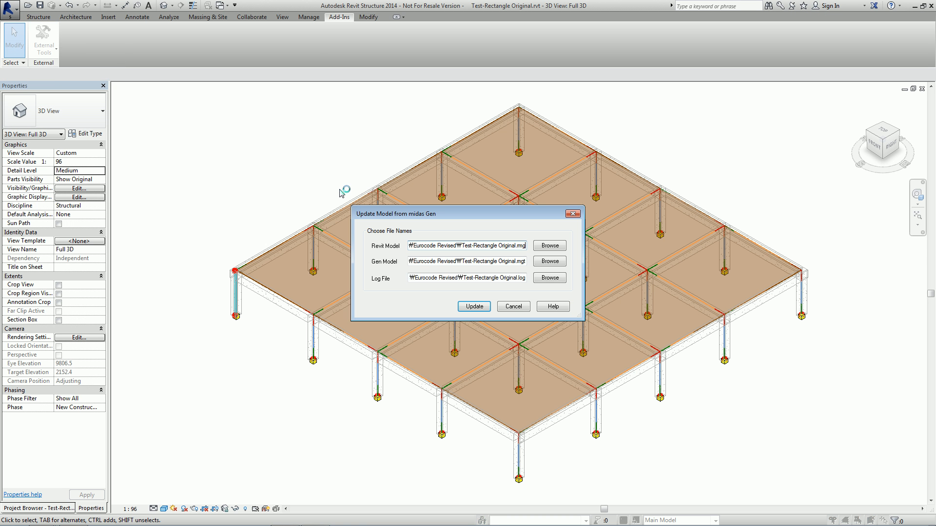
left_click(474, 306)
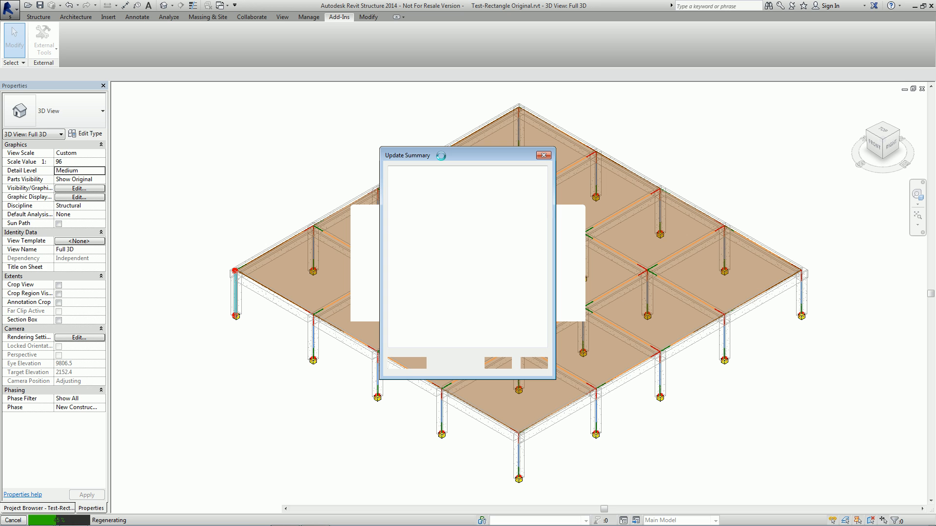
left_click(485, 212)
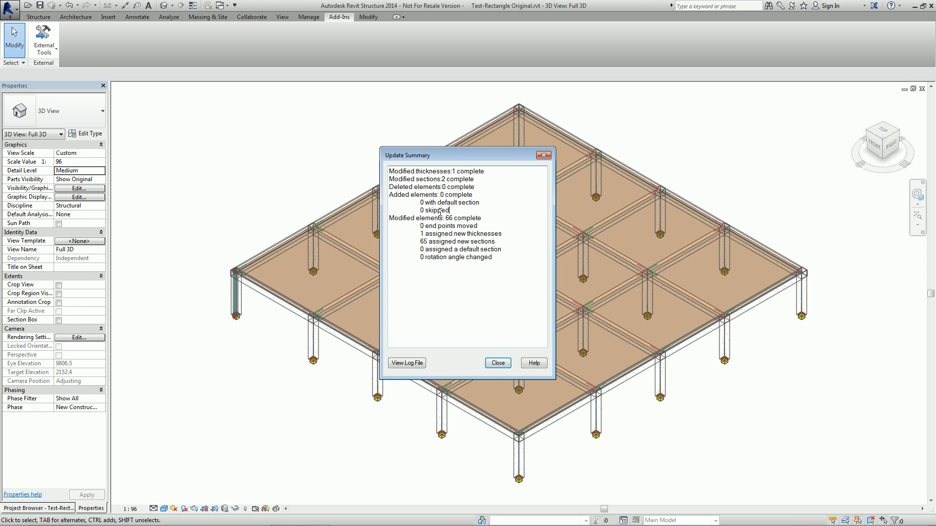
left_click(542, 155)
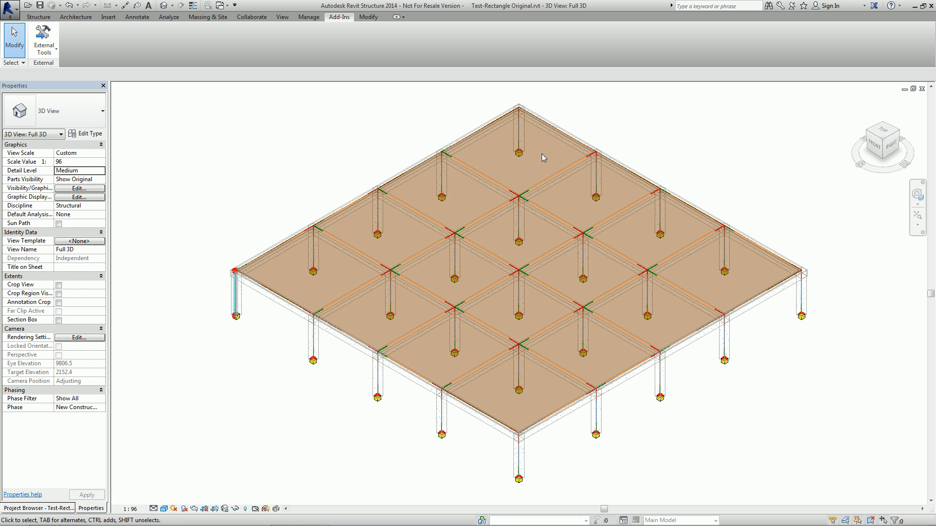
Inspect the type properties of a corner column, an edge beam and the floor slab to check their updated dimensions.
left_click(237, 308)
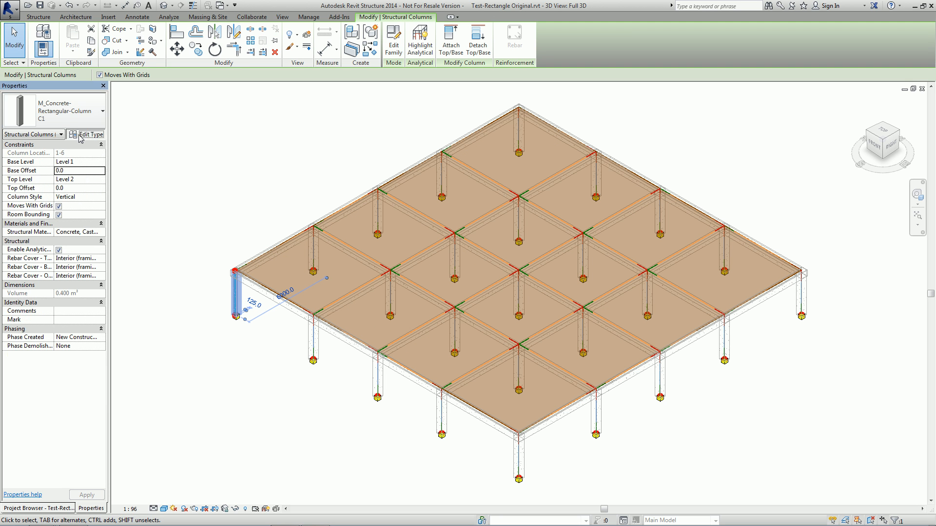
left_click(85, 133)
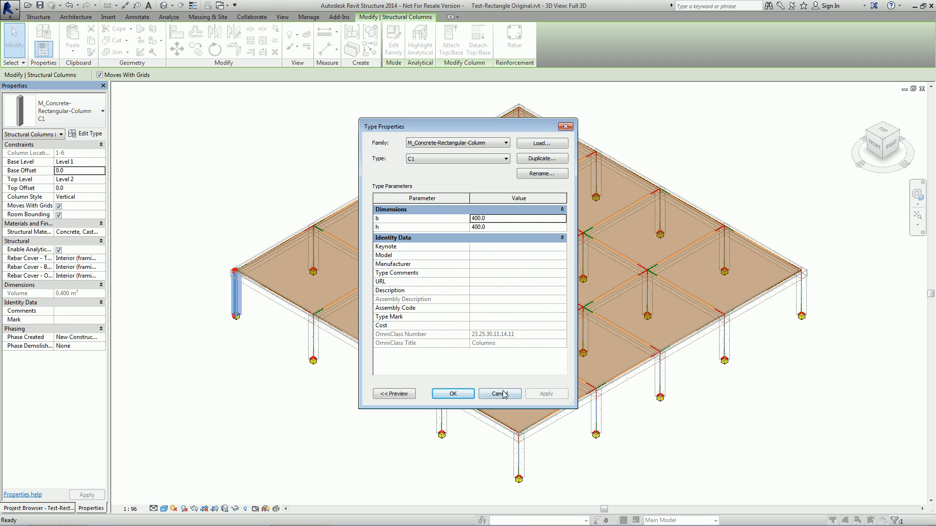
left_click(453, 394)
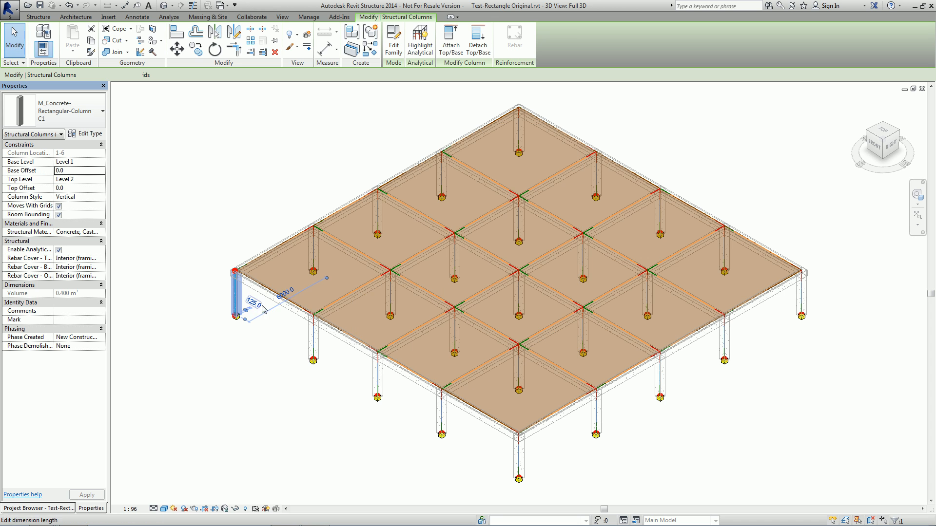
left_click(272, 301)
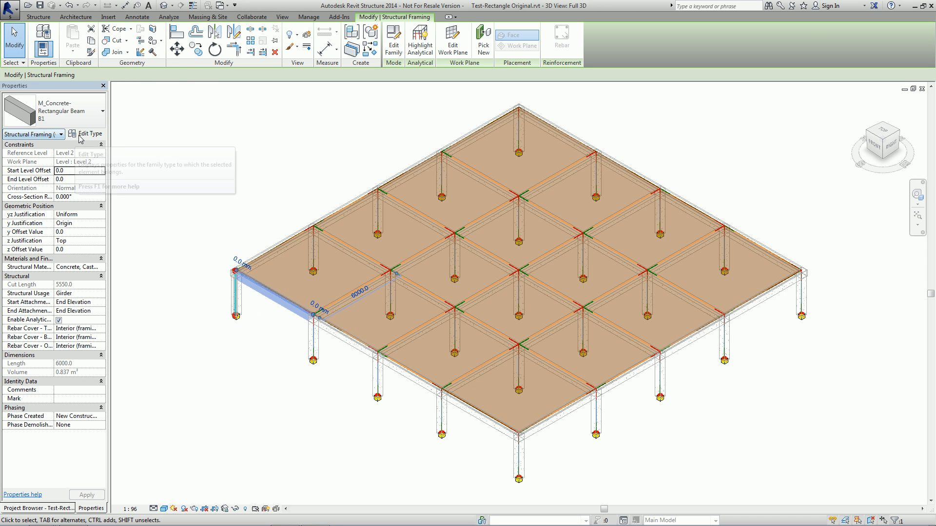
left_click(86, 133)
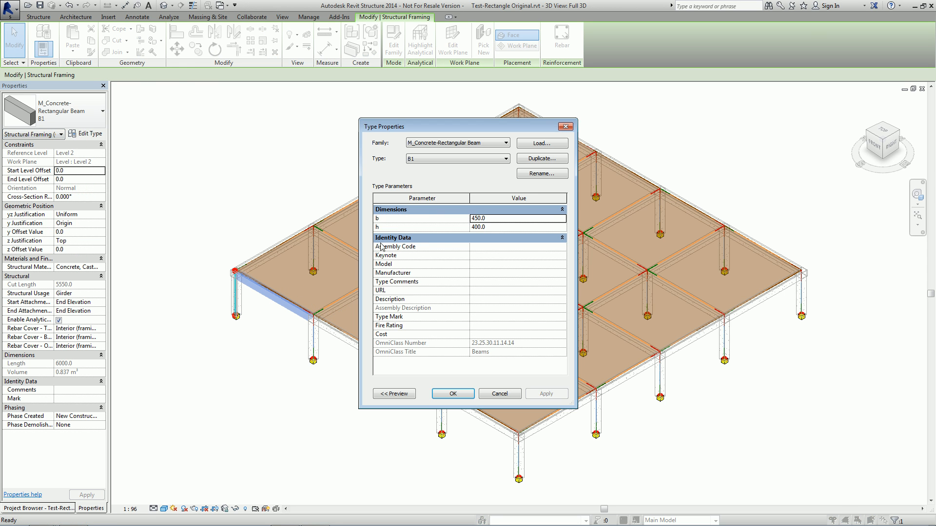
left_click(564, 128)
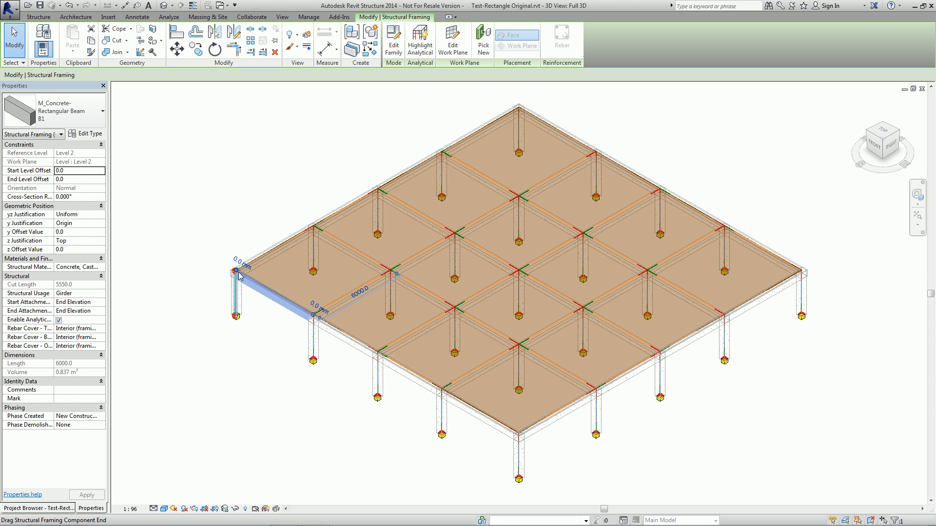
key("Escape")
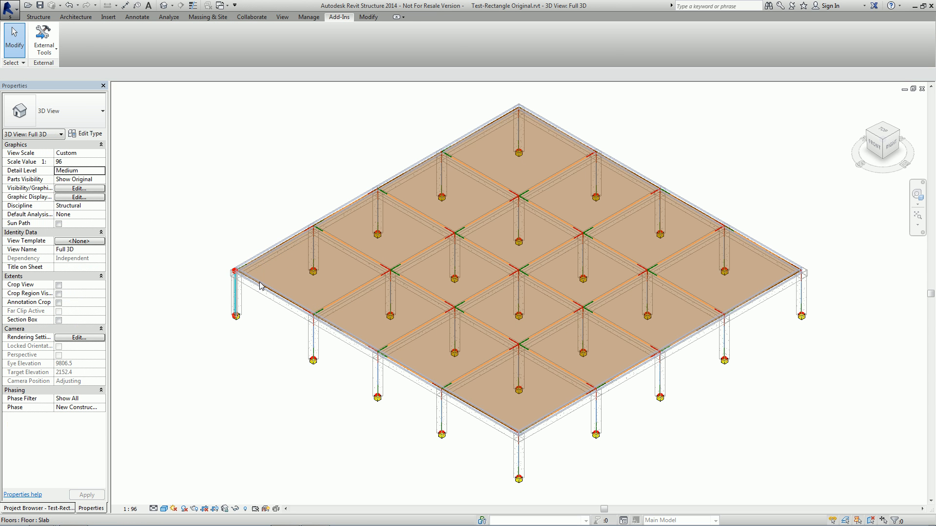
left_click(260, 286)
left_click(80, 135)
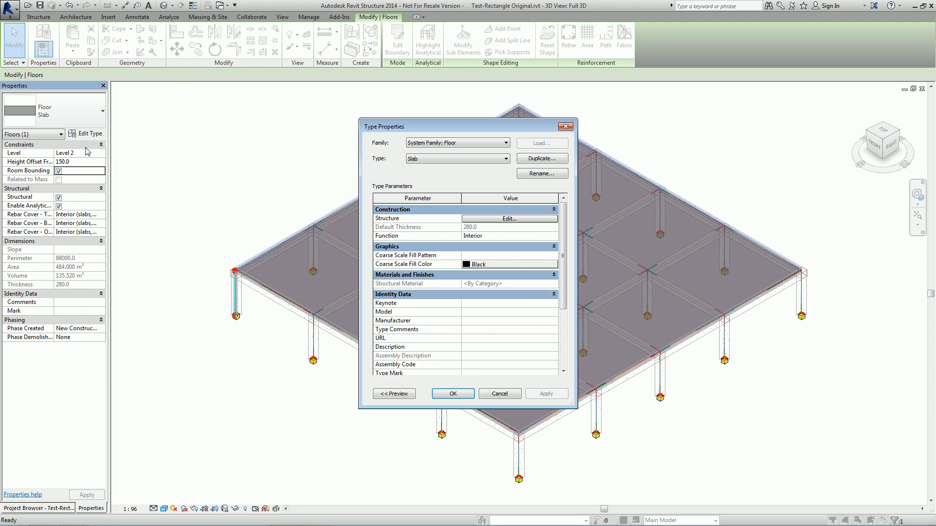
left_click(453, 394)
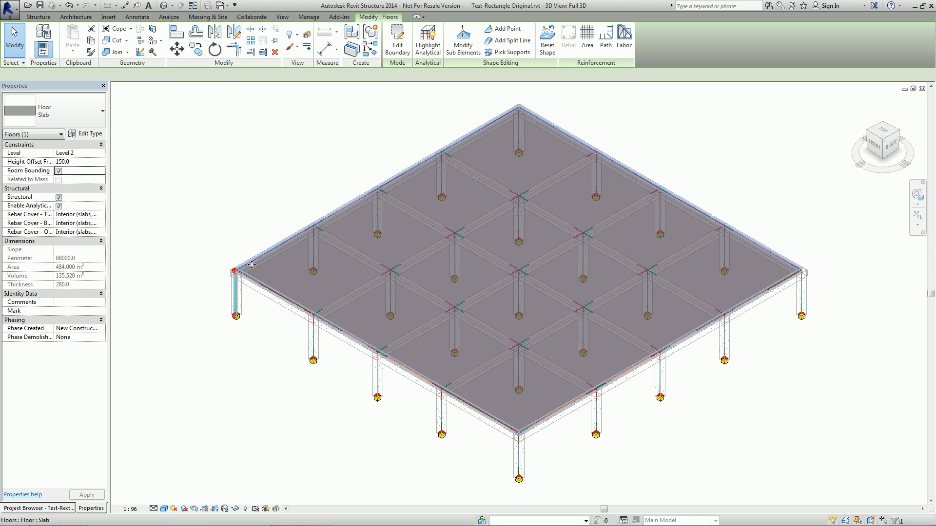
key("alt+Tab")
key("alt+Tab")
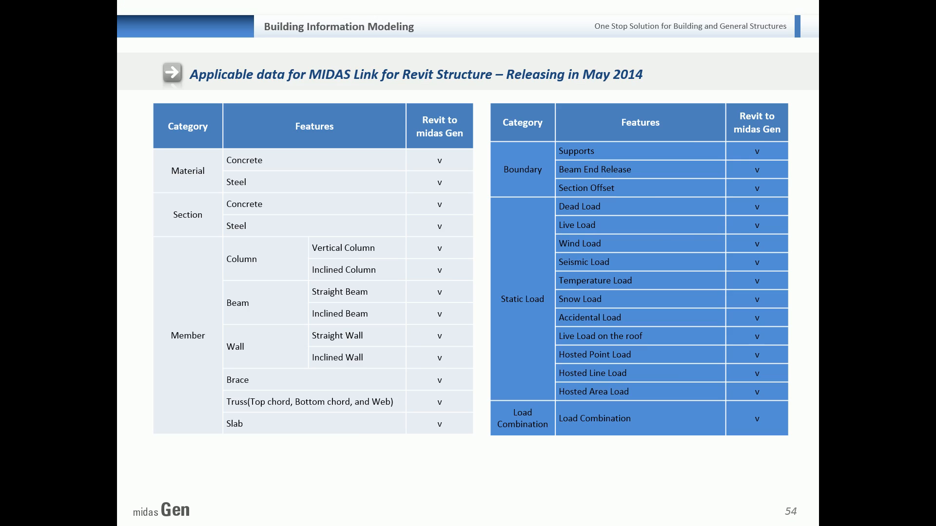
key("Right")
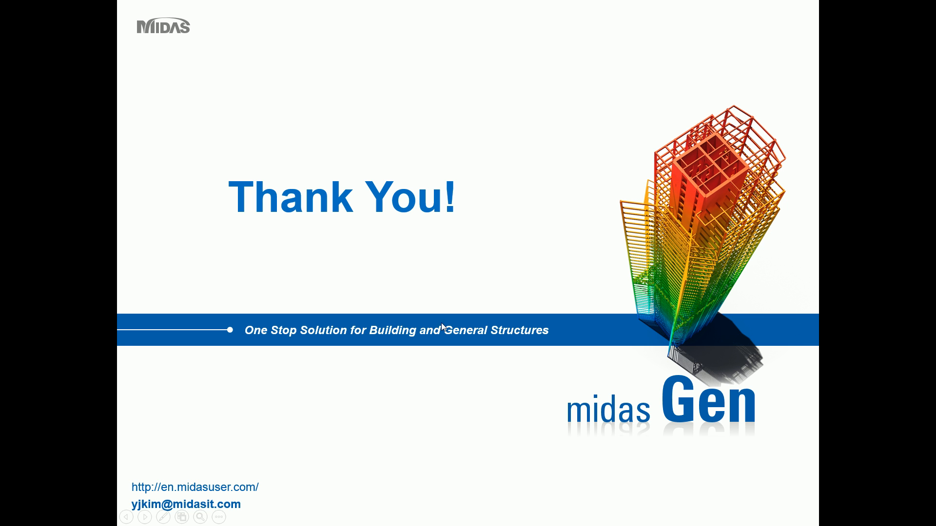
key("super")
left_click(852, 518)
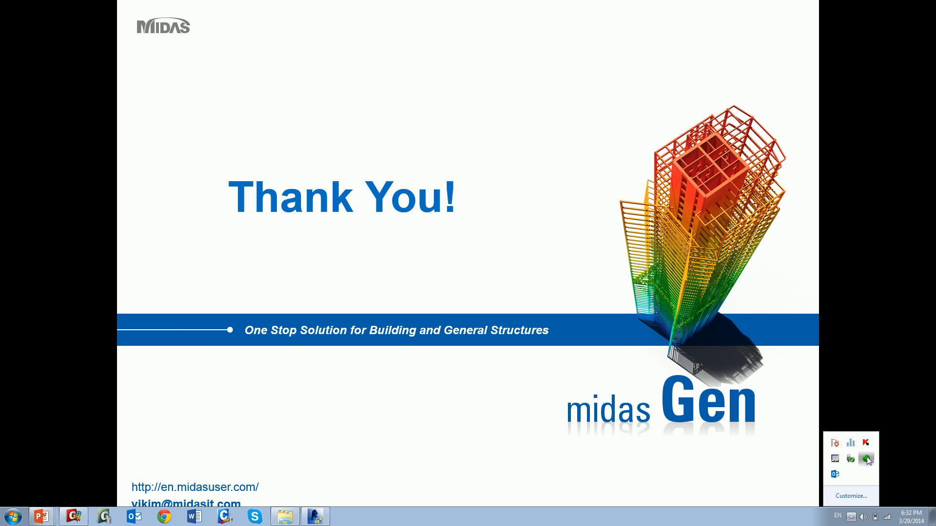